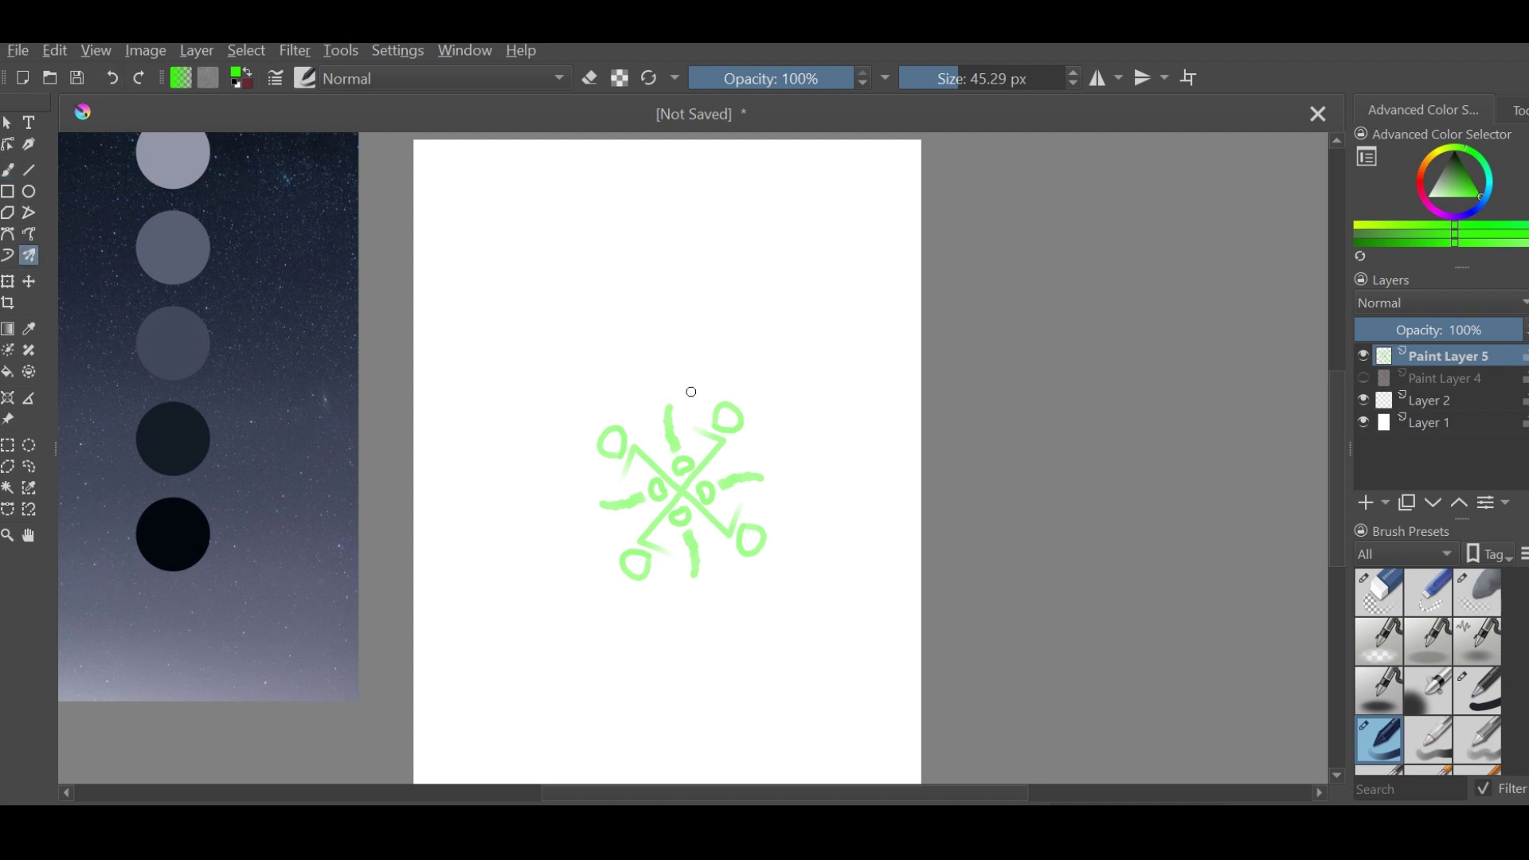
# Draw rotationally repeated green doodles across the canvas on Paint Layer 5 with the Multibrush
pyautogui.moveTo(691, 392)
pyautogui.mouseDown()
pyautogui.moveTo(672, 160)
pyautogui.moveTo(734, 358)
pyautogui.moveTo(820, 270)
pyautogui.moveTo(788, 419)
pyautogui.moveTo(900, 157)
pyautogui.moveTo(749, 363)
pyautogui.moveTo(768, 191)
pyautogui.moveTo(874, 313)
pyautogui.moveTo(897, 208)
pyautogui.mouseUp()
pyautogui.hotkey('ctrl', 'z')
pyautogui.hotkey('ctrl', 'z')
pyautogui.press('-')
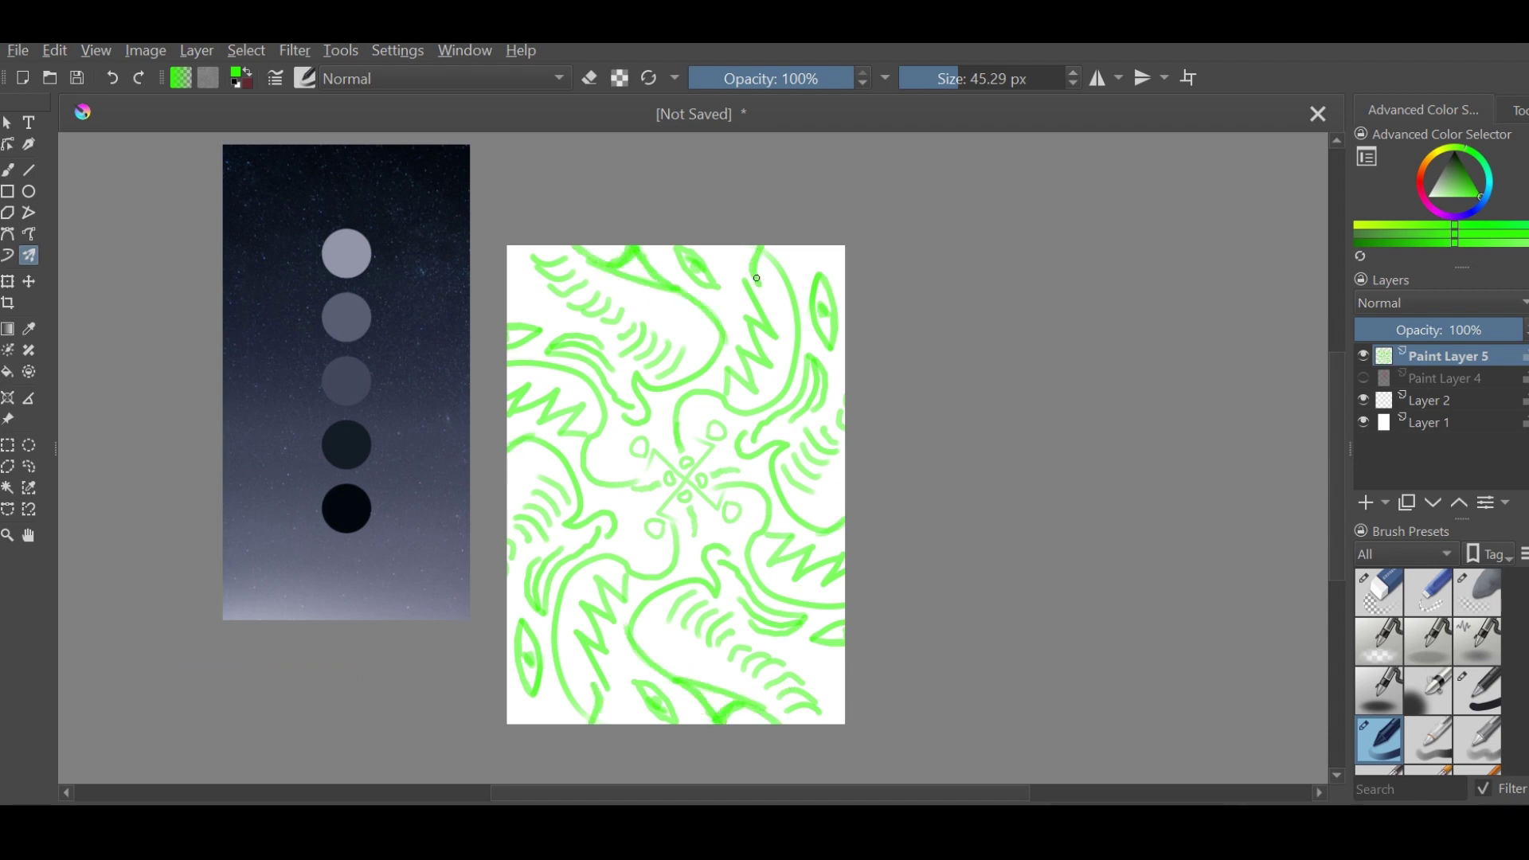
pyautogui.scroll(1, 771, 323)
pyautogui.scroll(-1, 784, 327)
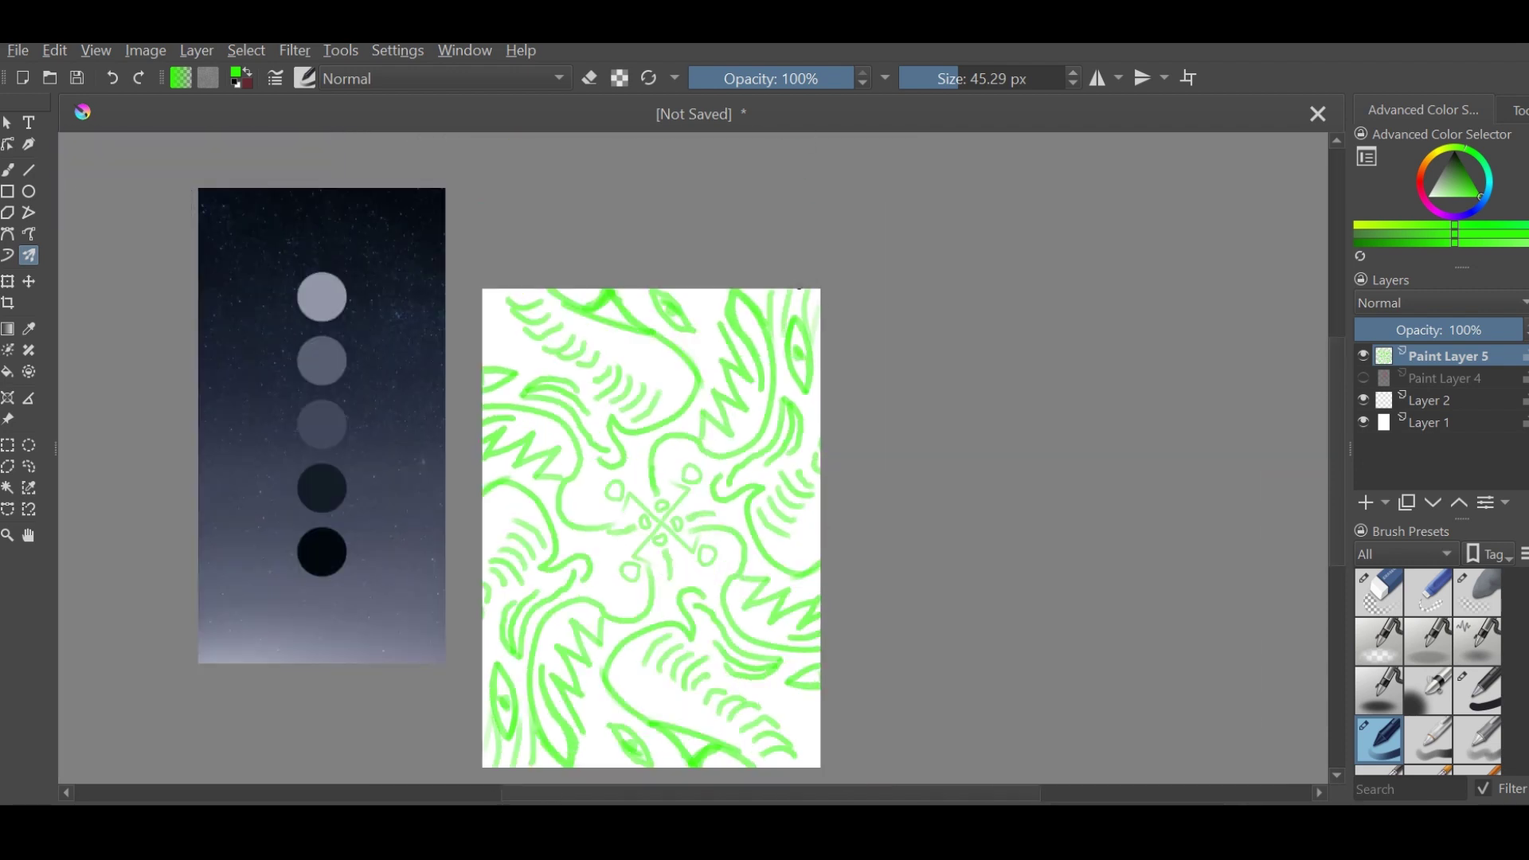
pyautogui.press('+')
pyautogui.press('-')
pyautogui.hotkey('ctrl', 't')
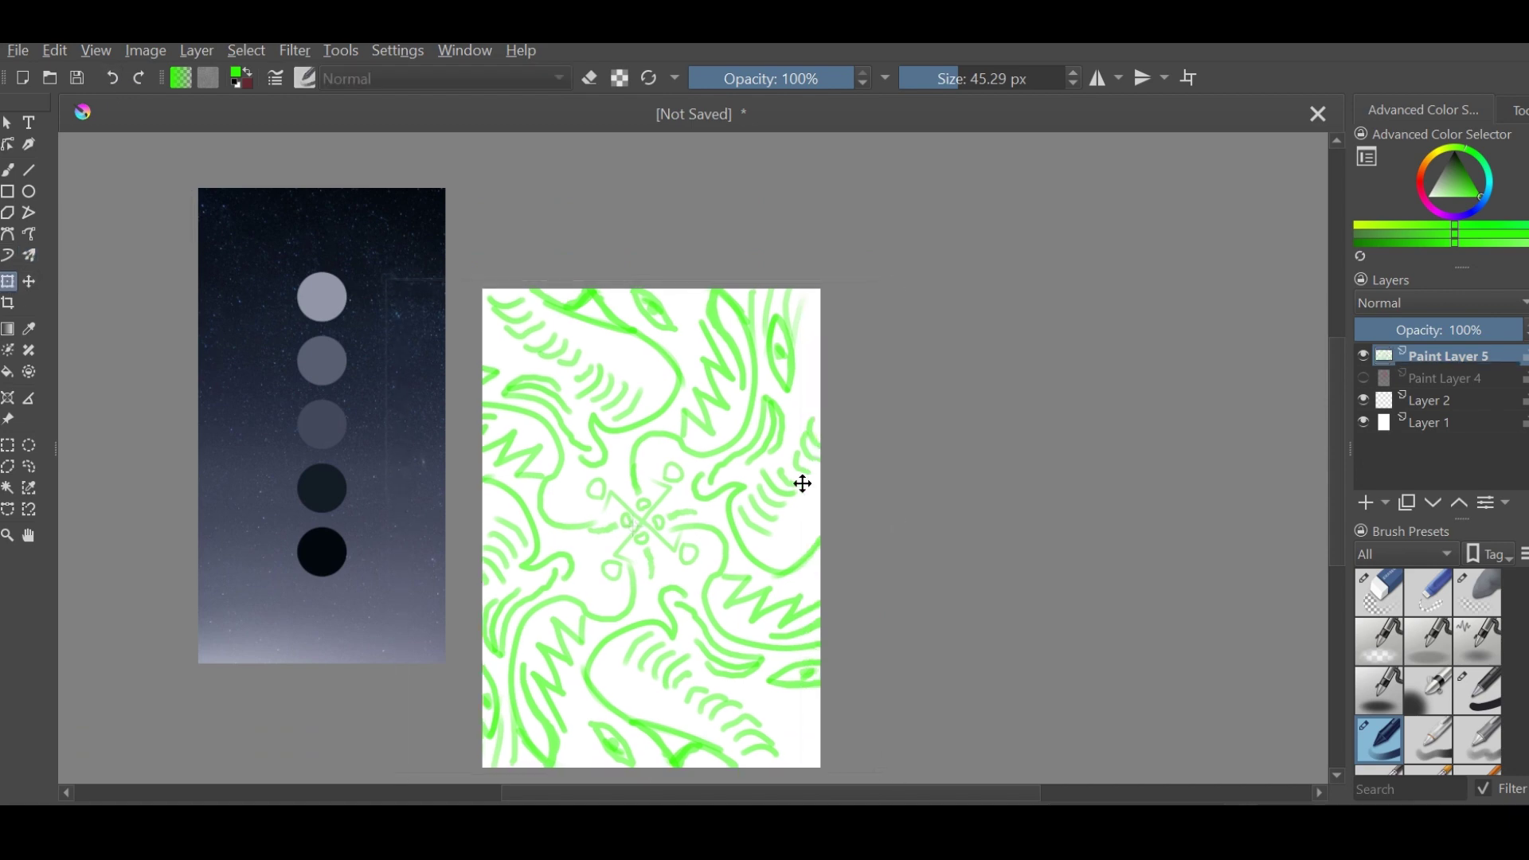
# Show the portrait sketch on Paint Layer 4 and move that layer above Paint Layer 5
pyautogui.click(1364, 378)
pyautogui.hotkey('ctrl', 'pageup')
pyautogui.scroll(2, 1019, 387)
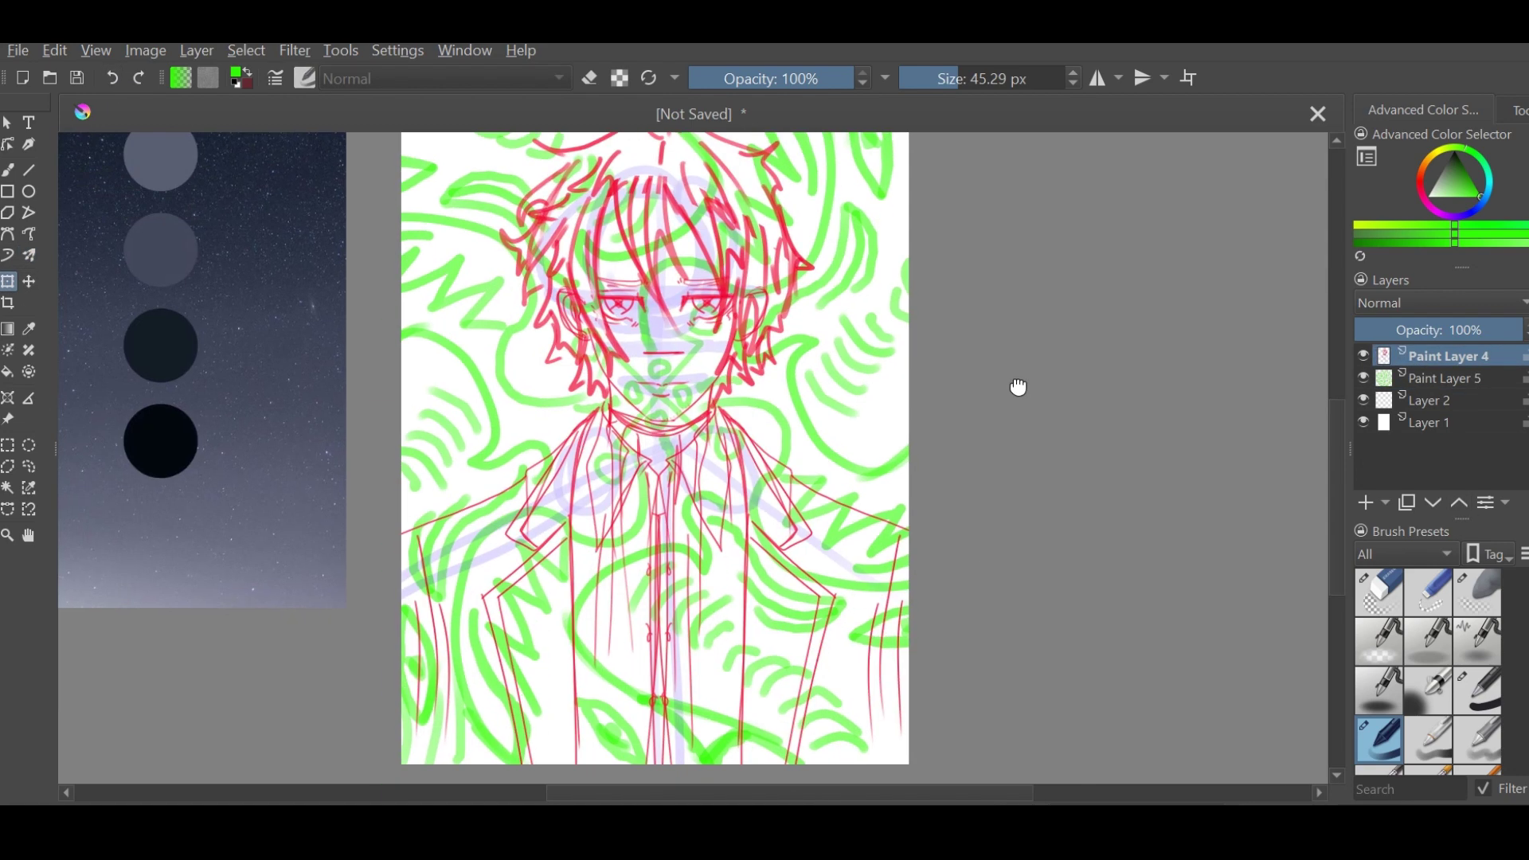
pyautogui.scroll(-1, 1019, 386)
# Clear the doodles from Paint Layer 5 and draw a green circle around the portrait's head
pyautogui.click(1479, 379)
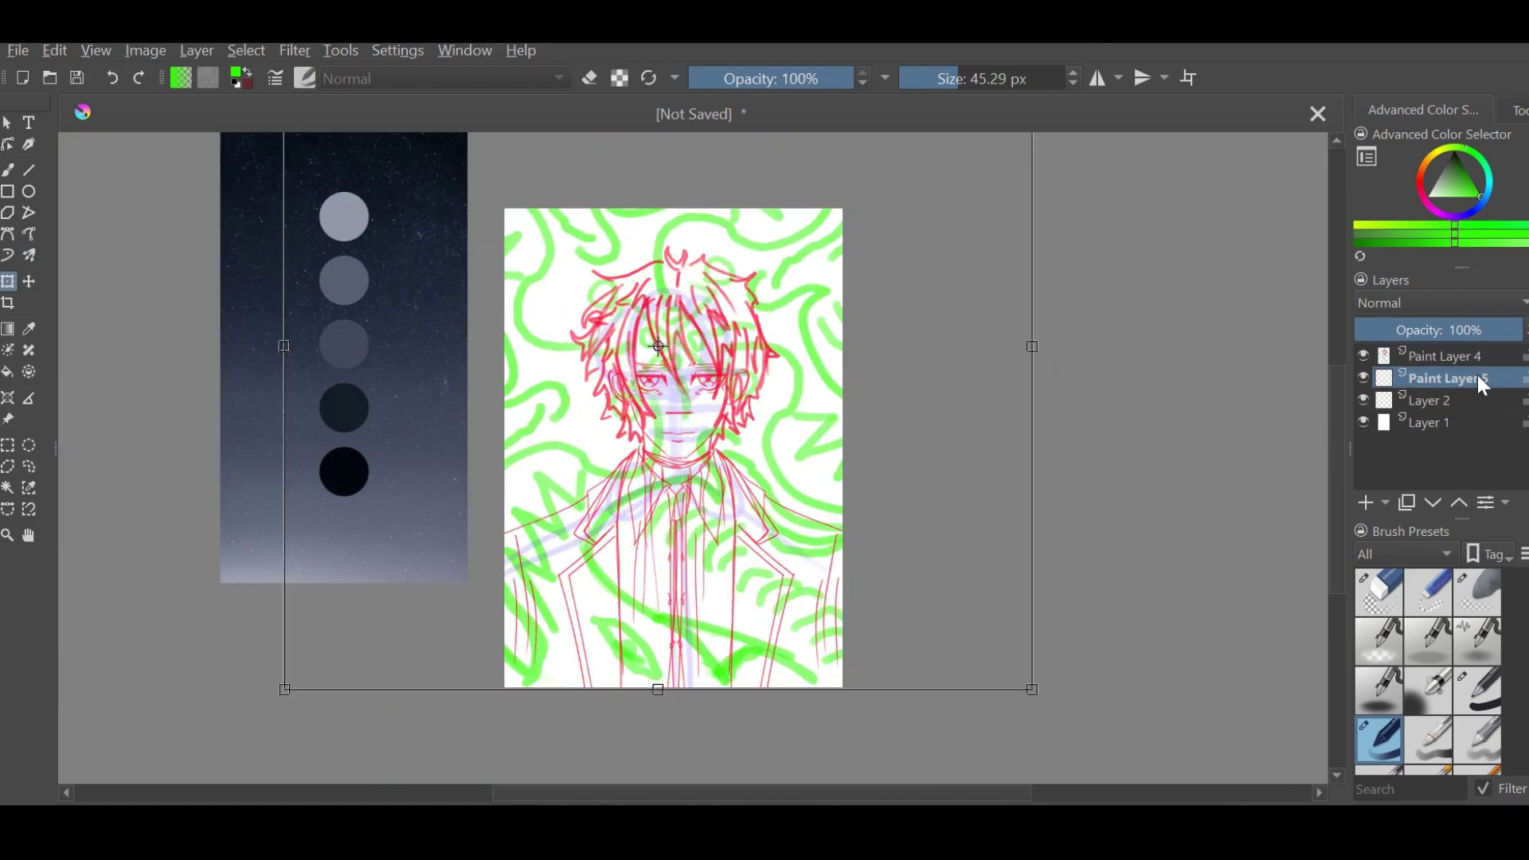
pyautogui.press('Delete')
pyautogui.click(29, 192)
pyautogui.moveTo(547, 230); pyautogui.dragTo(815, 496)
pyautogui.hotkey('ctrl', 't')
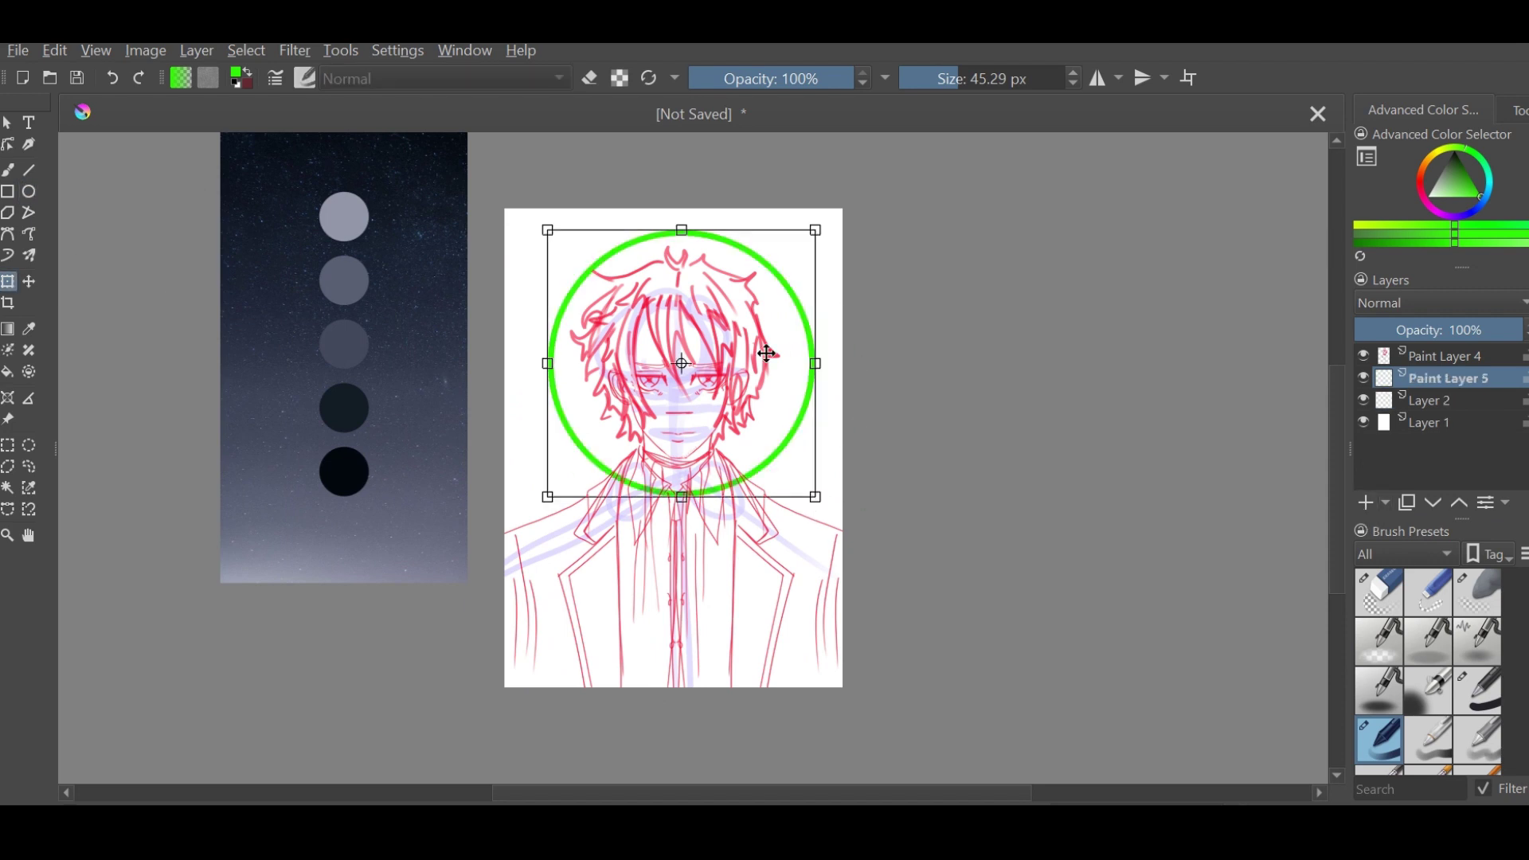
# Fill Paint Layer 5 with green and hide the layer
pyautogui.click(12, 373)
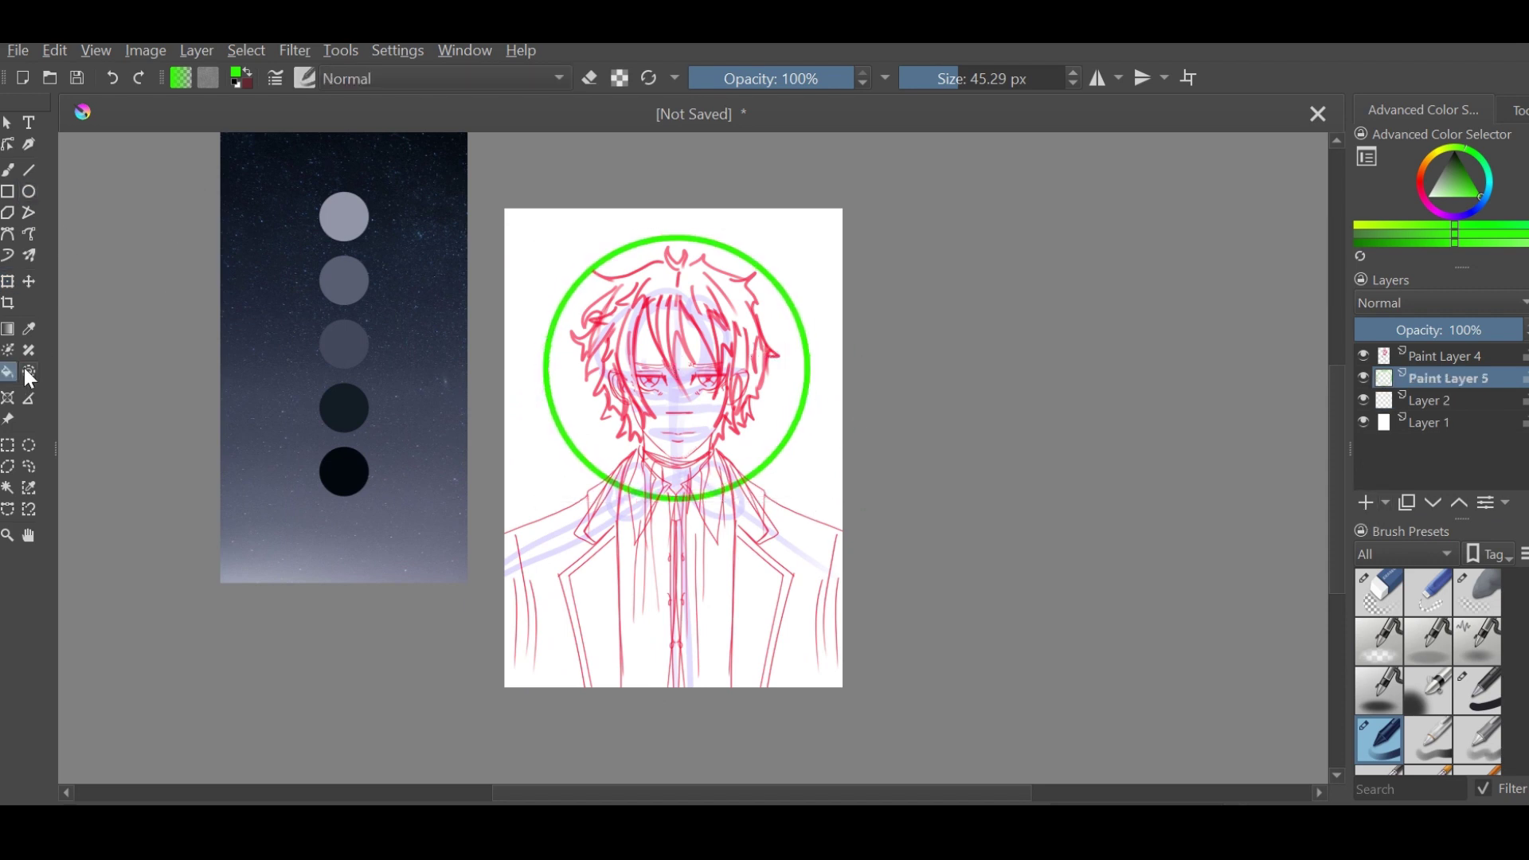
pyautogui.click(798, 396)
pyautogui.click(1363, 378)
# Add a paint layer above the sketch with a dark palette colour sampled, and set Paint Layer 4's opacity to 57%
pyautogui.click(1441, 356)
pyautogui.keyDown('ctrl'); pyautogui.click(344, 408); pyautogui.keyUp('ctrl')
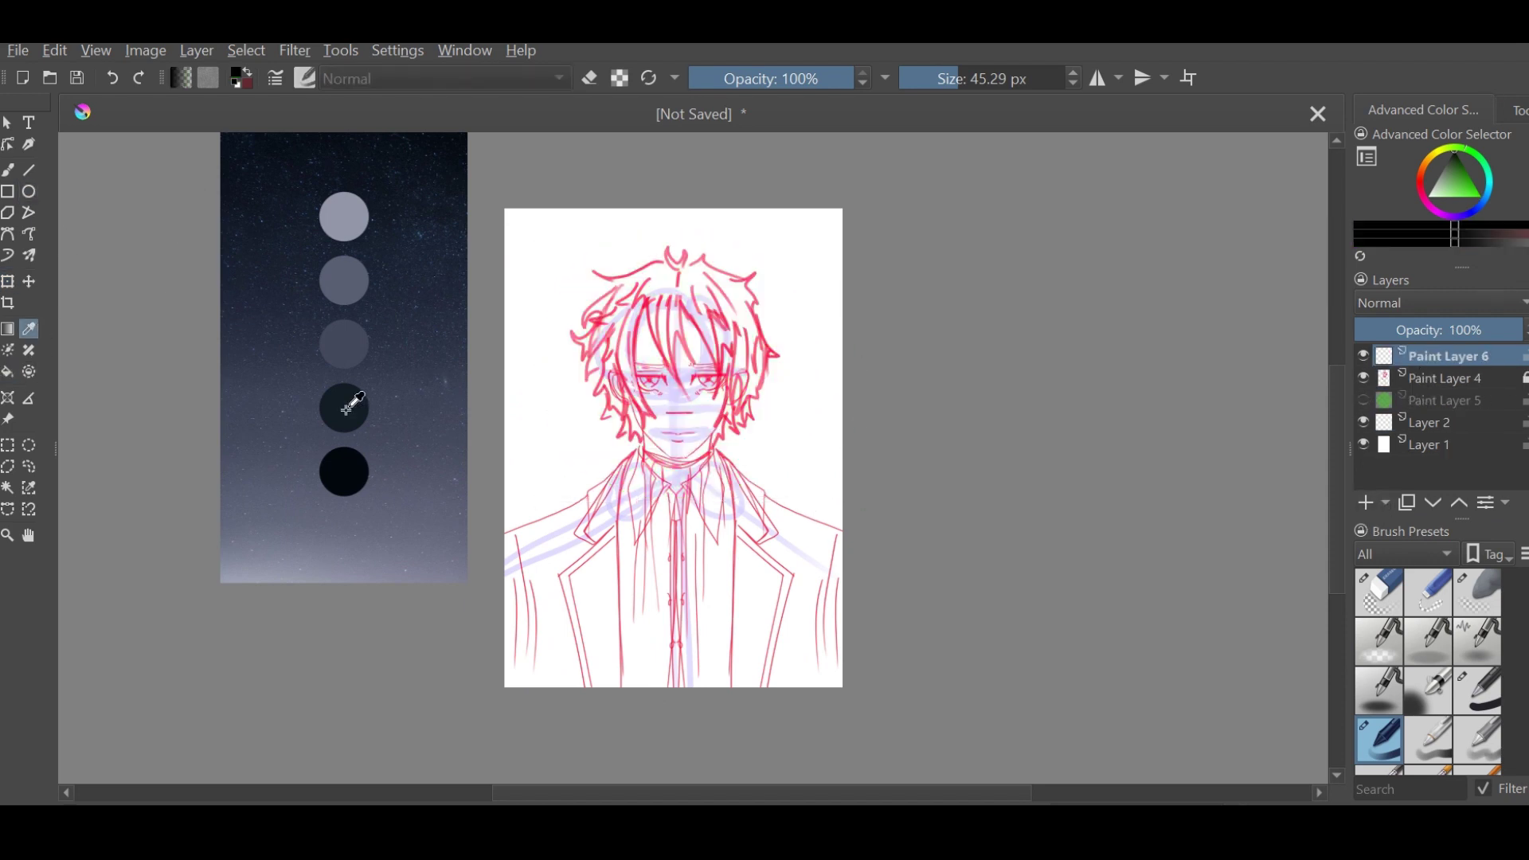
pyautogui.click(1441, 378)
pyautogui.click(1451, 330)
# Activate Paint Layer 6 and choose an inking pen preset from the My Favorites brushes
pyautogui.press('+')
pyautogui.press('b')
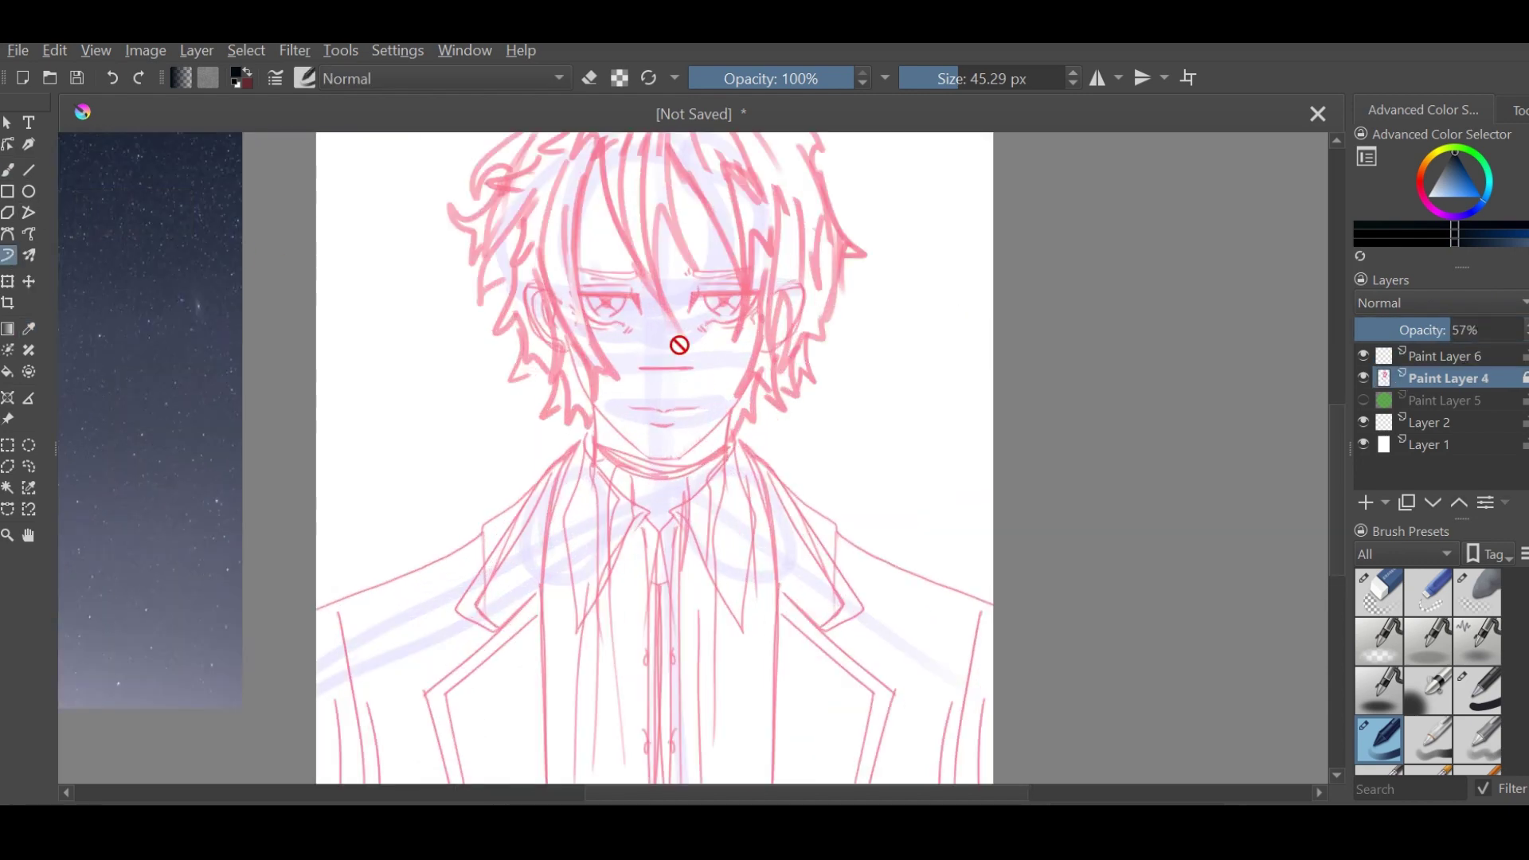
pyautogui.press('pageup')
pyautogui.press('+')
pyautogui.press('+')
pyautogui.press('[')
pyautogui.press('[')
pyautogui.press('[')
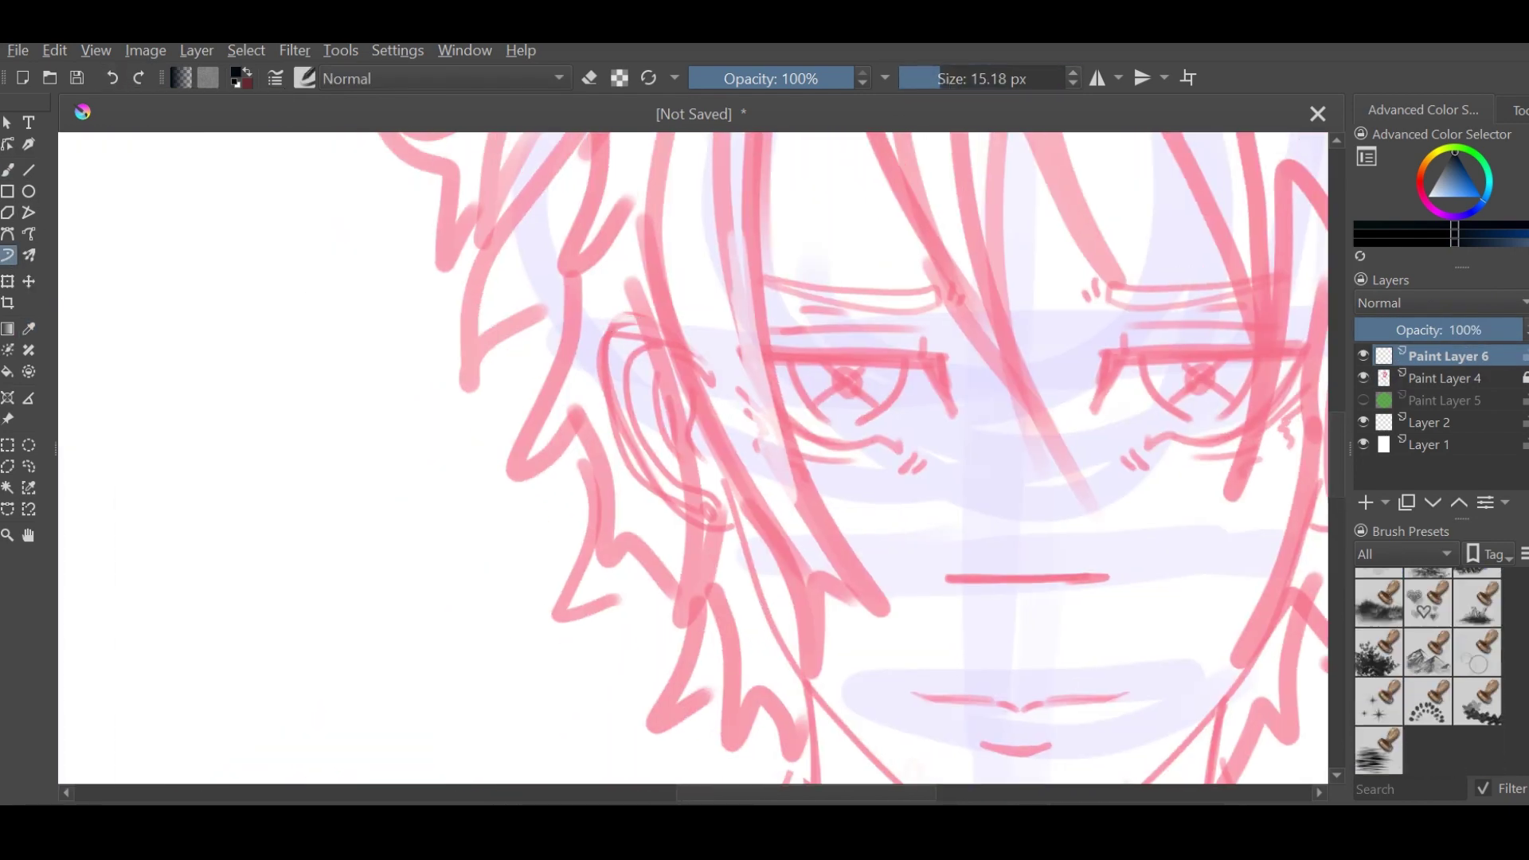
pyautogui.click(1405, 553)
pyautogui.click(1385, 716)
pyautogui.click(1427, 719)
pyautogui.moveTo(653, 331); pyautogui.dragTo(609, 423)
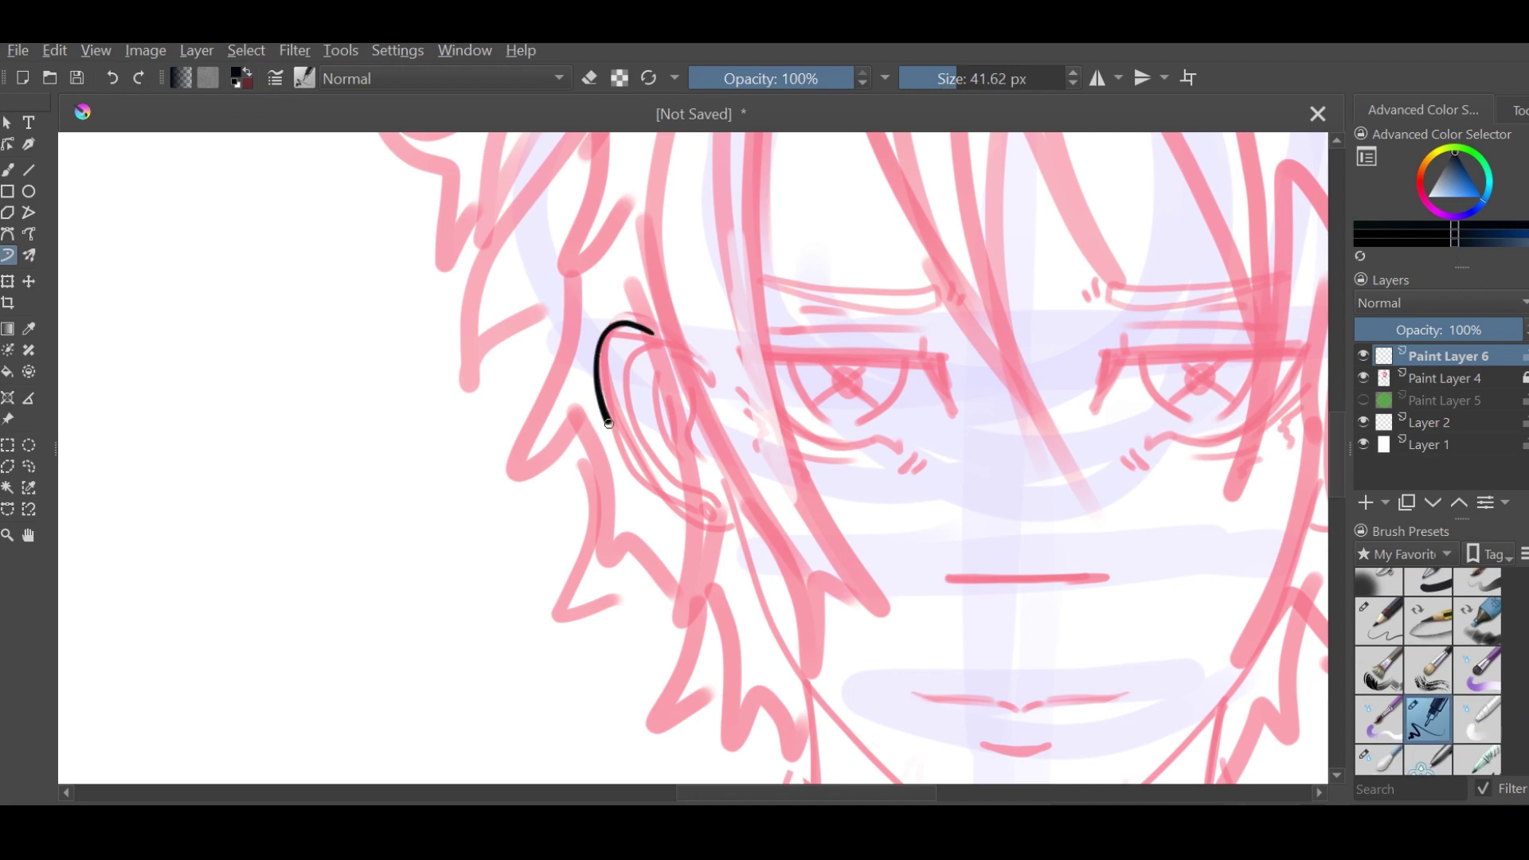
pyautogui.hotkey('ctrl', 'z')
pyautogui.press('+')
pyautogui.moveTo(733, 556)
pyautogui.mouseDown()
pyautogui.moveTo(614, 478)
pyautogui.moveTo(605, 254)
pyautogui.moveTo(727, 552)
pyautogui.mouseUp()
pyautogui.hotkey('ctrl', 'z')
pyautogui.press('+')
pyautogui.hotkey('ctrl', 'z')
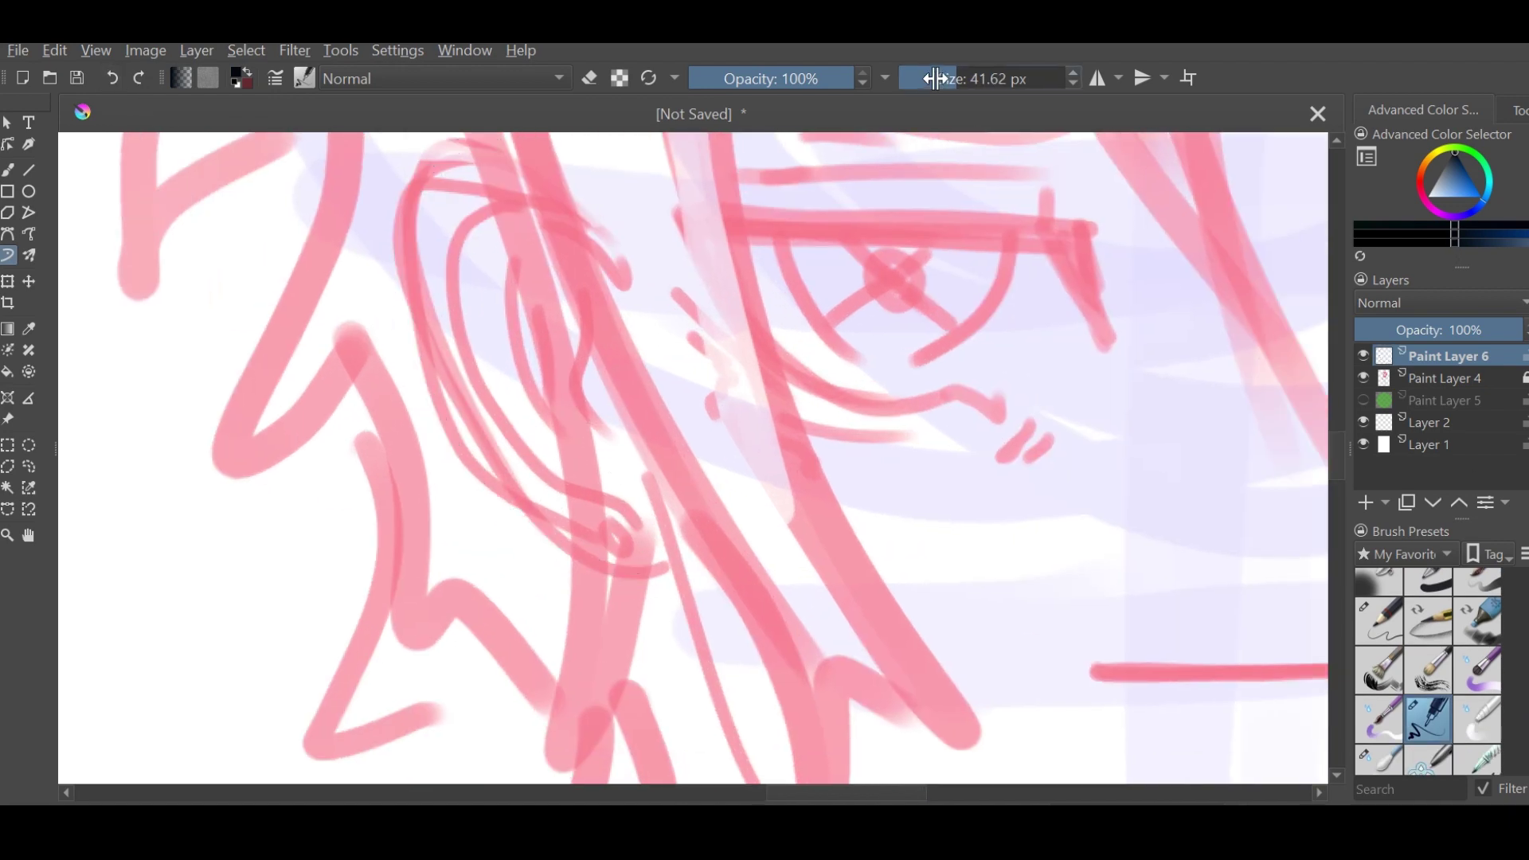
# Reduce the brush size to 11.82 px and try inking the left ear's outer and inner contours
pyautogui.moveTo(935, 78); pyautogui.dragTo(915, 78)
pyautogui.moveTo(420, 147); pyautogui.dragTo(645, 568)
pyautogui.hotkey('ctrl', 'z')
pyautogui.moveTo(915, 78); pyautogui.dragTo(923, 78)
pyautogui.moveTo(430, 151)
pyautogui.mouseDown()
pyautogui.moveTo(409, 290)
pyautogui.moveTo(649, 569)
pyautogui.mouseUp()
pyautogui.moveTo(480, 170); pyautogui.dragTo(655, 526)
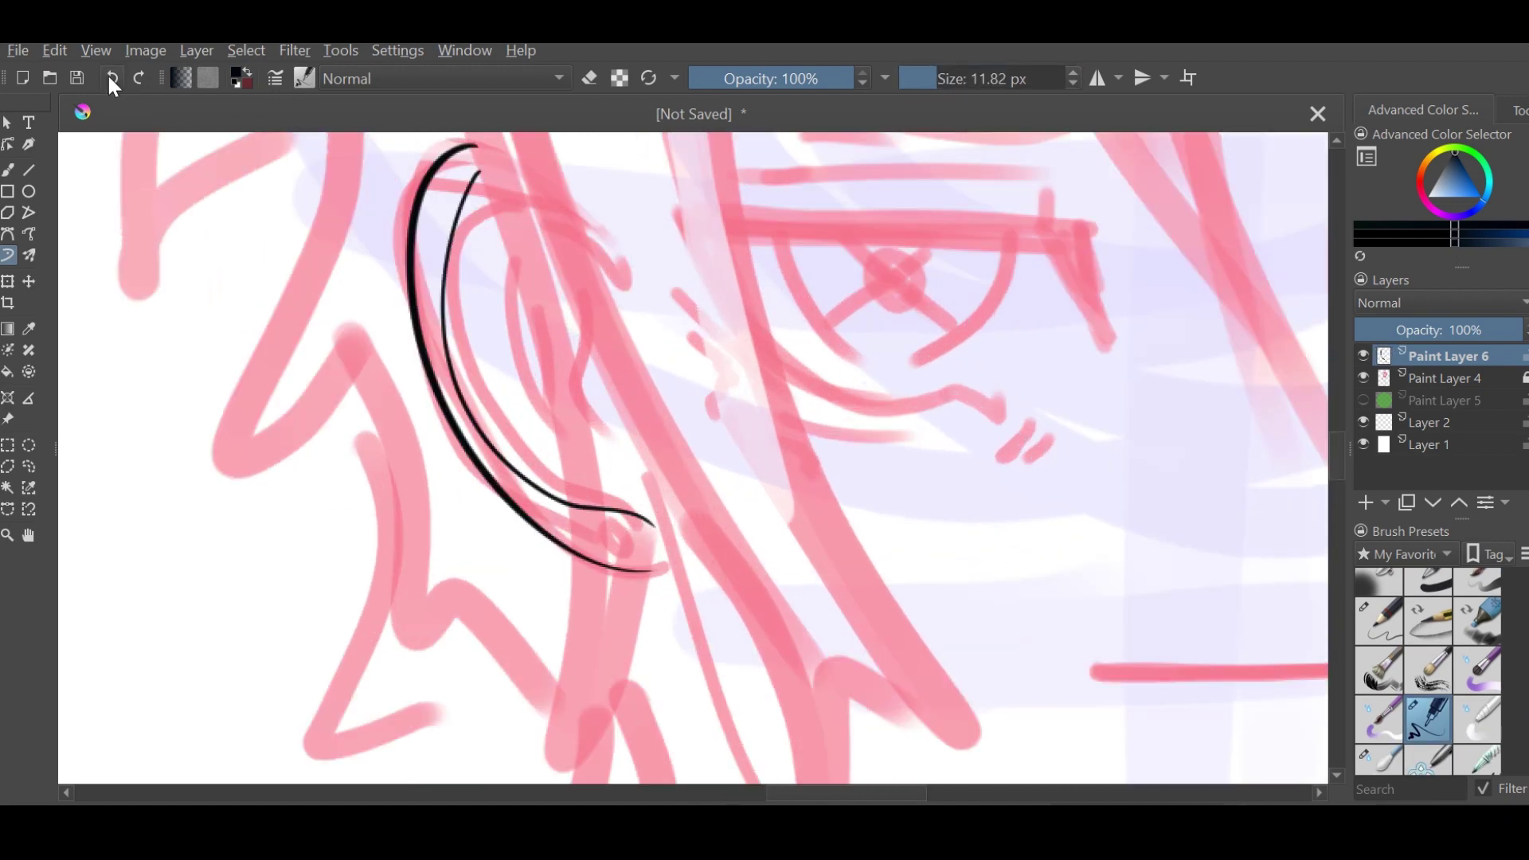
pyautogui.click(112, 78)
pyautogui.click(112, 78)
# Ink the outer outline of the portrait's left-hand ear with an 18.07 px brush
pyautogui.press('-')
pyautogui.press(']')
pyautogui.moveTo(443, 153); pyautogui.dragTo(648, 563)
pyautogui.press('+')
pyautogui.moveTo(650, 337); pyautogui.dragTo(536, 279)
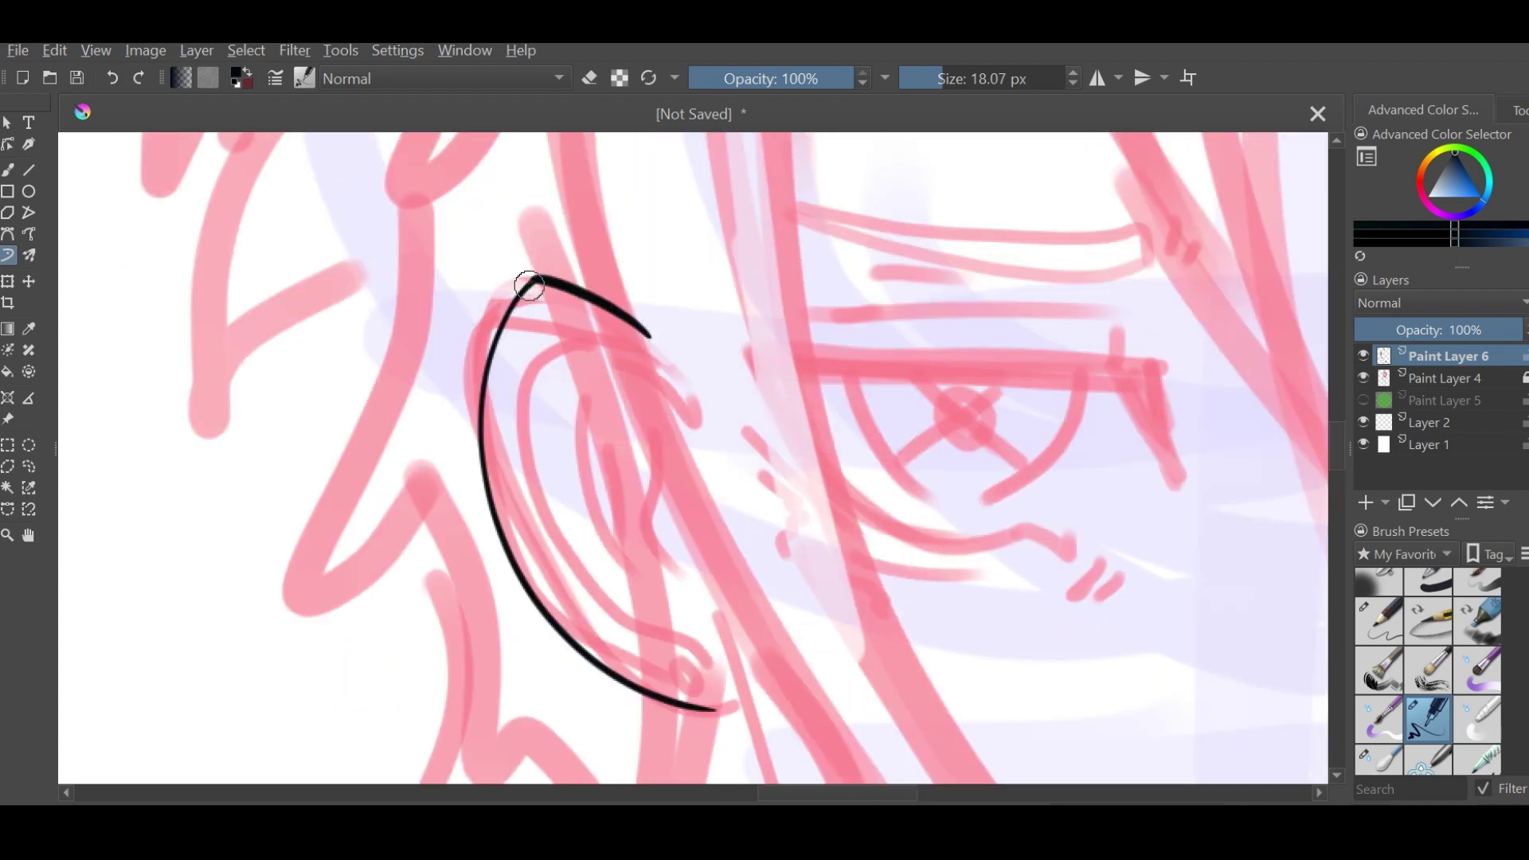
# Ink the ear's inner folds and the small round piercing on the earlobe
pyautogui.press('-')
pyautogui.moveTo(649, 422); pyautogui.dragTo(678, 546)
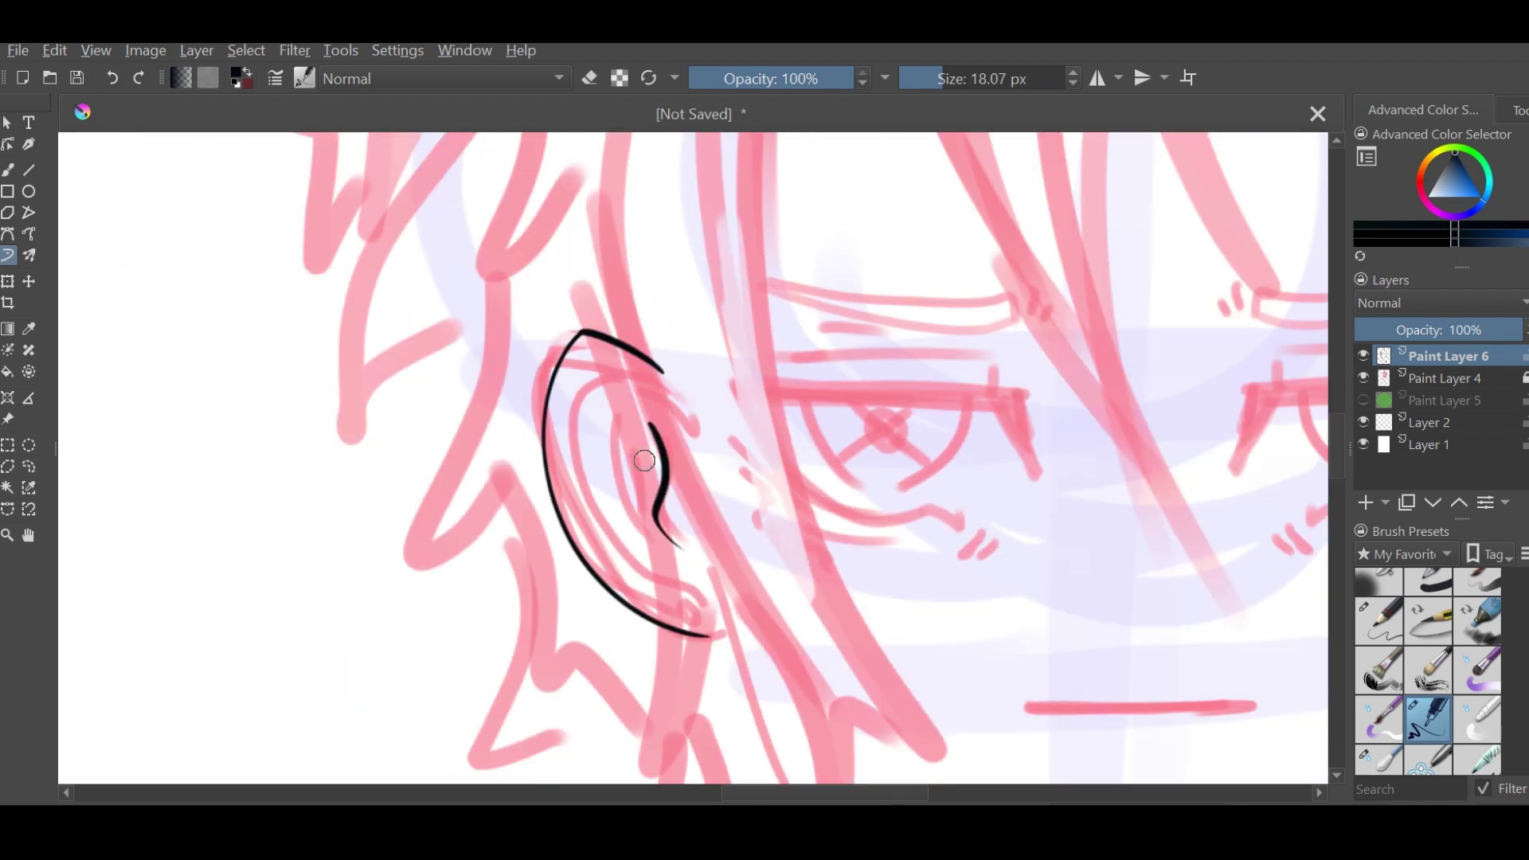
pyautogui.press('+')
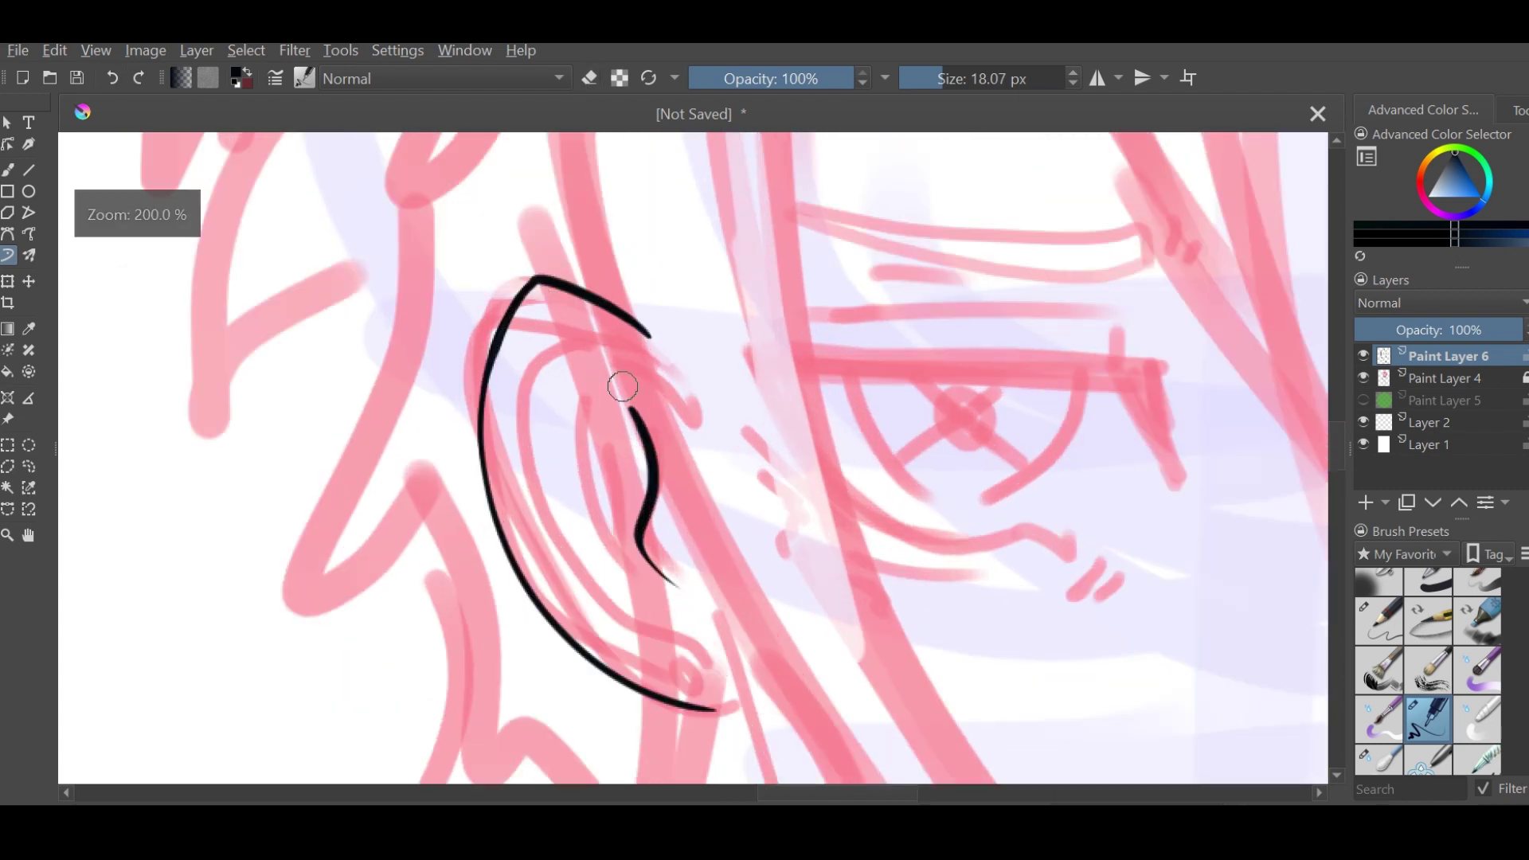
pyautogui.moveTo(563, 333); pyautogui.dragTo(609, 633)
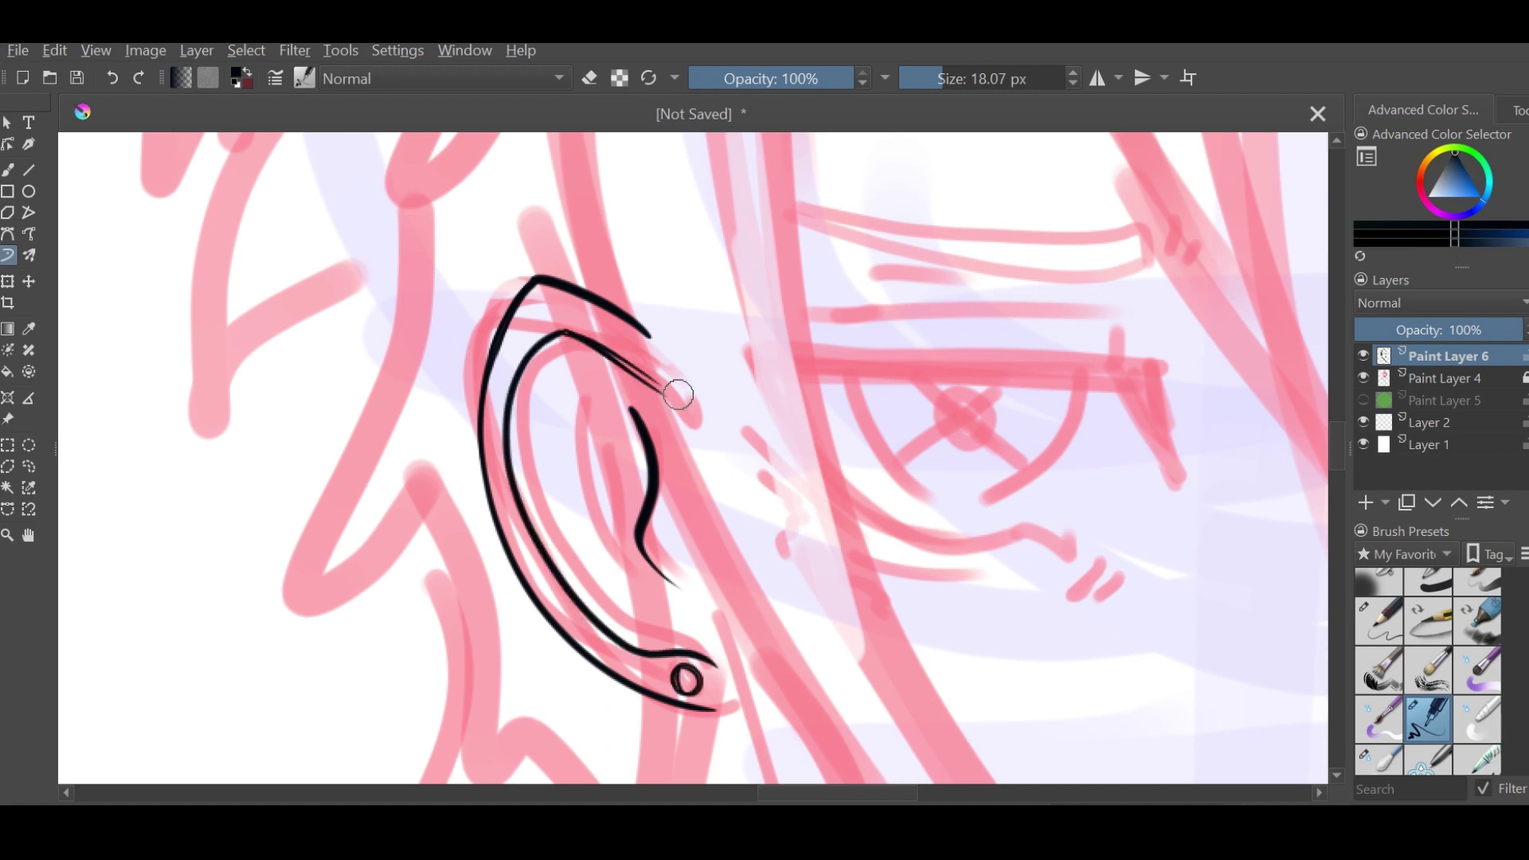
# Add a new paint layer and ink the left eye's upper lash line and its pointed inner corner
pyautogui.press('-')
pyautogui.press('-')
pyautogui.press('-')
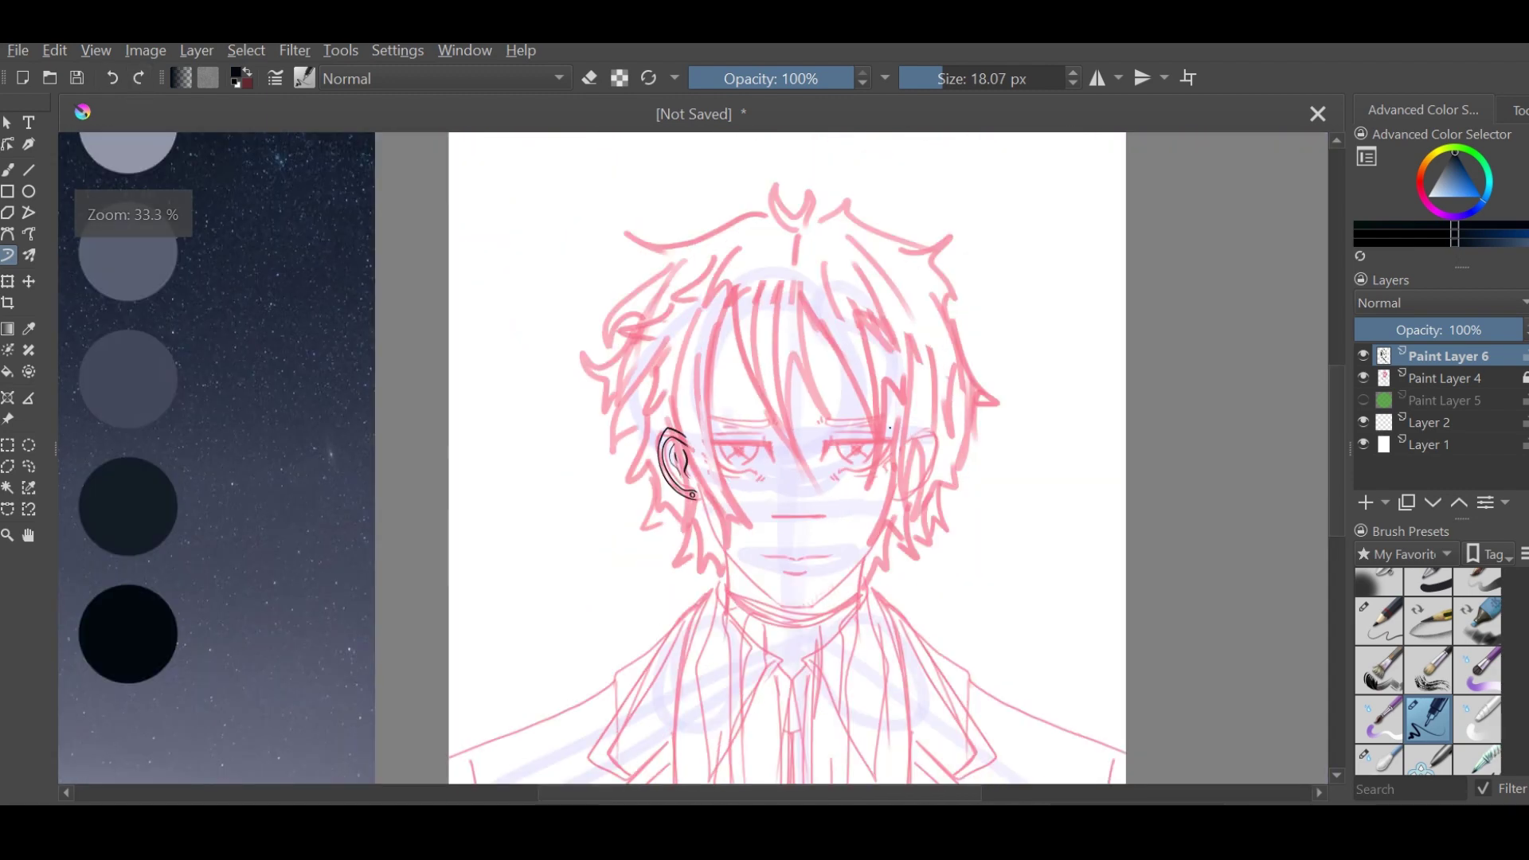
pyautogui.press('+')
pyautogui.press('+')
pyautogui.press('+')
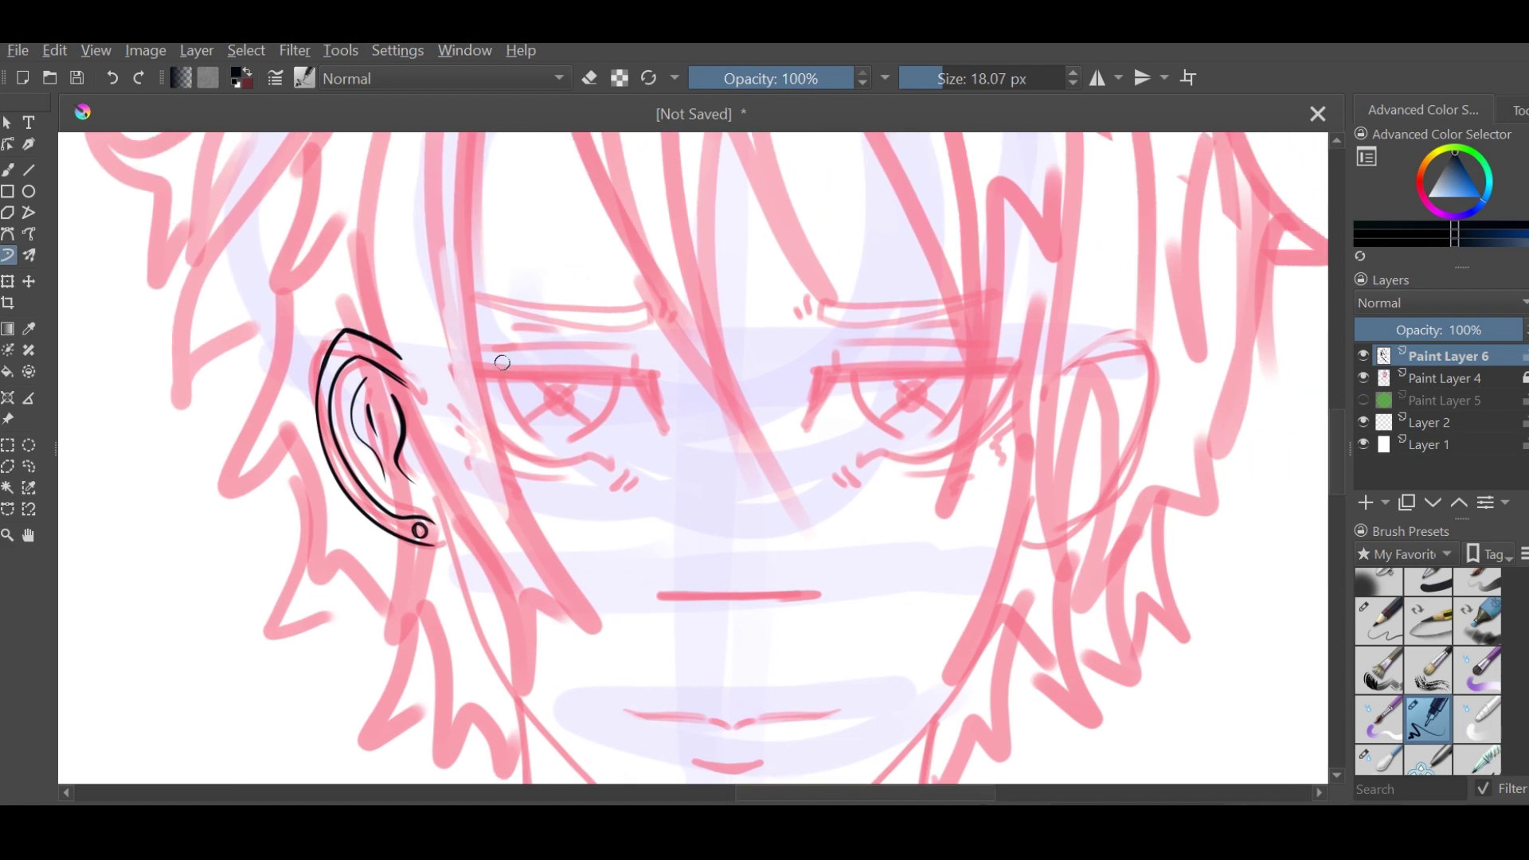
pyautogui.press('Insert')
pyautogui.moveTo(484, 365); pyautogui.dragTo(648, 387)
pyautogui.press('+')
pyautogui.press('+')
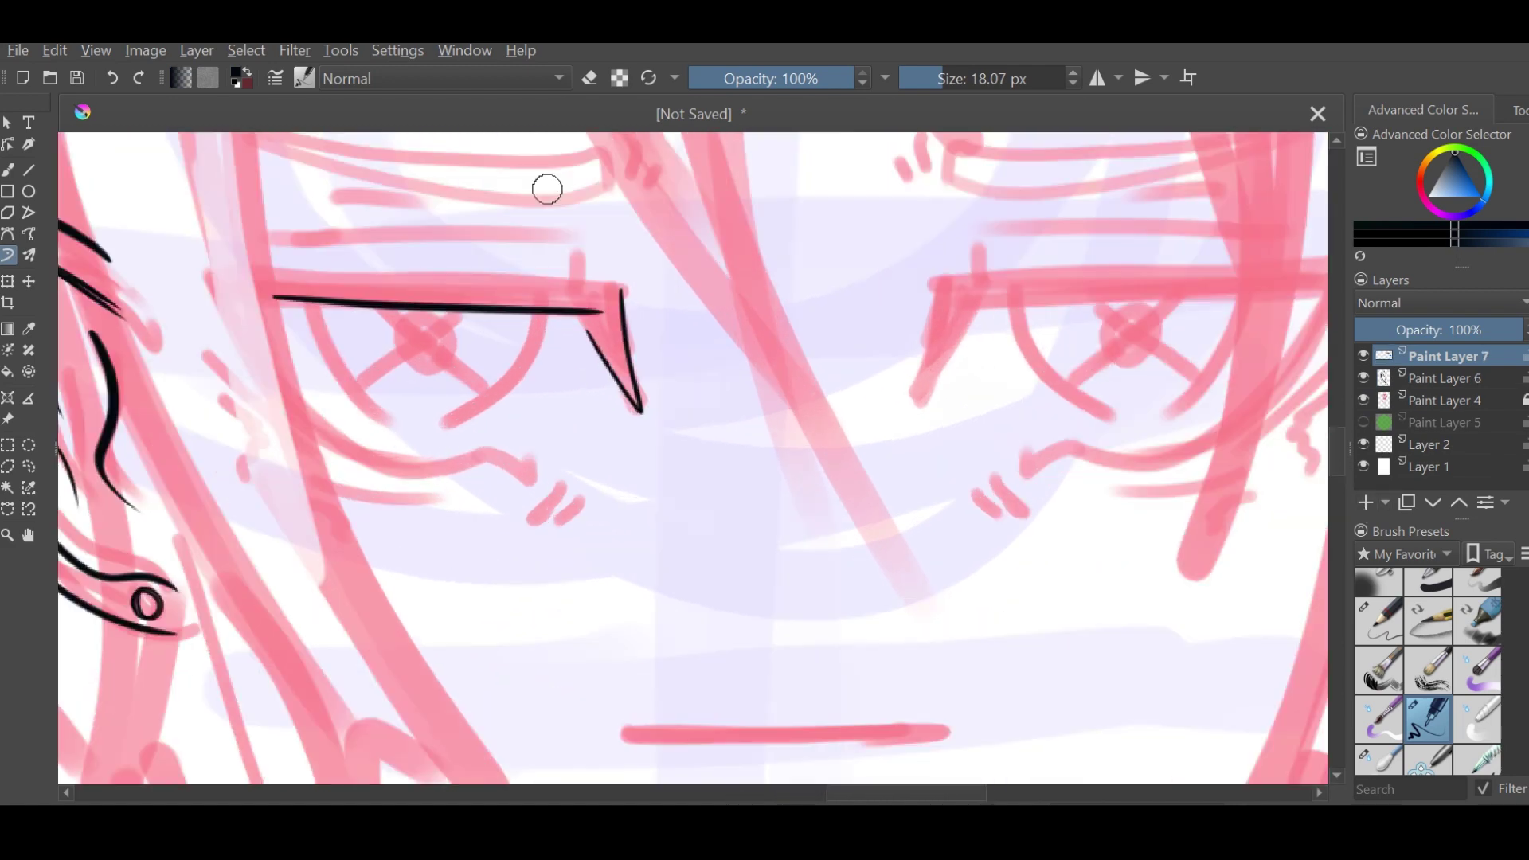
# Draw the lash line's straight upper edge and shape it into a solid black bar with a pointed inner corner
pyautogui.press('+')
pyautogui.moveTo(628, 456)
pyautogui.mouseDown()
pyautogui.moveTo(683, 580)
pyautogui.moveTo(966, 794)
pyautogui.mouseUp()
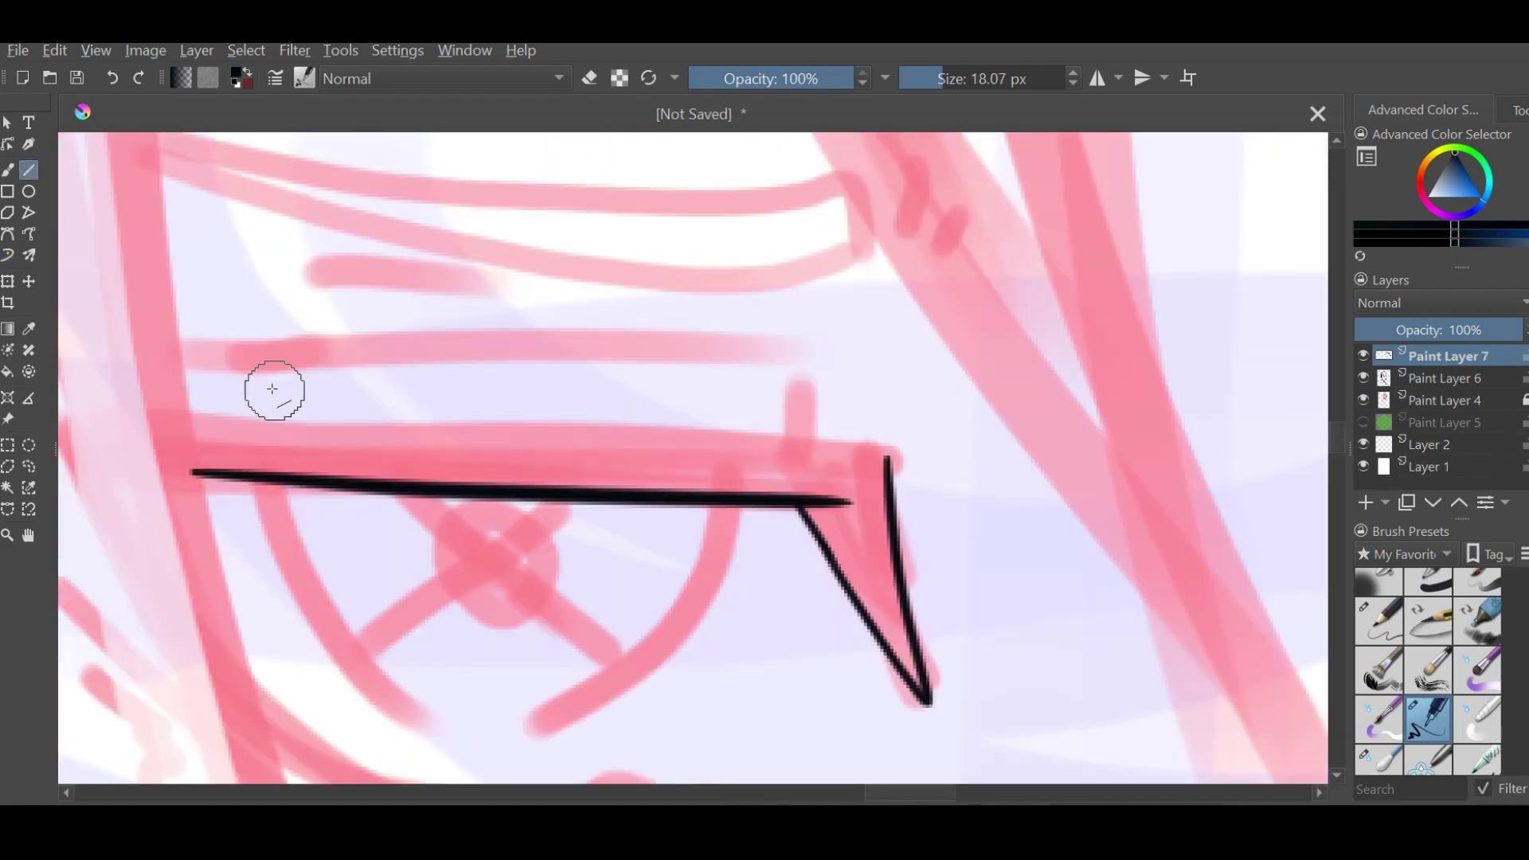
pyautogui.press('v')
pyautogui.moveTo(183, 413); pyautogui.dragTo(886, 439)
pyautogui.click(8, 255)
pyautogui.press('-')
pyautogui.moveTo(856, 625)
pyautogui.mouseDown()
pyautogui.moveTo(801, 505)
pyautogui.moveTo(815, 450)
pyautogui.moveTo(807, 478)
pyautogui.moveTo(576, 441)
pyautogui.moveTo(330, 433)
pyautogui.moveTo(366, 443)
pyautogui.mouseUp()
pyautogui.hotkey('ctrl', 'z')
pyautogui.press('b')
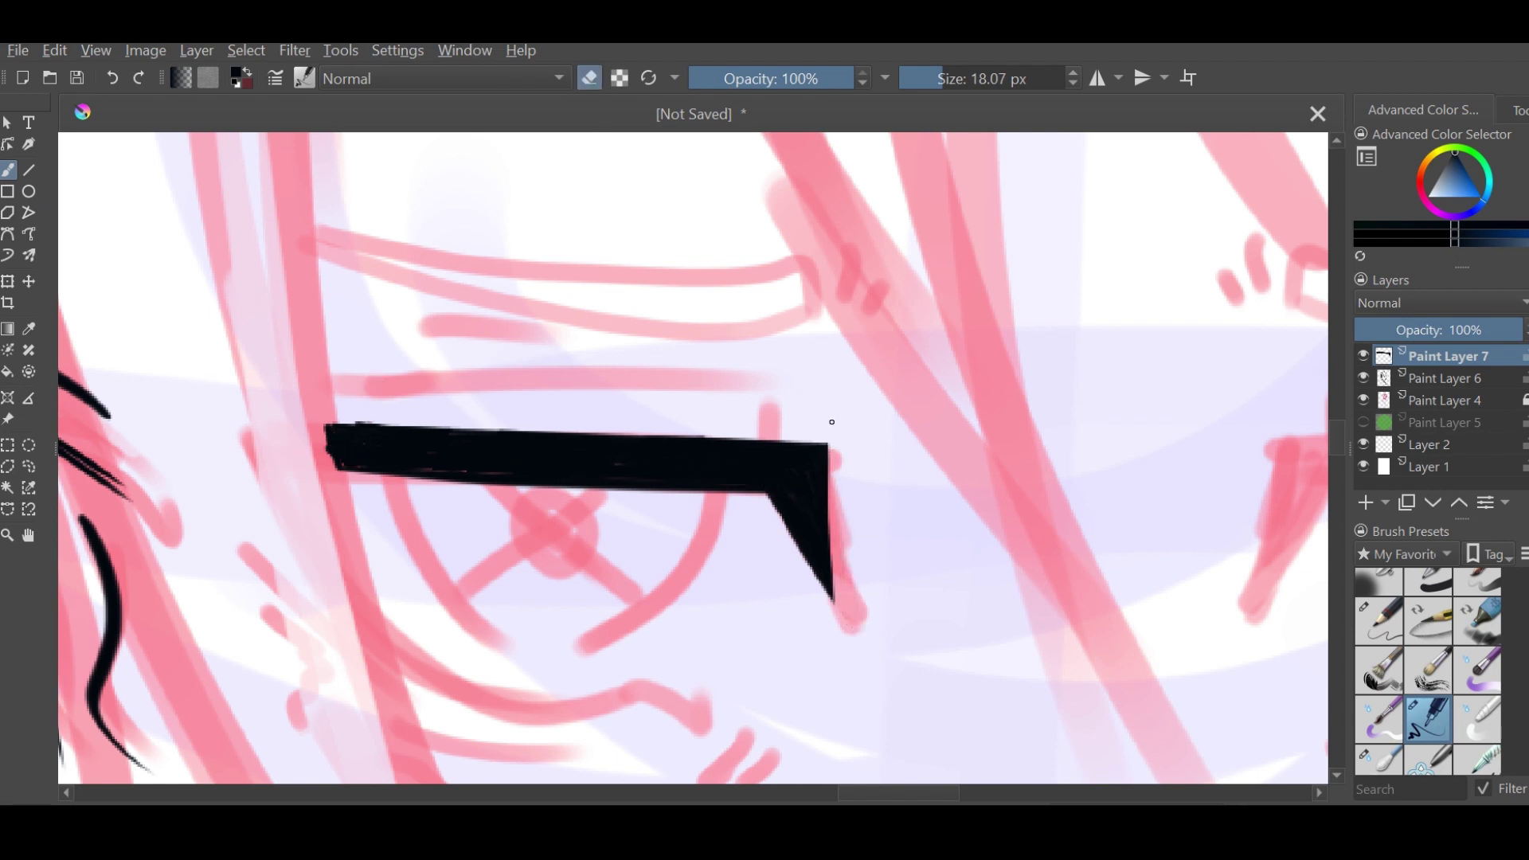
pyautogui.press('-')
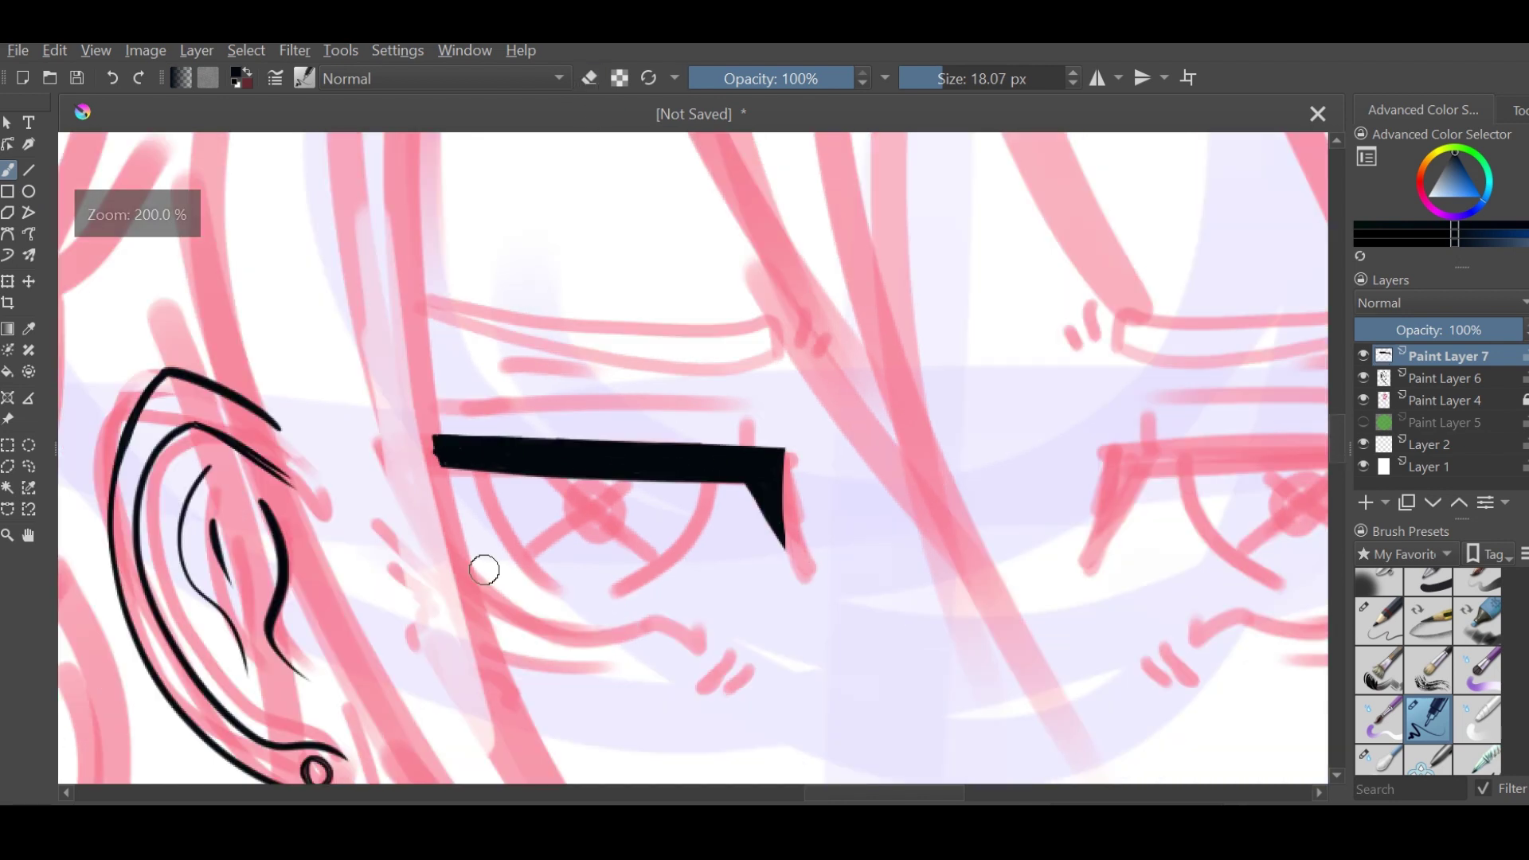
# Ink the left eye's inner corner curve, lower lid and both sides of the iris
pyautogui.press('e')
pyautogui.press('+')
pyautogui.hotkey('shift', 'b')
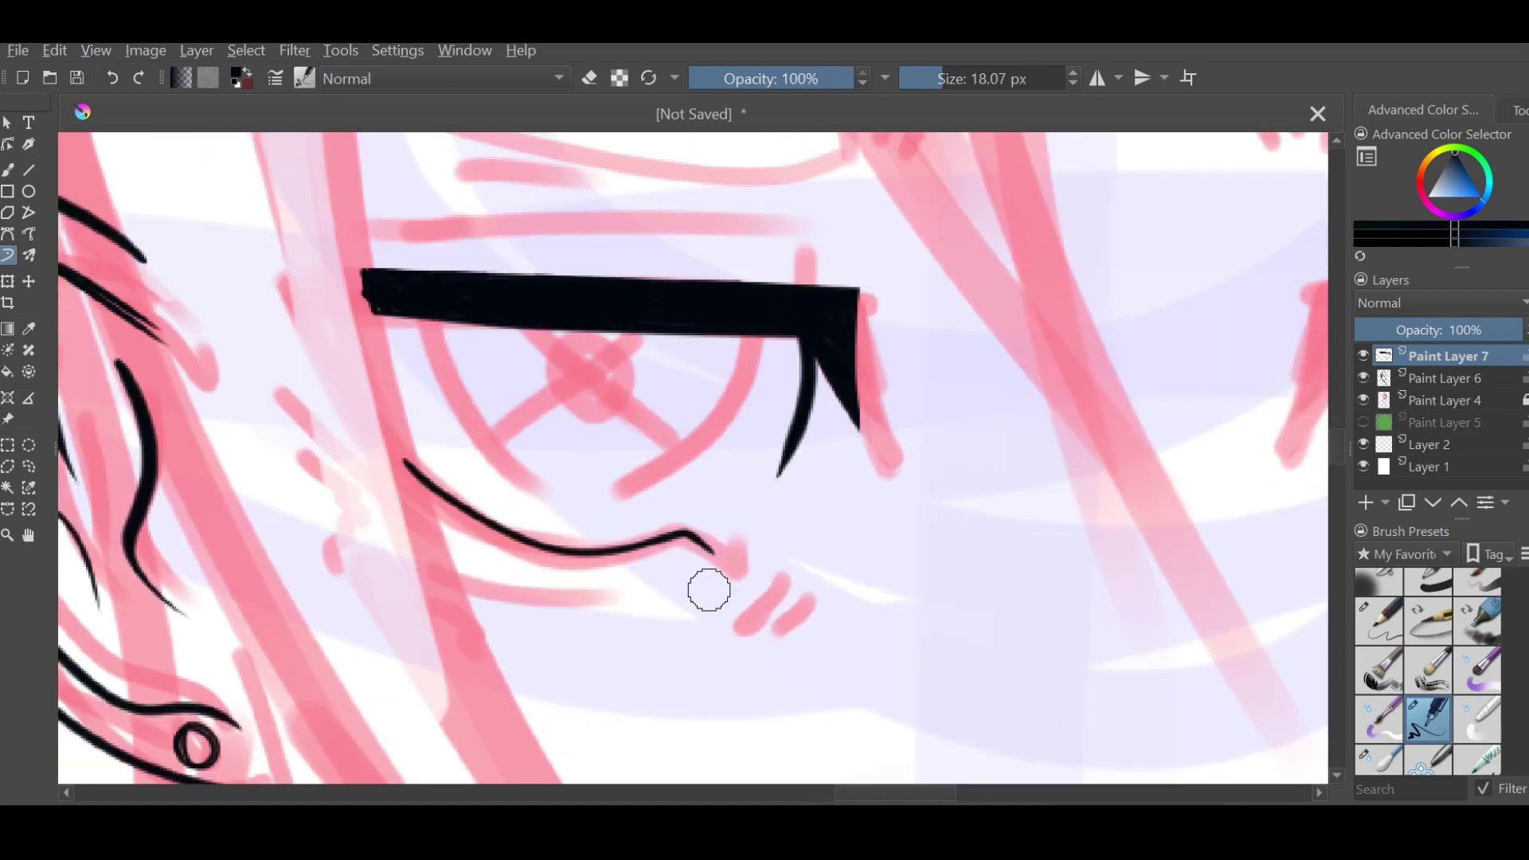
pyautogui.moveTo(497, 449); pyautogui.dragTo(549, 491)
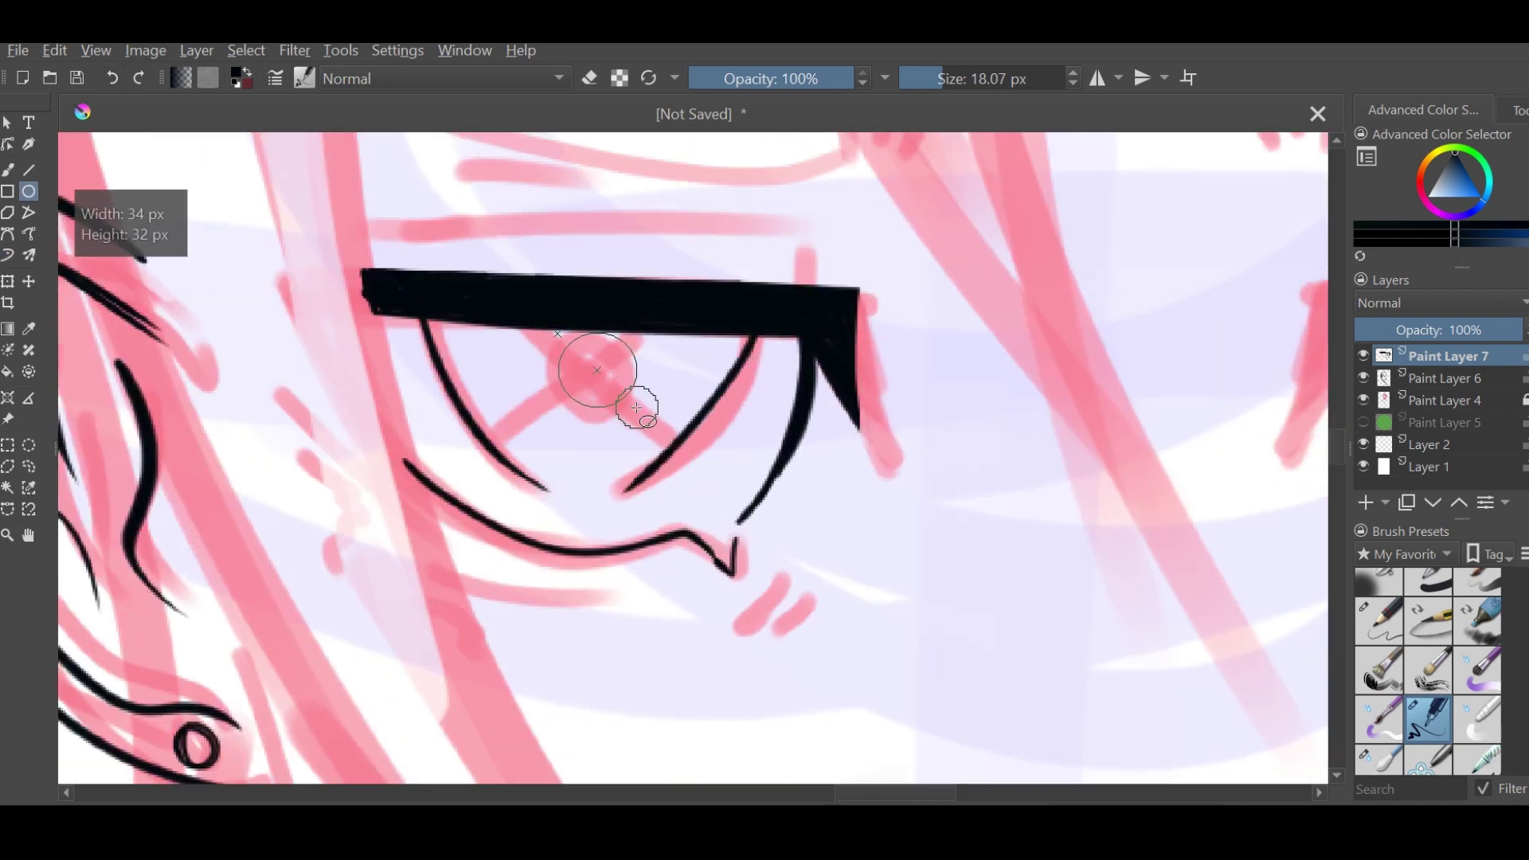
# Undo the pupil ellipse, add a new paint layer and reduce the brush size to 2.40 px
pyautogui.click(116, 79)
pyautogui.press('Insert')
pyautogui.press('[')
pyautogui.press('[')
pyautogui.press('[')
pyautogui.press('[')
pyautogui.press('[')
pyautogui.press('[')
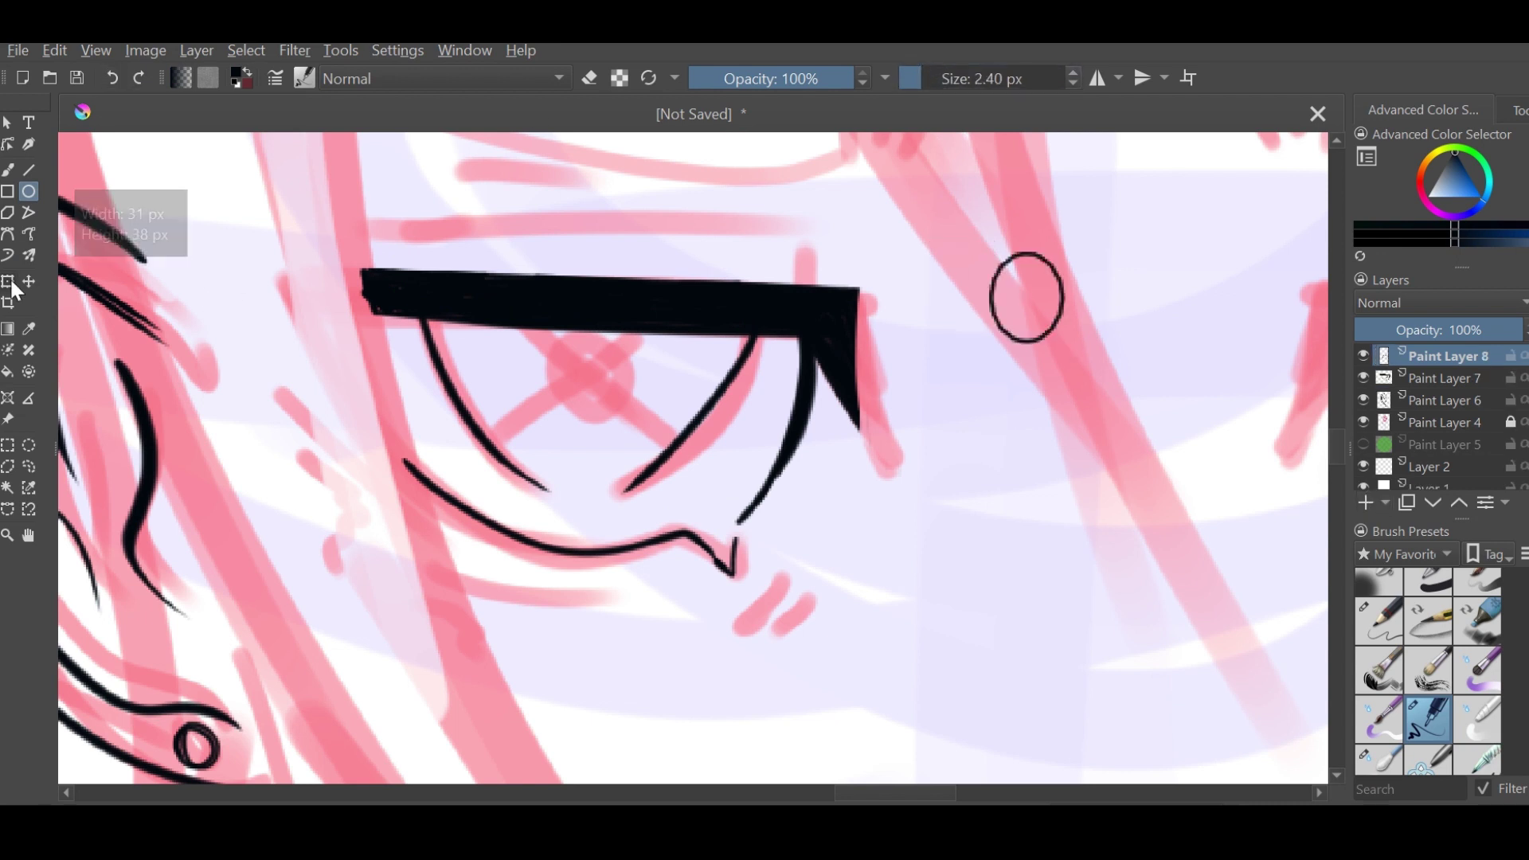
# Draw a small circular pupil in the left iris with two lines crossing through it
pyautogui.moveTo(589, 370); pyautogui.dragTo(544, 330)
pyautogui.press('v')
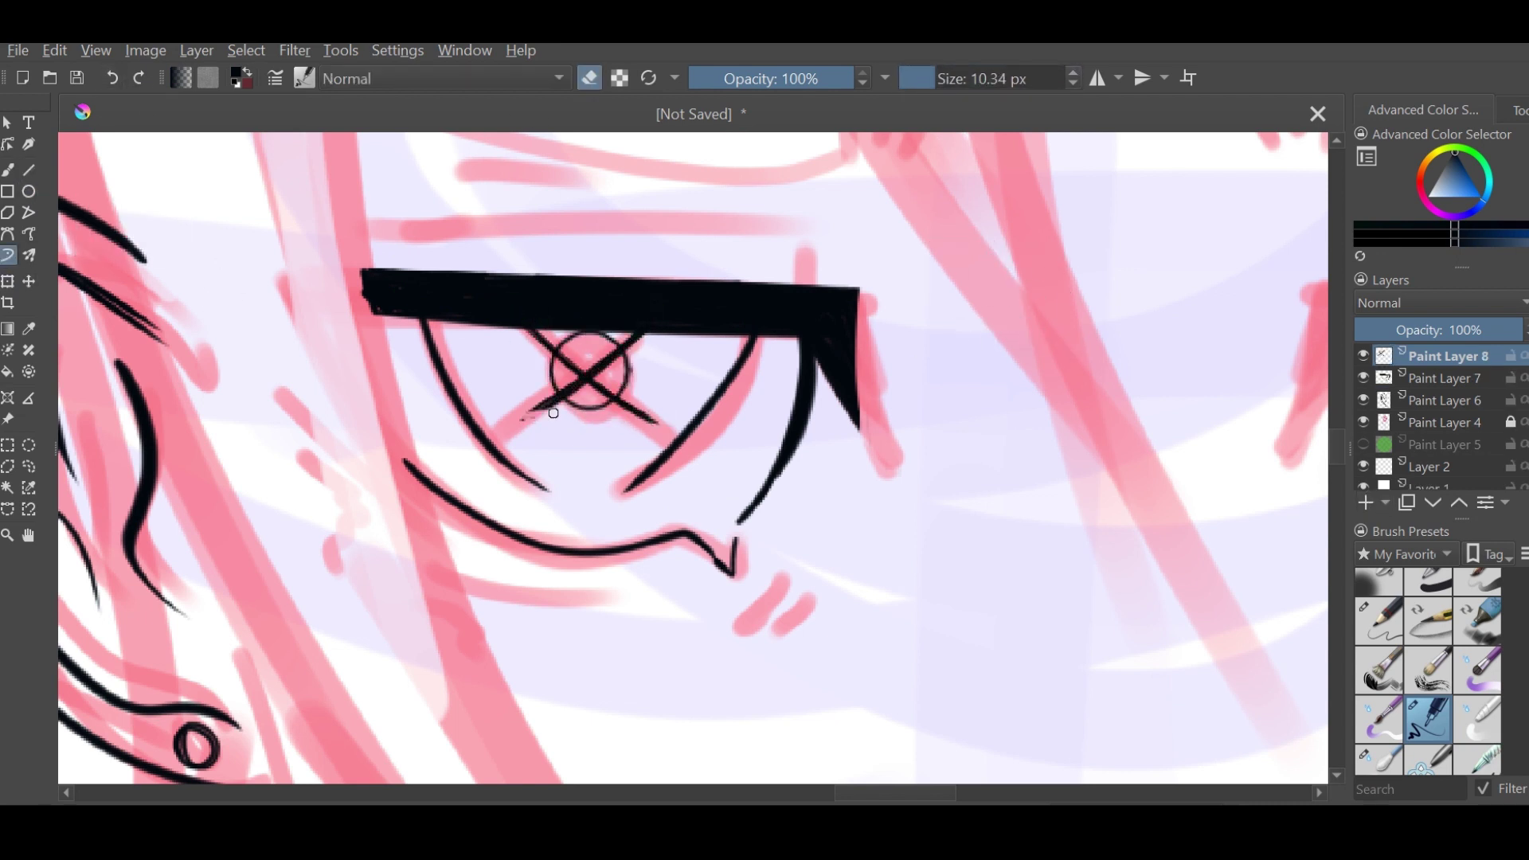
pyautogui.click(112, 77)
# Ink the thin eyelid crease lines just above the left eye's black lash line
pyautogui.press('-')
pyautogui.press('-')
pyautogui.press('+')
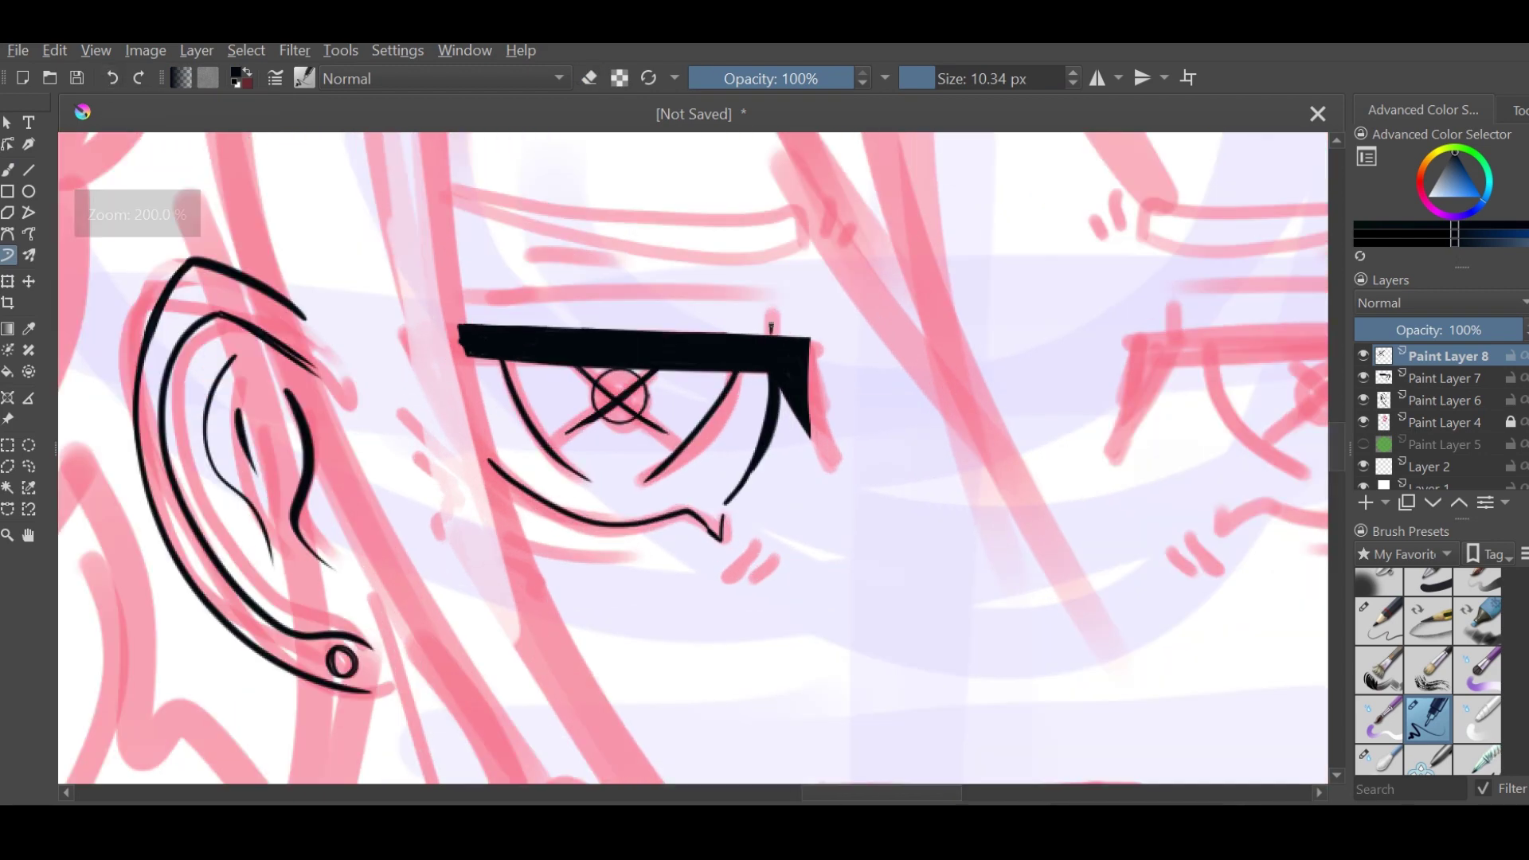
pyautogui.moveTo(583, 304); pyautogui.dragTo(772, 330)
pyautogui.moveTo(506, 316); pyautogui.dragTo(639, 318)
# Ink the left eyebrow's outline and add short tick marks at its inner end
pyautogui.moveTo(394, 287); pyautogui.dragTo(744, 342)
pyautogui.press('+')
pyautogui.moveTo(763, 247)
pyautogui.mouseDown()
pyautogui.moveTo(776, 301)
pyautogui.moveTo(819, 314)
pyautogui.mouseUp()
pyautogui.press('-')
# Add short hatch marks beneath the left eye's lower lid and beside its inner corner
pyautogui.moveTo(664, 625); pyautogui.dragTo(685, 657)
pyautogui.press('-')
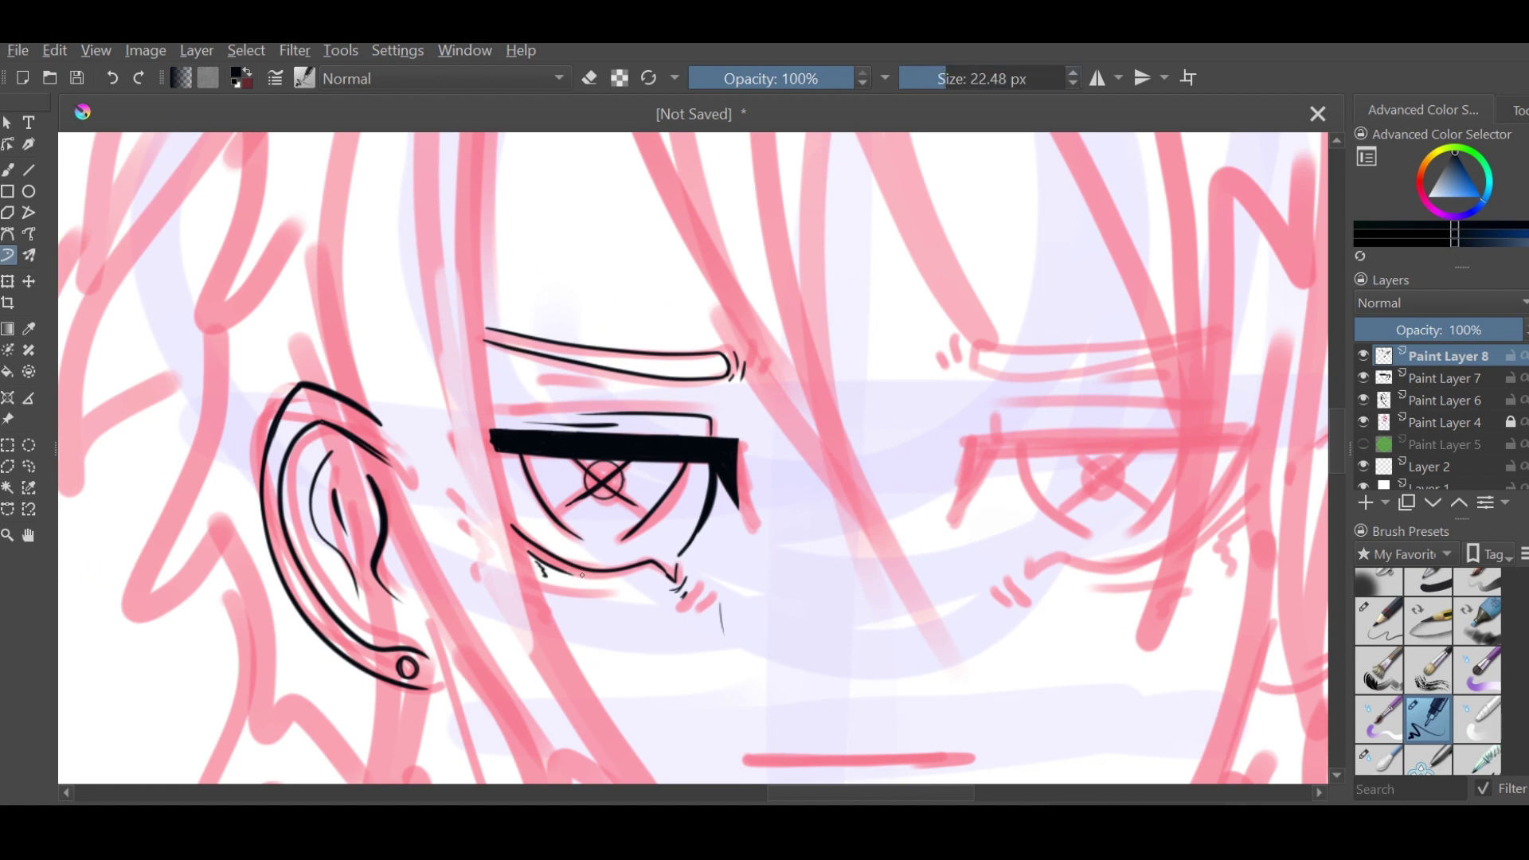
pyautogui.press('+')
pyautogui.moveTo(660, 500); pyautogui.dragTo(683, 537)
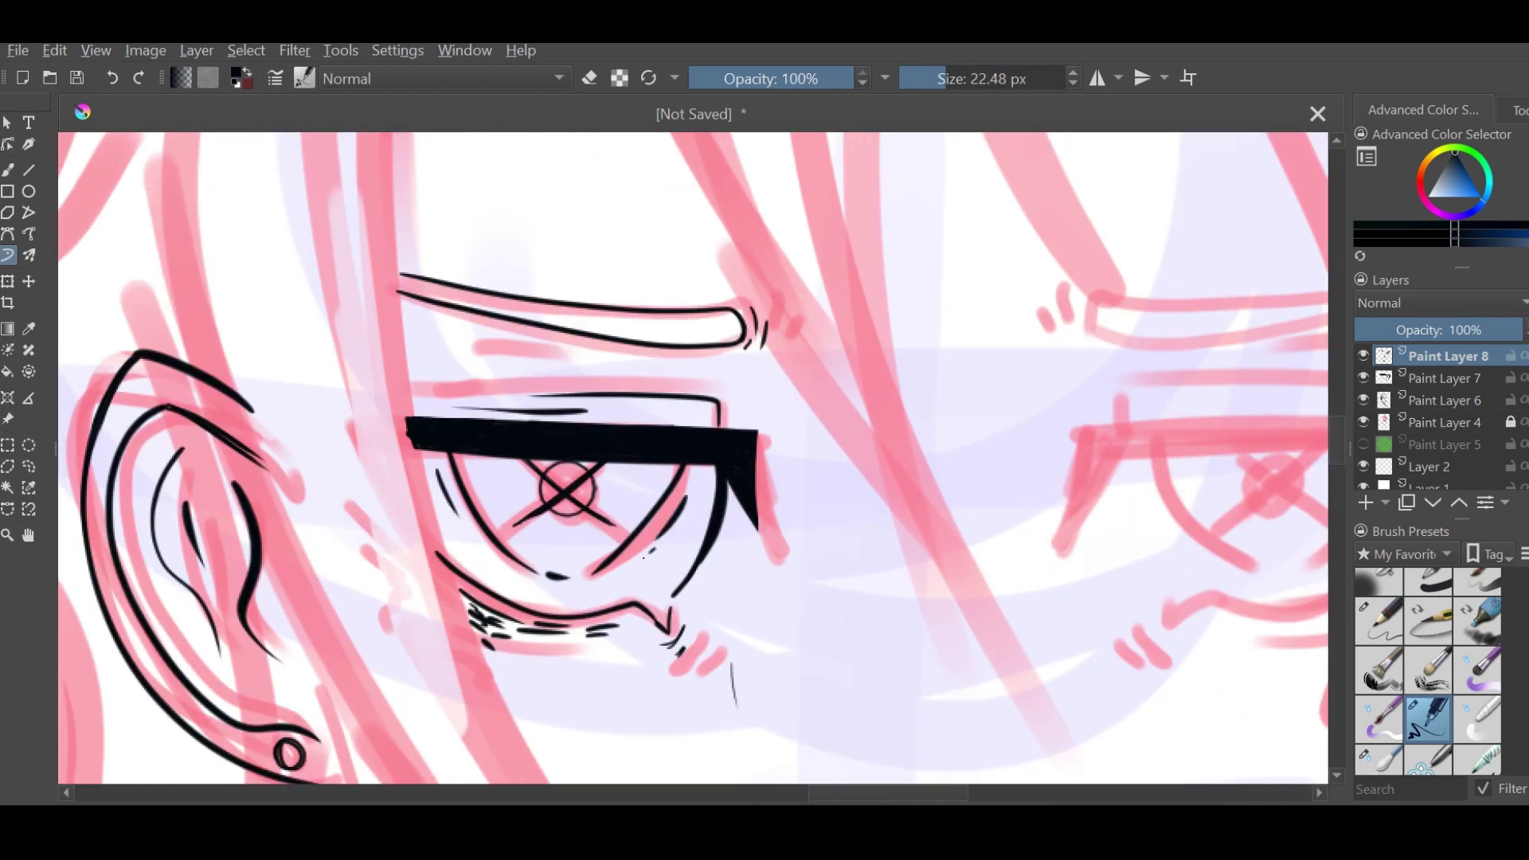
# Select the inked left eye and eyebrow with a freehand selection
pyautogui.press('+')
pyautogui.press('-')
pyautogui.press('-')
pyautogui.press('-')
pyautogui.press('-')
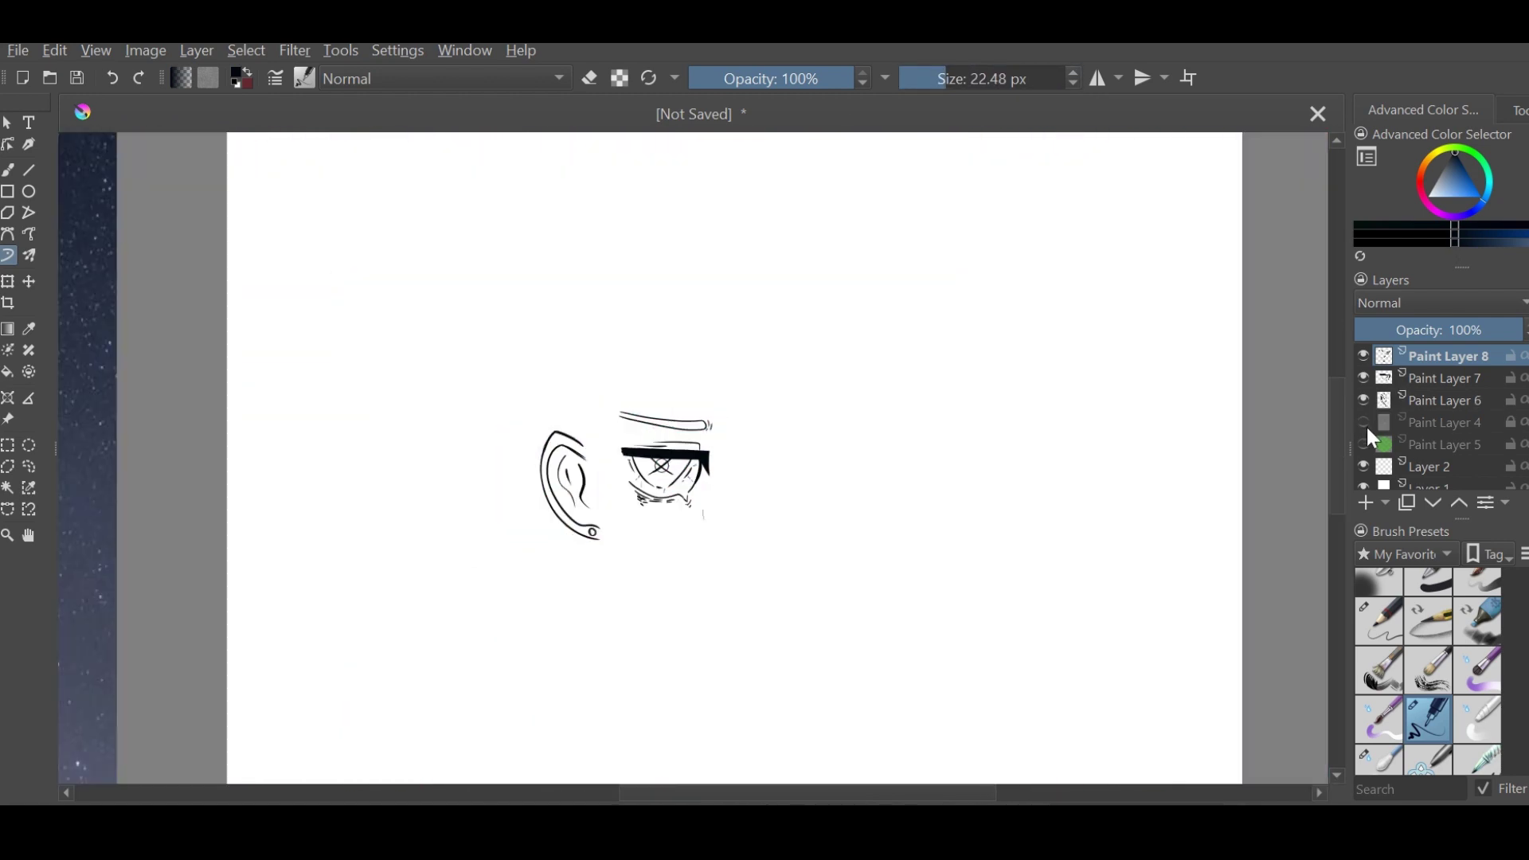
pyautogui.press('+')
pyautogui.moveTo(414, 318); pyautogui.dragTo(601, 538)
# Try copying the selected eye details to a new layer and moving the mirrored copy to the other eye
pyautogui.rightClick(530, 437)
pyautogui.click(685, 584)
pyautogui.hotkey('ctrl', 't')
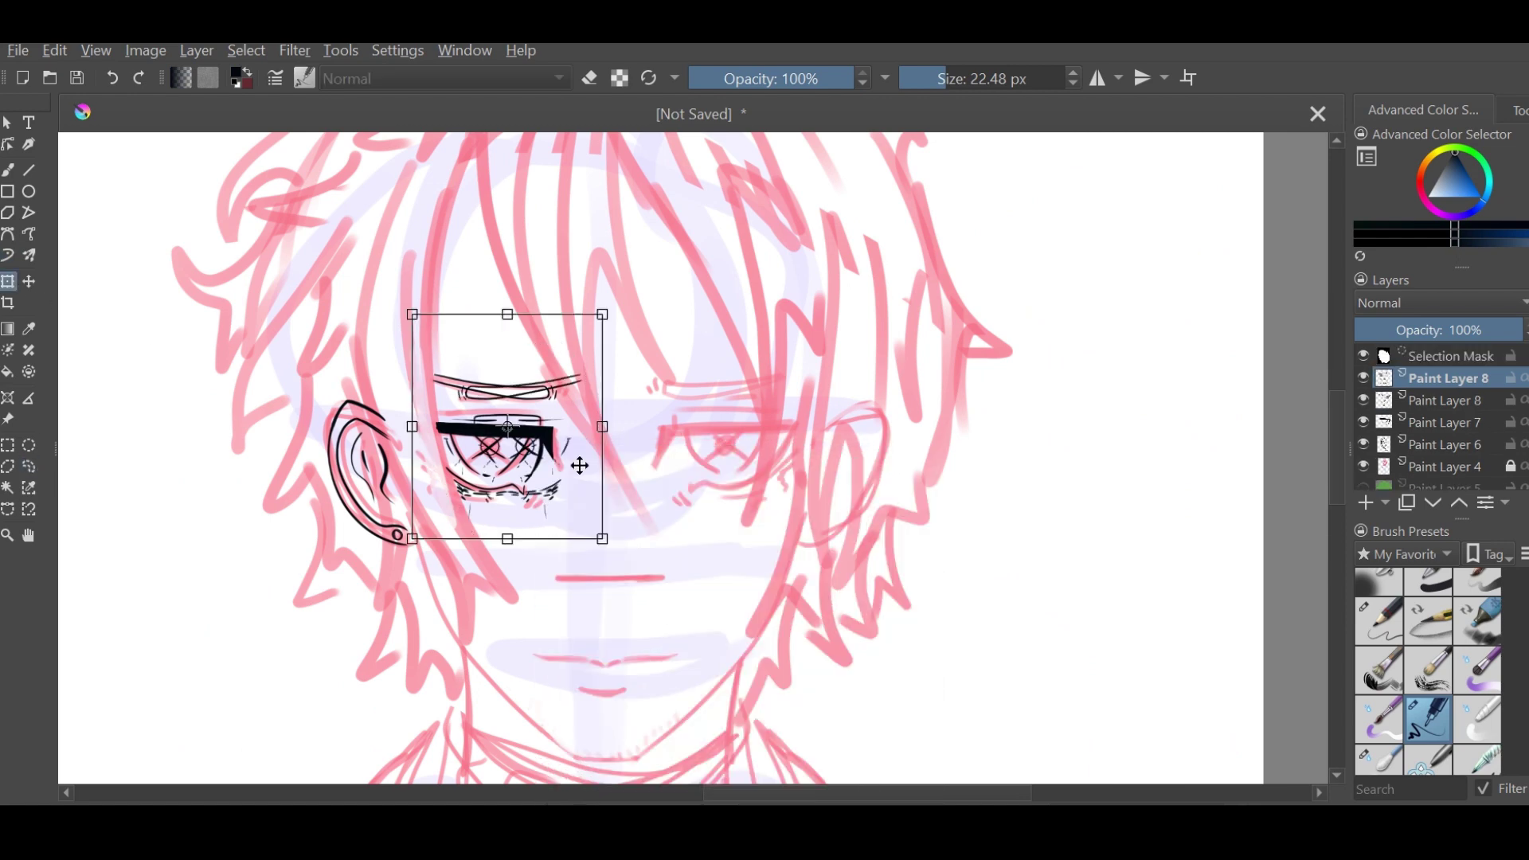
pyautogui.moveTo(581, 460); pyautogui.dragTo(785, 482)
pyautogui.hotkey('ctrl', 'z')
# Merge the ink layers and place a mirrored copy of the selected eye and eyebrow over the sketch's right eye
pyautogui.rightClick(1425, 356)
pyautogui.rightClick(569, 470)
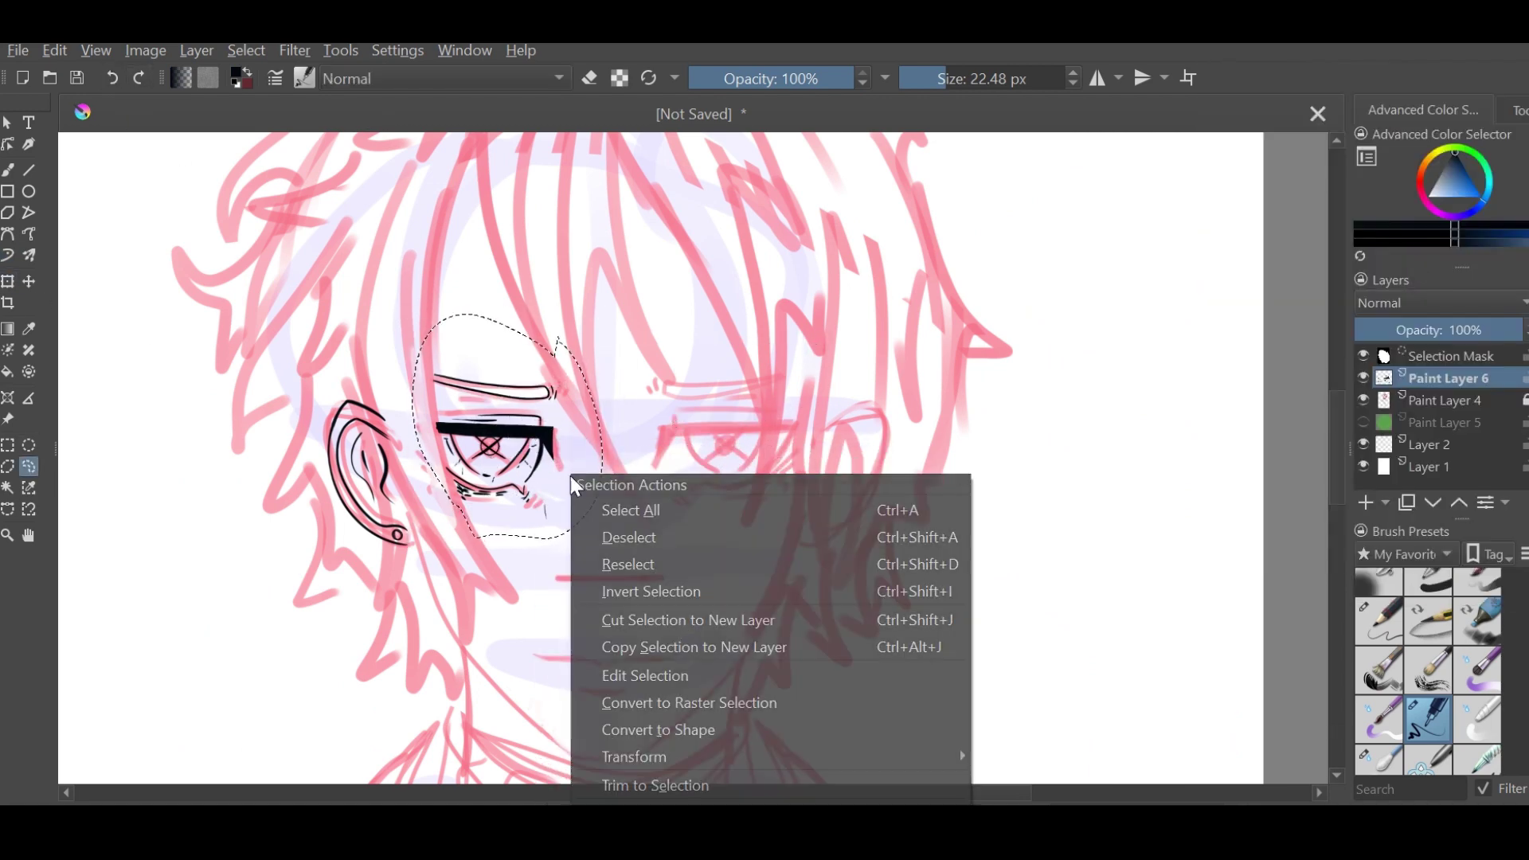
pyautogui.click(637, 597)
pyautogui.moveTo(550, 423); pyautogui.dragTo(768, 423)
pyautogui.press('b')
pyautogui.press('+')
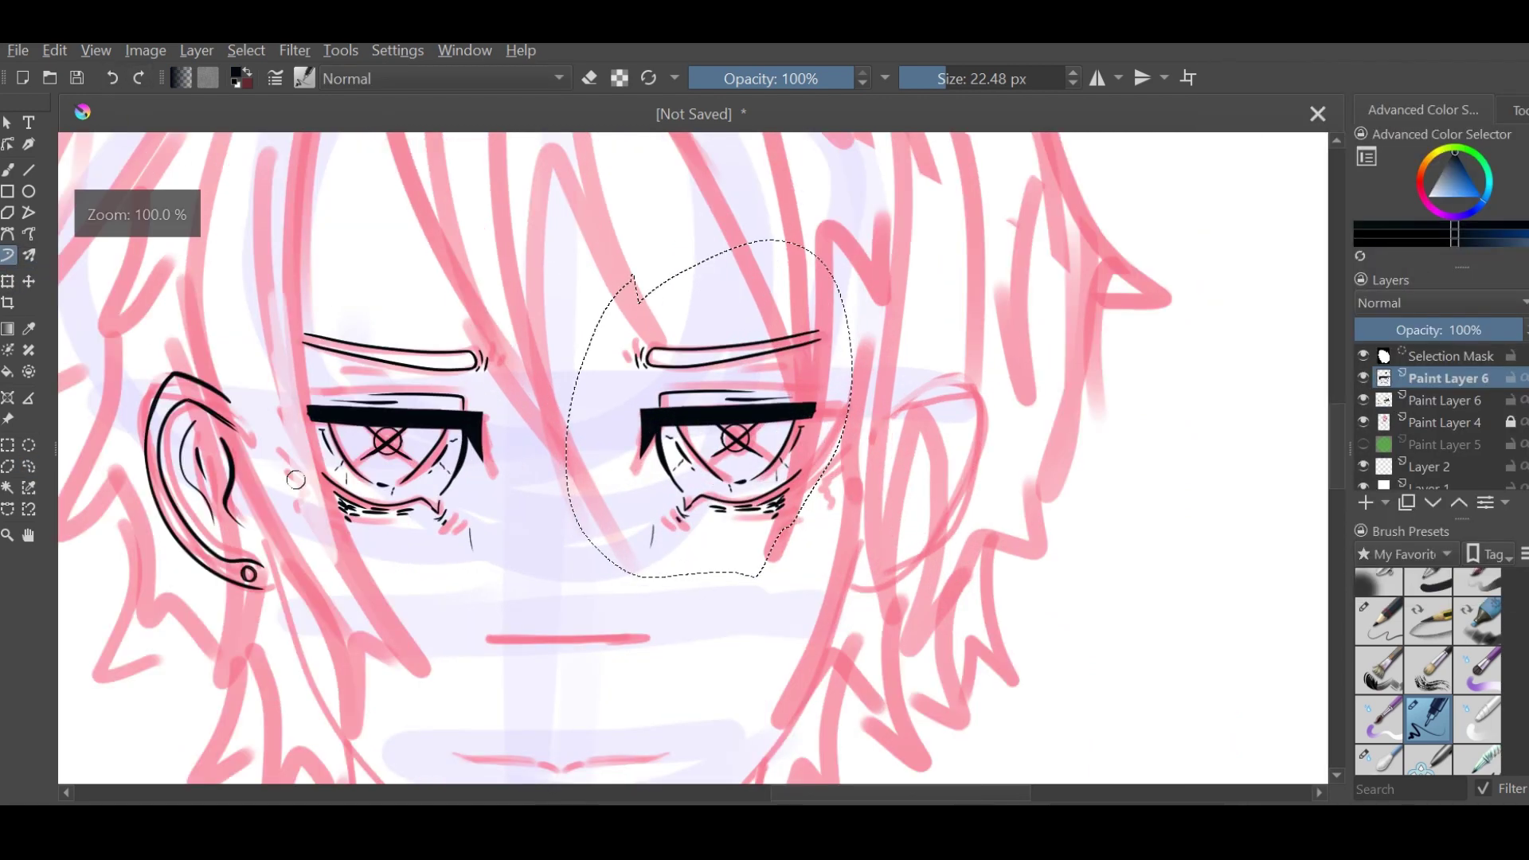
# Deselect the copied eye and extend its lash line and lower contour to meet at the outer corner
pyautogui.rightClick(740, 456)
pyautogui.click(796, 513)
pyautogui.press('+')
pyautogui.moveTo(481, 490)
pyautogui.mouseDown()
pyautogui.moveTo(577, 495)
pyautogui.moveTo(961, 393)
pyautogui.mouseUp()
pyautogui.moveTo(963, 396); pyautogui.dragTo(884, 521)
pyautogui.moveTo(965, 405); pyautogui.dragTo(790, 492)
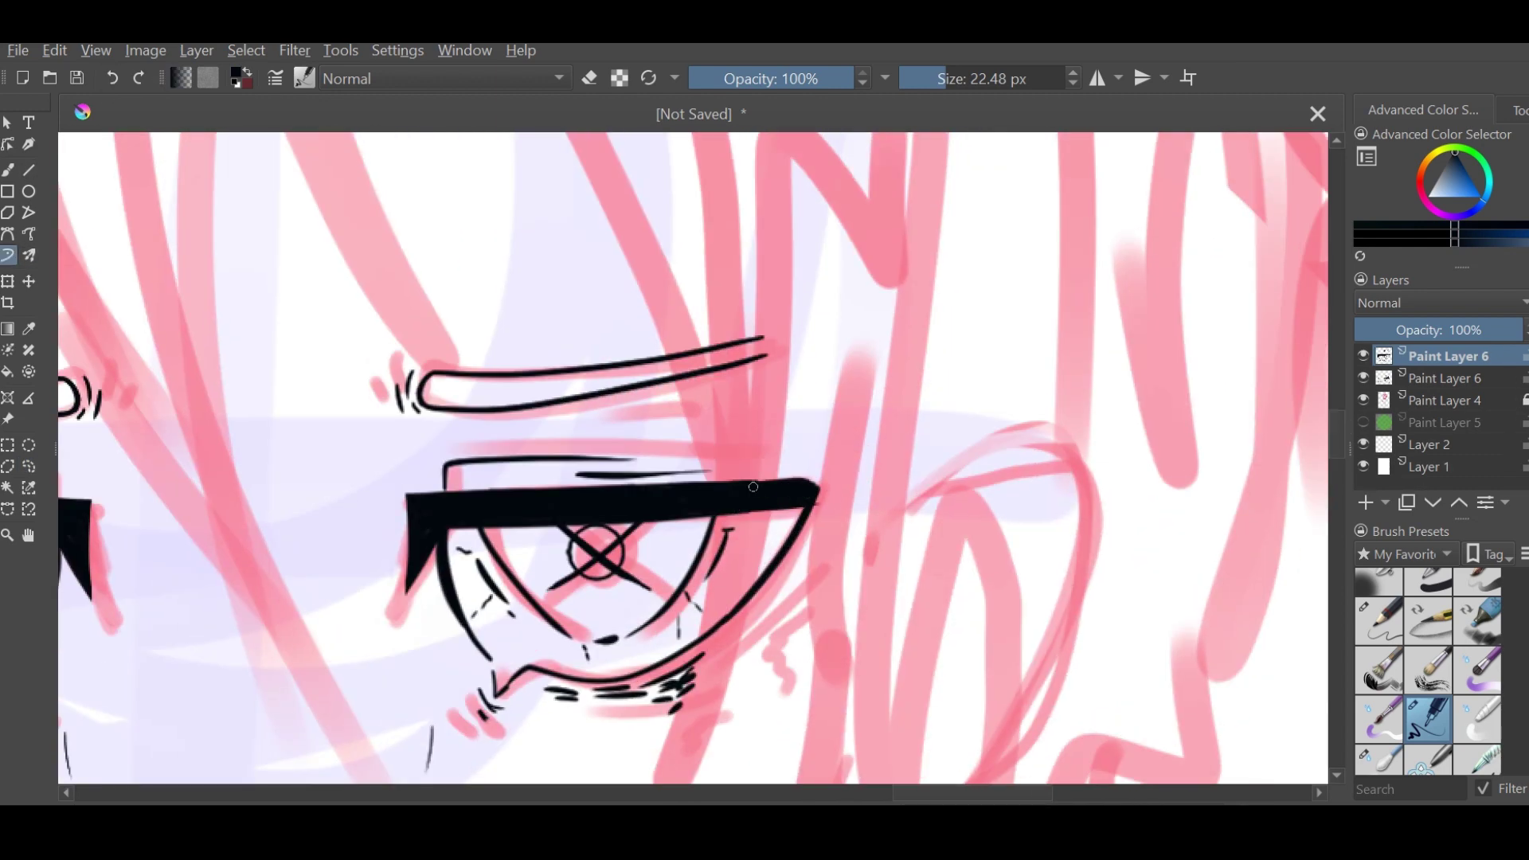
# Check the pair of inked eyes with the sketch layer hidden and show the sketch again
pyautogui.press('-')
pyautogui.press('-')
pyautogui.press('-')
pyautogui.press('-')
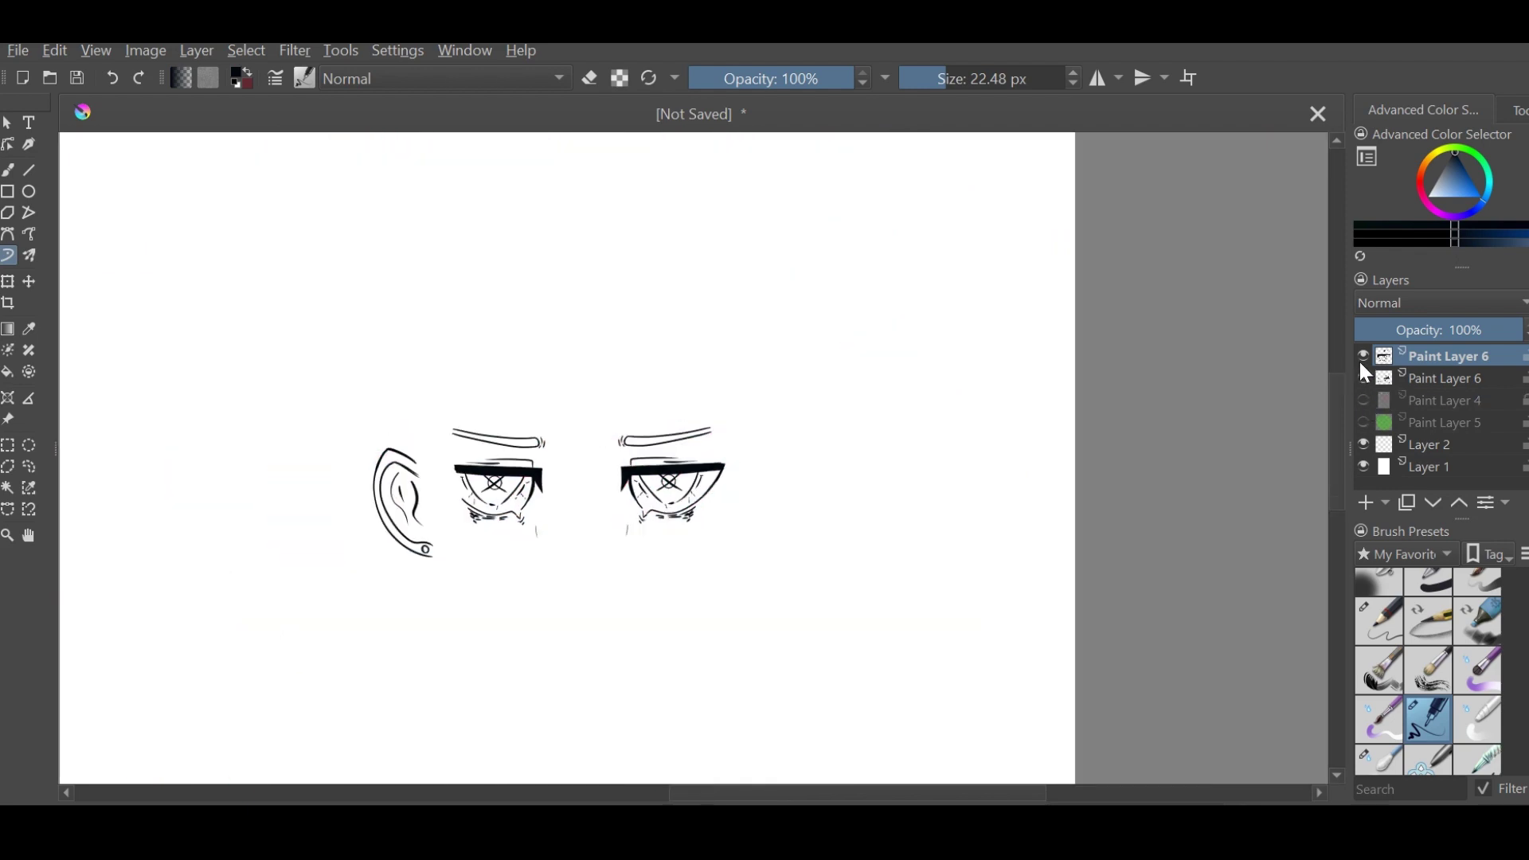
pyautogui.click(1368, 400)
pyautogui.press('+')
pyautogui.press('+')
# Select the inked ear freehand on its layer and place a mirrored copy over the sketch's right ear
pyautogui.click(1421, 380)
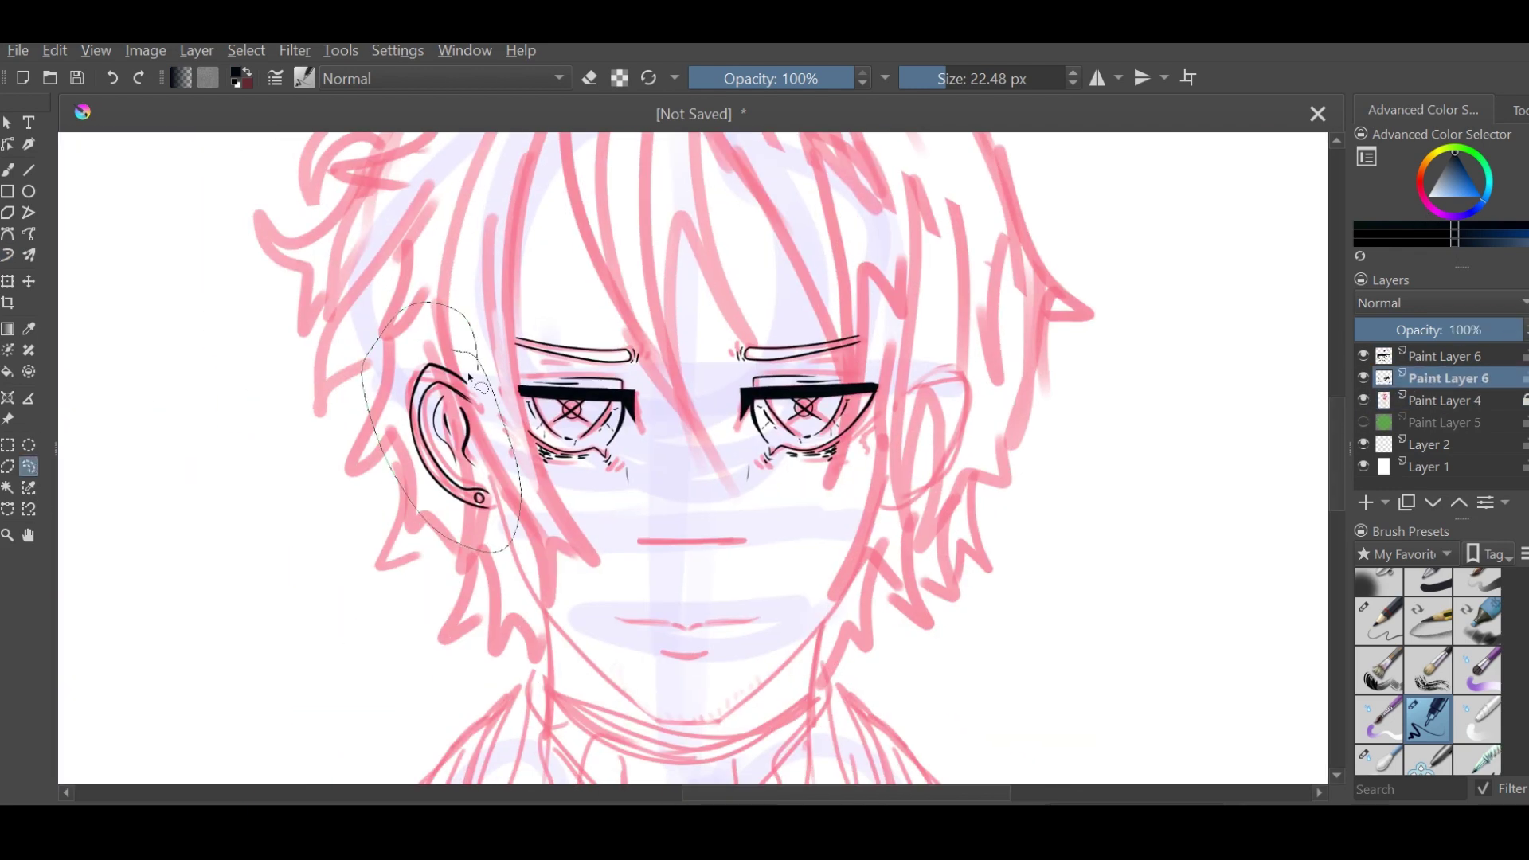
pyautogui.rightClick(490, 426)
pyautogui.rightClick(1048, 480)
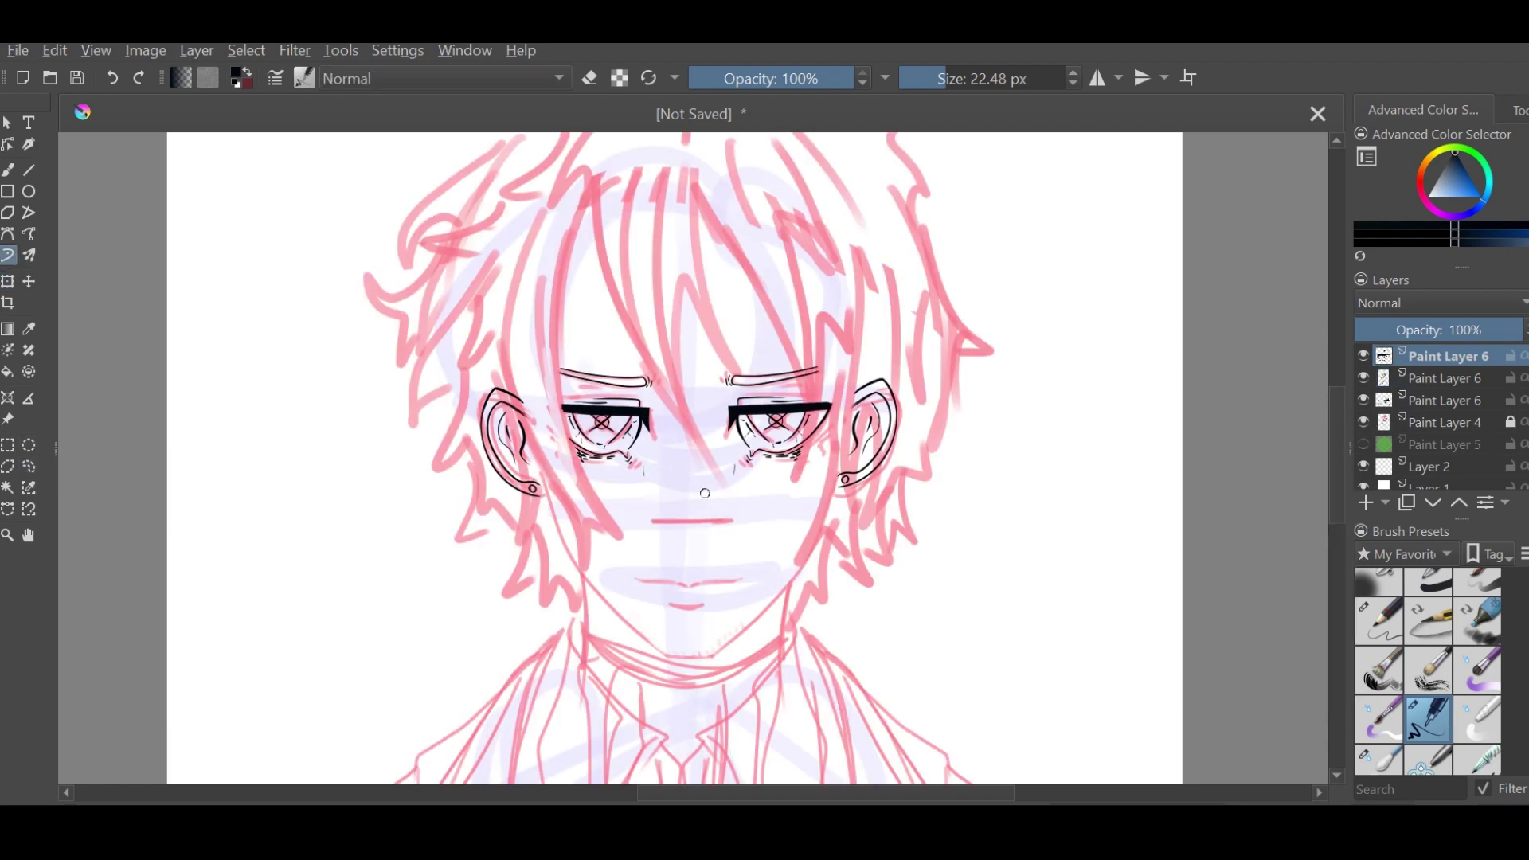
pyautogui.press('+')
pyautogui.moveTo(505, 402); pyautogui.dragTo(682, 658)
pyautogui.hotkey('ctrl', 'z')
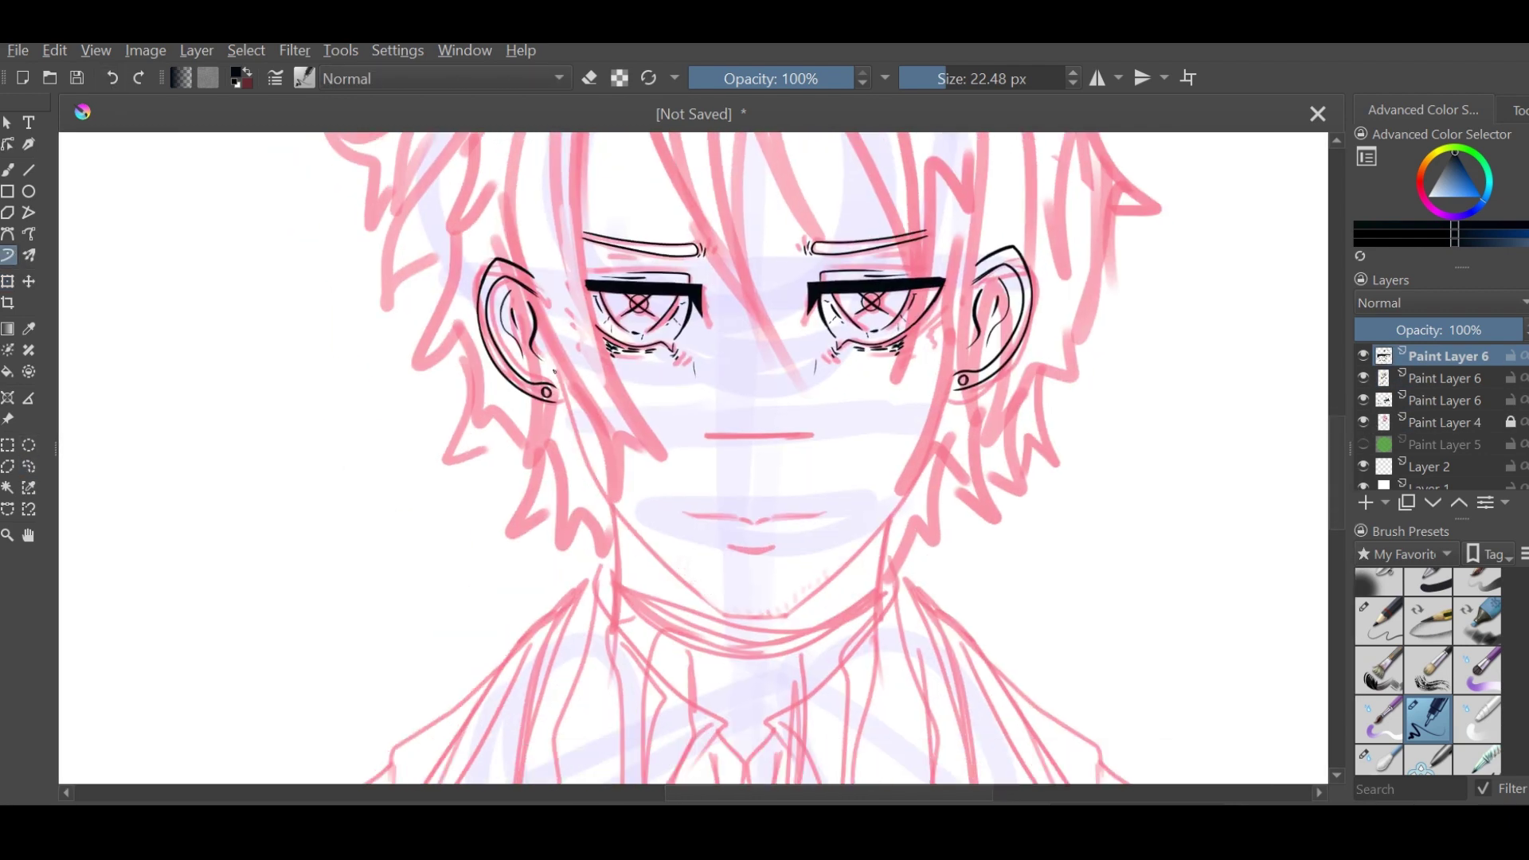
pyautogui.press('+')
pyautogui.moveTo(488, 334); pyautogui.dragTo(721, 676)
pyautogui.press('-')
pyautogui.click(139, 77)
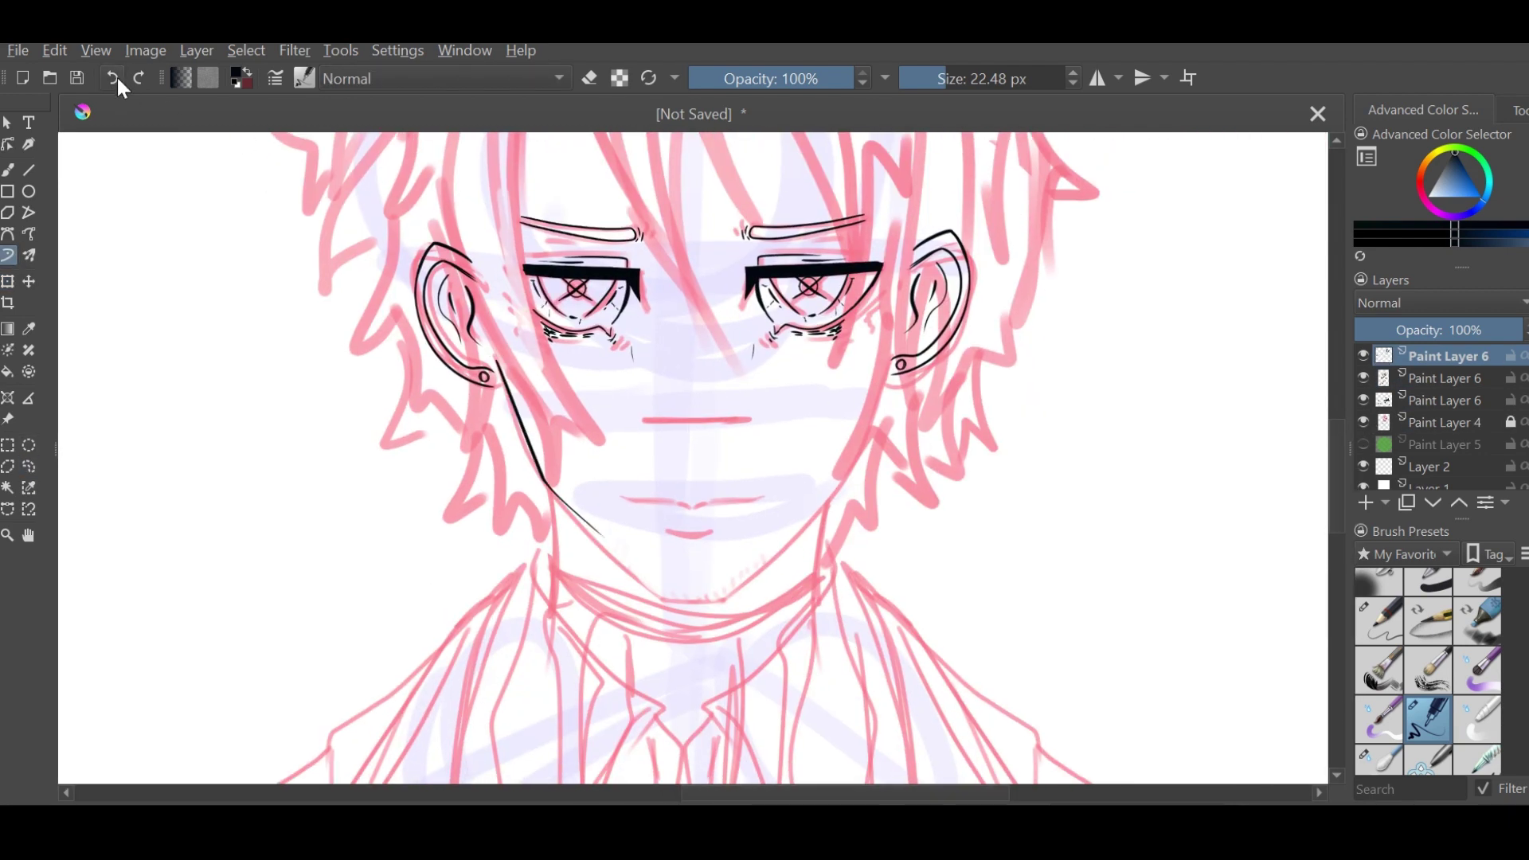
pyautogui.click(113, 78)
pyautogui.moveTo(491, 354); pyautogui.dragTo(714, 640)
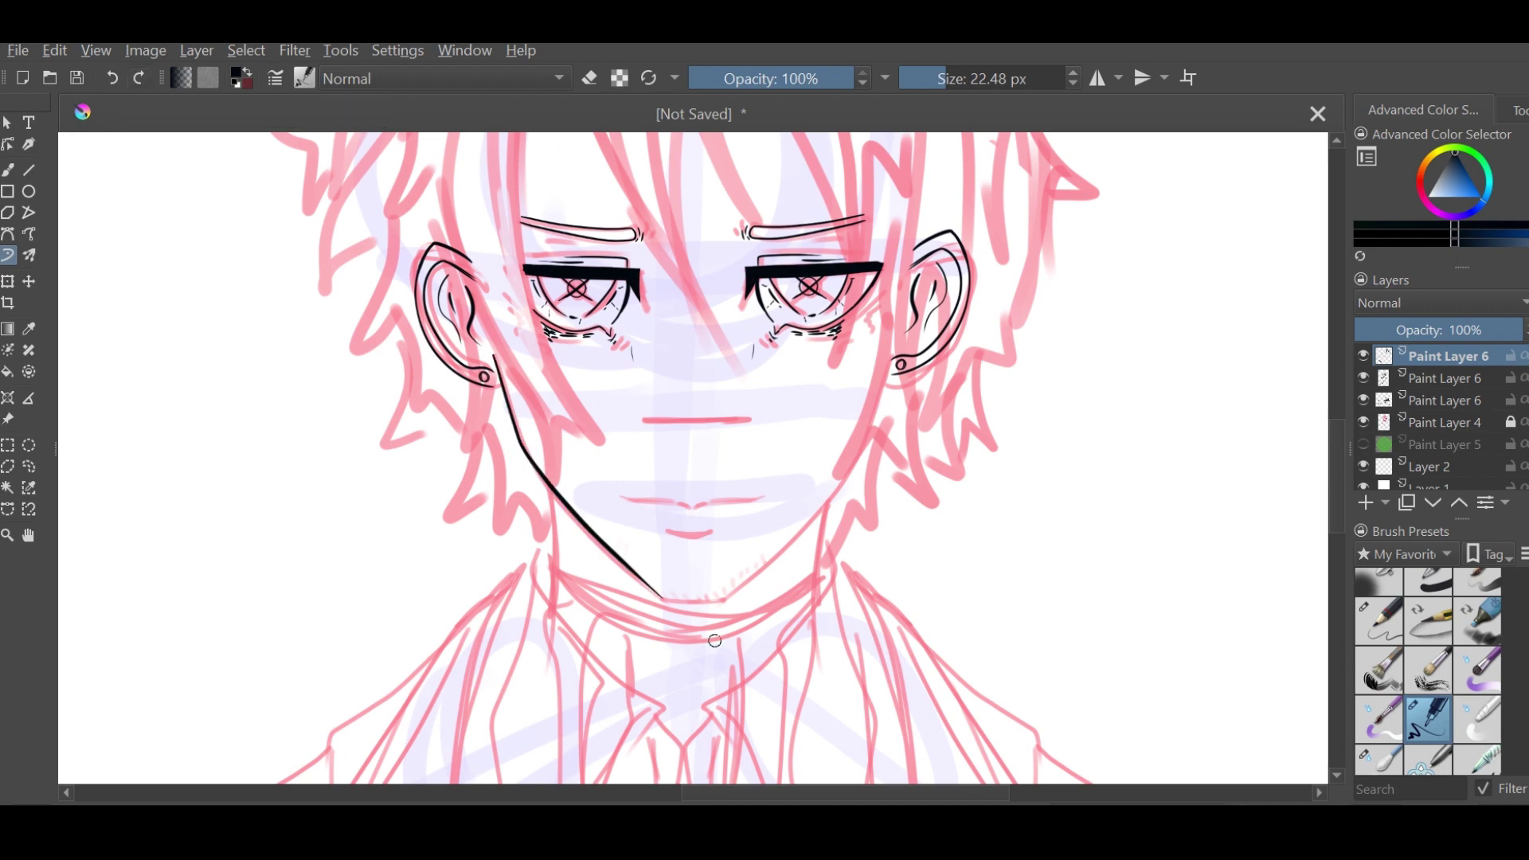
pyautogui.hotkey('ctrl', 'z')
pyautogui.press('+')
pyautogui.moveTo(394, 305)
pyautogui.mouseDown()
pyautogui.moveTo(445, 440)
pyautogui.moveTo(613, 622)
pyautogui.mouseUp()
pyautogui.hotkey('ctrl', 'z')
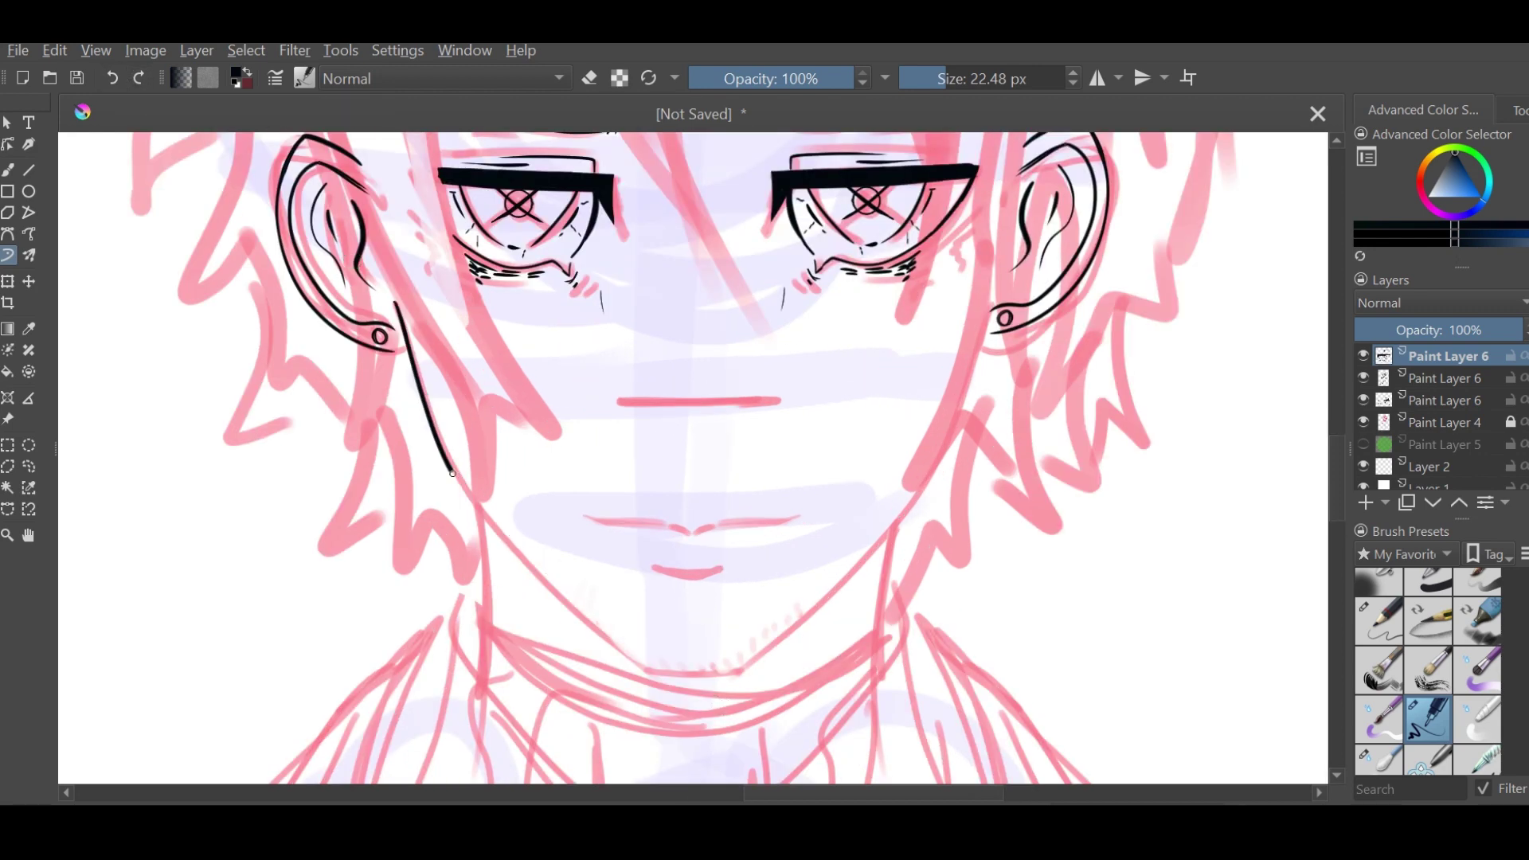
# Ink the left jawline over the sketch from the earlobe down to the chin
pyautogui.moveTo(449, 470); pyautogui.dragTo(649, 669)
pyautogui.press('-')
pyautogui.press('+')
pyautogui.press('+')
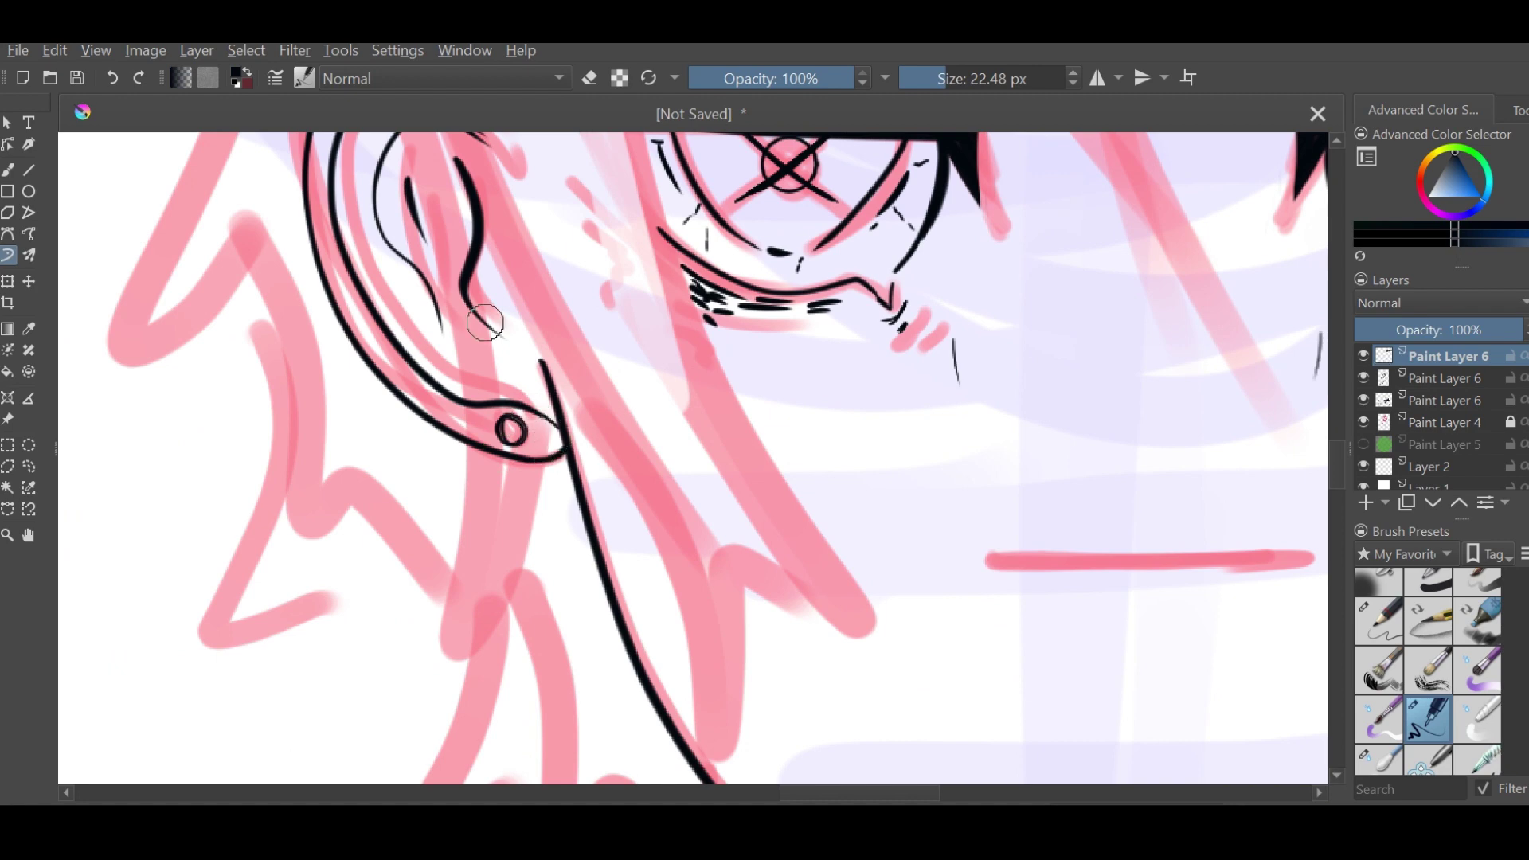
pyautogui.press('-')
pyautogui.press('-')
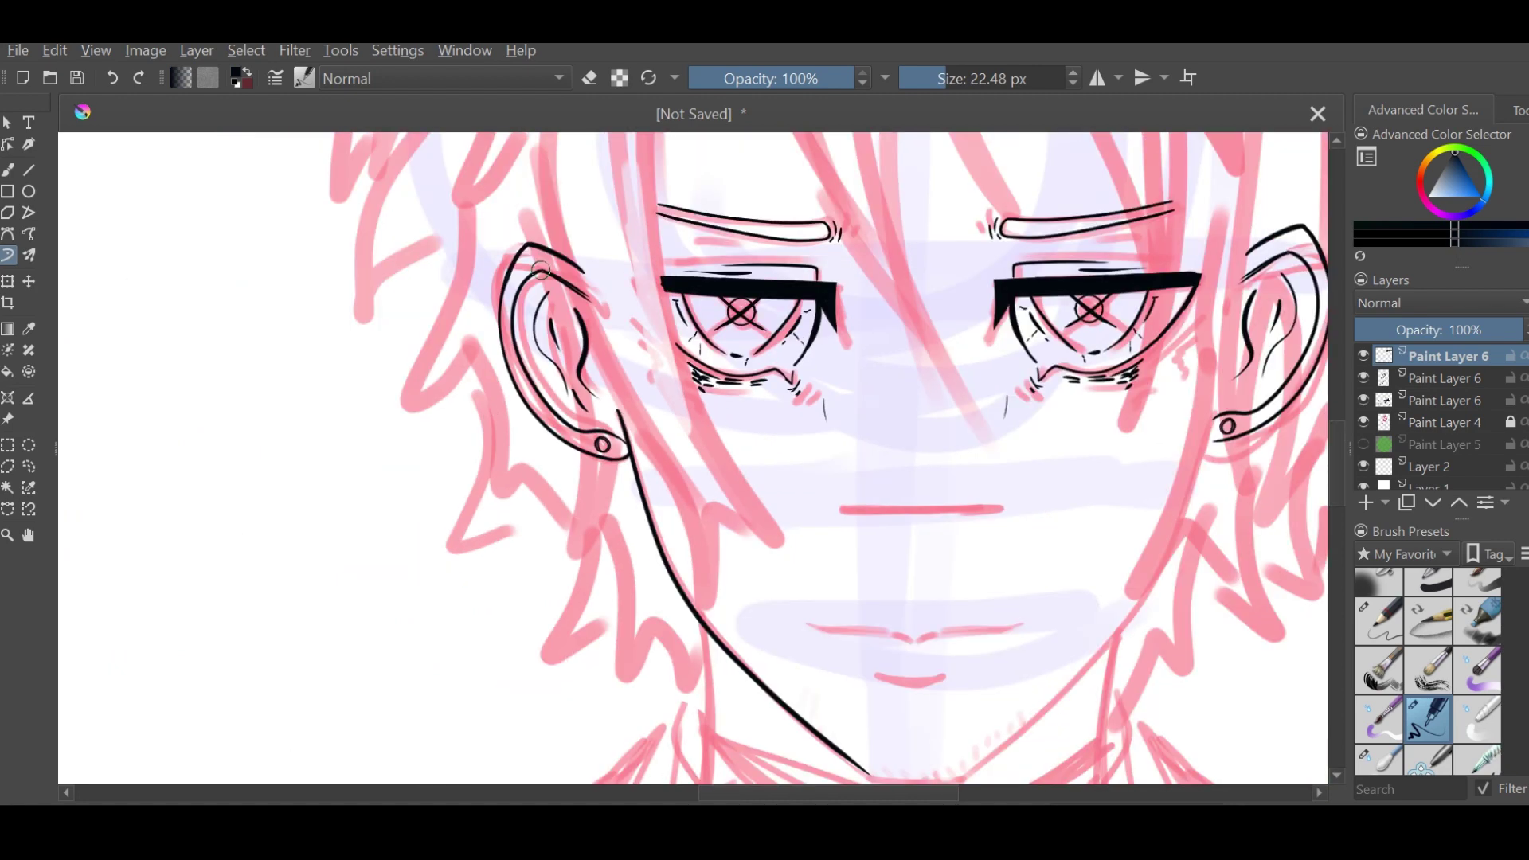
pyautogui.press('-')
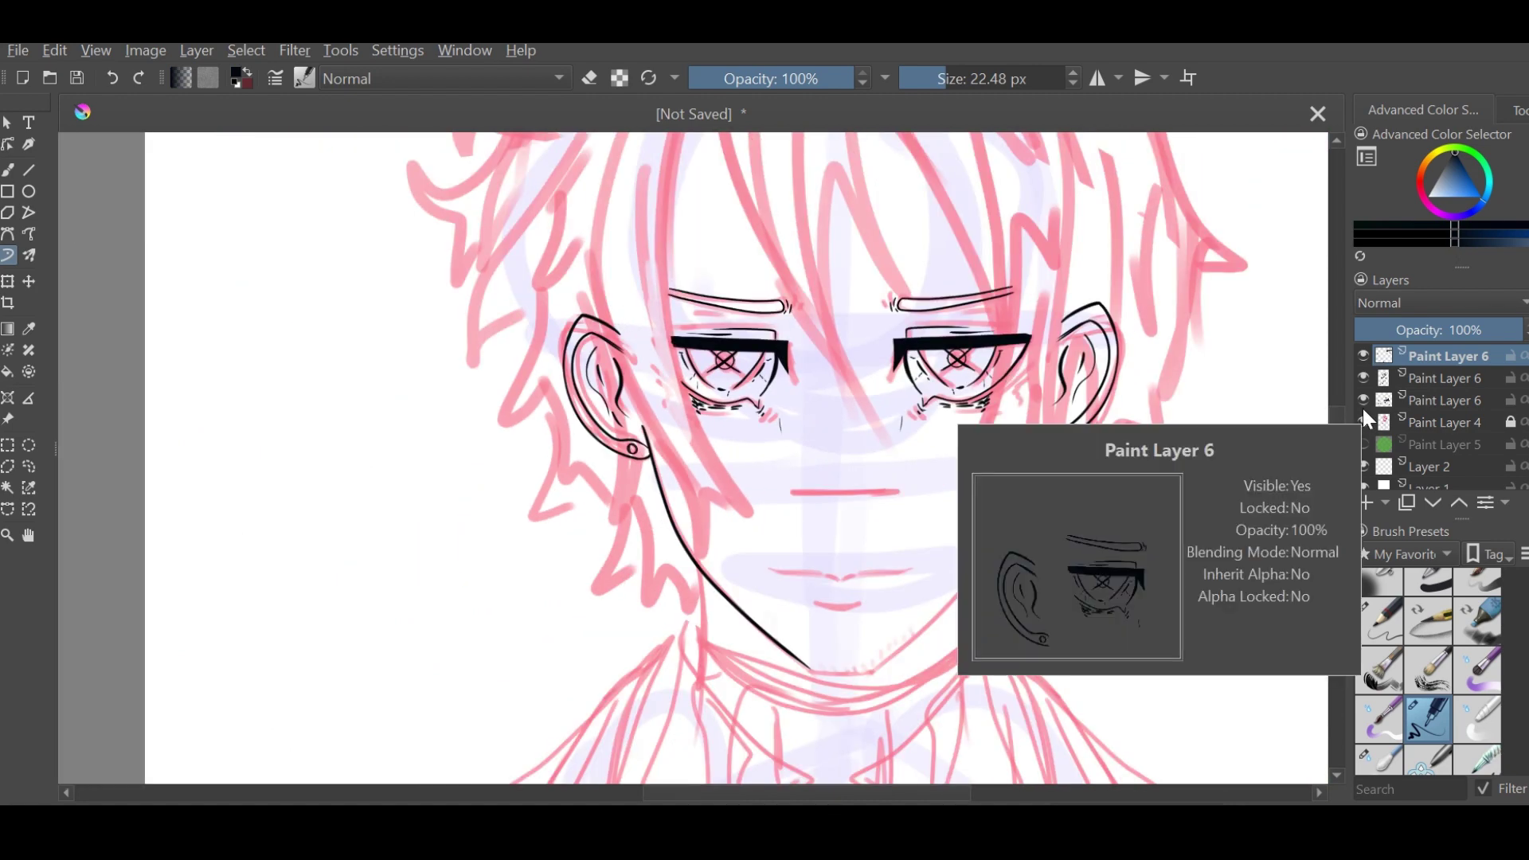
# Erase the jawline's overlap above the left earlobe and hide the sketch layer
pyautogui.press('+')
pyautogui.press('e')
pyautogui.click(1363, 422)
pyautogui.press('-')
# Select the inked jawline freehand and place a mirrored copy of it on the other side of the face
pyautogui.click(28, 466)
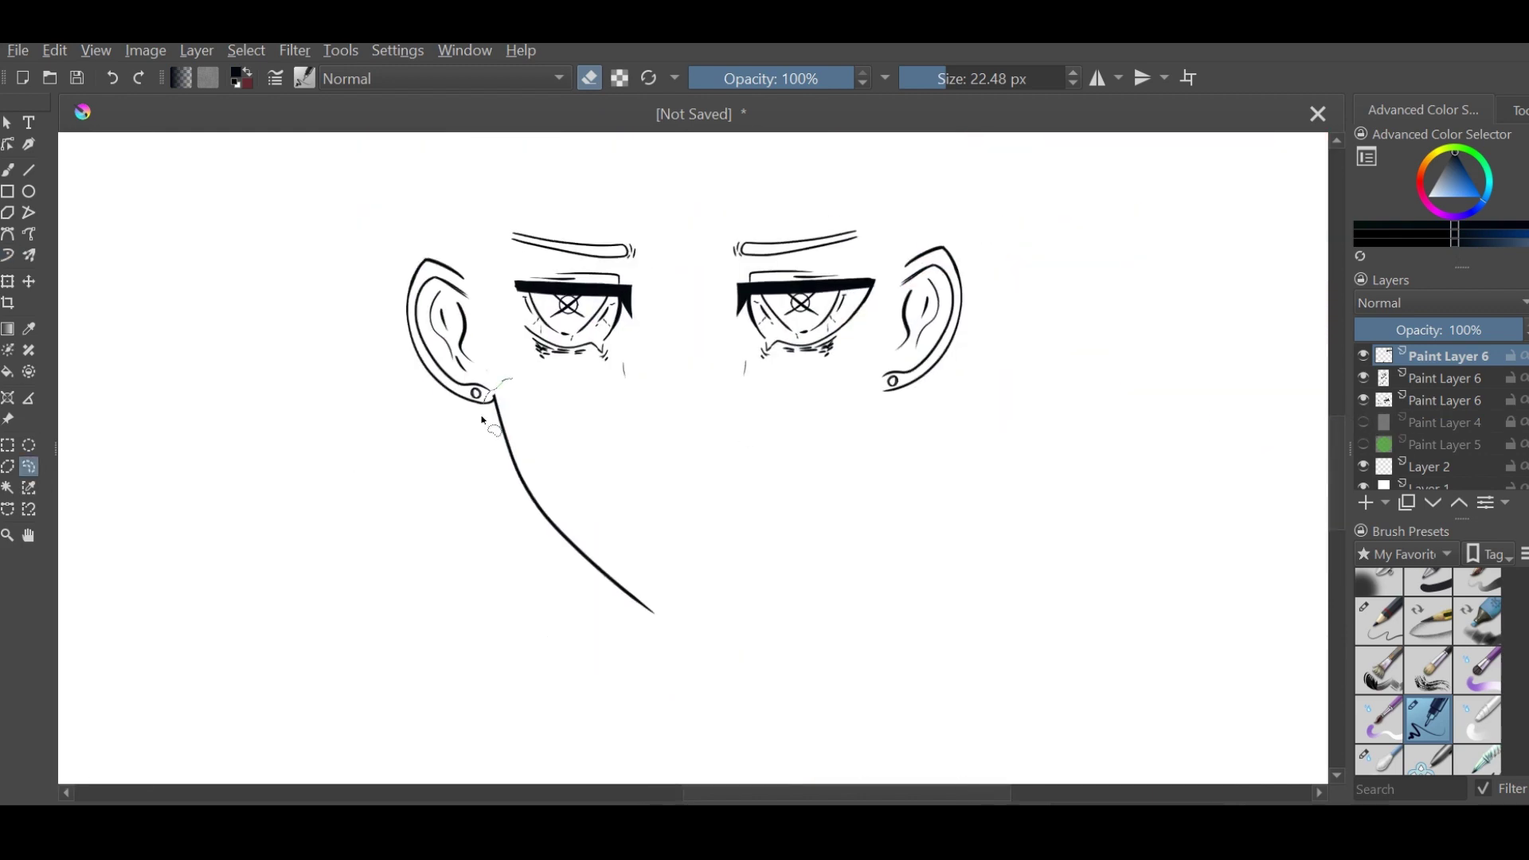
pyautogui.moveTo(513, 374); pyautogui.dragTo(517, 382)
pyautogui.hotkey('ctrl', 'alt', 'j')
pyautogui.hotkey('ctrl', 't')
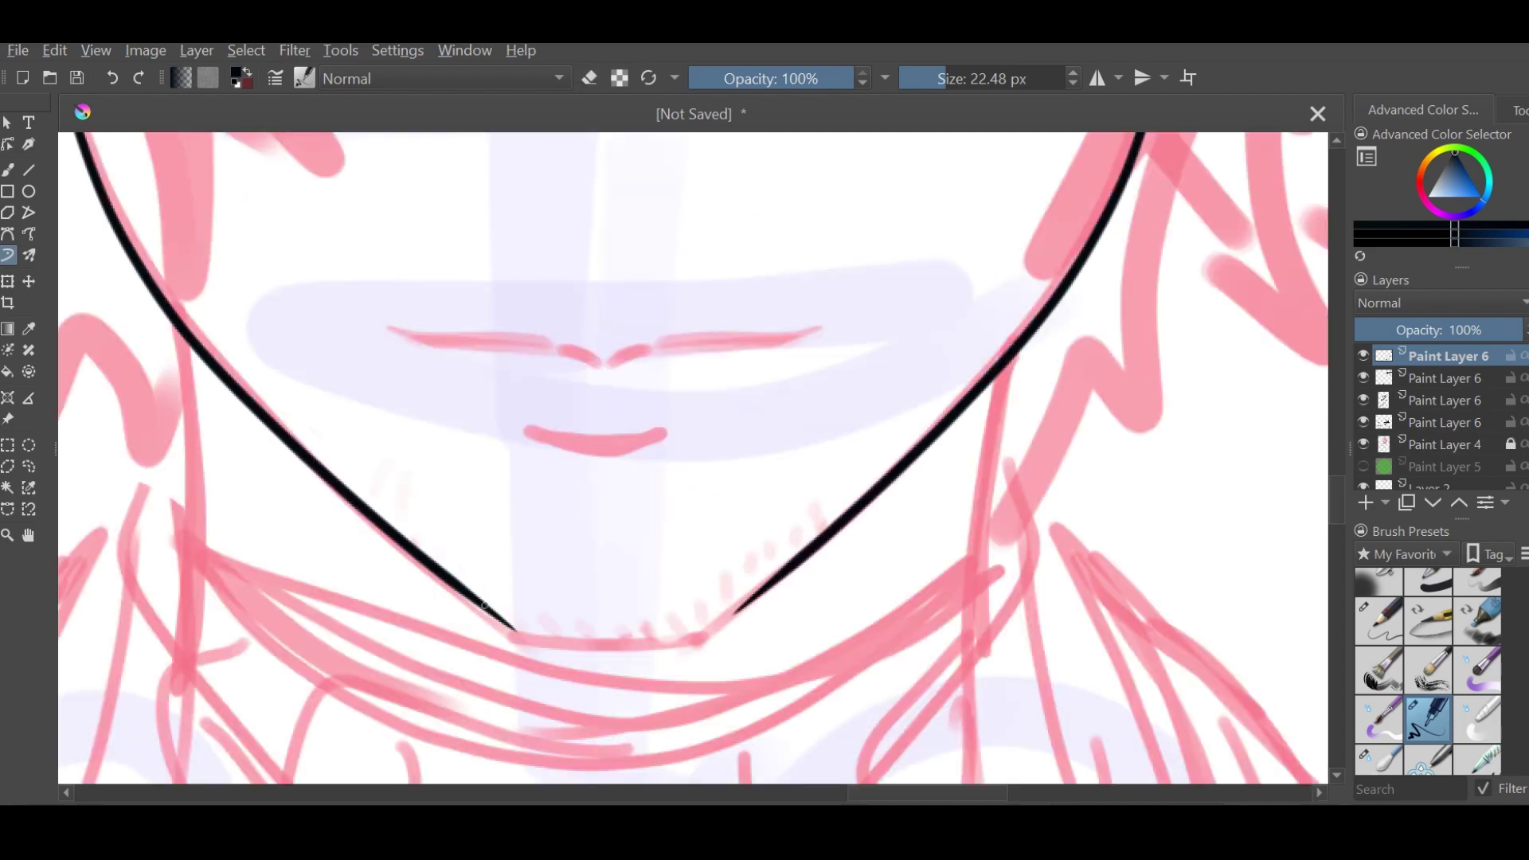
# Ink the chin line joining the two jawlines and smooth its connection to the right side
pyautogui.moveTo(483, 605); pyautogui.dragTo(796, 561)
pyautogui.scroll(2, 796, 562)
pyautogui.moveTo(1075, 466); pyautogui.dragTo(832, 589)
pyautogui.press('e')
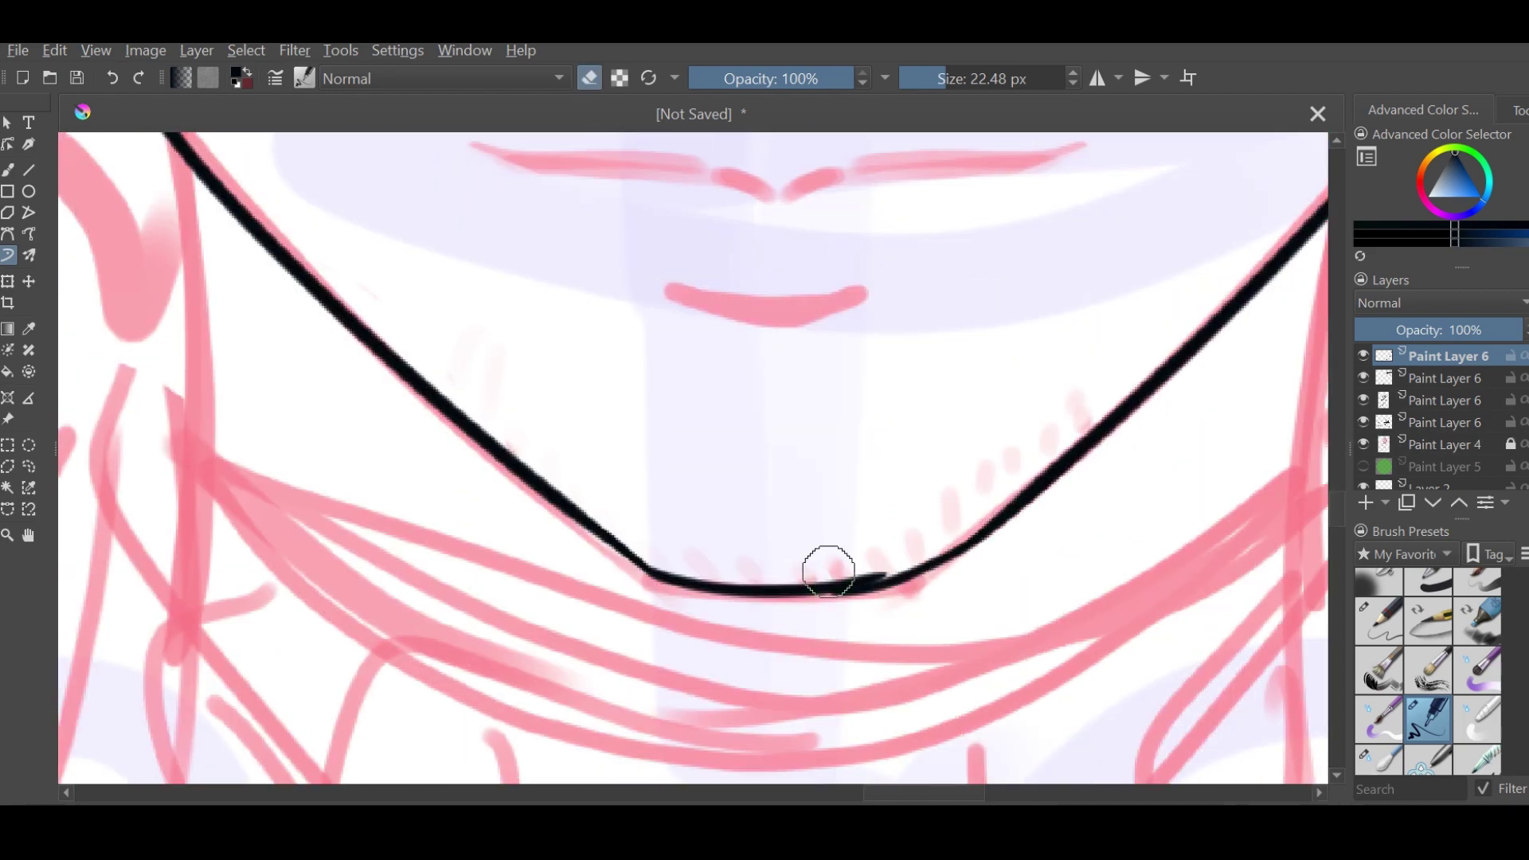
pyautogui.scroll(-3, 716, 534)
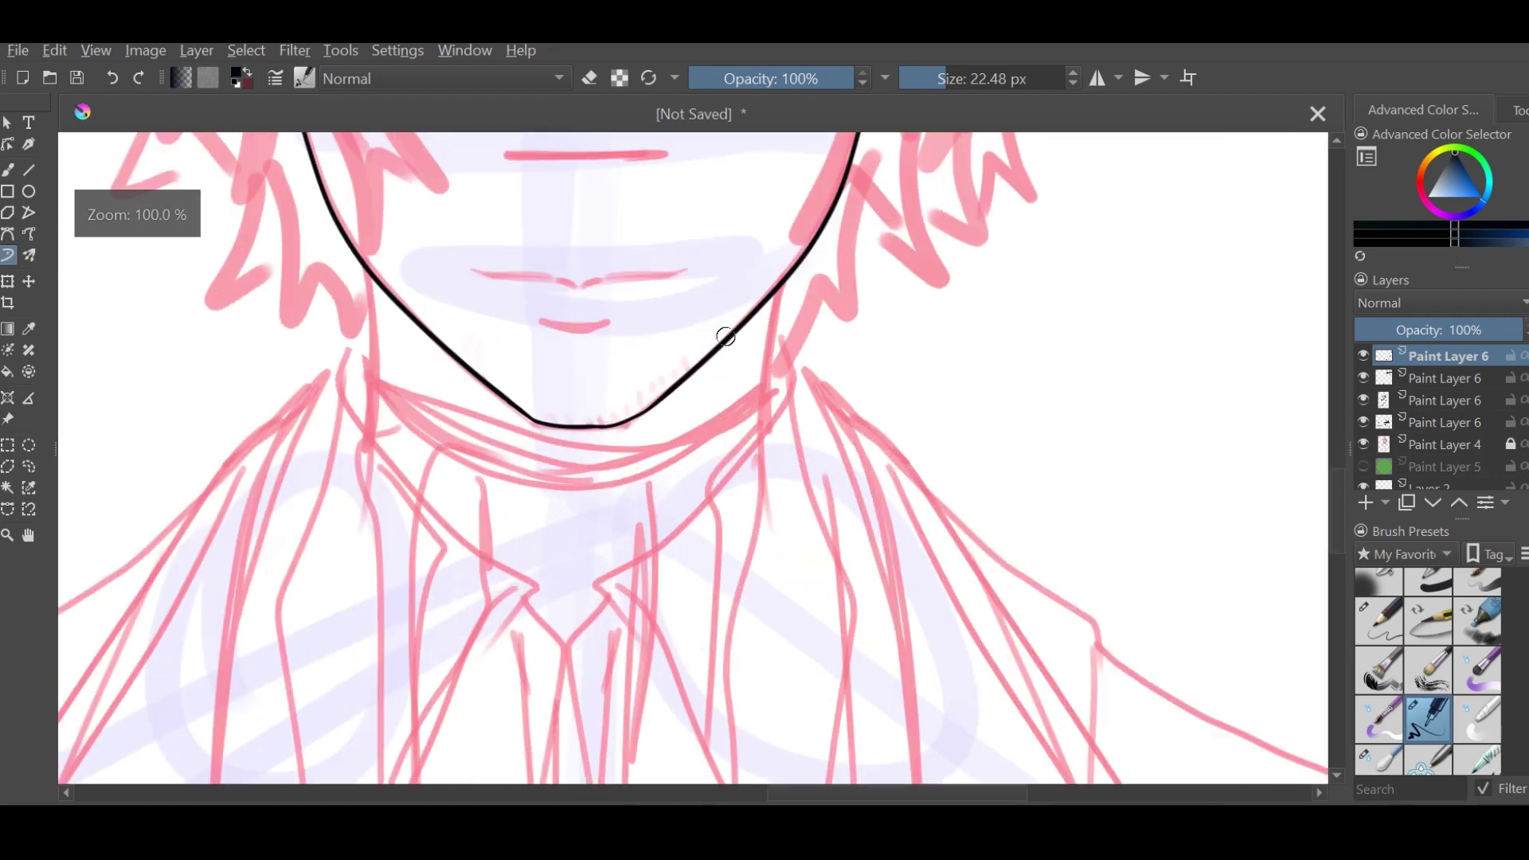
# Refine the chin and right jawline with the eraser and ink brush, checking the outline with the sketch hidden
pyautogui.press('e')
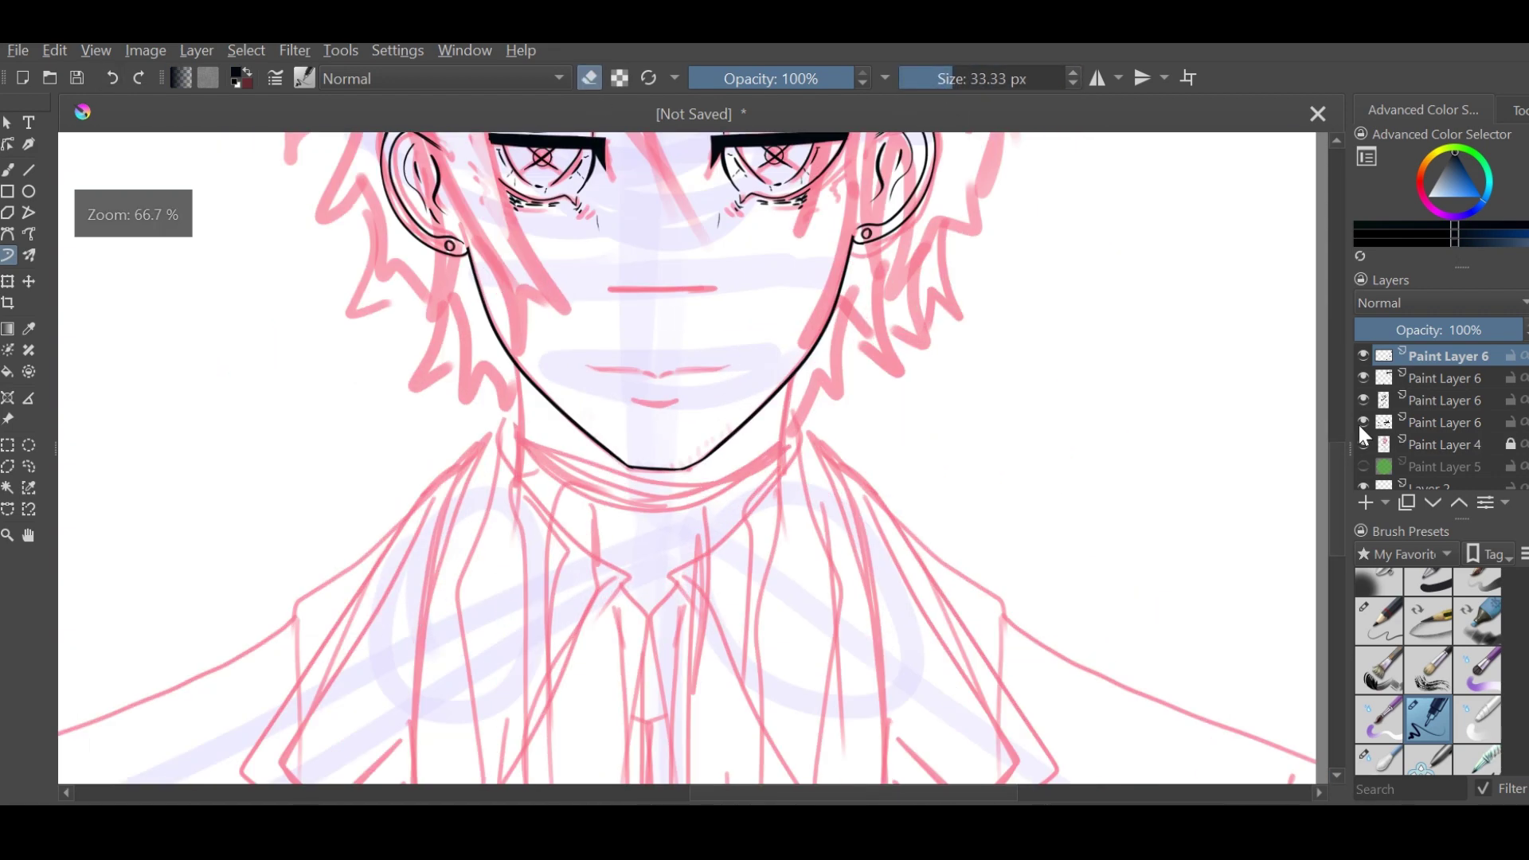
pyautogui.moveTo(675, 487); pyautogui.dragTo(740, 450)
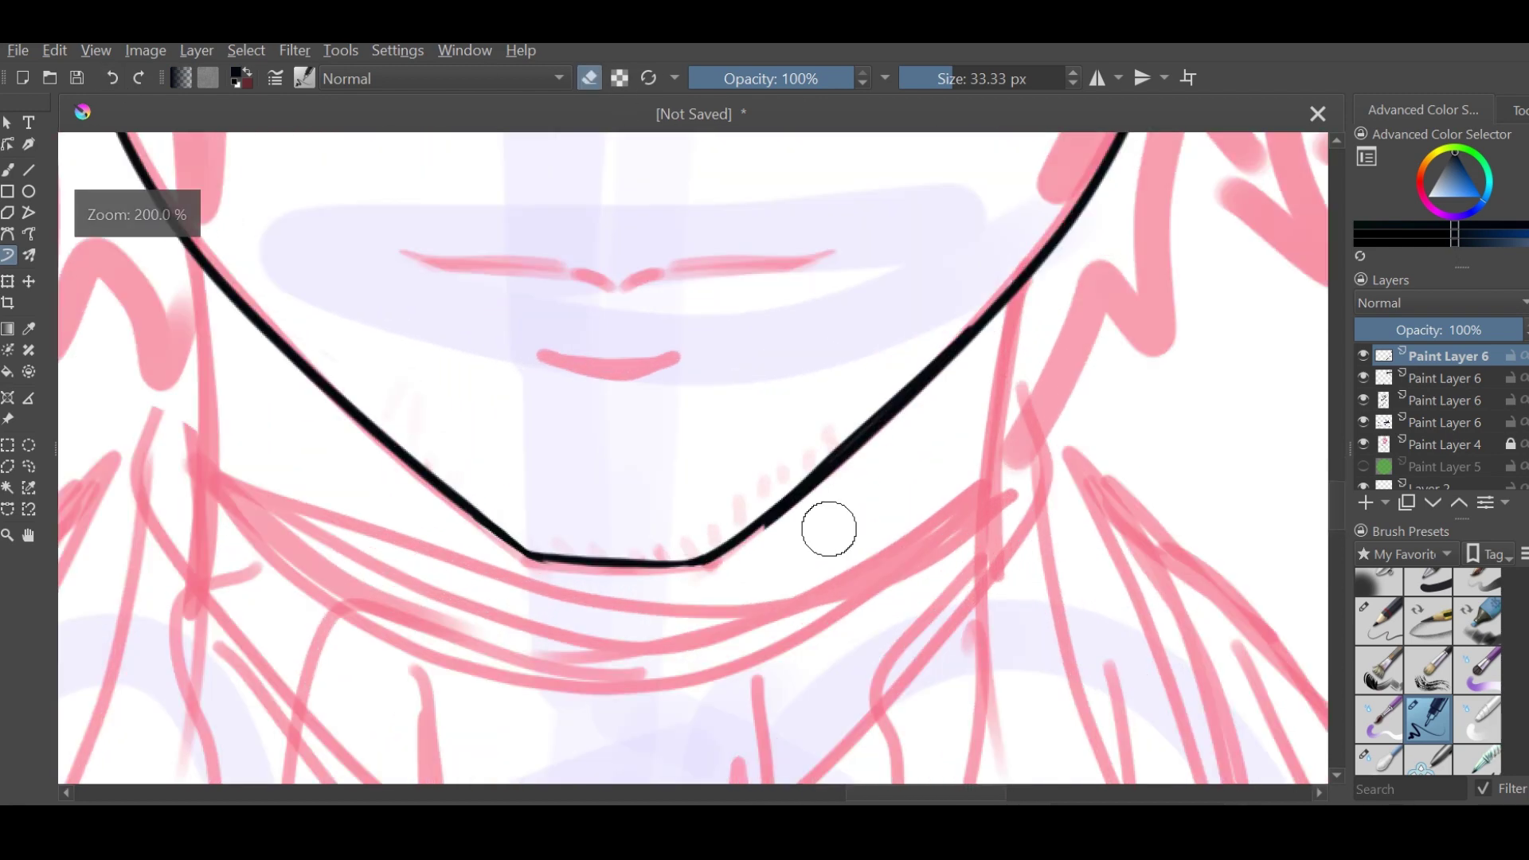
pyautogui.scroll(-3, 825, 529)
pyautogui.scroll(3, 765, 481)
pyautogui.click(1362, 445)
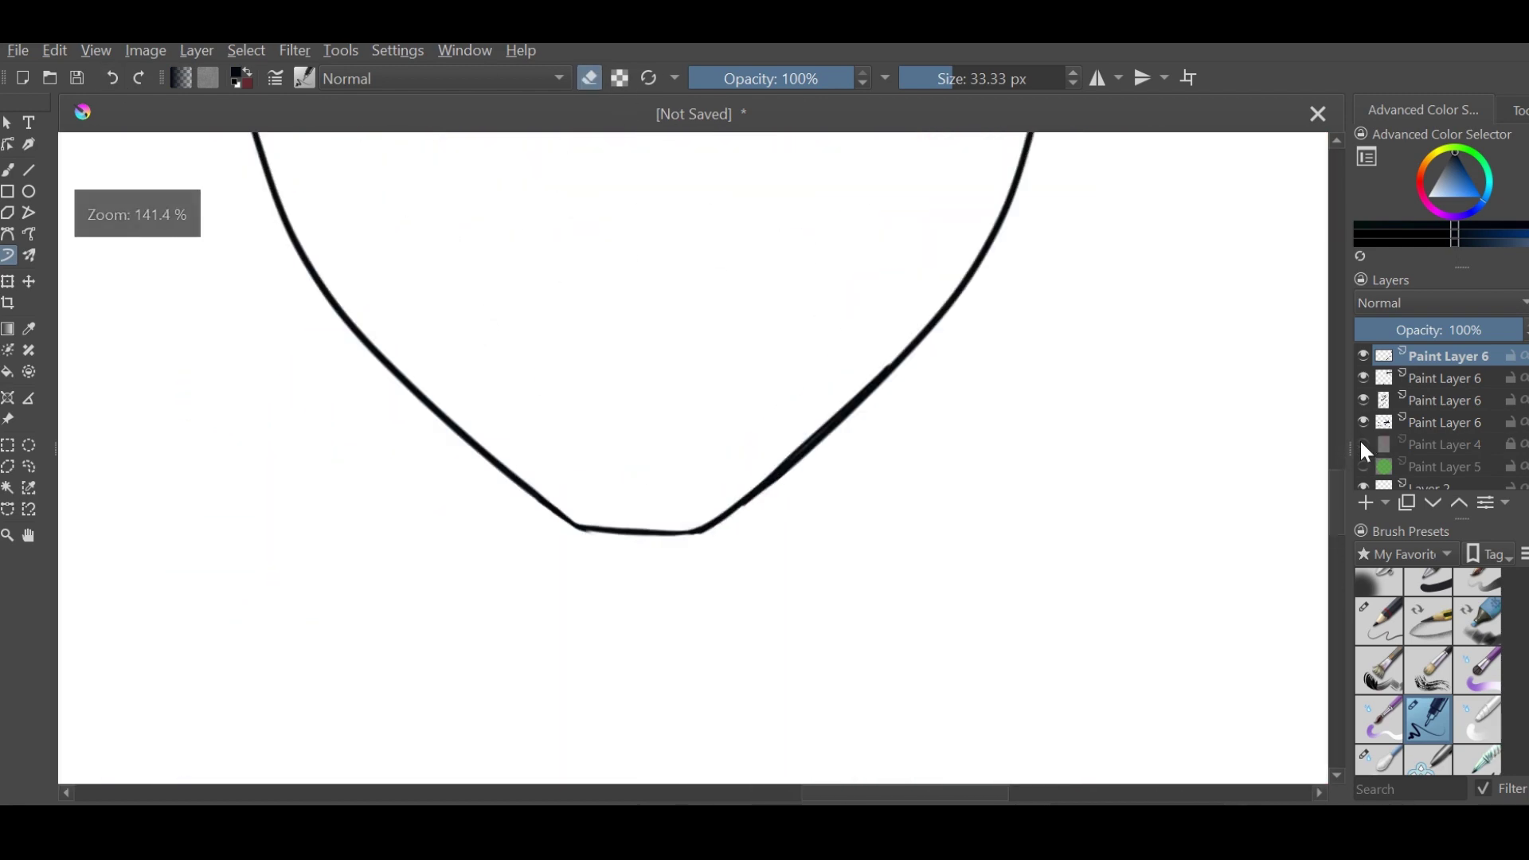
pyautogui.scroll(-3, 972, 566)
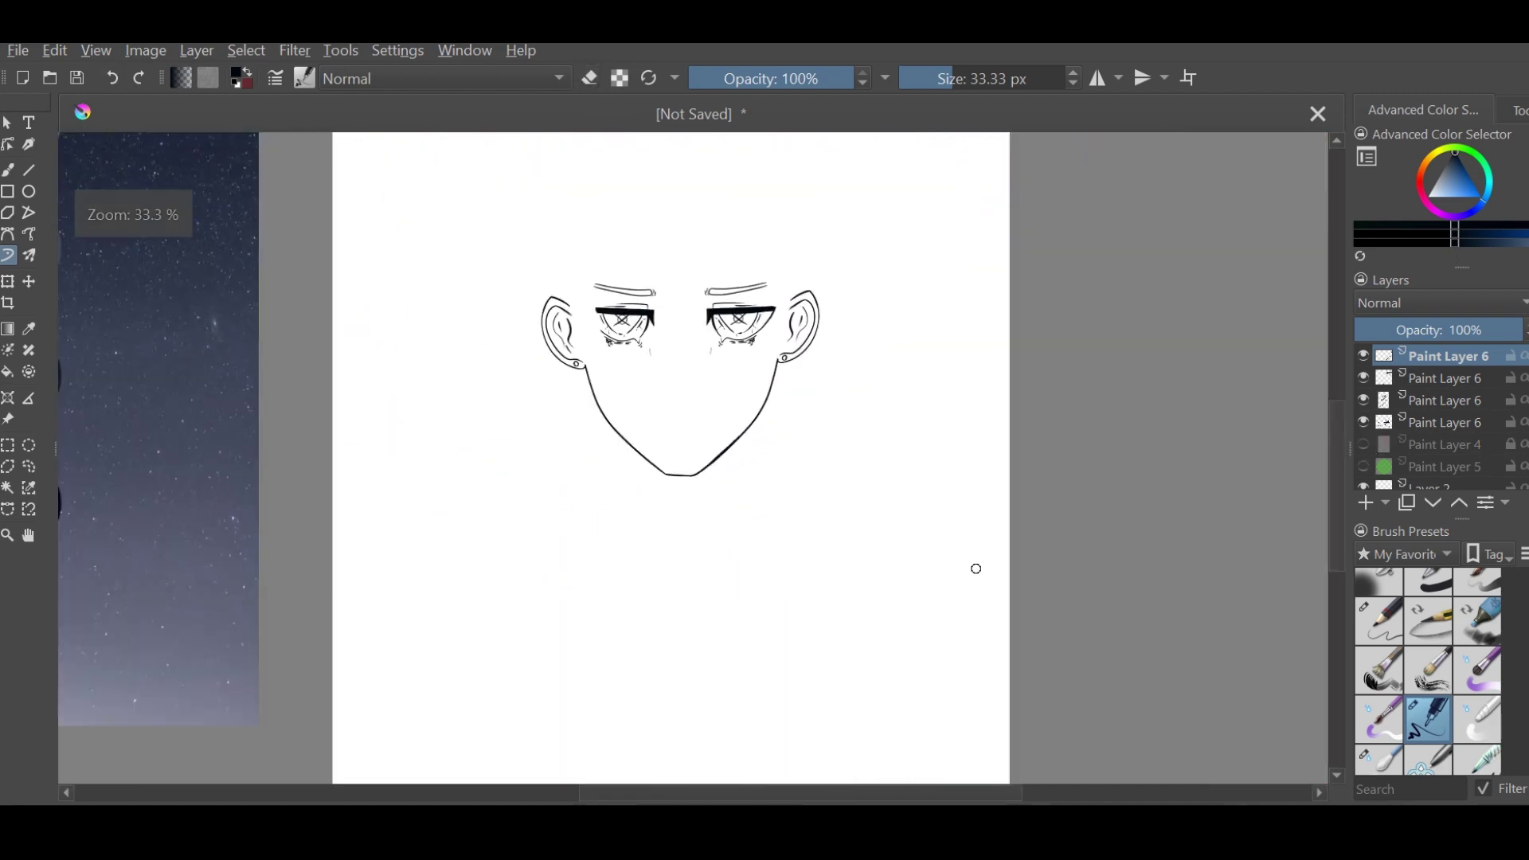
pyautogui.click(1363, 444)
# Ink the nose line, the left half of the mouth line and the lower lip mark over the sketch
pyautogui.press('+')
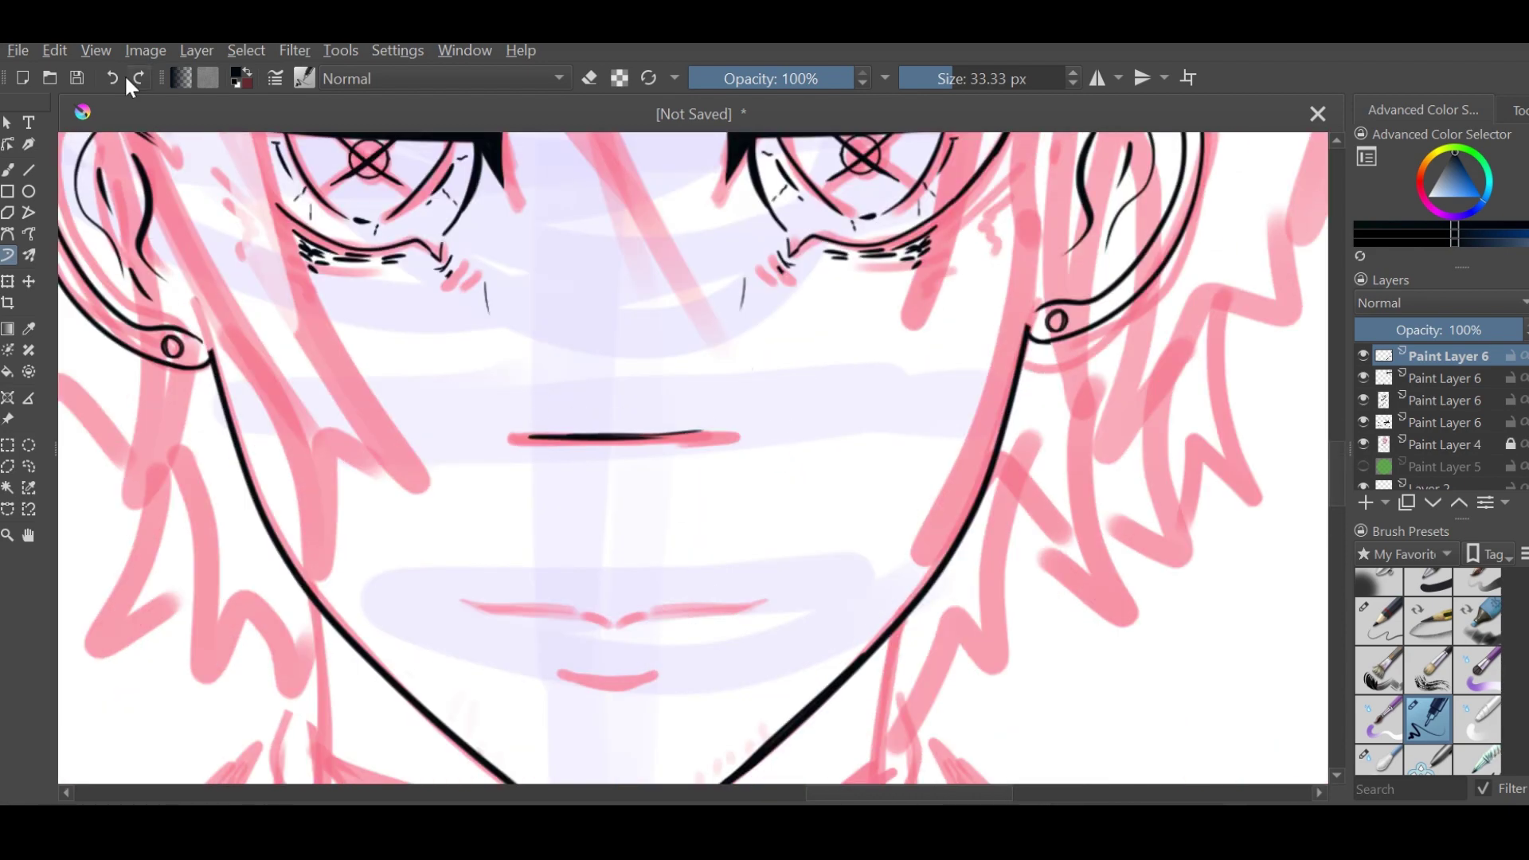
pyautogui.press('+')
pyautogui.moveTo(474, 476); pyautogui.dragTo(595, 493)
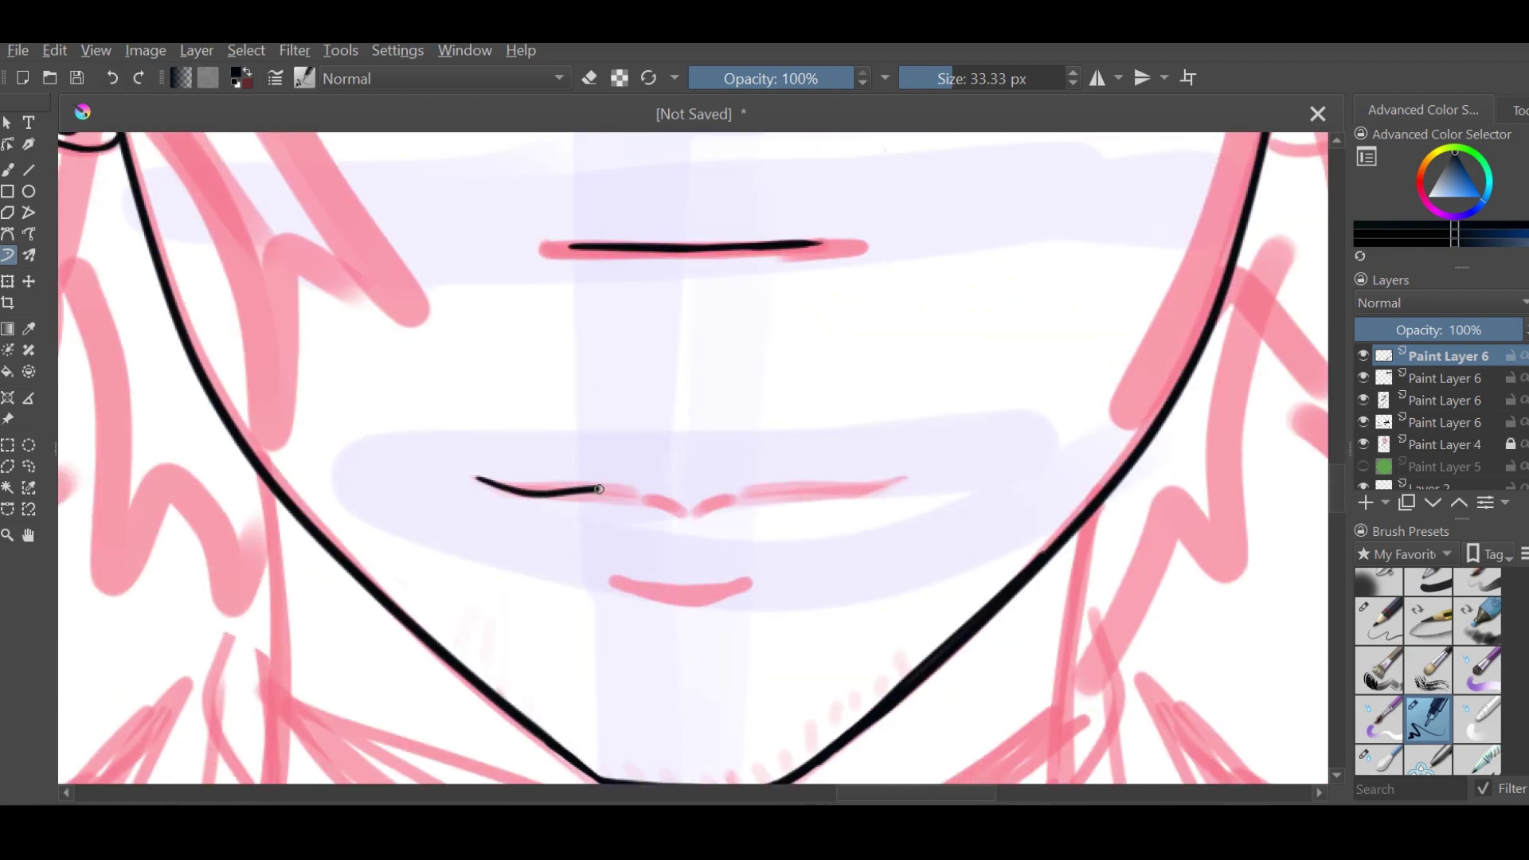
pyautogui.moveTo(601, 525); pyautogui.dragTo(704, 494)
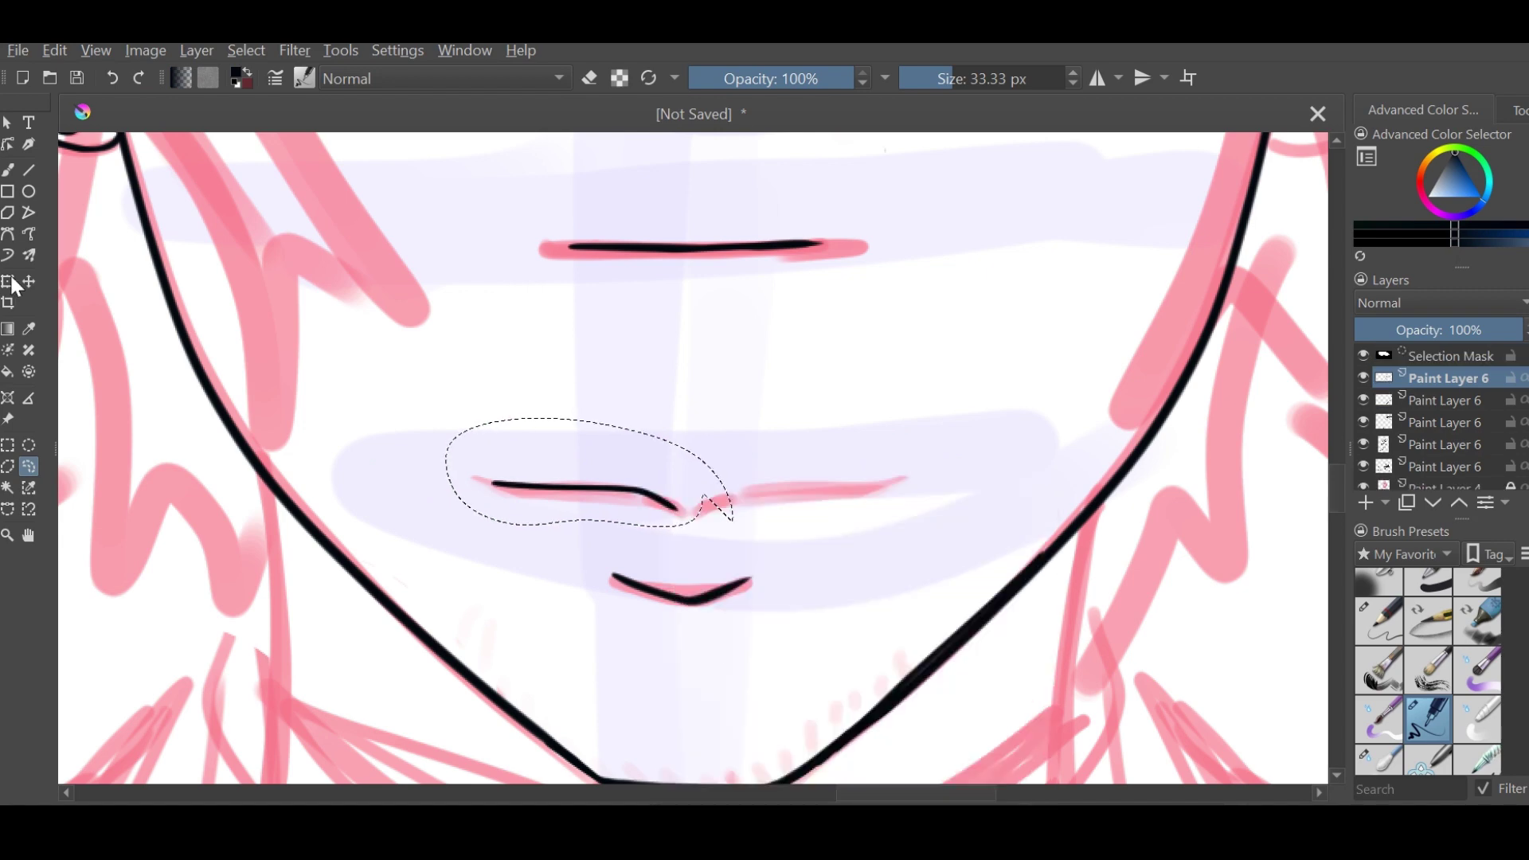
# Place a mirrored copy of the selected mouth half over the right half of the sketched mouth
pyautogui.hotkey('ctrl', 'c')
pyautogui.hotkey('ctrl', 'v')
pyautogui.hotkey('ctrl', 't')
pyautogui.moveTo(557, 487); pyautogui.dragTo(846, 499)
pyautogui.press('Return')
pyautogui.press('b')
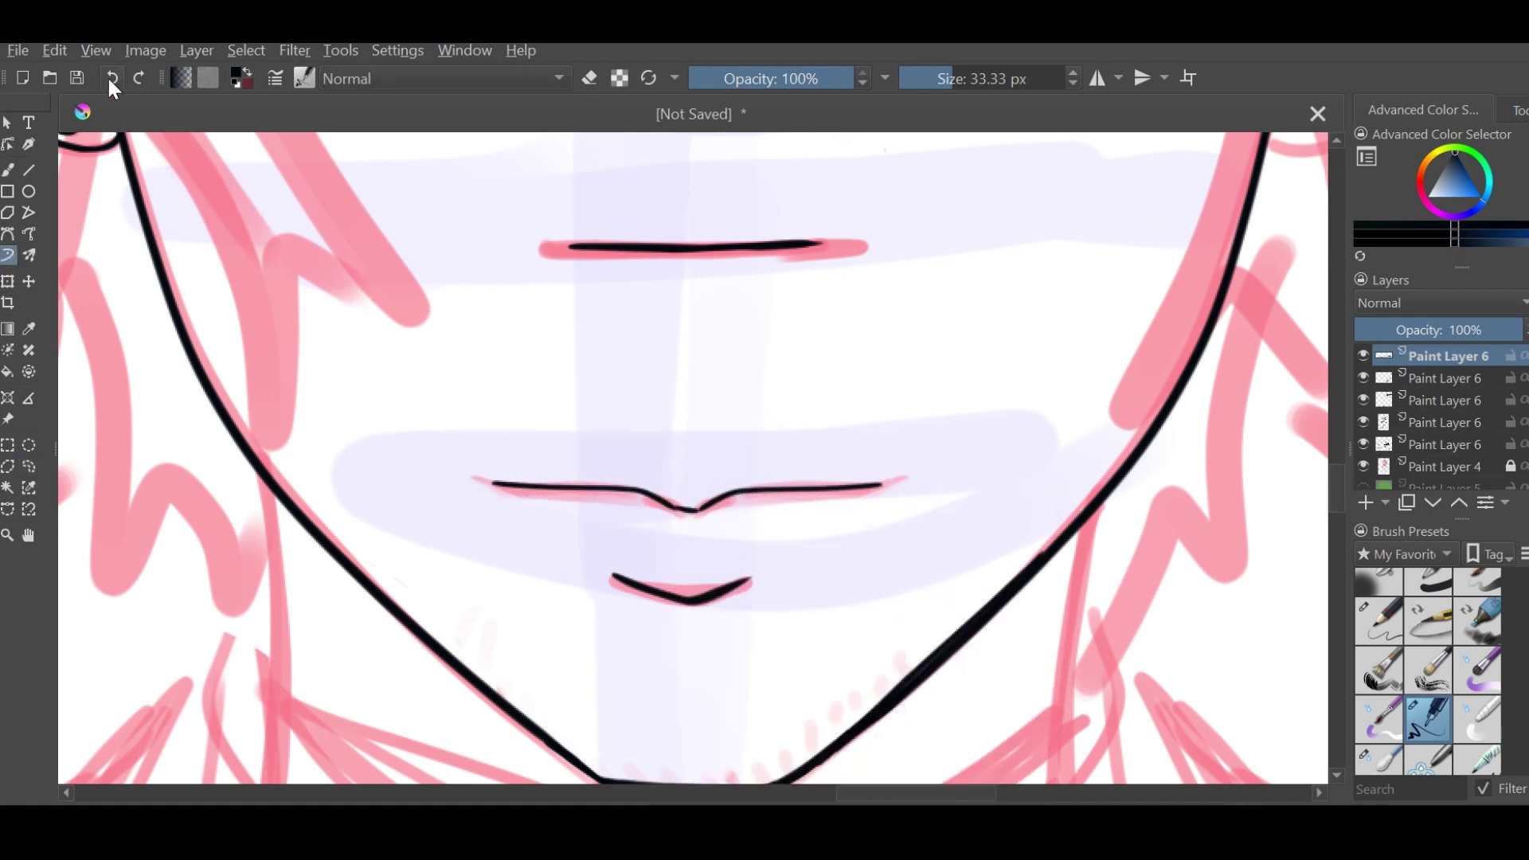
# Clean up the centre joint of the mouth line with the sketch hidden, and show the sketch again
pyautogui.press('-')
pyautogui.click(1363, 467)
pyautogui.scroll(-2, 976, 502)
pyautogui.scroll(5, 512, 437)
pyautogui.scroll(2, 705, 480)
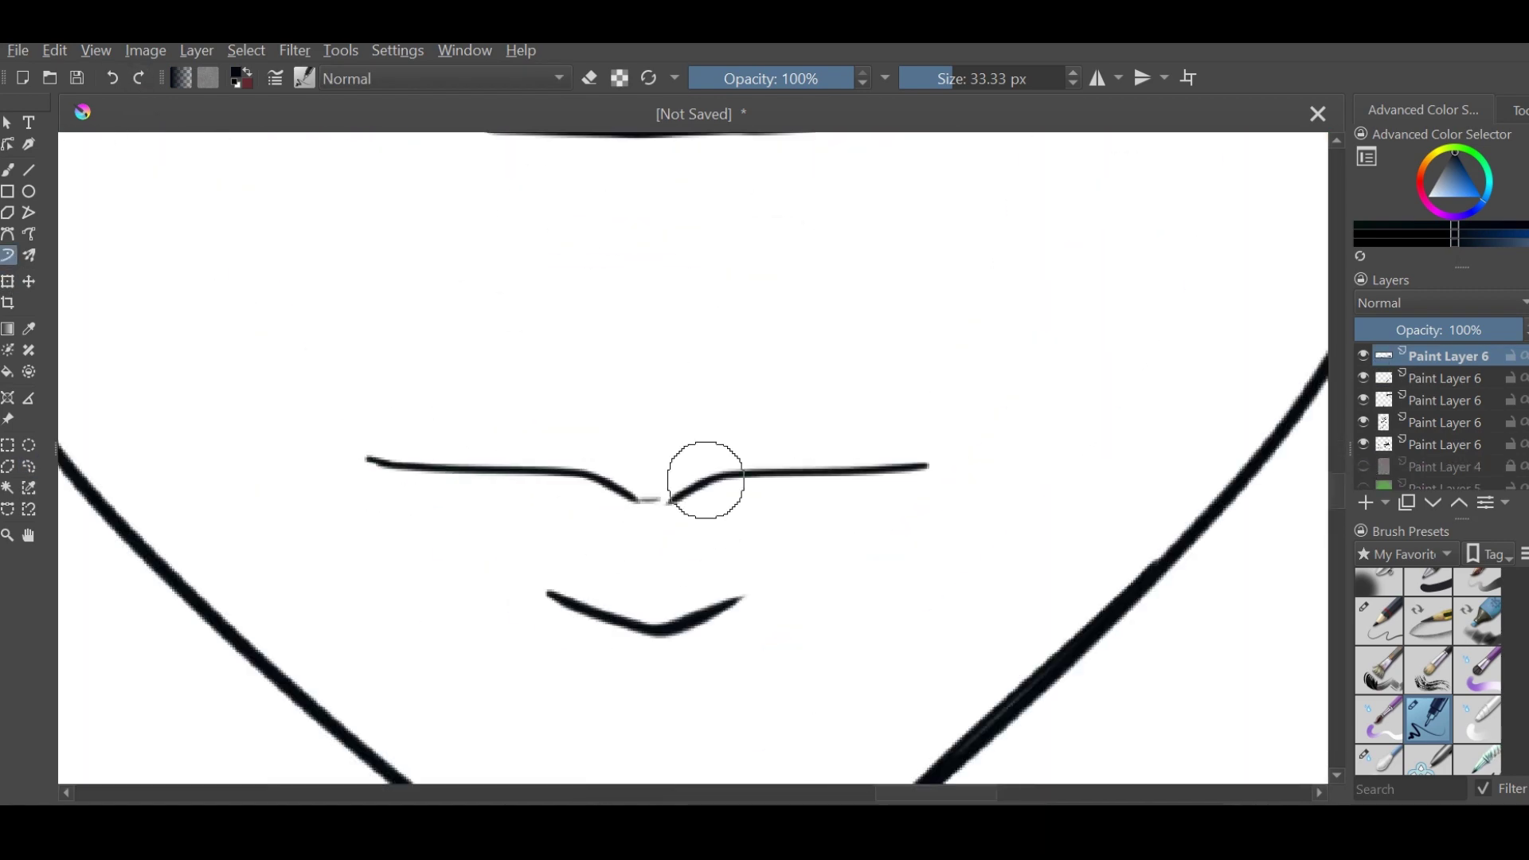
pyautogui.press('-')
pyautogui.click(1363, 467)
# Ink a small vertical crease between the eyebrows
pyautogui.press('+')
pyautogui.press('+')
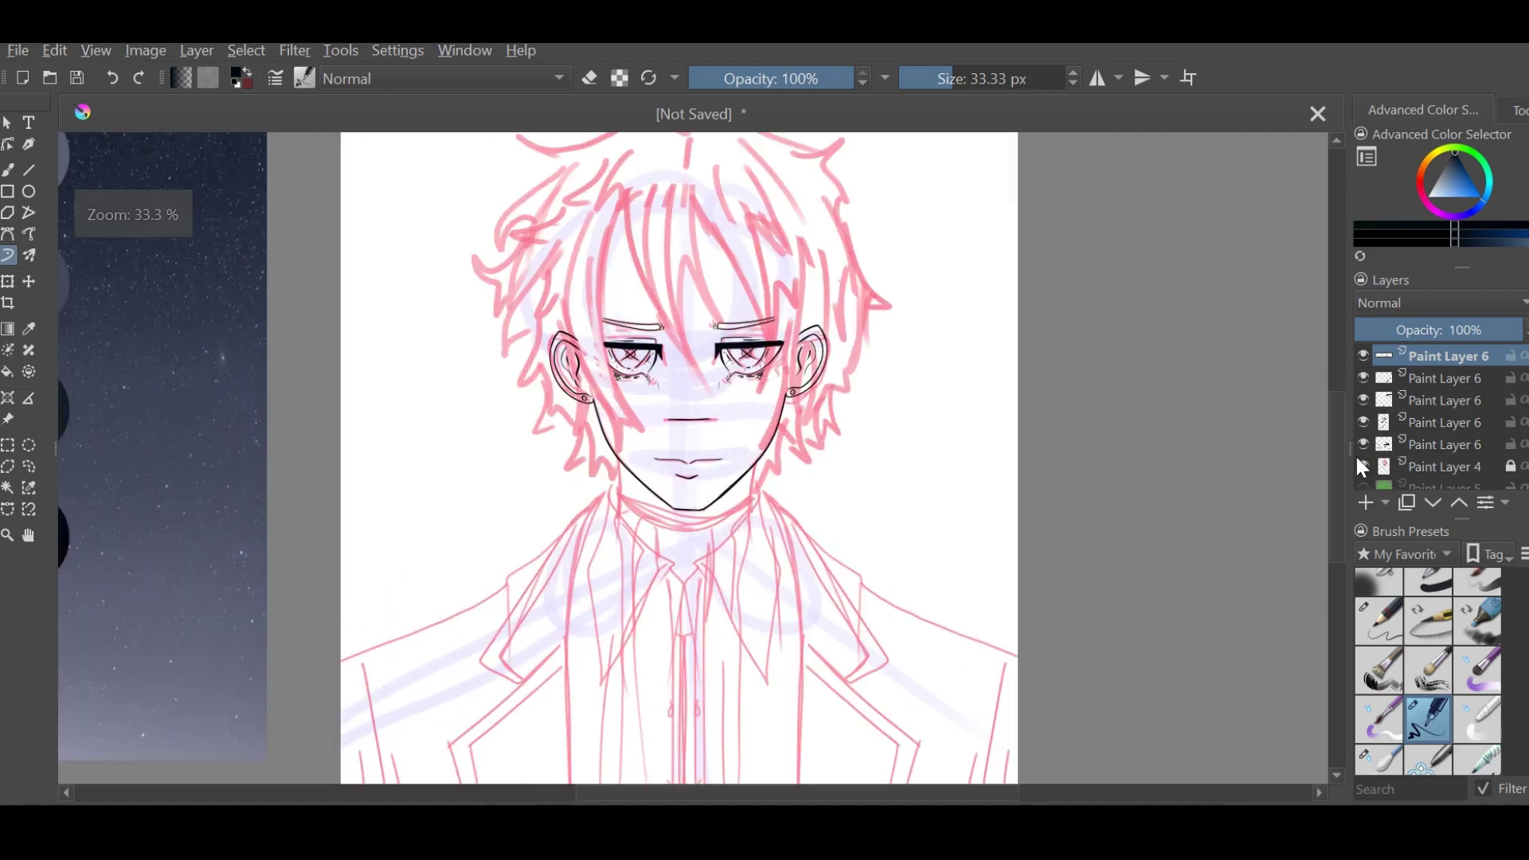
pyautogui.press('-')
pyautogui.press('-')
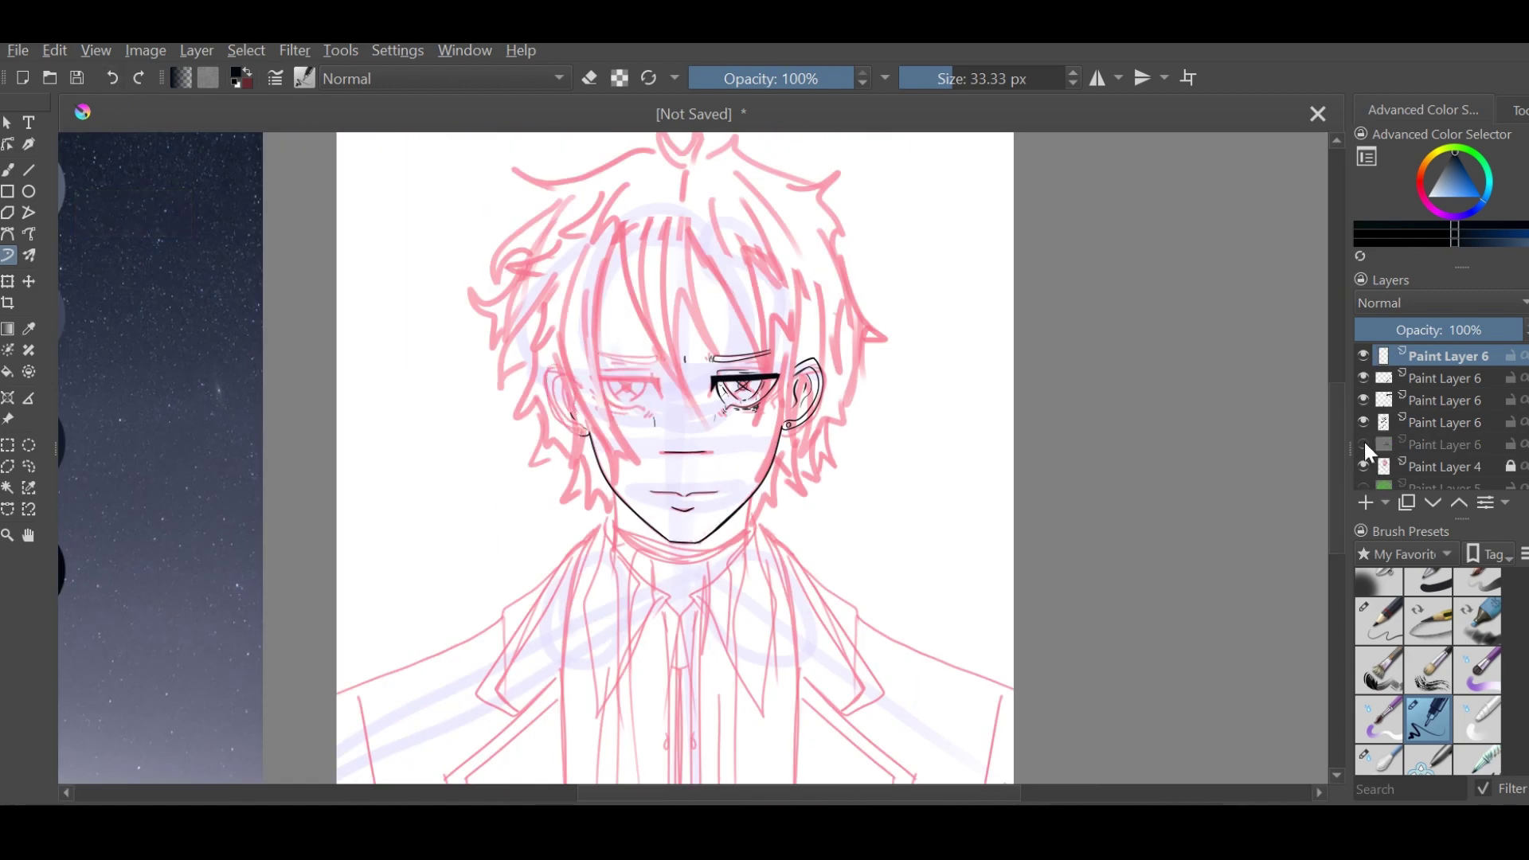
pyautogui.press('-')
# Add a new paint layer directly above the sketch, below the face line layers
pyautogui.click(1363, 467)
pyautogui.click(1383, 467)
pyautogui.click(1362, 466)
pyautogui.press('+')
pyautogui.press('+')
pyautogui.press('+')
pyautogui.click(1366, 503)
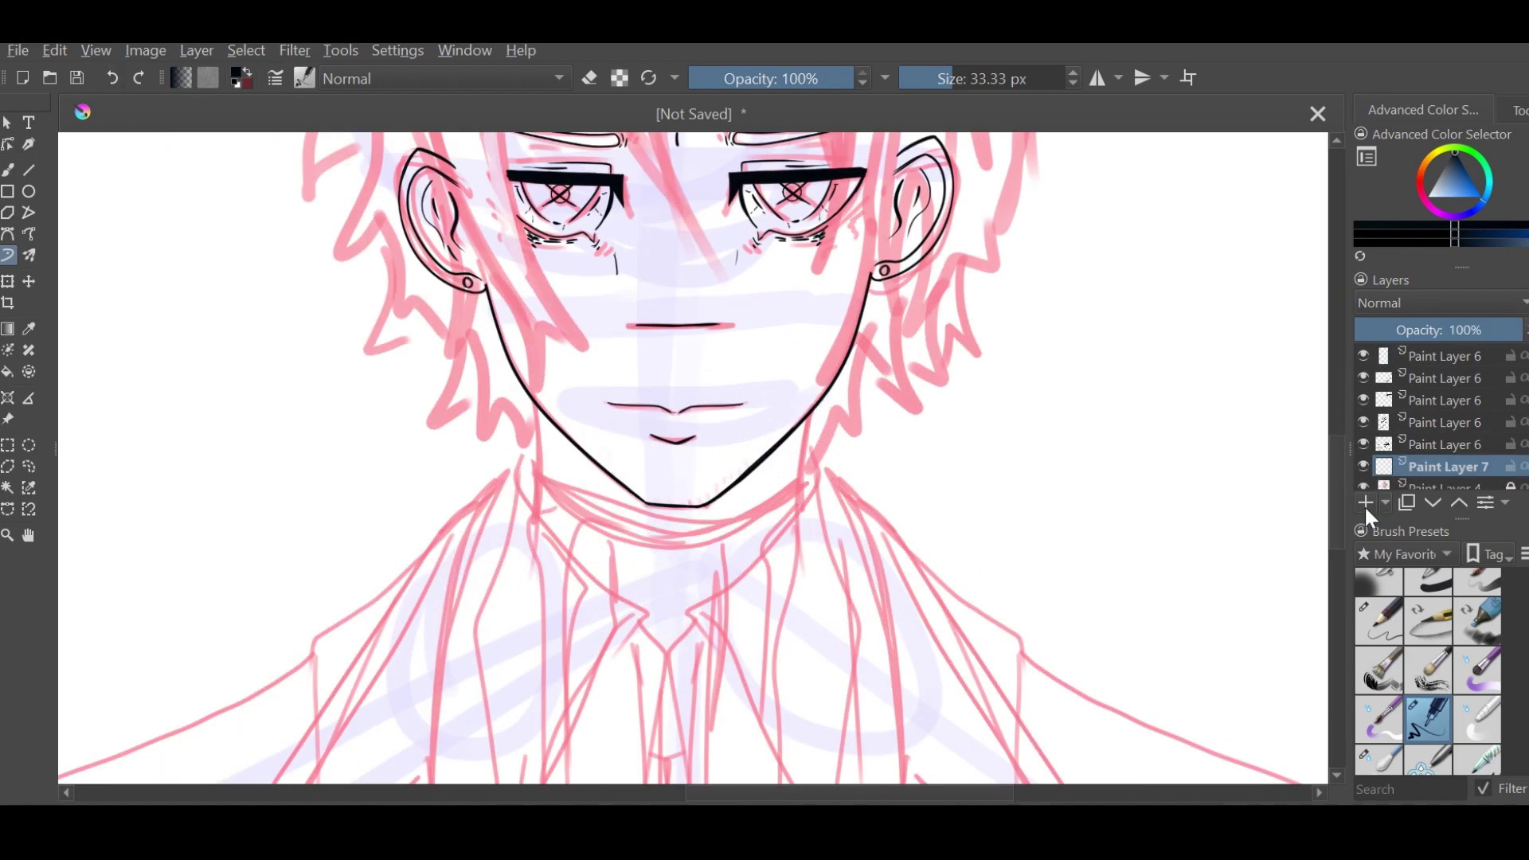
# Ink the right neck line and the pointed right shirt collar on the new layer
pyautogui.moveTo(810, 408); pyautogui.dragTo(802, 581)
pyautogui.scroll(-1, 769, 389)
pyautogui.moveTo(791, 357); pyautogui.dragTo(672, 517)
pyautogui.press('-')
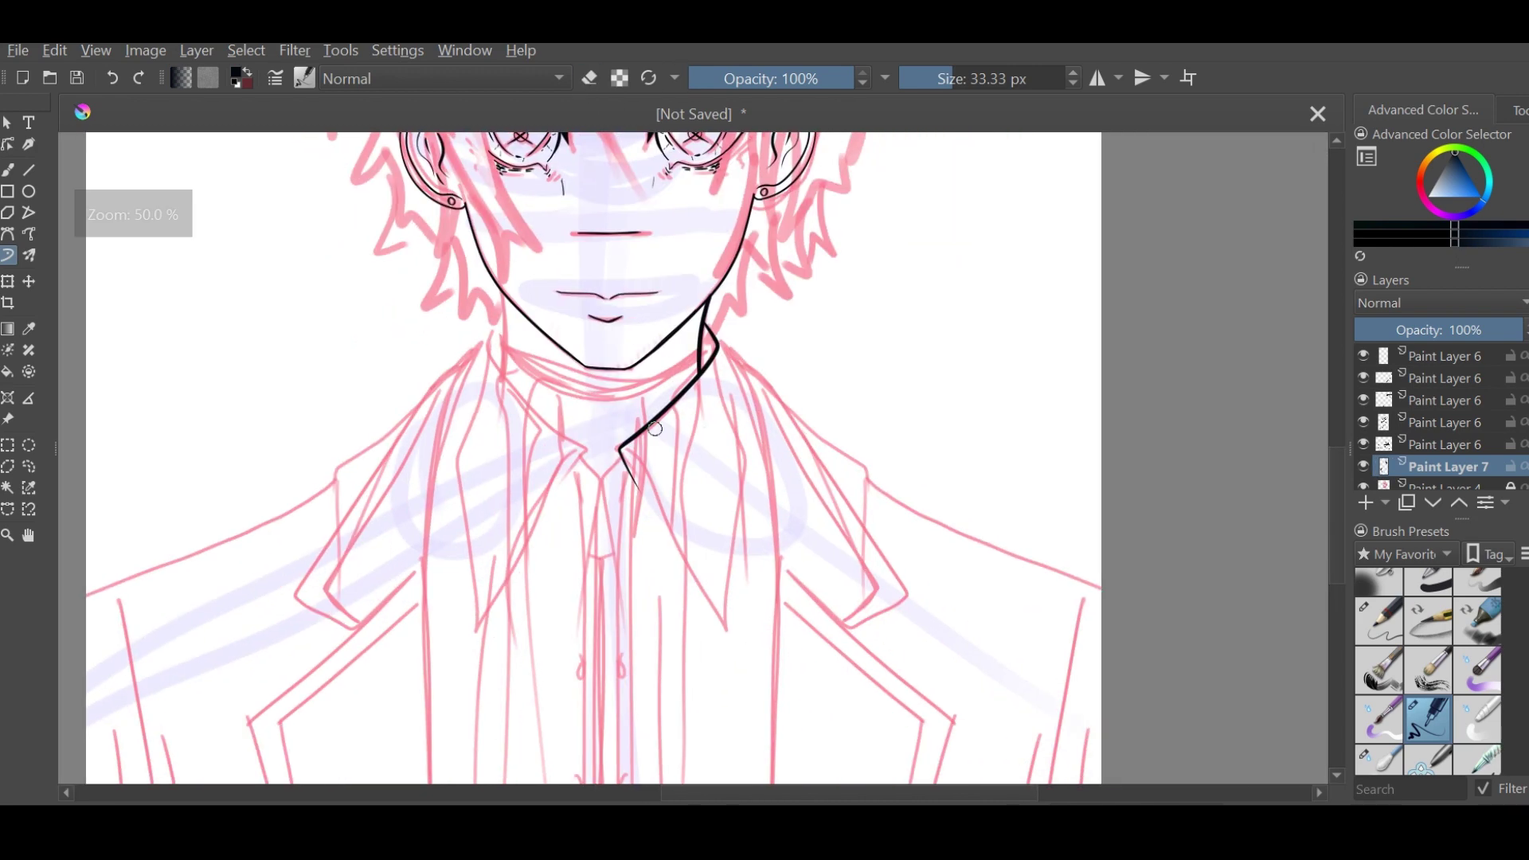
pyautogui.press('+')
pyautogui.press('-')
pyautogui.press('-')
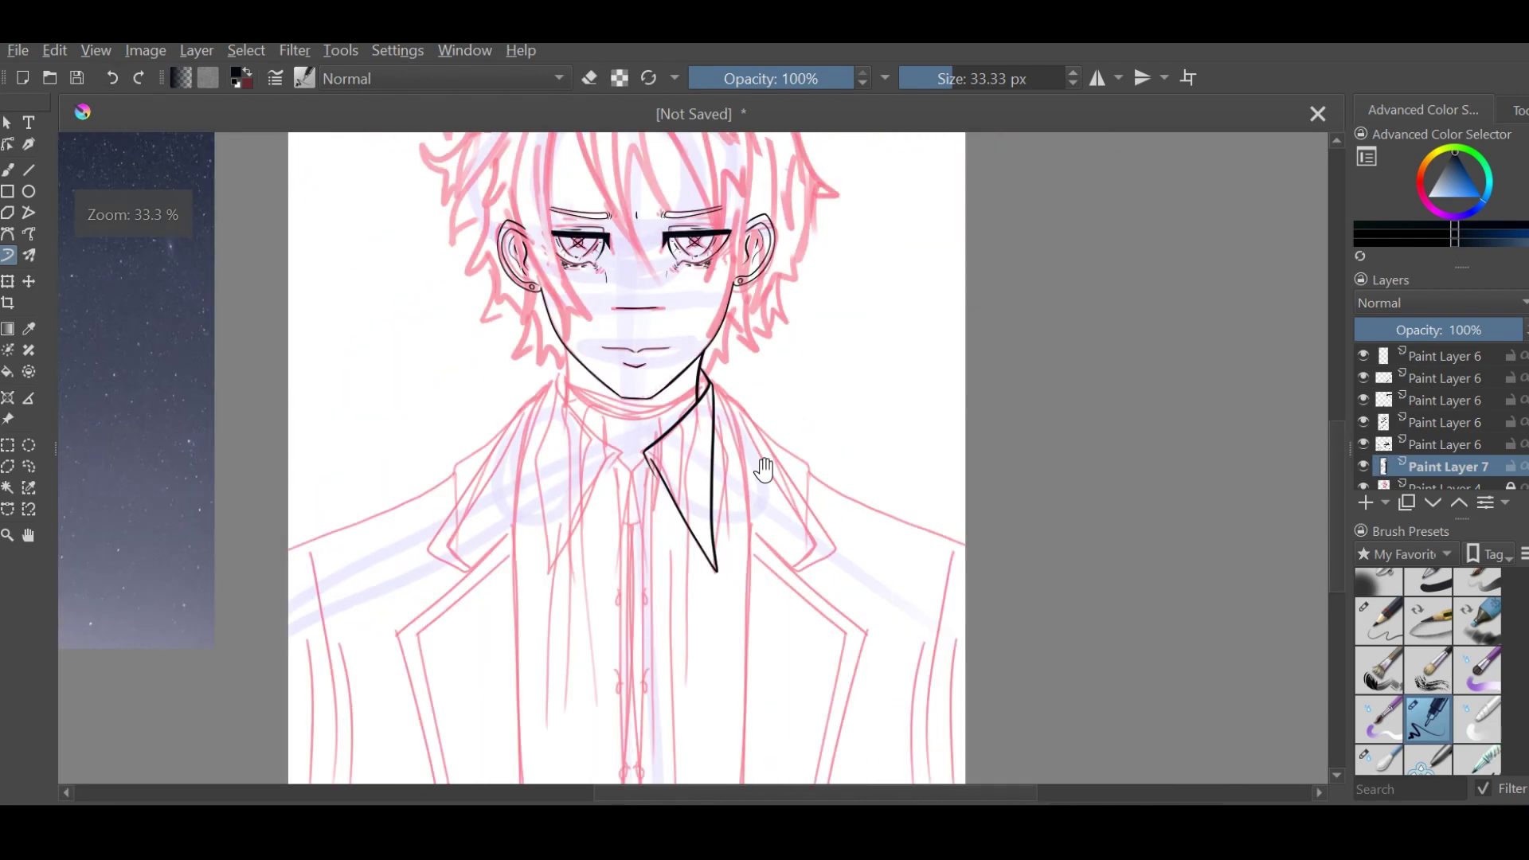
# Ink the right jacket's long inner edge and the upper lapel beside the shirt collar
pyautogui.press('+')
pyautogui.moveTo(653, 164); pyautogui.dragTo(637, 780)
pyautogui.moveTo(593, 139); pyautogui.dragTo(738, 435)
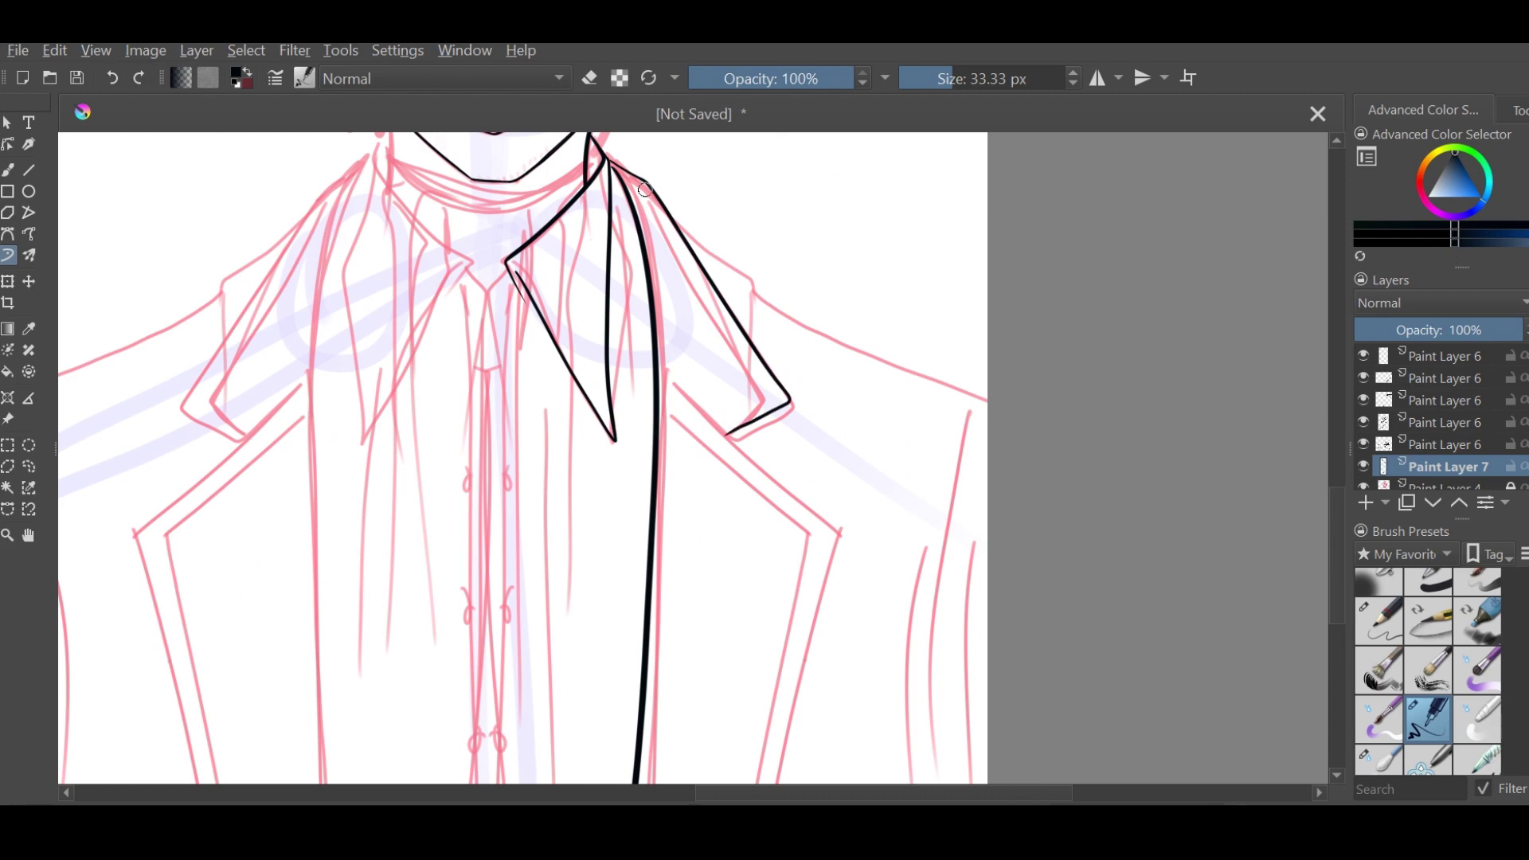
# Ink the lower lapel of the right jacket half from the inner edge out to its corner and down
pyautogui.scroll(-2, 756, 354)
pyautogui.moveTo(605, 191); pyautogui.dragTo(772, 364)
pyautogui.press('-')
pyautogui.press('-')
pyautogui.press('-')
pyautogui.press('-')
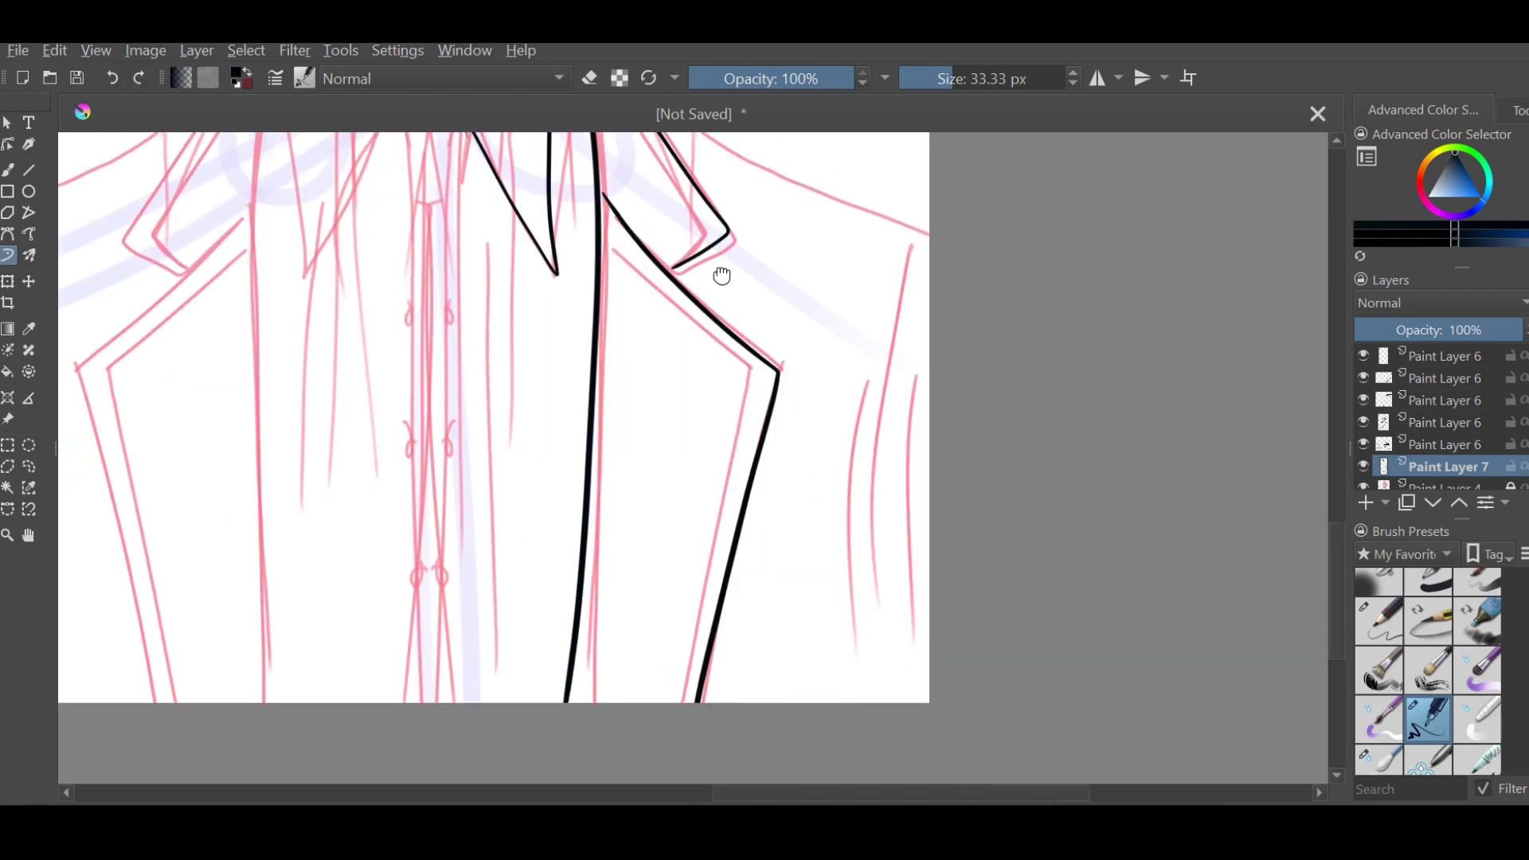
# With the sketch hidden, select the inked clothing half freehand and place a mirrored copy on the opposite side
pyautogui.click(1364, 486)
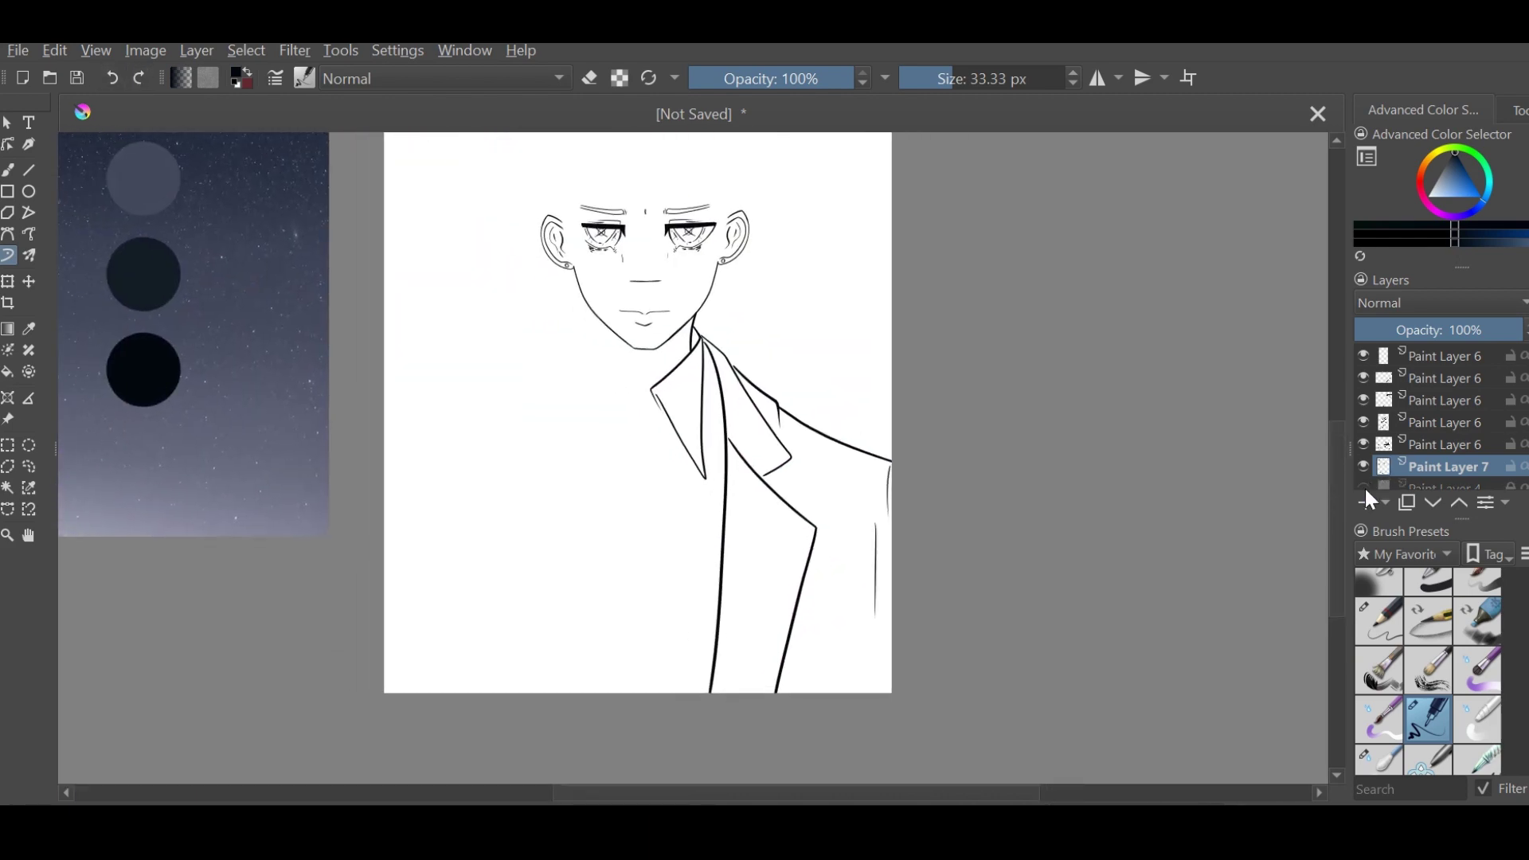
pyautogui.press('+')
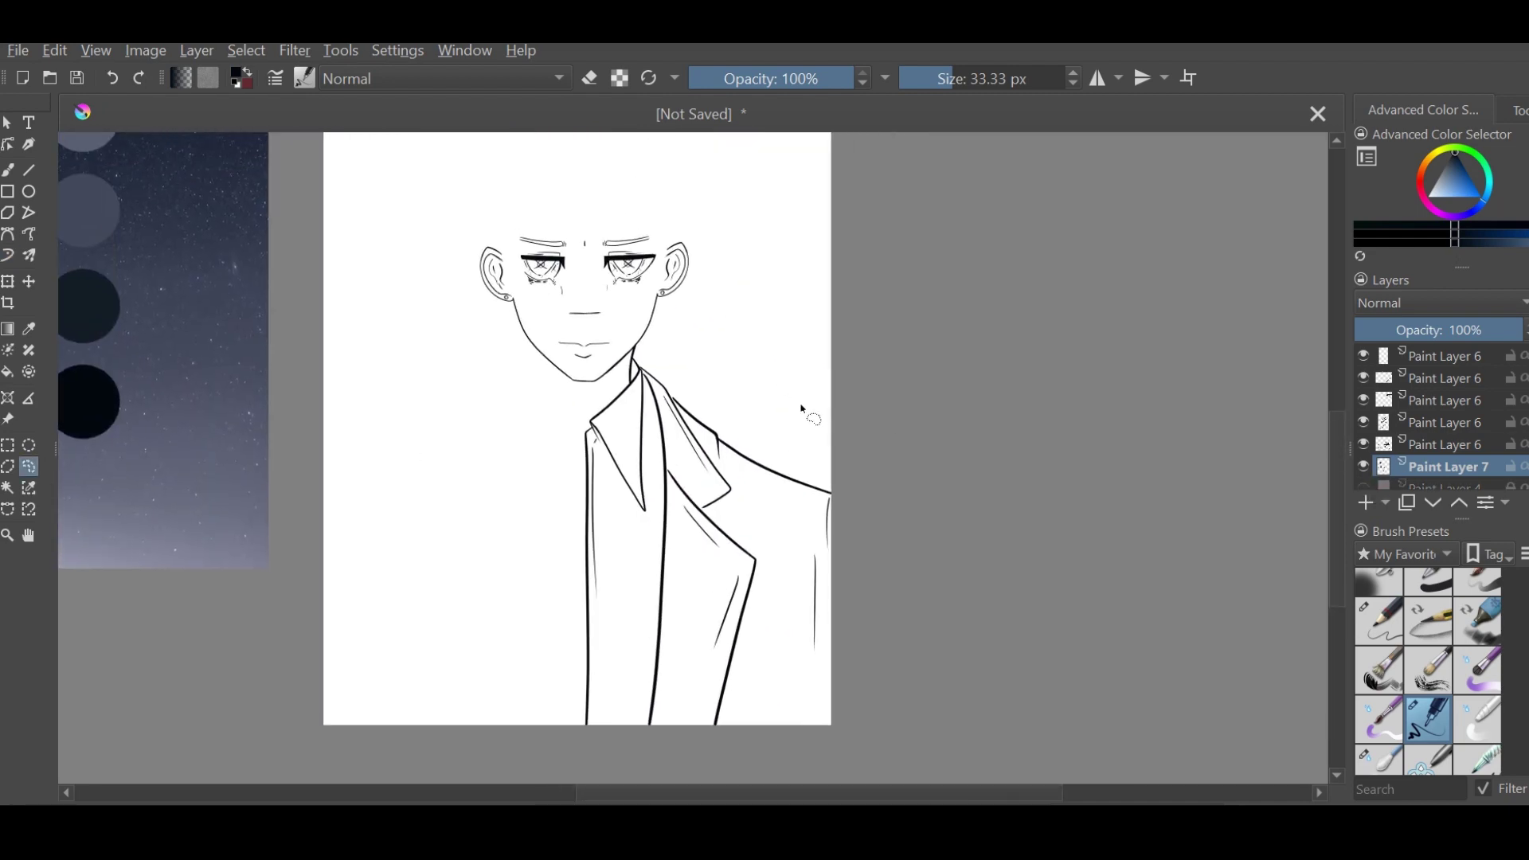
pyautogui.rightClick(795, 488)
pyautogui.hotkey('ctrl', 't')
pyautogui.rightClick(709, 505)
pyautogui.press('Escape')
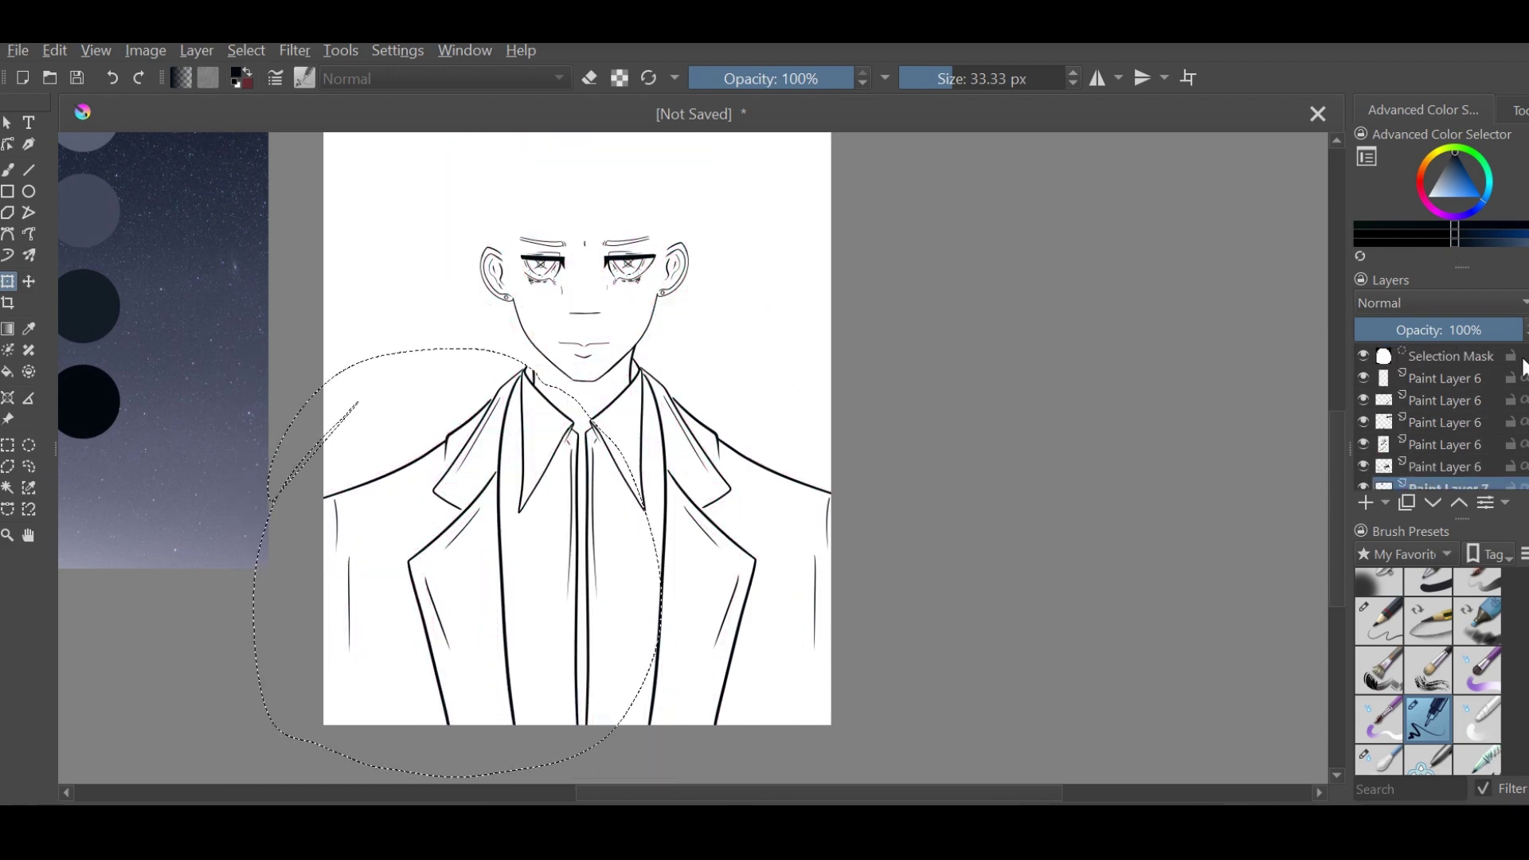
# Merge the line art layer with the one below and clear the selection
pyautogui.rightClick(1525, 368)
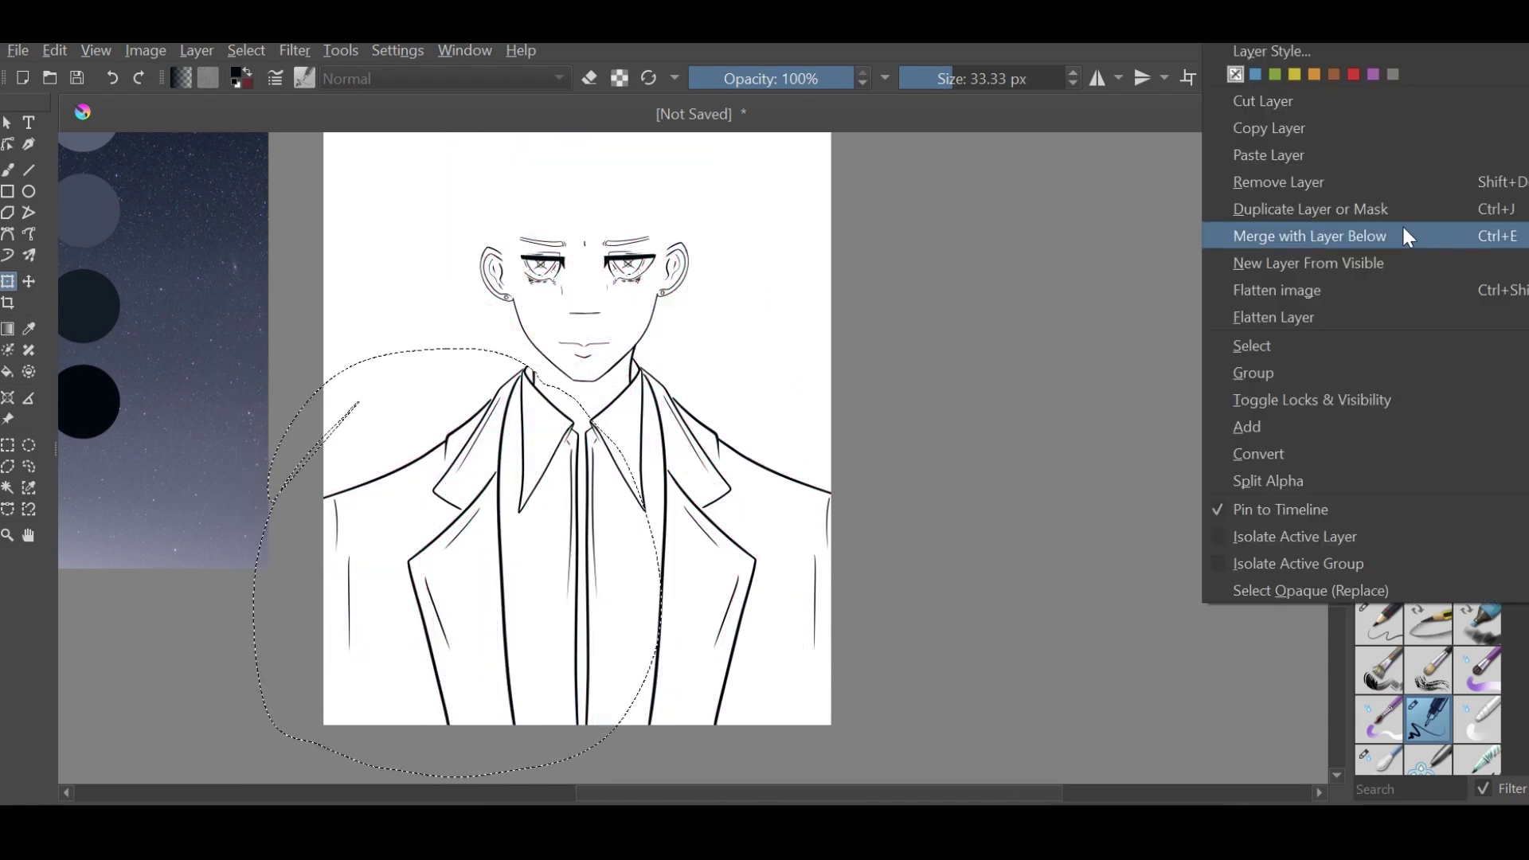
pyautogui.click(1385, 235)
pyautogui.rightClick(662, 513)
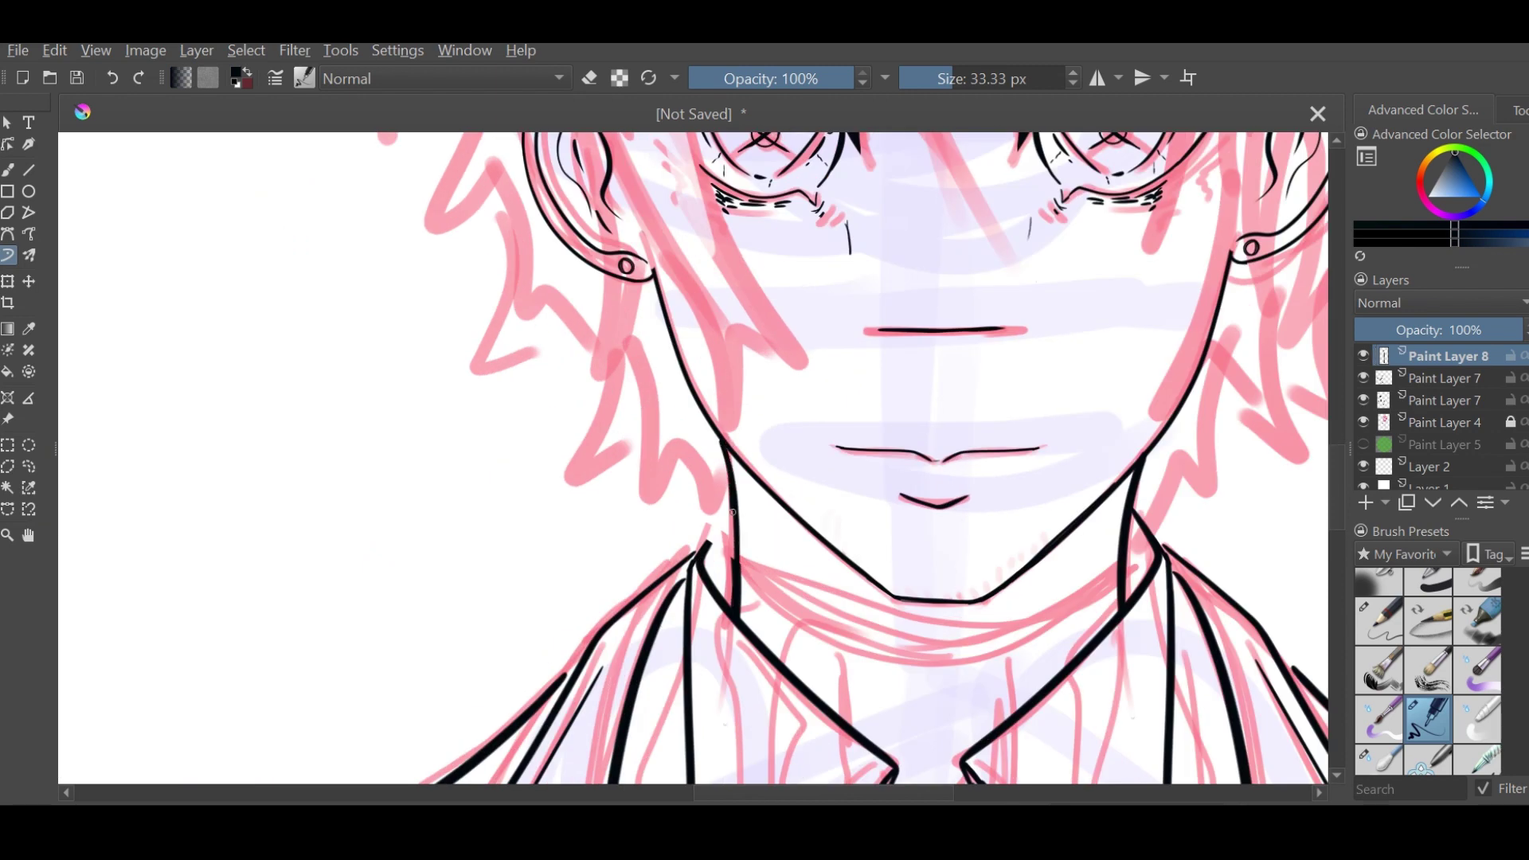
# Hide the red sketch and ink the slanted neck line and the small throat mark under the chin
pyautogui.click(1363, 422)
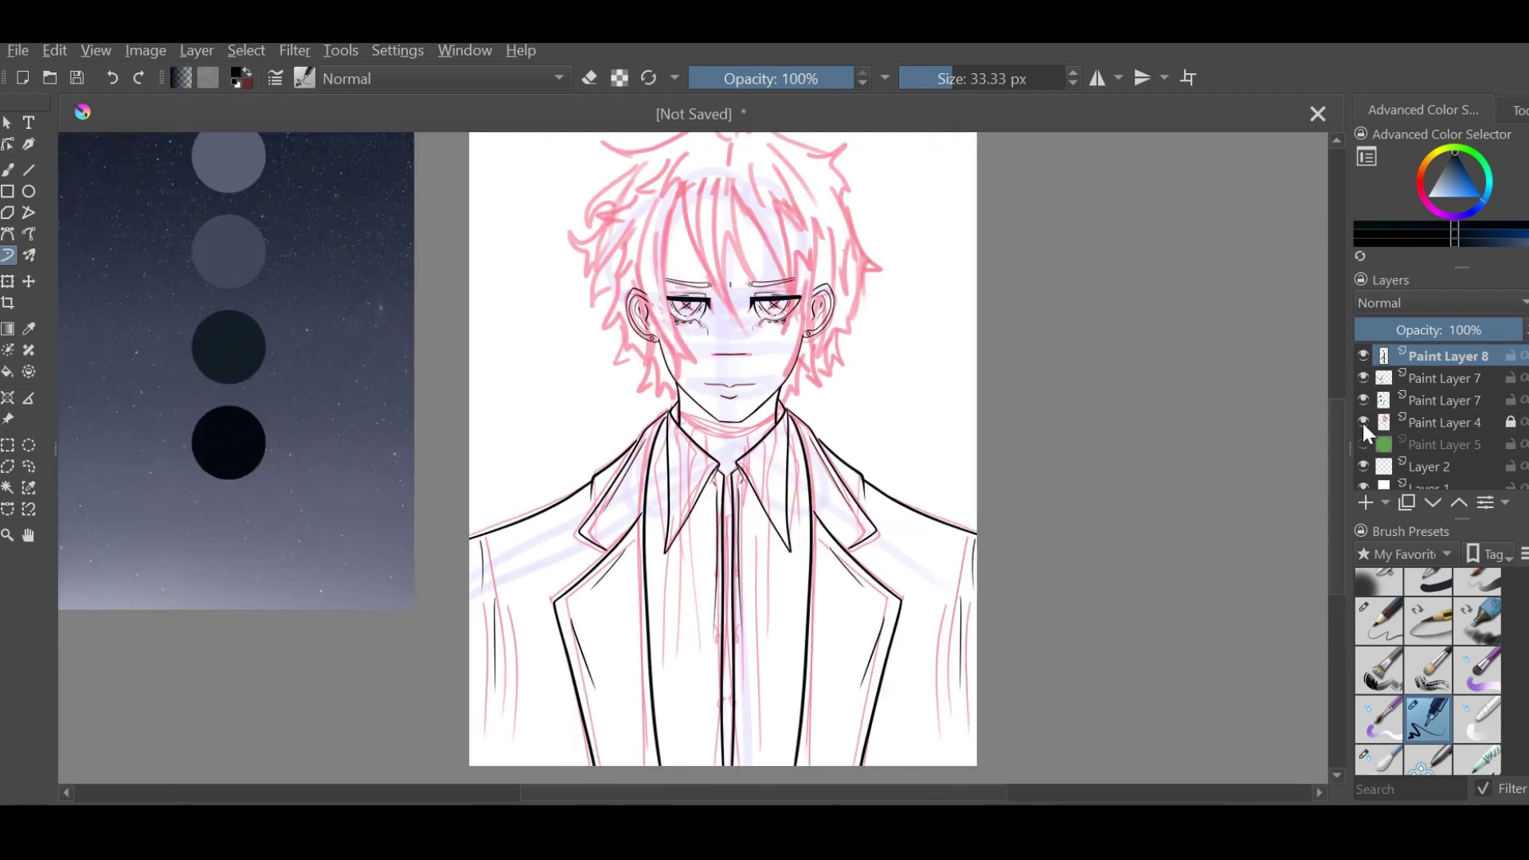
pyautogui.click(1363, 423)
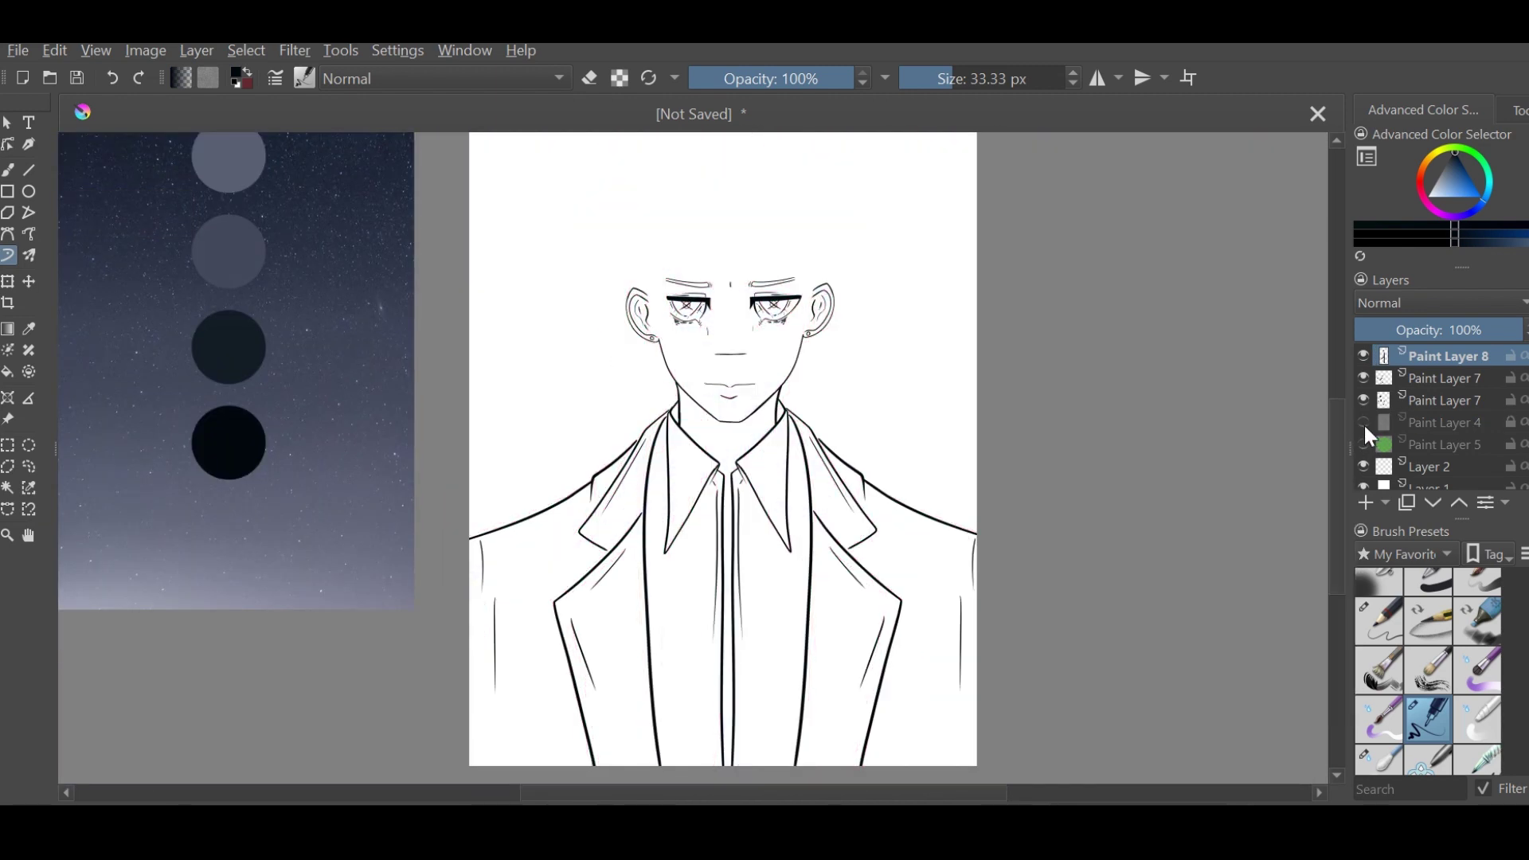
pyautogui.scroll(3, 792, 415)
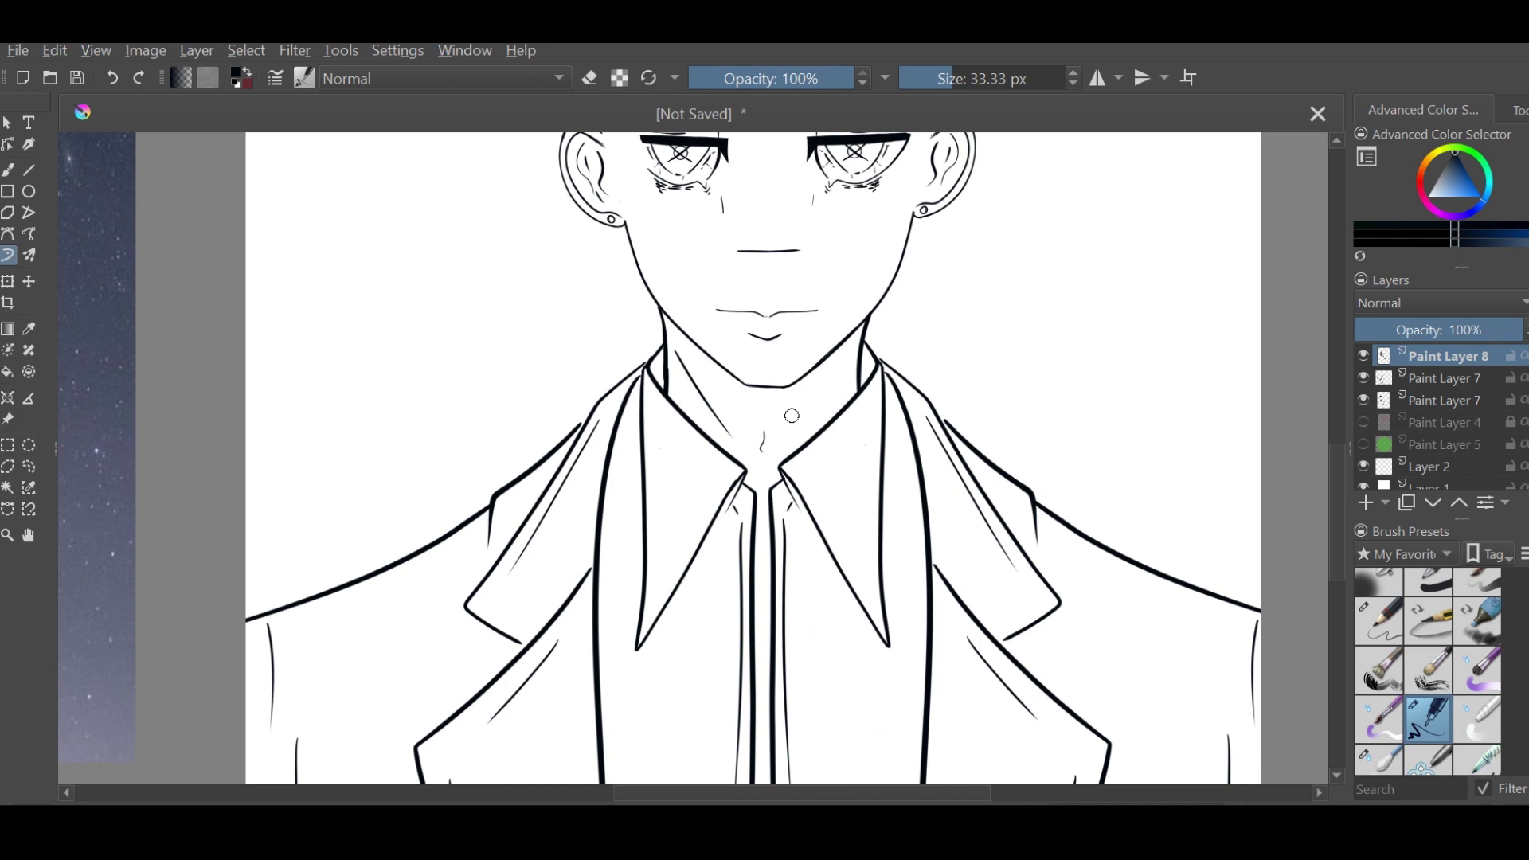
# Check the line art by switching the visibility of the individual line layers and the red sketch
pyautogui.scroll(-3, 791, 415)
pyautogui.click(1363, 356)
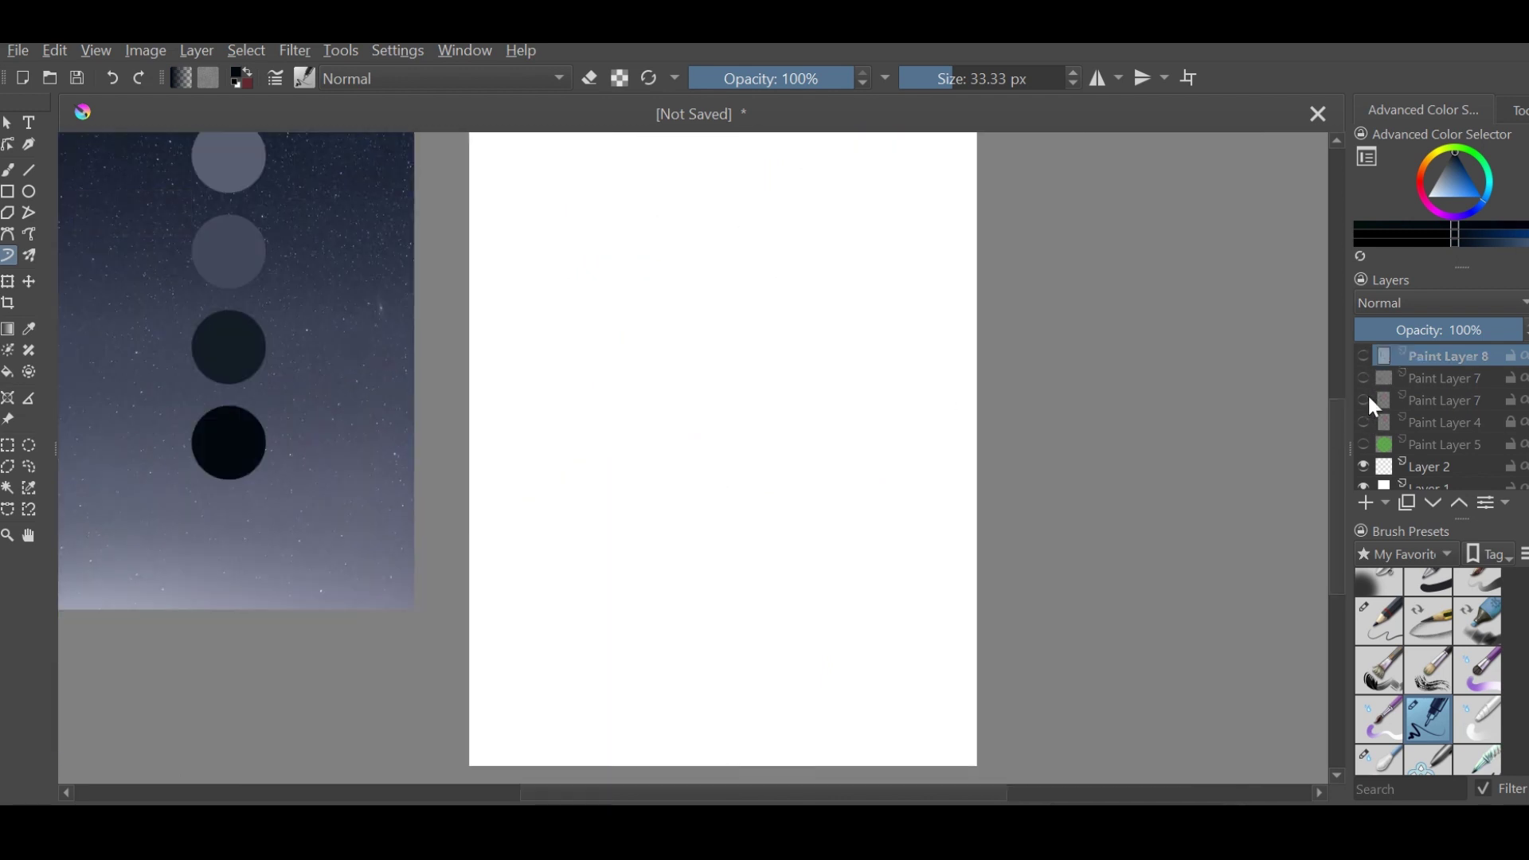
pyautogui.click(1364, 422)
pyautogui.click(1425, 378)
pyautogui.scroll(3, 686, 281)
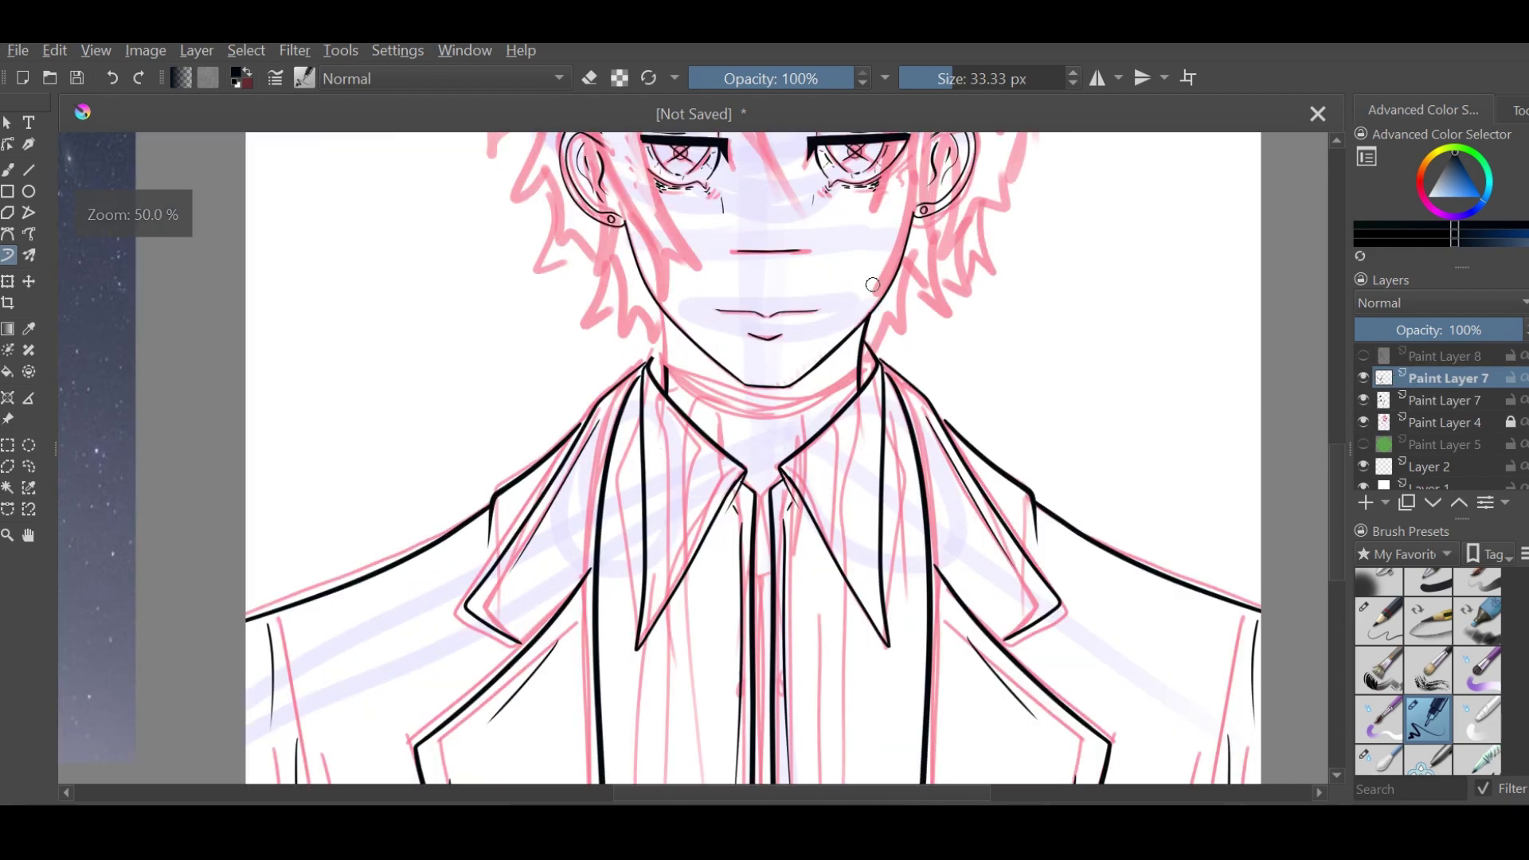
pyautogui.scroll(-3, 911, 275)
pyautogui.click(1364, 422)
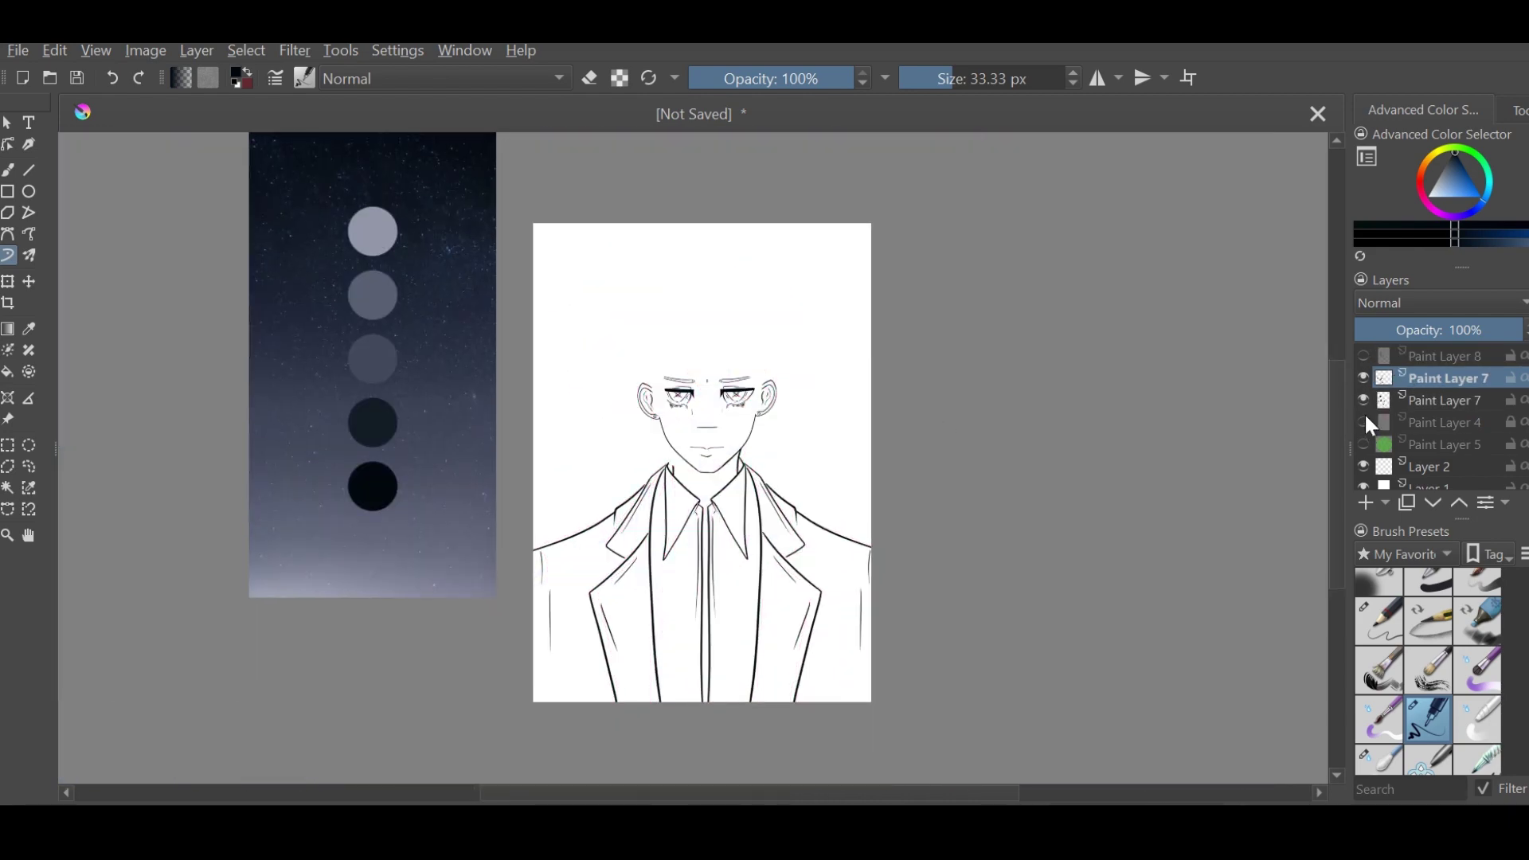
pyautogui.click(1363, 422)
pyautogui.click(1363, 356)
pyautogui.click(1364, 422)
pyautogui.click(1363, 422)
# On a new layer, ink the long fringe strands across the forehead and the pointed locks beside the right ear
pyautogui.click(1366, 503)
pyautogui.scroll(4, 781, 325)
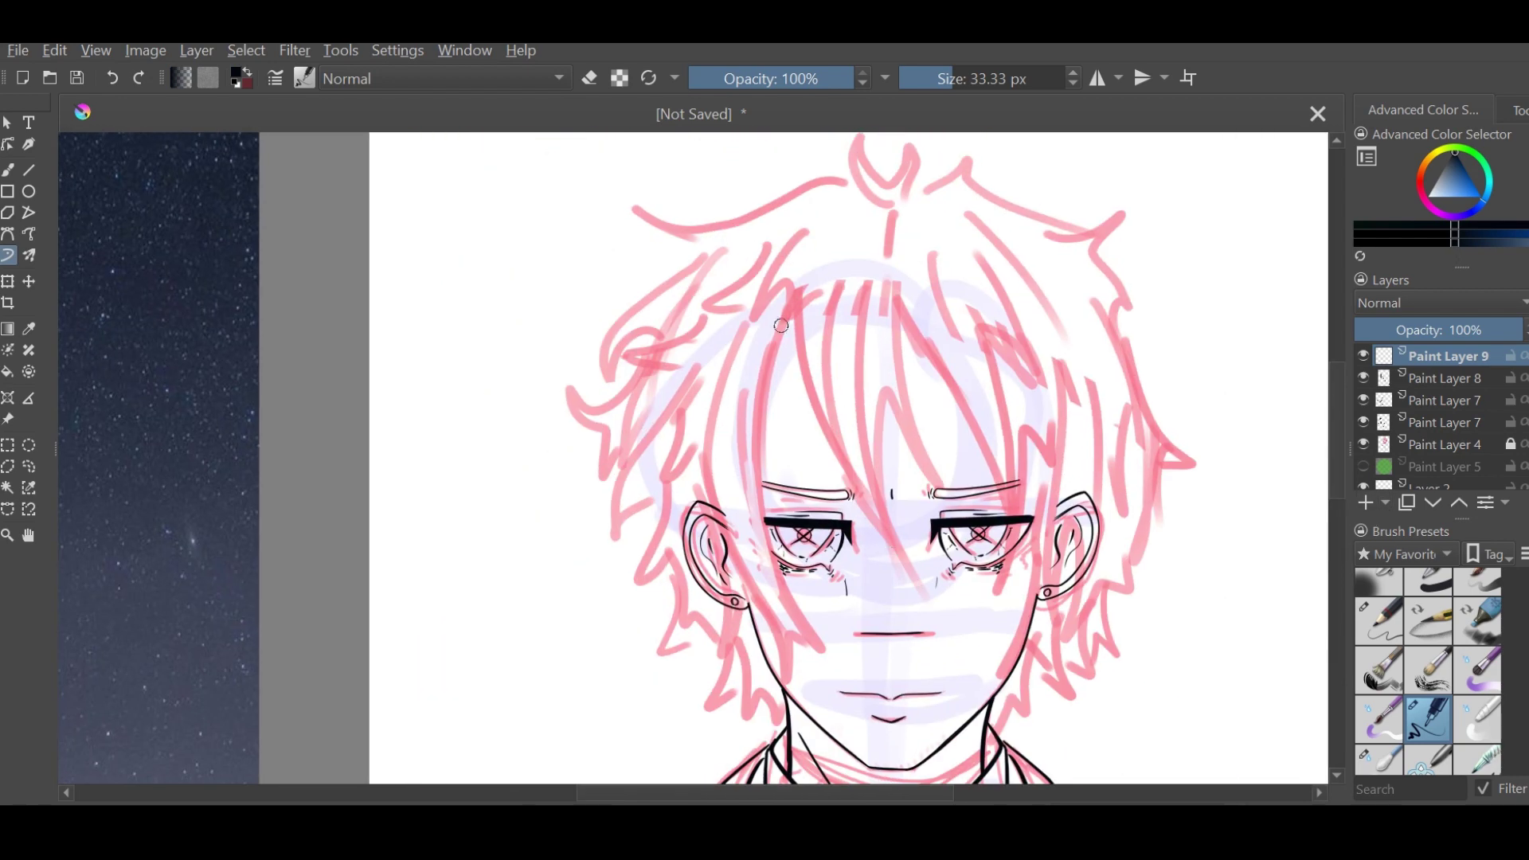
pyautogui.moveTo(957, 435); pyautogui.dragTo(866, 403)
pyautogui.moveTo(802, 286); pyautogui.dragTo(701, 492)
pyautogui.moveTo(835, 262); pyautogui.dragTo(784, 530)
pyautogui.moveTo(785, 446)
pyautogui.mouseDown()
pyautogui.moveTo(761, 442)
pyautogui.moveTo(769, 537)
pyautogui.mouseUp()
pyautogui.moveTo(804, 326); pyautogui.dragTo(882, 562)
pyautogui.moveTo(935, 392); pyautogui.dragTo(883, 546)
pyautogui.moveTo(928, 366); pyautogui.dragTo(858, 299)
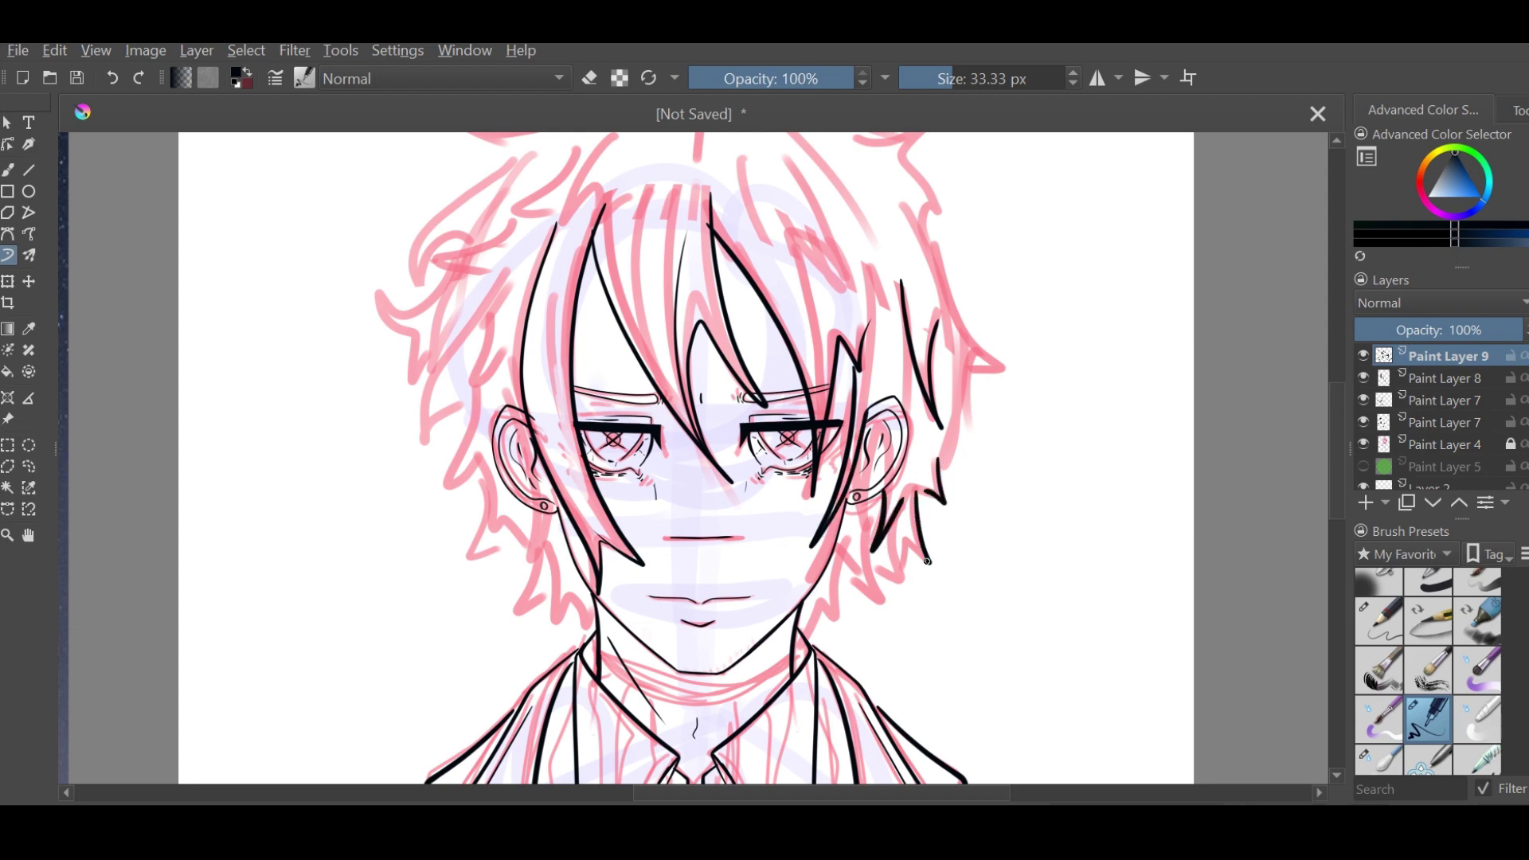
# Ink the outer hair contour up the right side and over the crown, including the heart-shaped tuft and the upper left spikes
pyautogui.moveTo(902, 301); pyautogui.dragTo(999, 460)
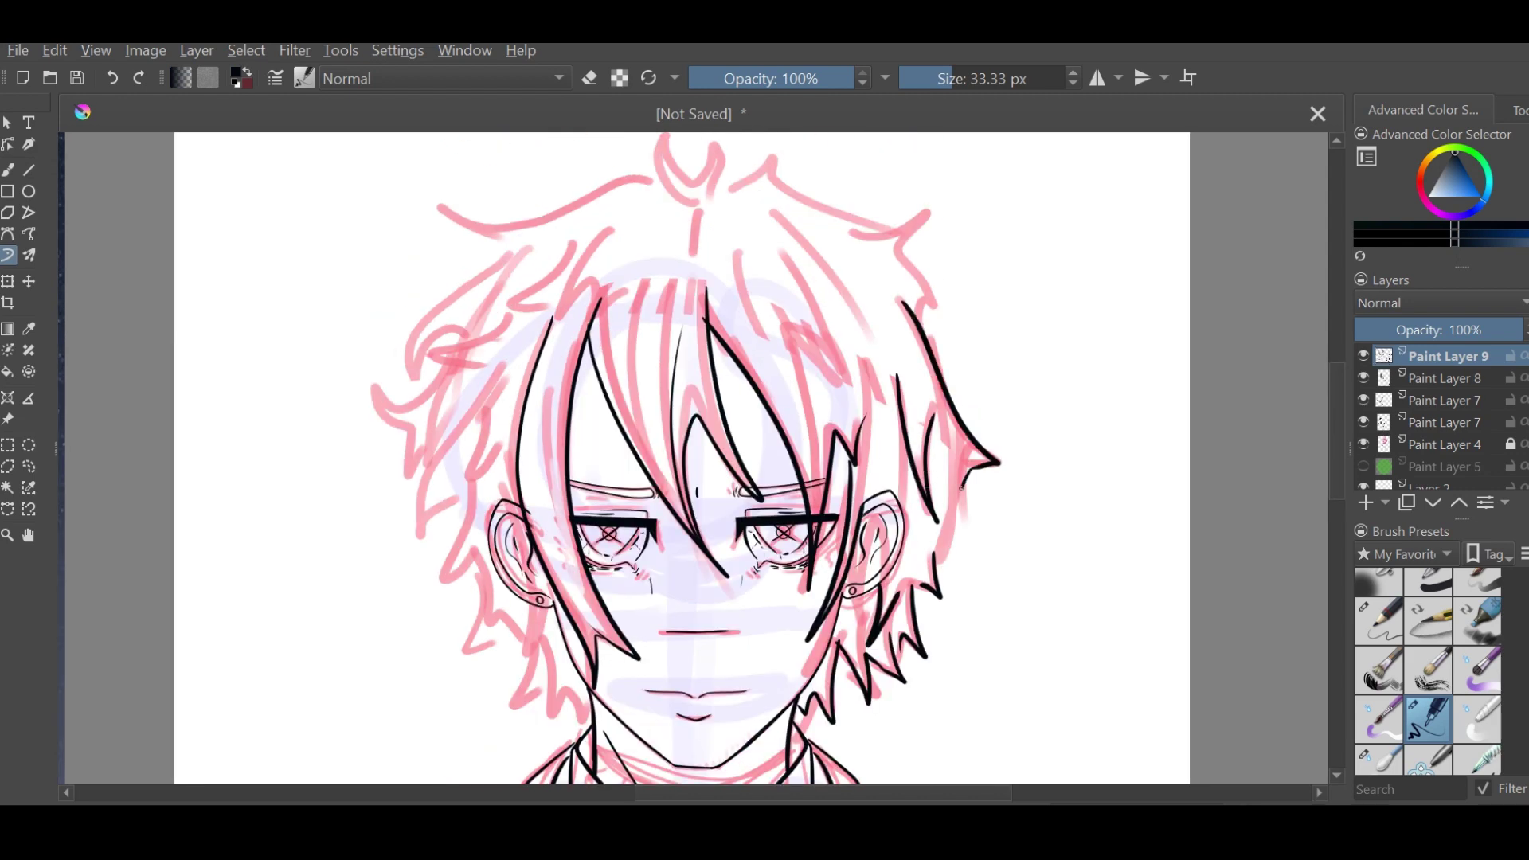
pyautogui.moveTo(719, 190); pyautogui.dragTo(781, 359)
pyautogui.moveTo(965, 429); pyautogui.dragTo(1004, 485)
pyautogui.moveTo(953, 370); pyautogui.dragTo(1112, 421)
pyautogui.moveTo(911, 398); pyautogui.dragTo(909, 356)
pyautogui.moveTo(1002, 398)
pyautogui.mouseDown()
pyautogui.moveTo(1076, 363)
pyautogui.moveTo(1135, 230)
pyautogui.moveTo(1237, 278)
pyautogui.moveTo(1049, 167)
pyautogui.mouseUp()
pyautogui.press('2')
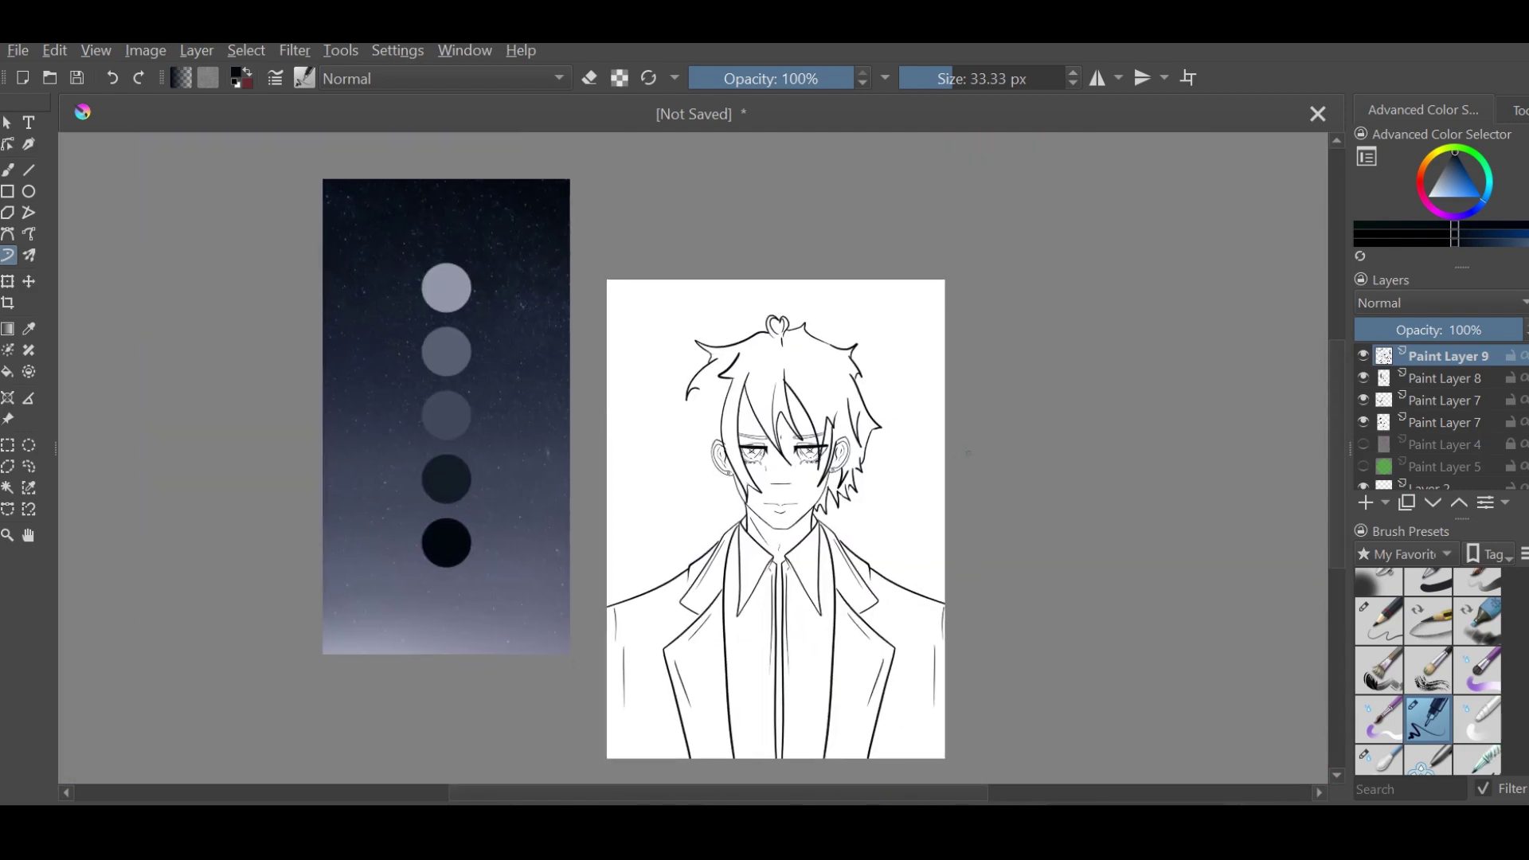
# Ink the inner hair strands and the outer locks down the left side of the head to the jaw
pyautogui.scroll(3, 717, 398)
pyautogui.scroll(3, 716, 398)
pyautogui.moveTo(717, 274); pyautogui.dragTo(788, 464)
pyautogui.moveTo(780, 276); pyautogui.dragTo(884, 466)
pyautogui.moveTo(902, 307); pyautogui.dragTo(908, 590)
pyautogui.scroll(-2, 825, 412)
pyautogui.moveTo(850, 439); pyautogui.dragTo(829, 380)
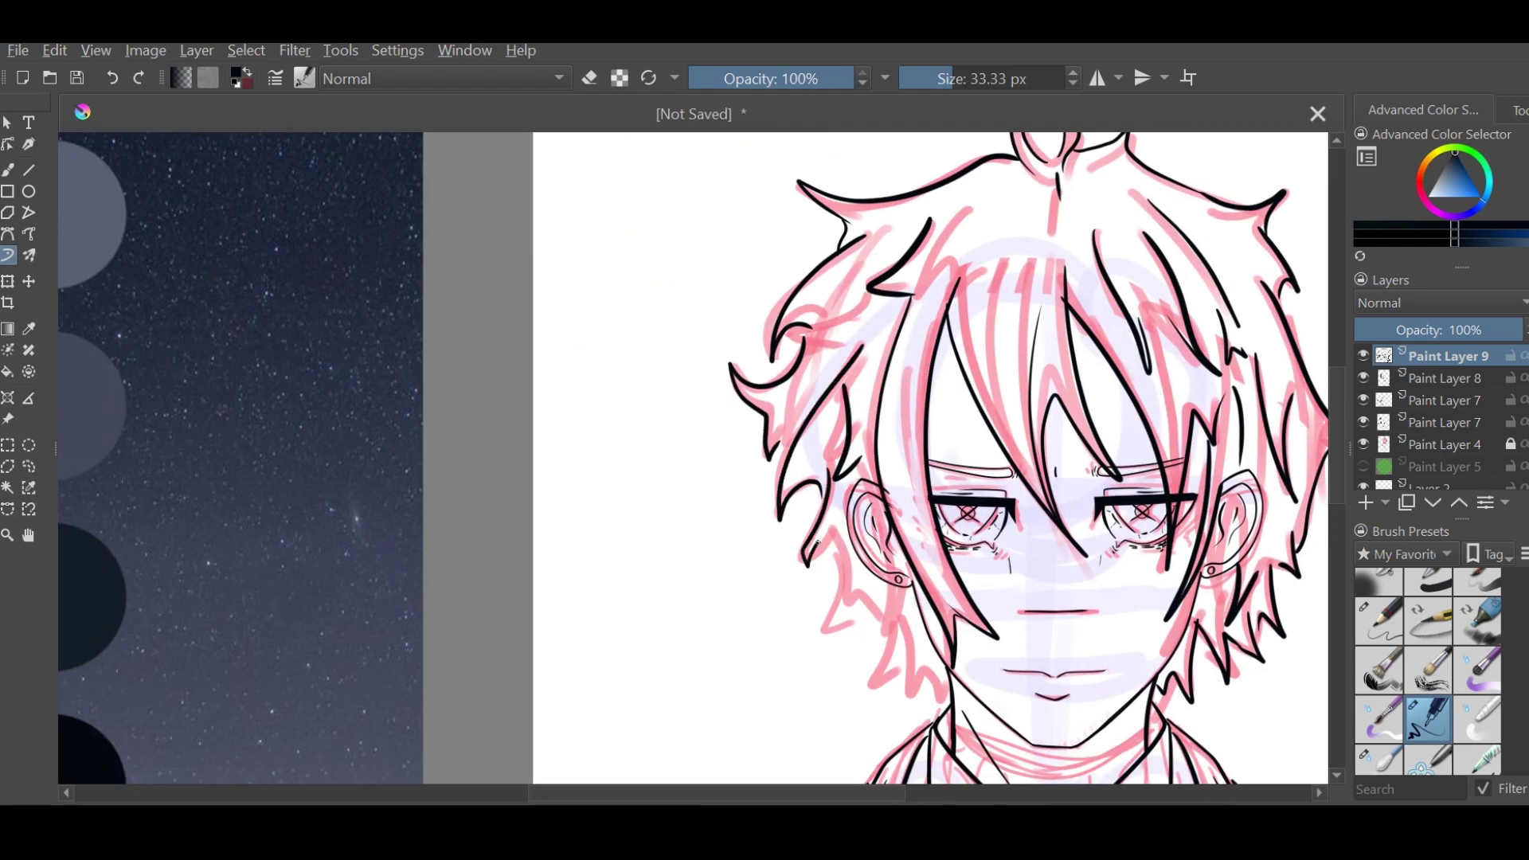
pyautogui.moveTo(818, 540); pyautogui.dragTo(853, 635)
pyautogui.moveTo(879, 612); pyautogui.dragTo(826, 538)
# Ink short forked strands below the heart-shaped tuft and check the hair line art with the sketch hidden
pyautogui.scroll(-3, 810, 535)
pyautogui.click(1363, 444)
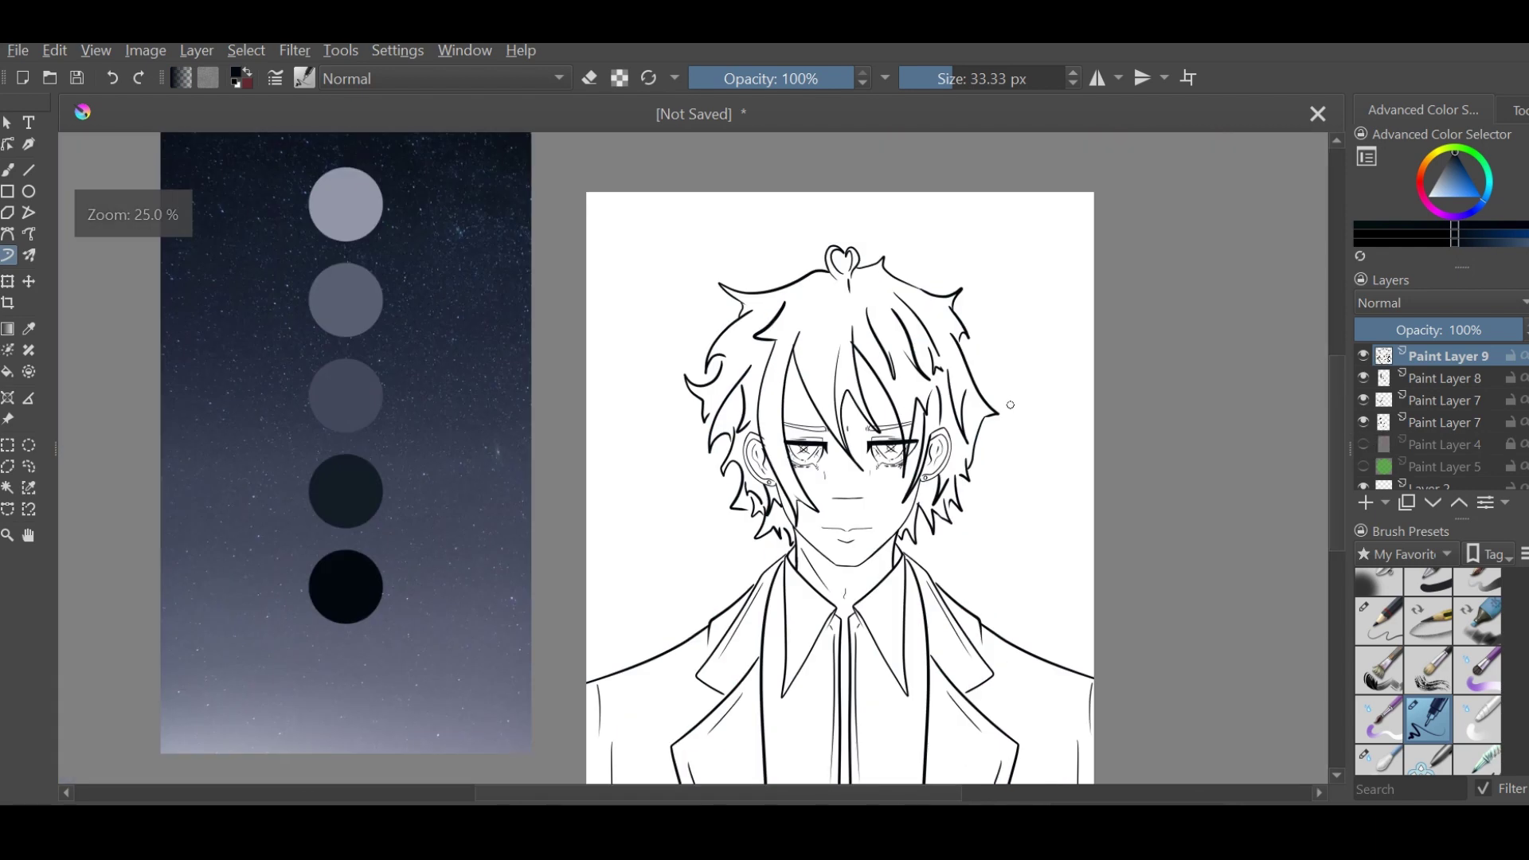
pyautogui.click(1363, 444)
pyautogui.scroll(3, 766, 478)
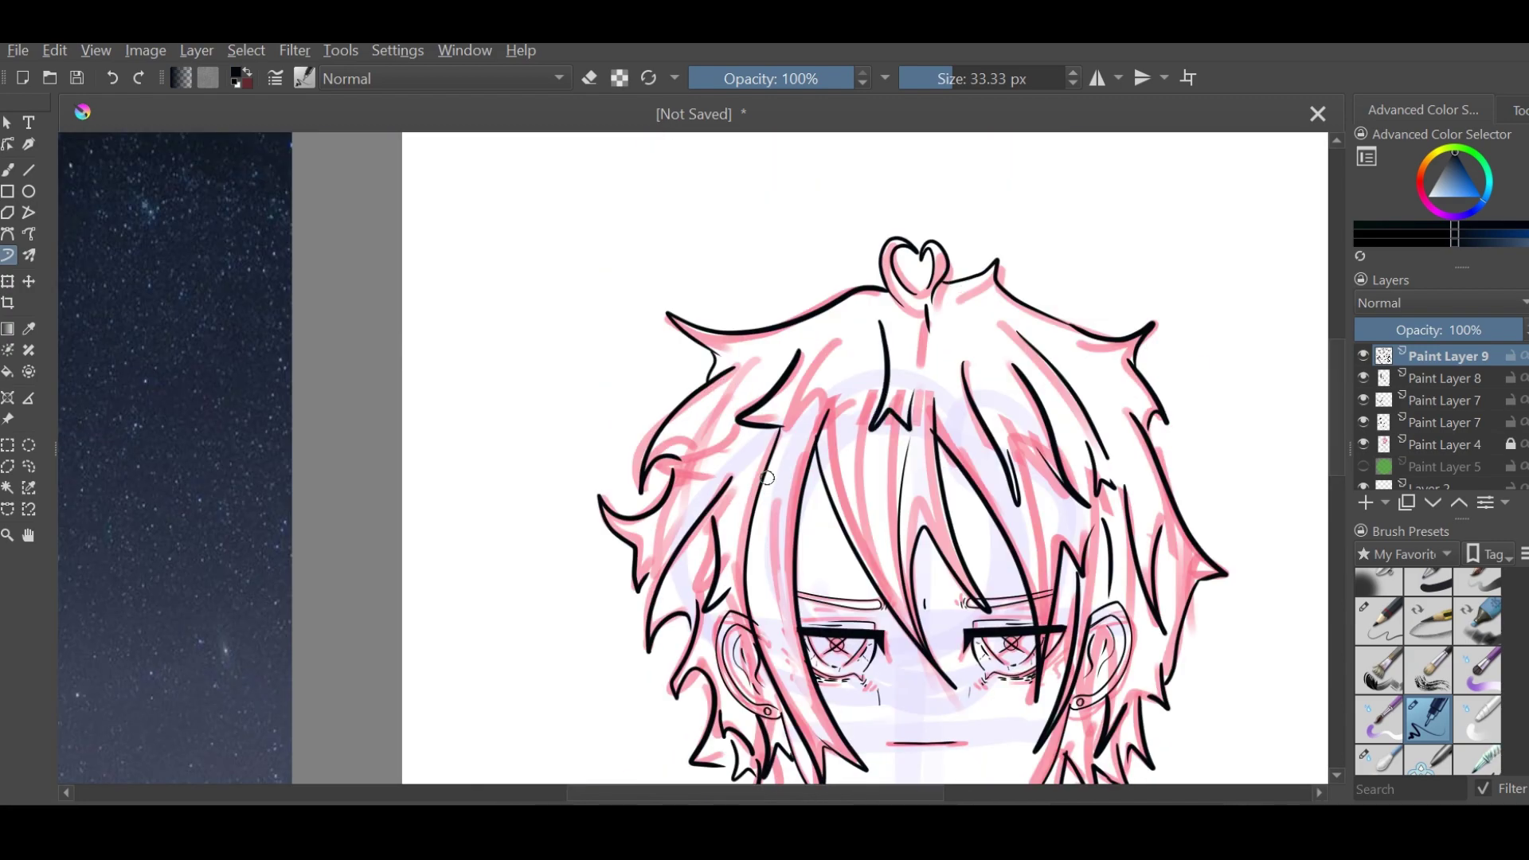
pyautogui.click(1363, 444)
pyautogui.press('-')
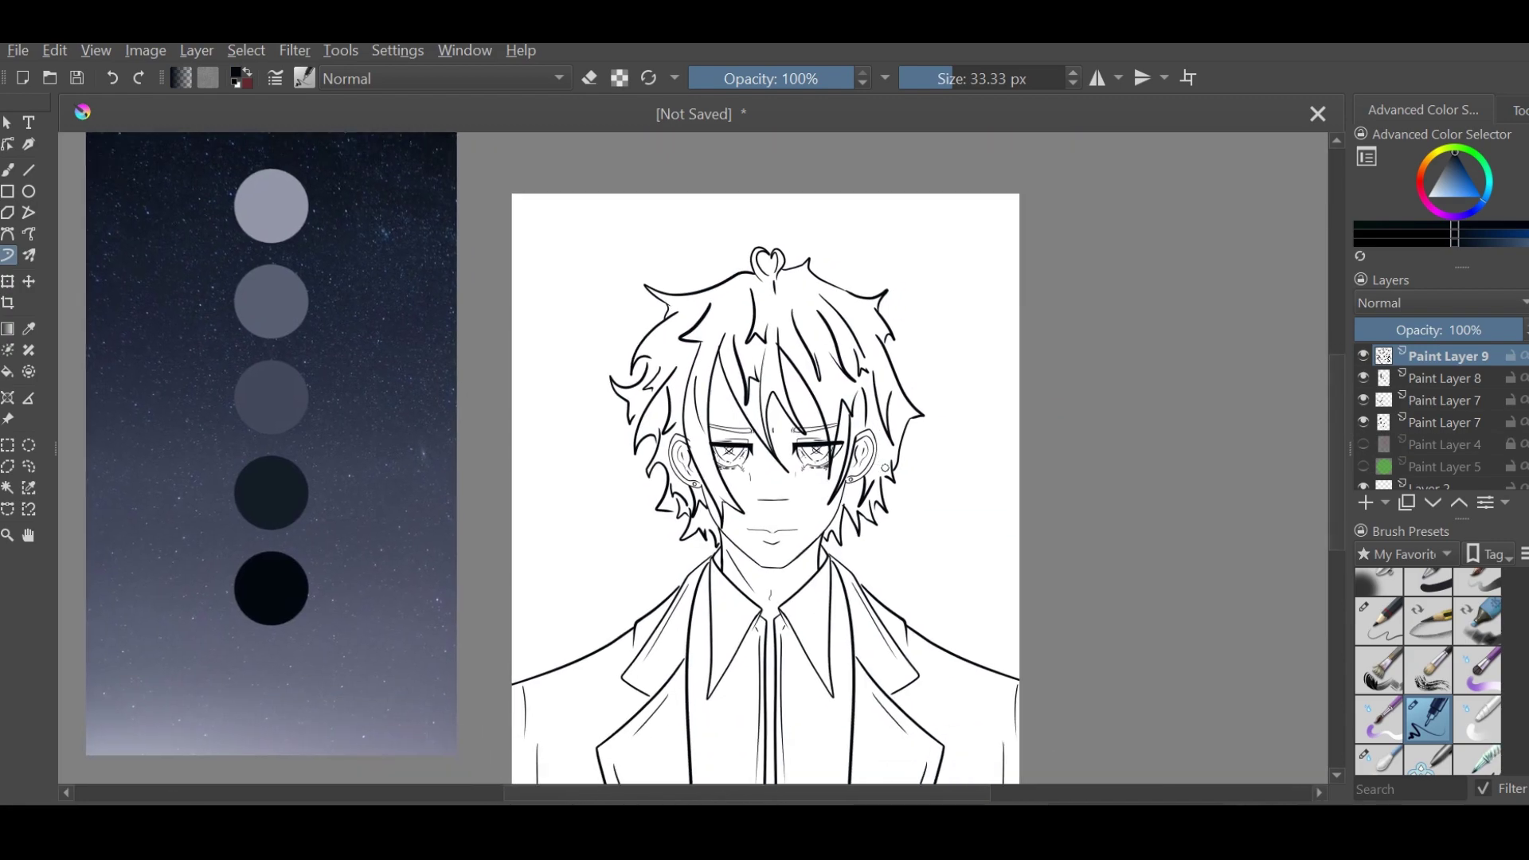
# With the sketch shown, ink the curved neckband under the chin, undoing strokes that miss the guide
pyautogui.click(1362, 444)
pyautogui.scroll(4, 800, 532)
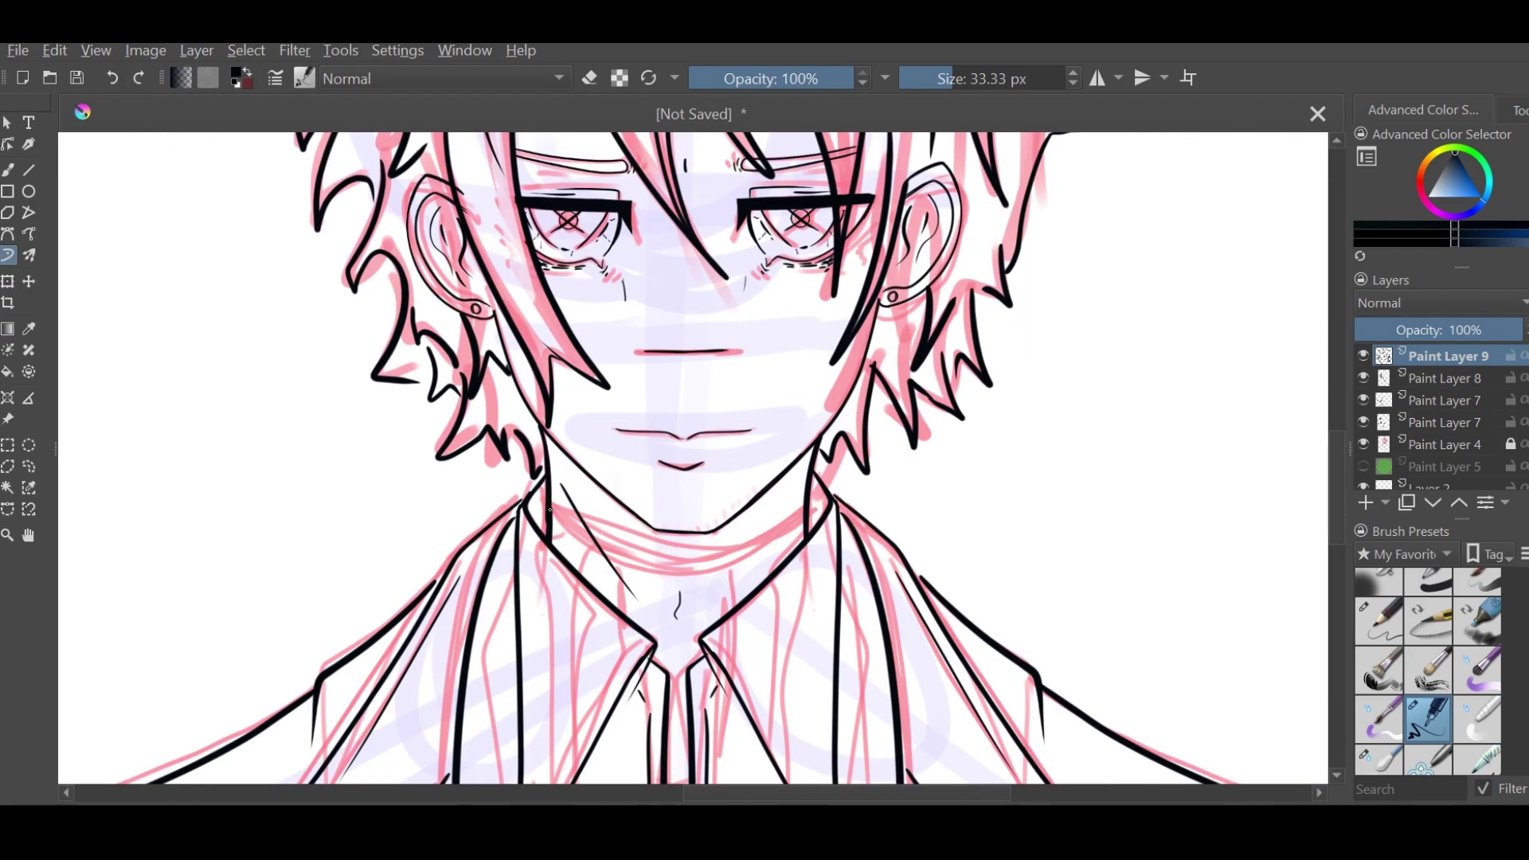
pyautogui.hotkey('ctrl', 'z')
pyautogui.moveTo(561, 510)
pyautogui.mouseDown()
pyautogui.moveTo(676, 532)
pyautogui.moveTo(801, 529)
pyautogui.moveTo(786, 545)
pyautogui.moveTo(570, 516)
pyautogui.mouseUp()
pyautogui.hotkey('ctrl', 'z')
pyautogui.hotkey('ctrl', 'z')
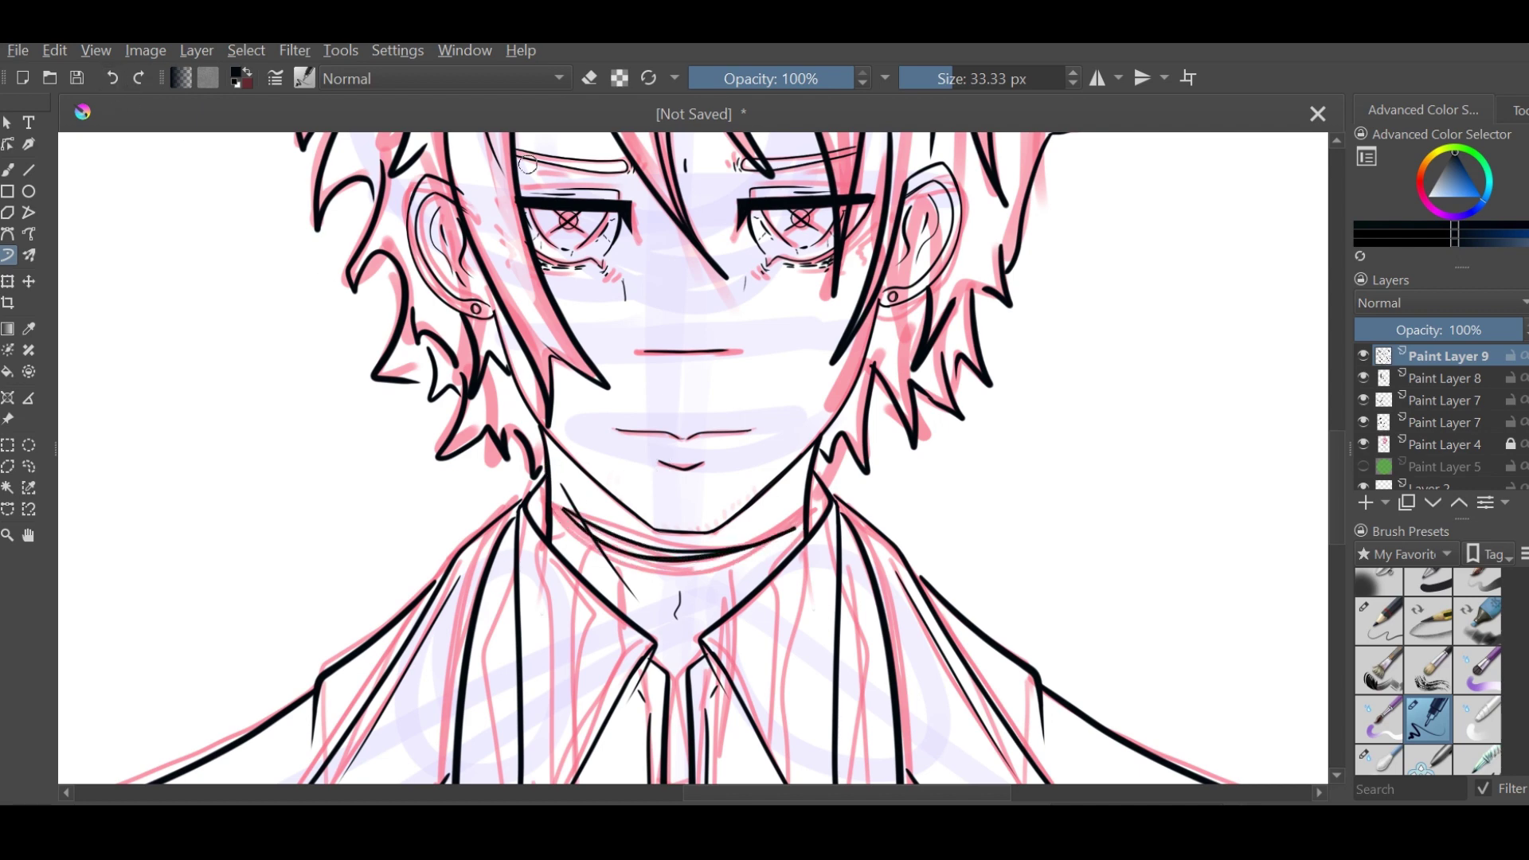
# With the sketch hidden, erase the neck, face and ear lines that overlap the hair and neckband on the lower line layers
pyautogui.click(1425, 380)
pyautogui.click(1363, 444)
pyautogui.scroll(-5, 836, 485)
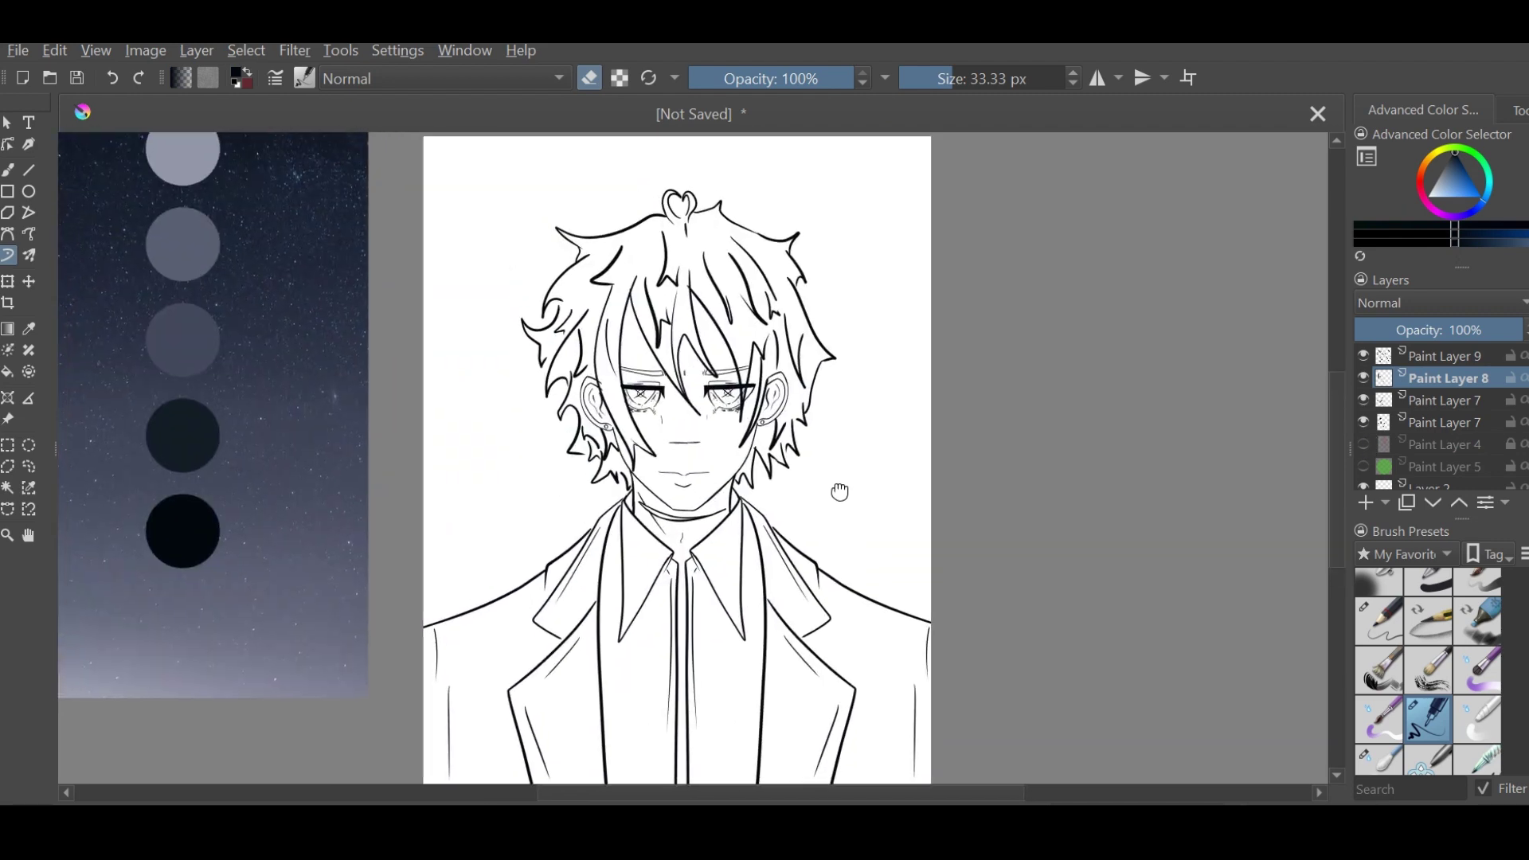
pyautogui.scroll(2, 781, 485)
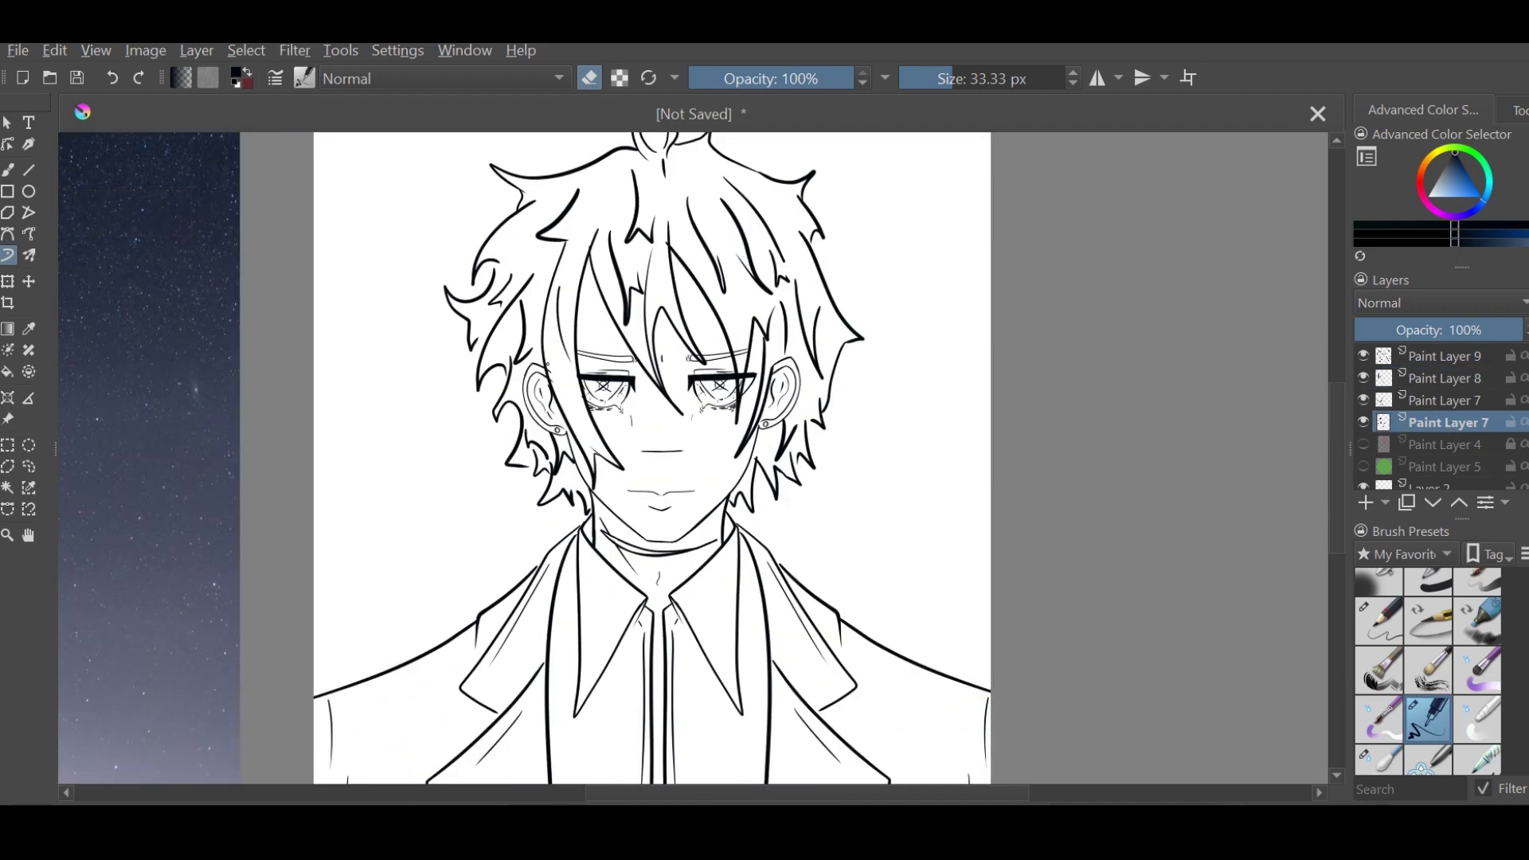
pyautogui.click(1442, 400)
pyautogui.scroll(-3, 853, 416)
pyautogui.scroll(2, 894, 438)
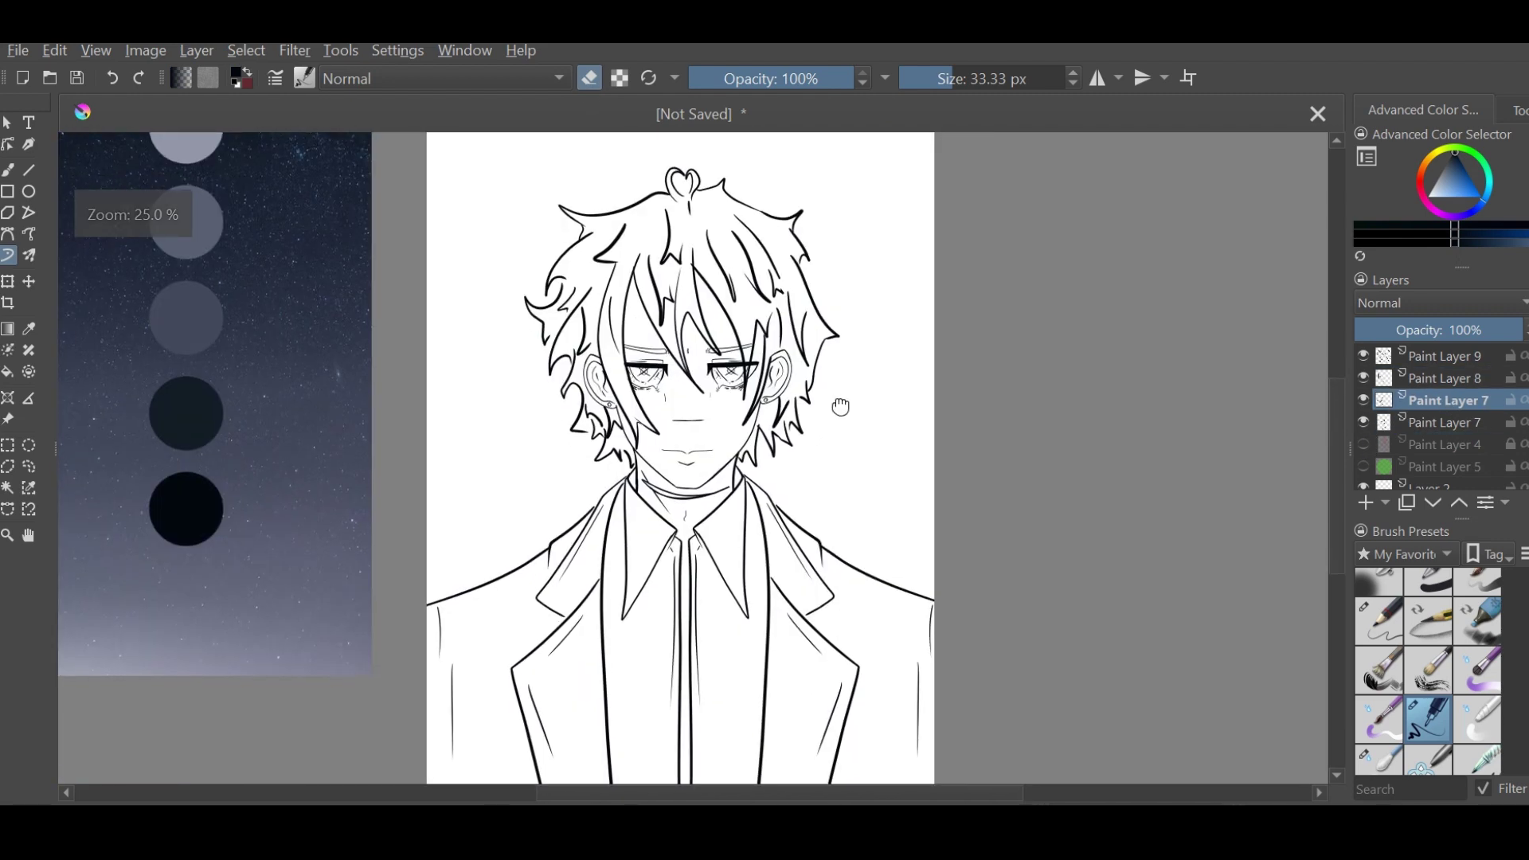
pyautogui.scroll(-2, 840, 407)
# Merge the line art layers and fill a new layer beneath them with dark blue sampled from the night sky image
pyautogui.keyDown('ctrl'); pyautogui.click(434, 375); pyautogui.keyUp('ctrl')
pyautogui.click(8, 371)
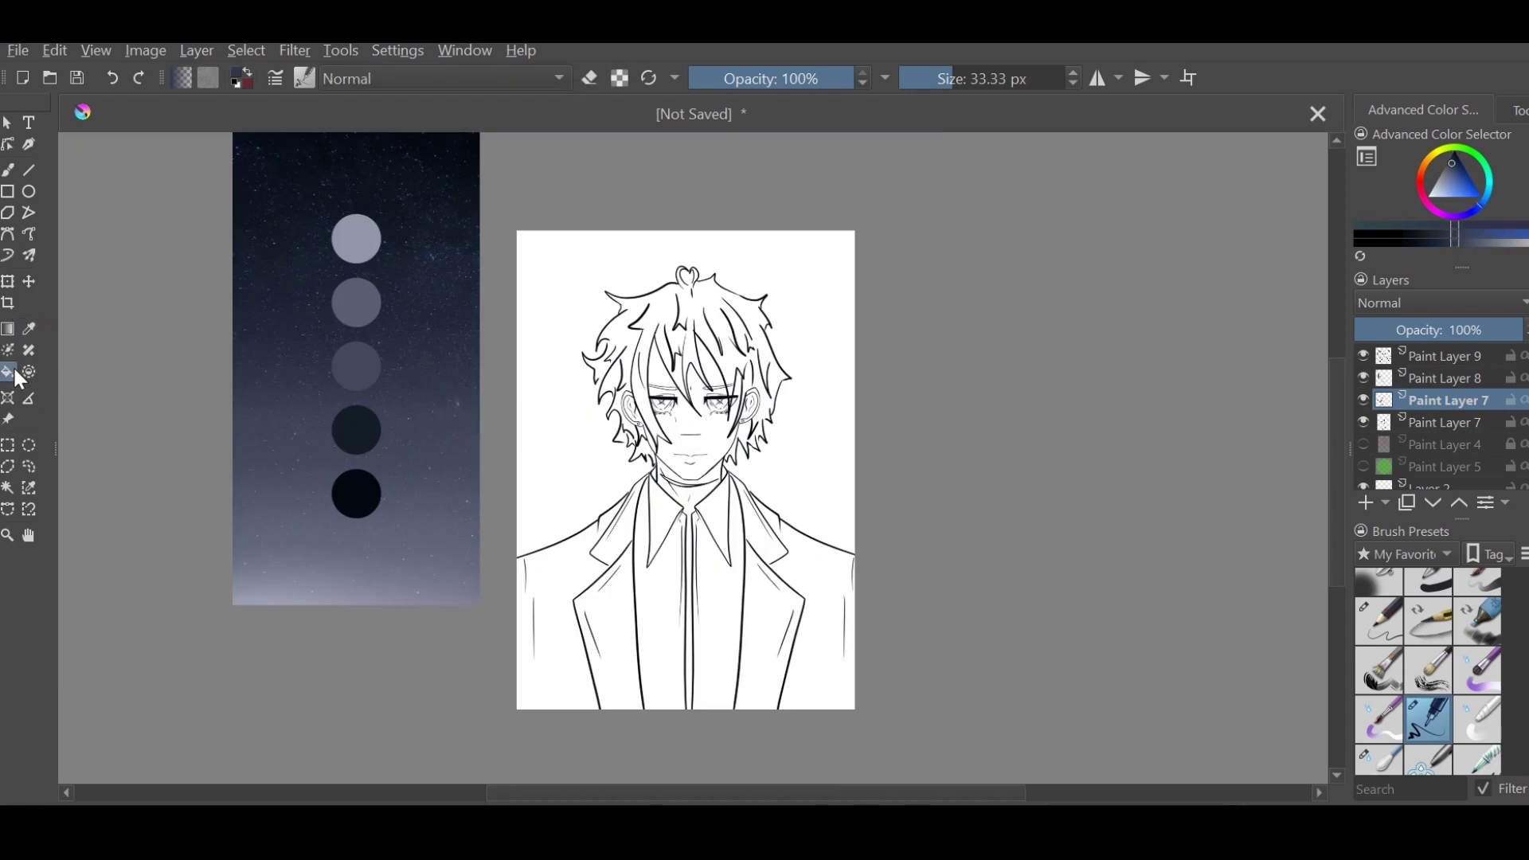
pyautogui.scroll(-1, 1425, 354)
pyautogui.click(1425, 354)
pyautogui.hotkey('ctrl', 'pagedown')
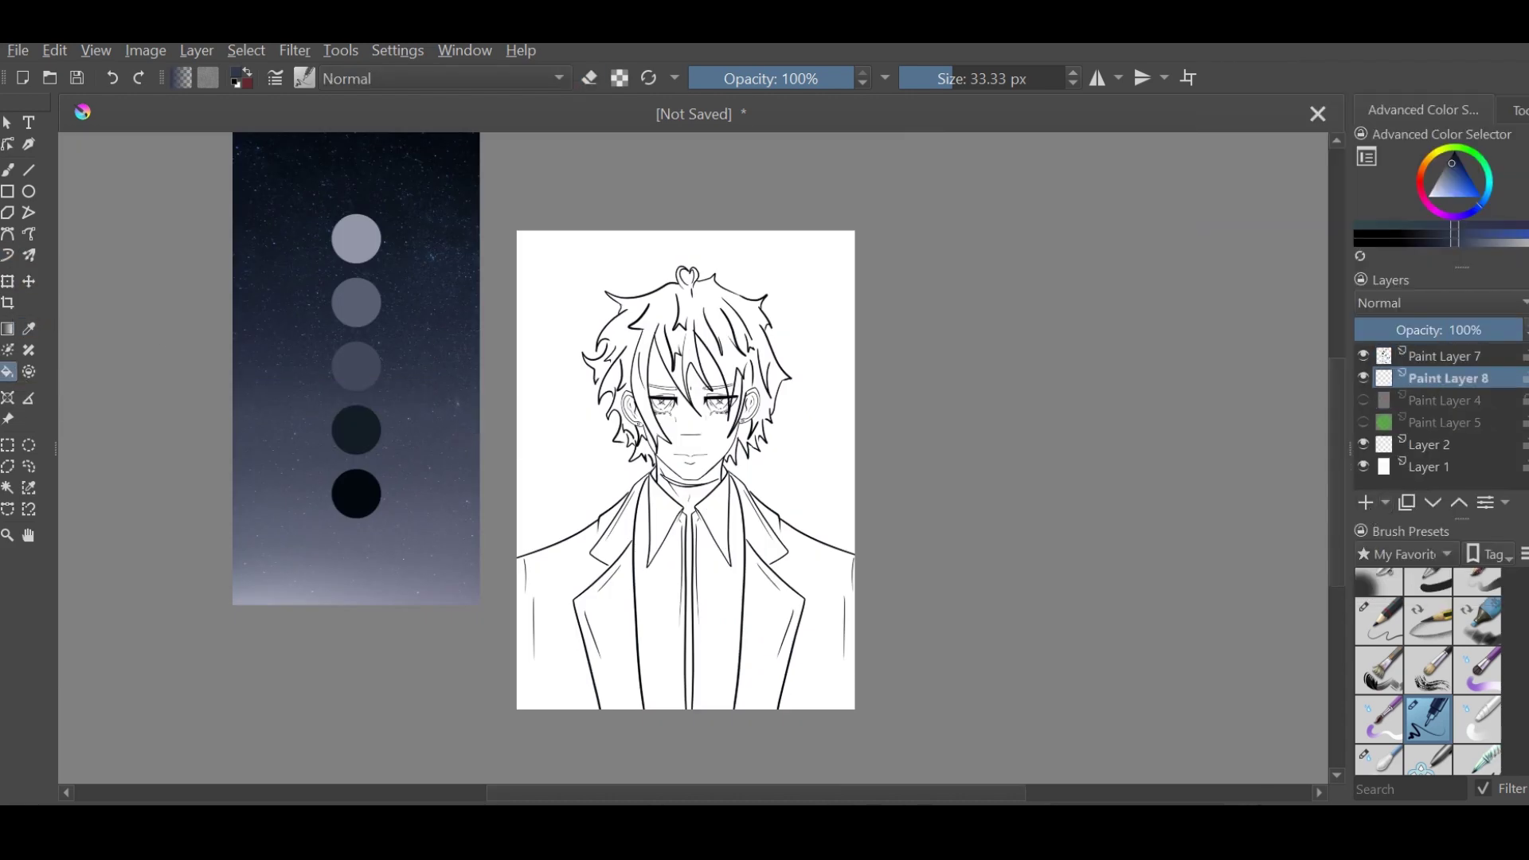
pyautogui.hotkey('shift', 'BackSpace')
# Try to reuse the green circle behind the head by raising its layer above the blue fill and filling it black
pyautogui.click(1363, 422)
pyautogui.click(1425, 422)
pyautogui.click(1459, 503)
pyautogui.click(1460, 503)
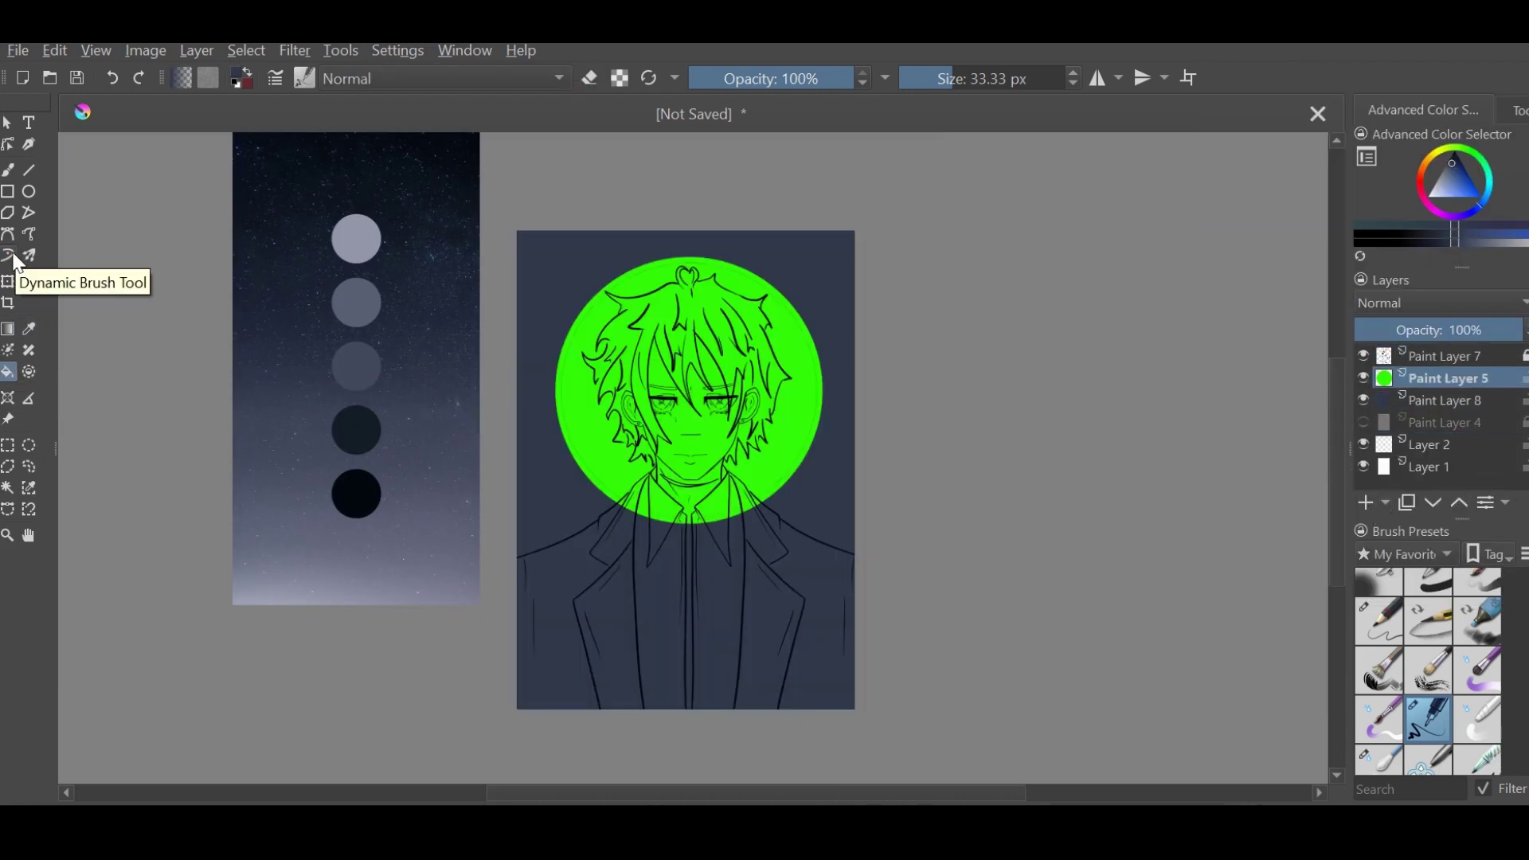
pyautogui.click(29, 487)
pyautogui.click(800, 368)
pyautogui.press('BackSpace')
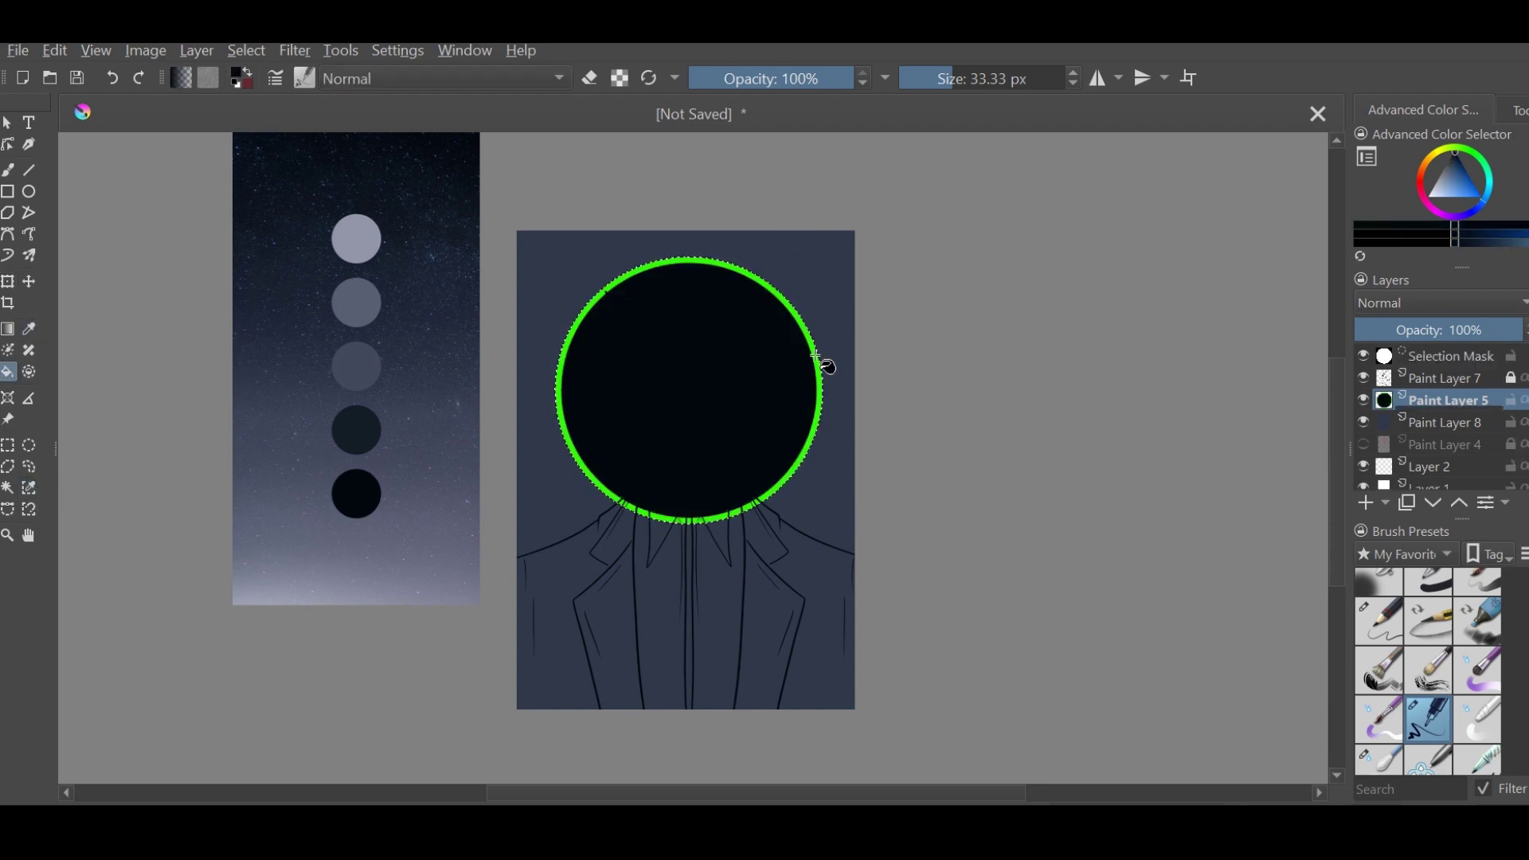
# Clear the circular selection and delete the green circle layer
pyautogui.hotkey('ctrl', 'shift', 'a')
pyautogui.hotkey('shift', 'Delete')
pyautogui.press('e')
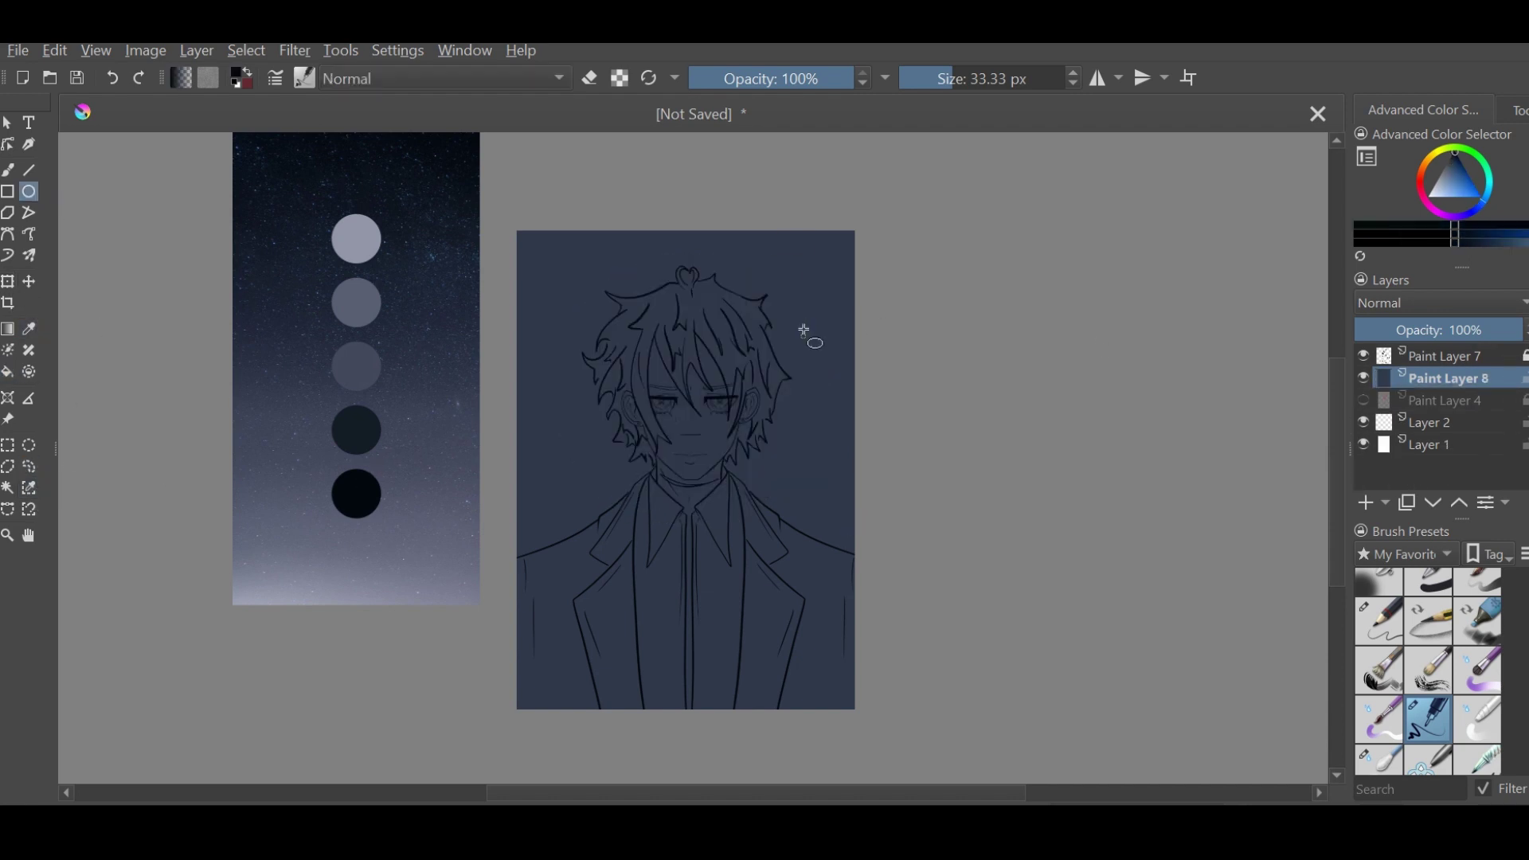
pyautogui.moveTo(607, 285); pyautogui.dragTo(768, 355)
pyautogui.hotkey('ctrl', 't')
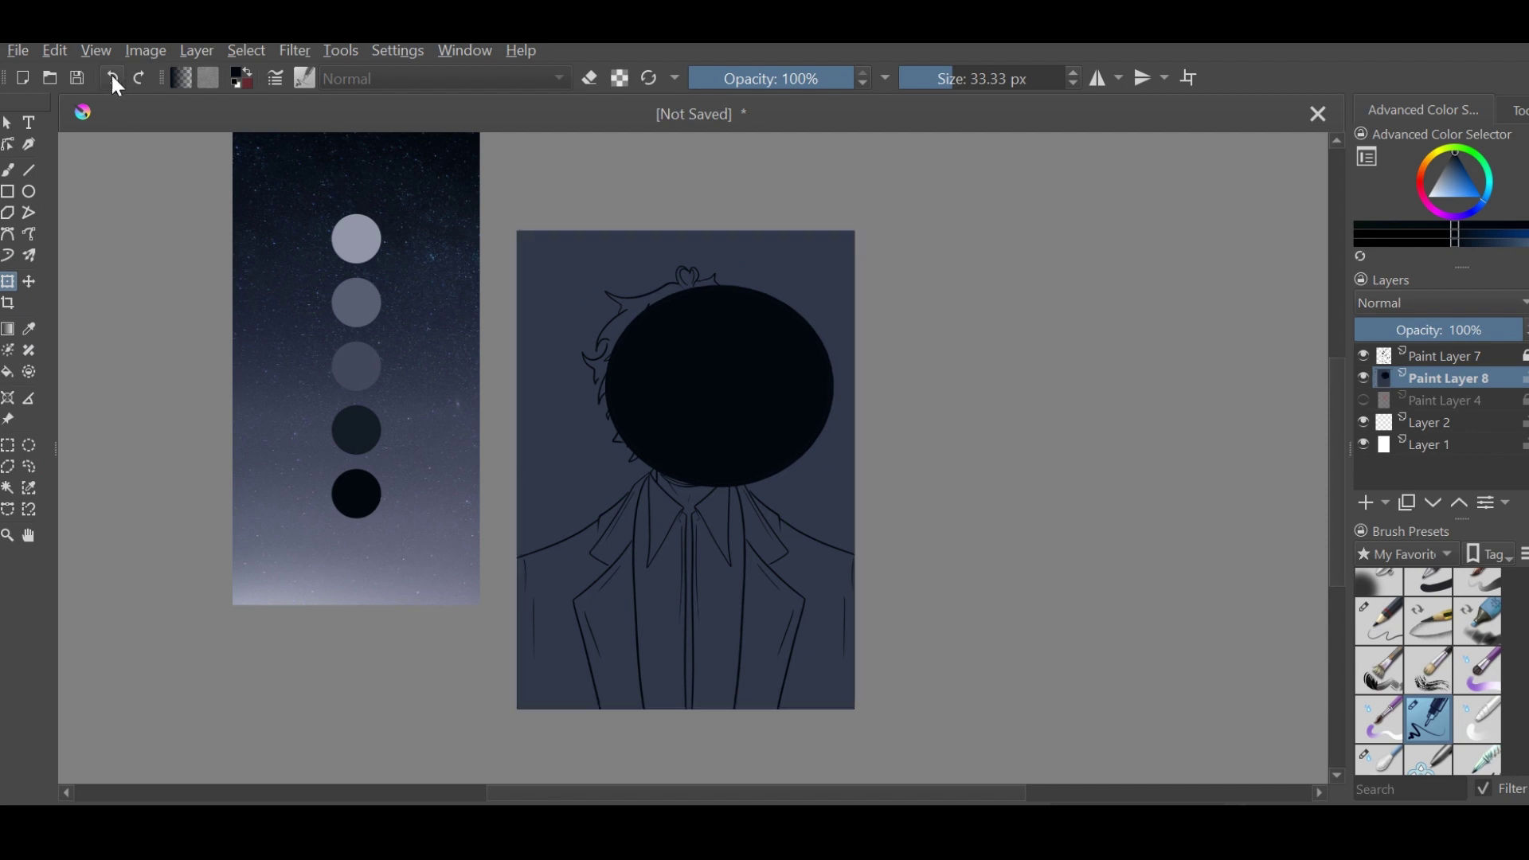
pyautogui.click(111, 75)
# On a new layer beneath the line art, create a solid black circle, then enlarge and centre it behind the head
pyautogui.press('Insert')
pyautogui.press('e')
pyautogui.moveTo(646, 354); pyautogui.dragTo(739, 525)
pyautogui.press('f')
pyautogui.click(714, 401)
pyautogui.hotkey('ctrl', 't')
pyautogui.moveTo(738, 354); pyautogui.dragTo(795, 505)
pyautogui.moveTo(760, 382)
pyautogui.mouseDown()
pyautogui.moveTo(757, 358)
pyautogui.moveTo(771, 375)
pyautogui.mouseUp()
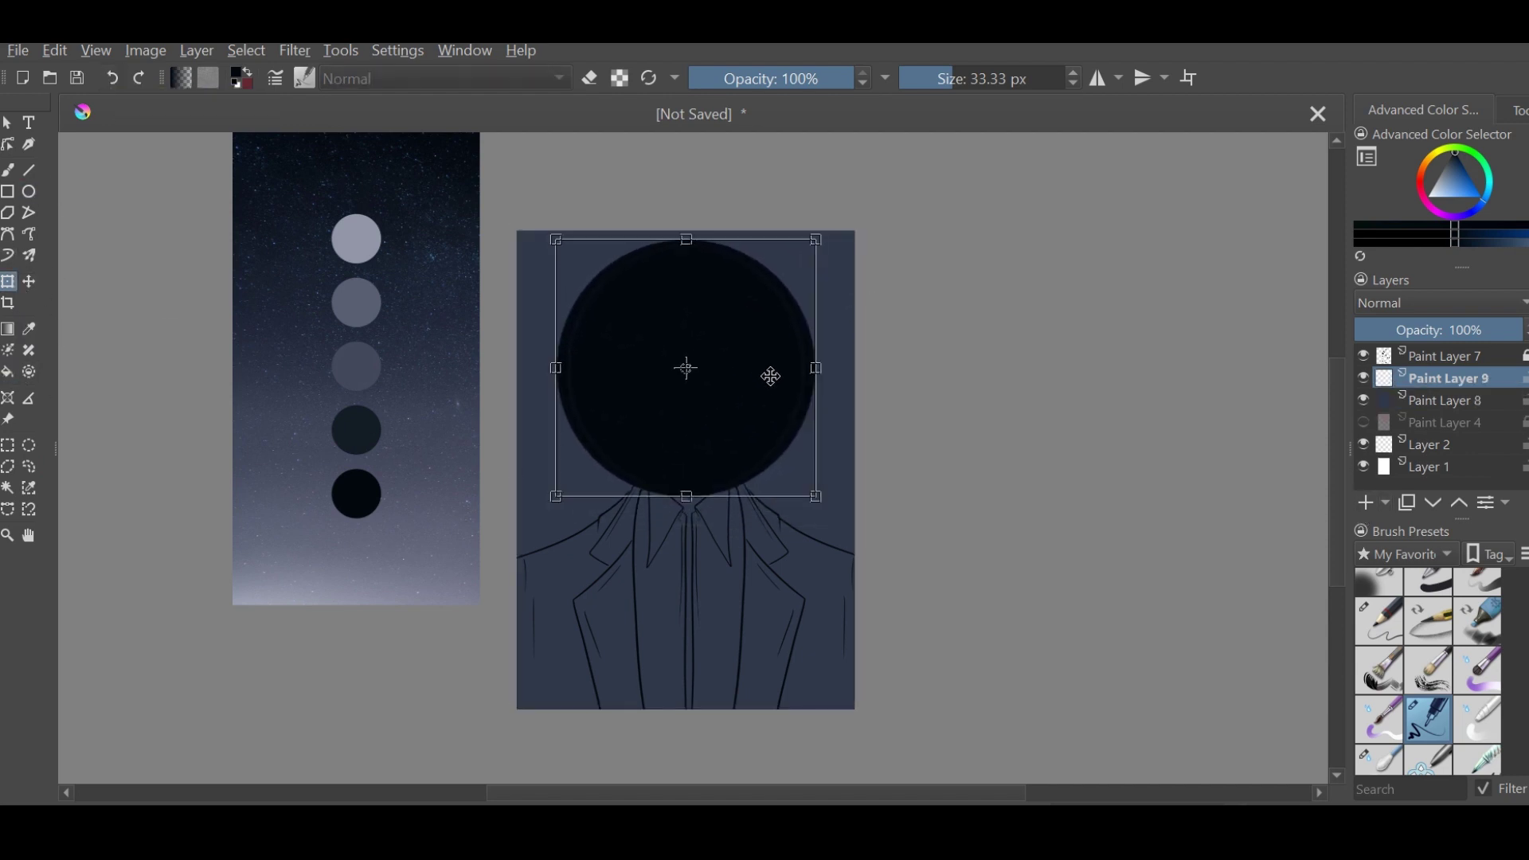
pyautogui.rightClick(1179, 417)
# Lower the circle layer's opacity to 41% and paint drips from its lower edge with a 175.07 px dynamic brush
pyautogui.click(1424, 329)
pyautogui.press('+')
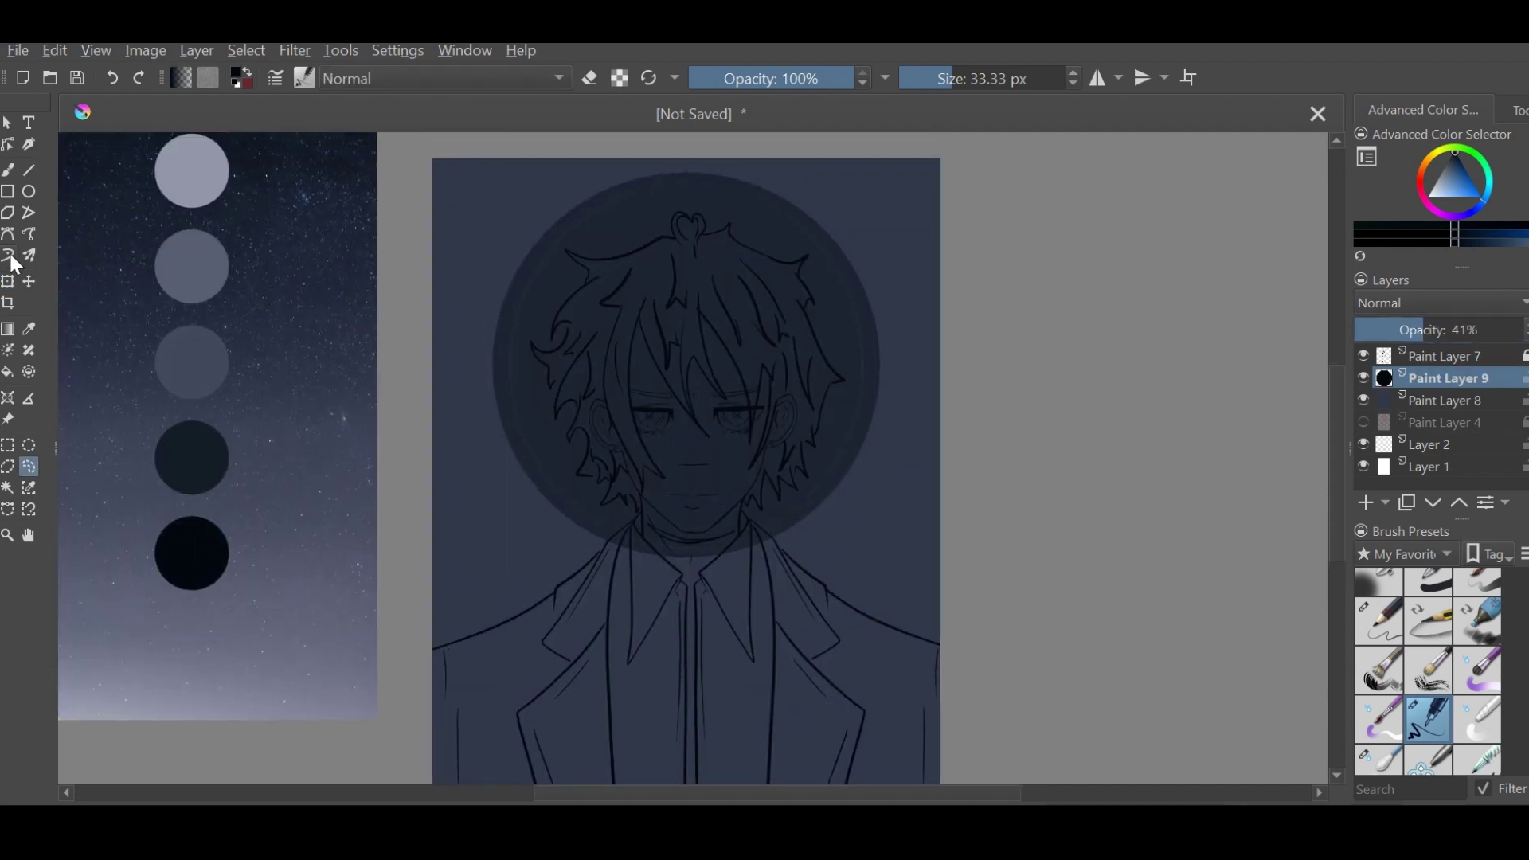
pyautogui.click(7, 256)
pyautogui.keyDown('shift'); pyautogui.moveTo(591, 406); pyautogui.dragTo(621, 406); pyautogui.keyUp('shift')
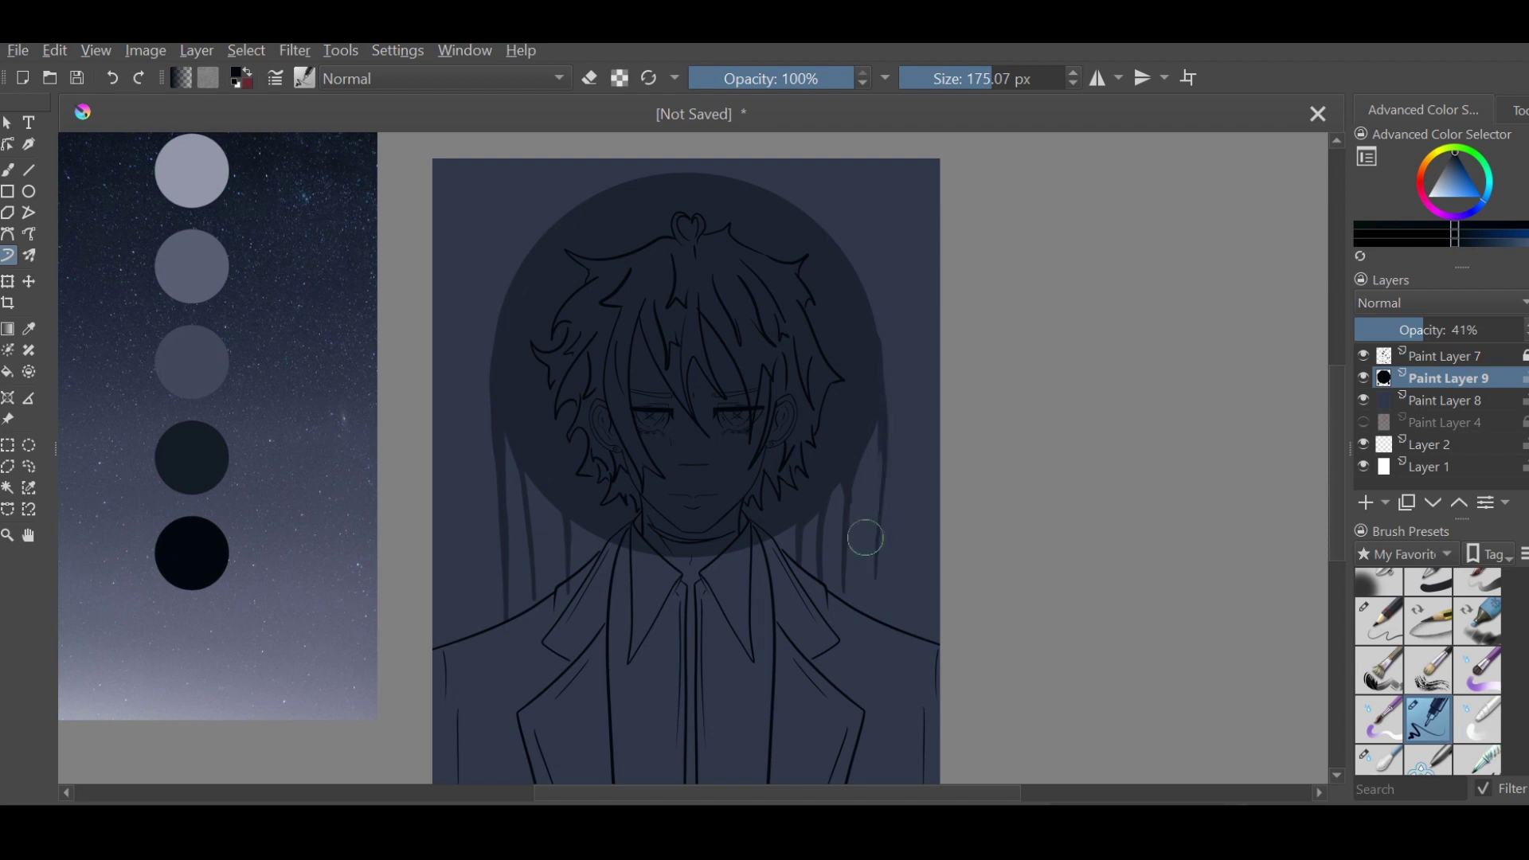
# Preview the dripping circle at 100% opacity, reduce its opacity again and add a new layer above it
pyautogui.click(1517, 330)
pyautogui.press('-')
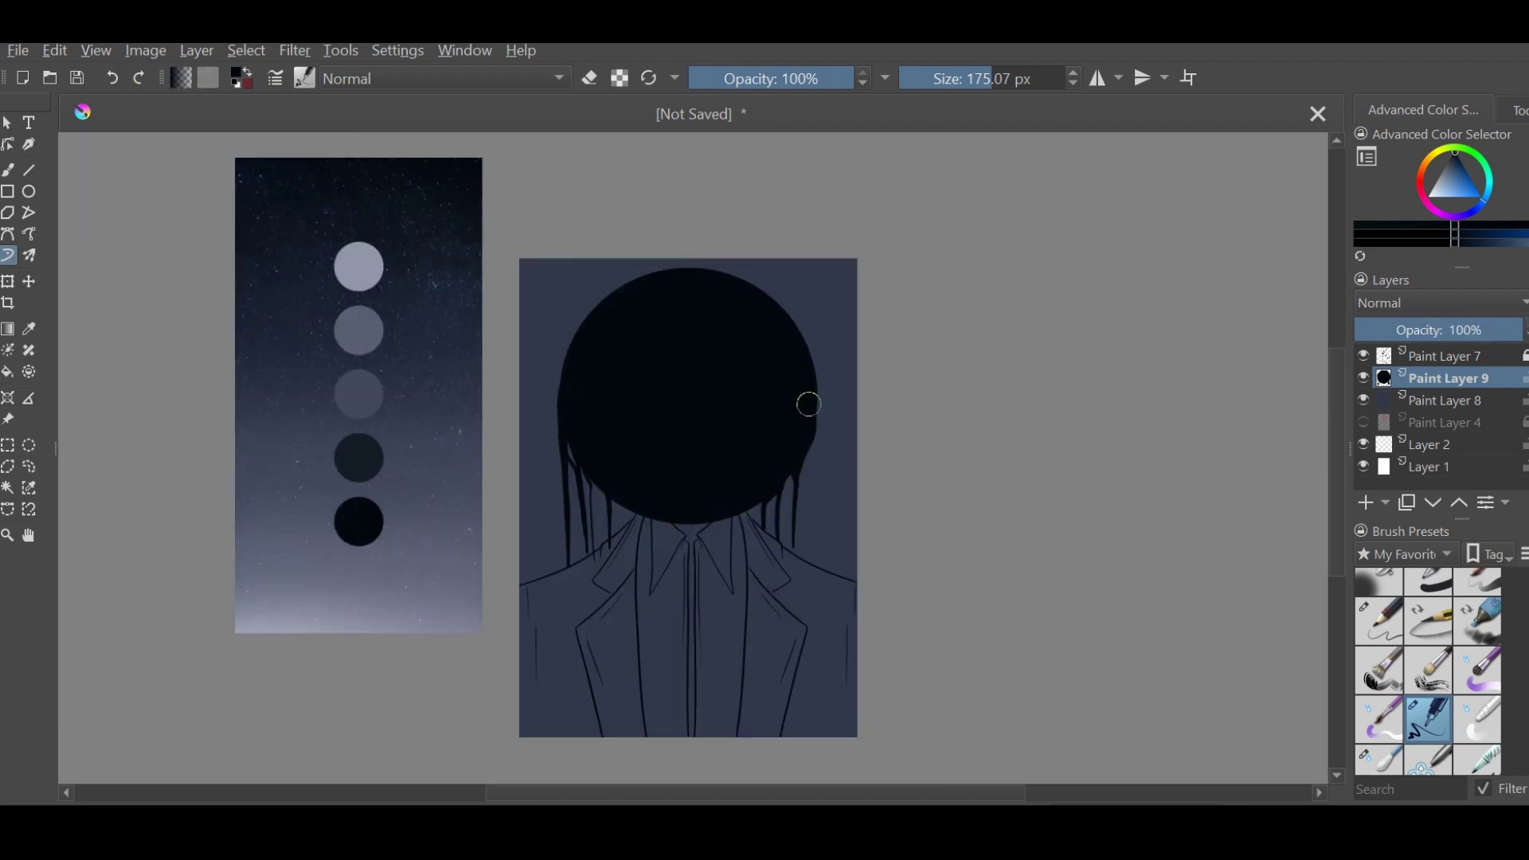
pyautogui.moveTo(1427, 335); pyautogui.dragTo(1401, 333)
pyautogui.click(1366, 503)
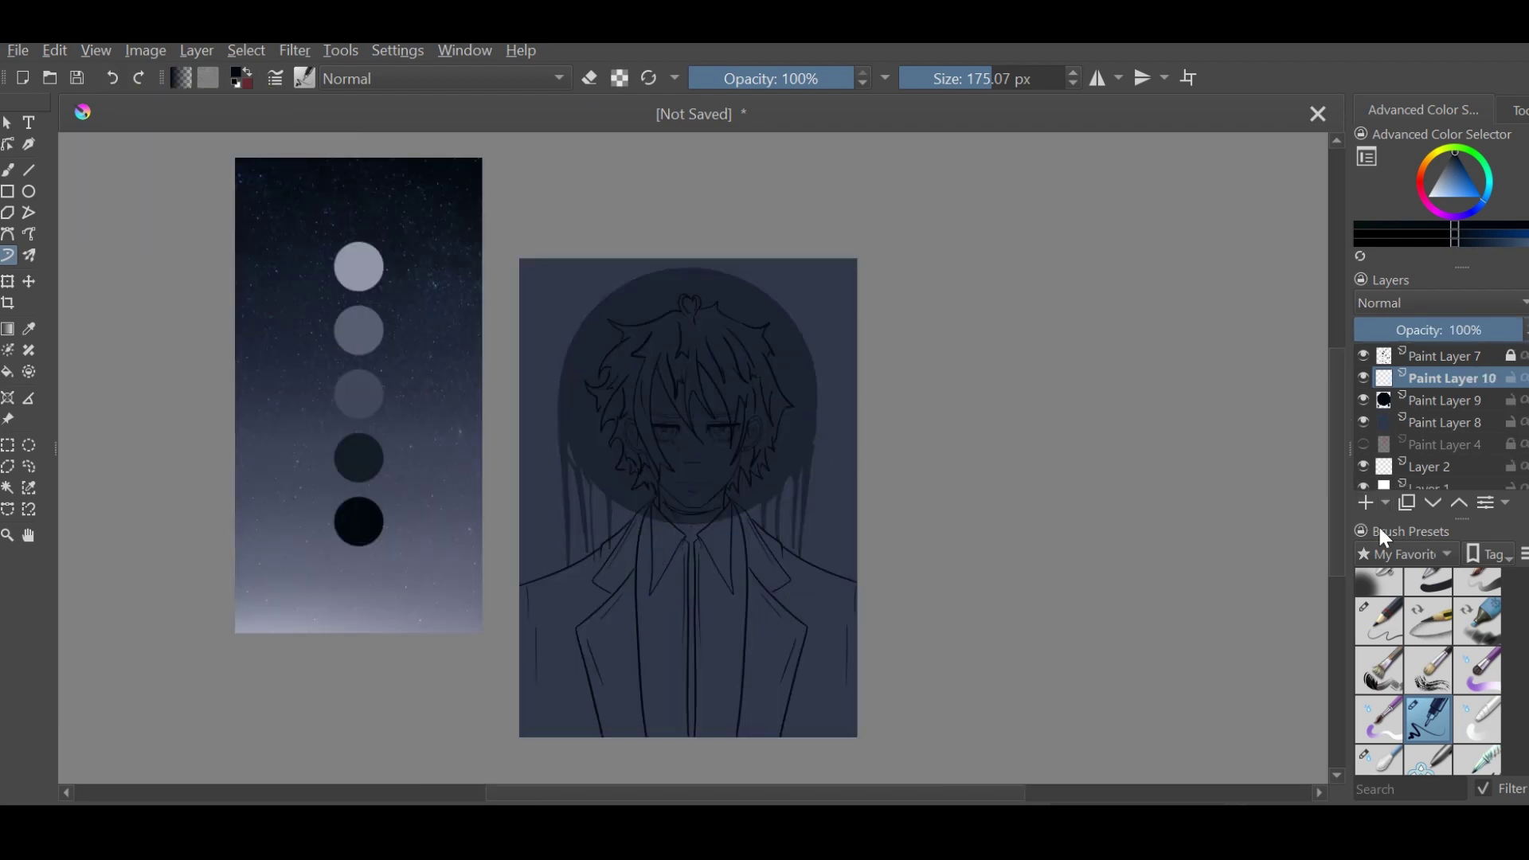
# Recolour the dripping circle, testing dark teal, blue and navy fills before settling on near-black
pyautogui.click(7, 372)
pyautogui.press('pagedown')
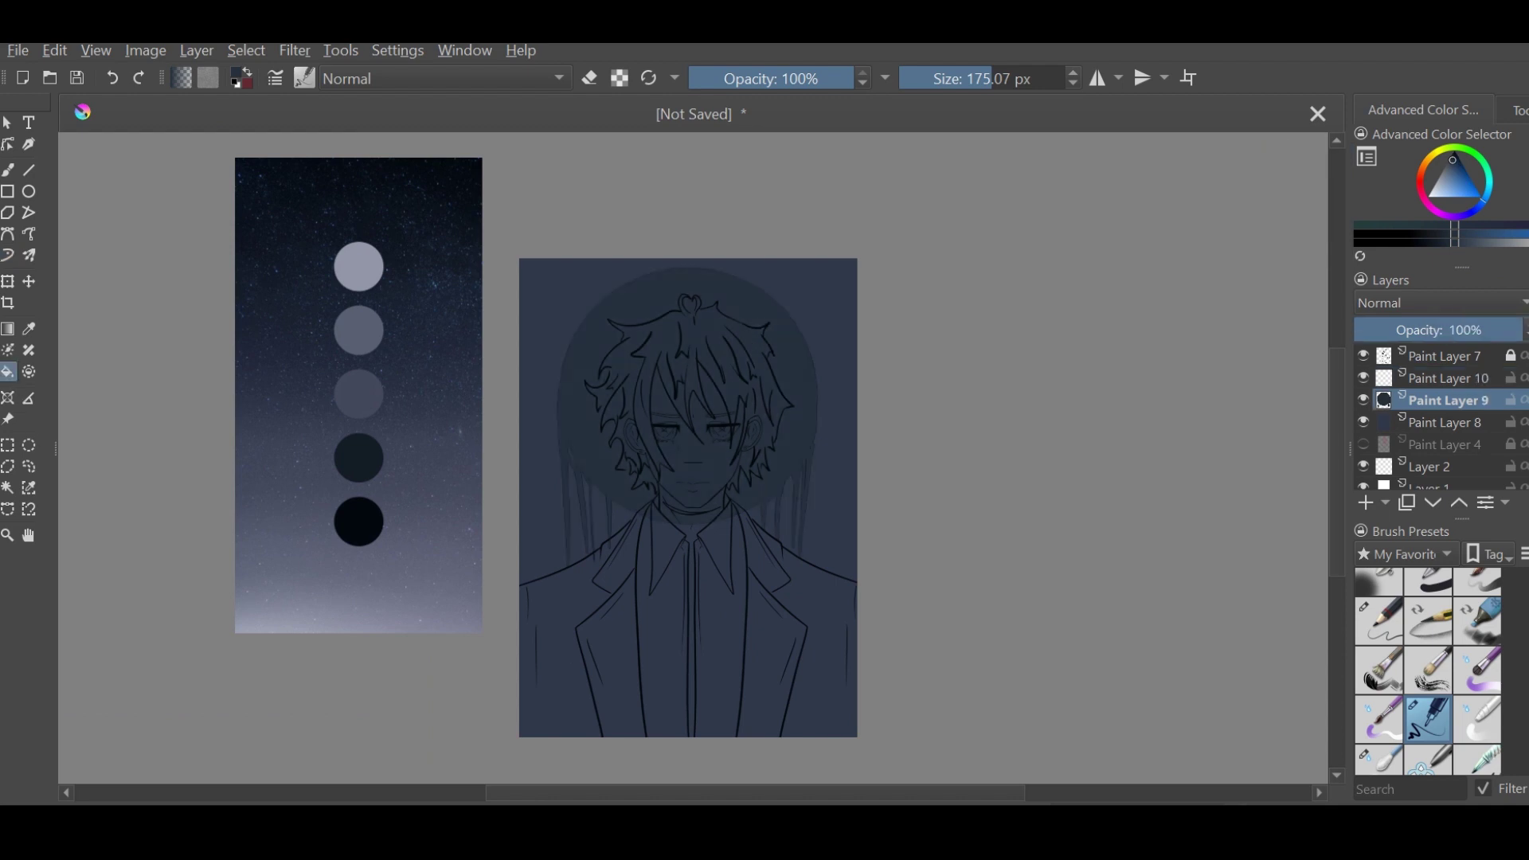
pyautogui.click(1457, 169)
pyautogui.click(820, 473)
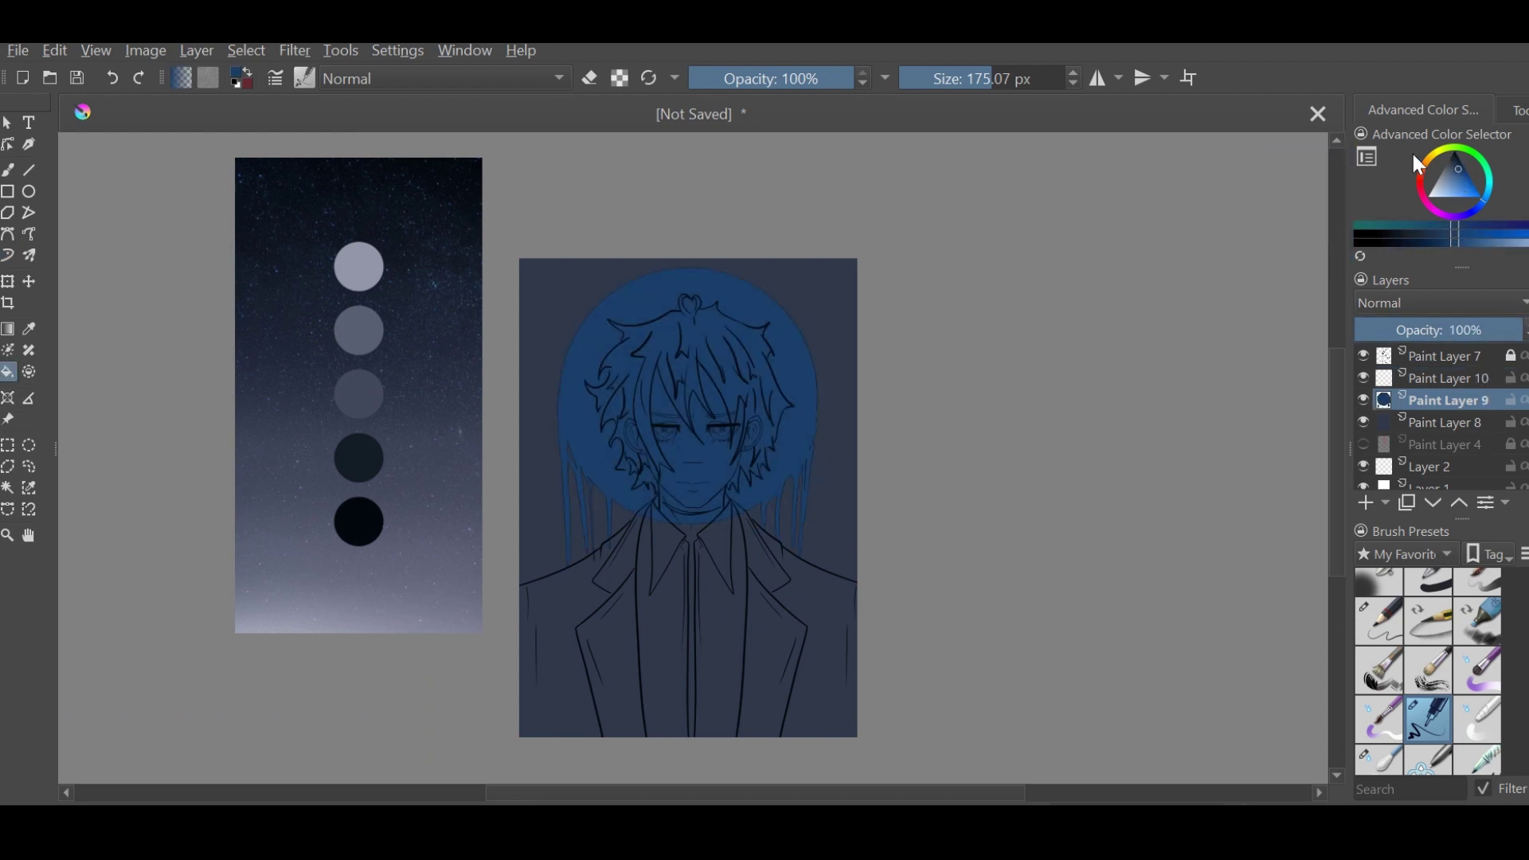
pyautogui.click(1456, 164)
pyautogui.click(812, 386)
pyautogui.click(1456, 160)
pyautogui.click(812, 386)
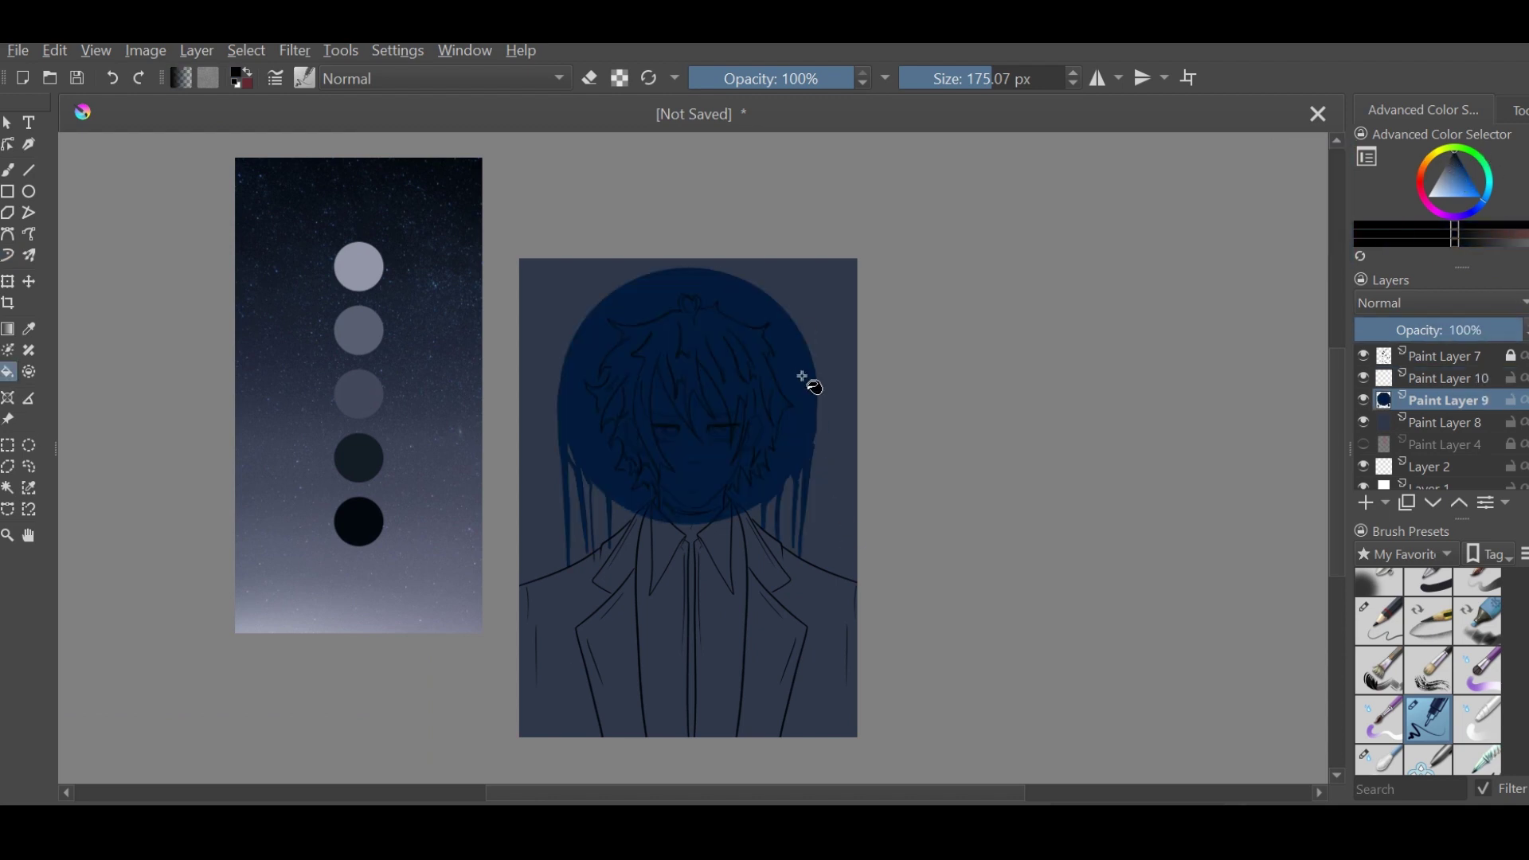
pyautogui.hotkey('ctrl', 'z')
pyautogui.hotkey('ctrl', 'z')
# Add a layer above the dripping circle and roughly block in the face and neck with the lightest palette colour using a 311.97 px brush
pyautogui.click(1366, 503)
pyautogui.keyDown('ctrl'); pyautogui.click(358, 265); pyautogui.keyUp('ctrl')
pyautogui.click(9, 170)
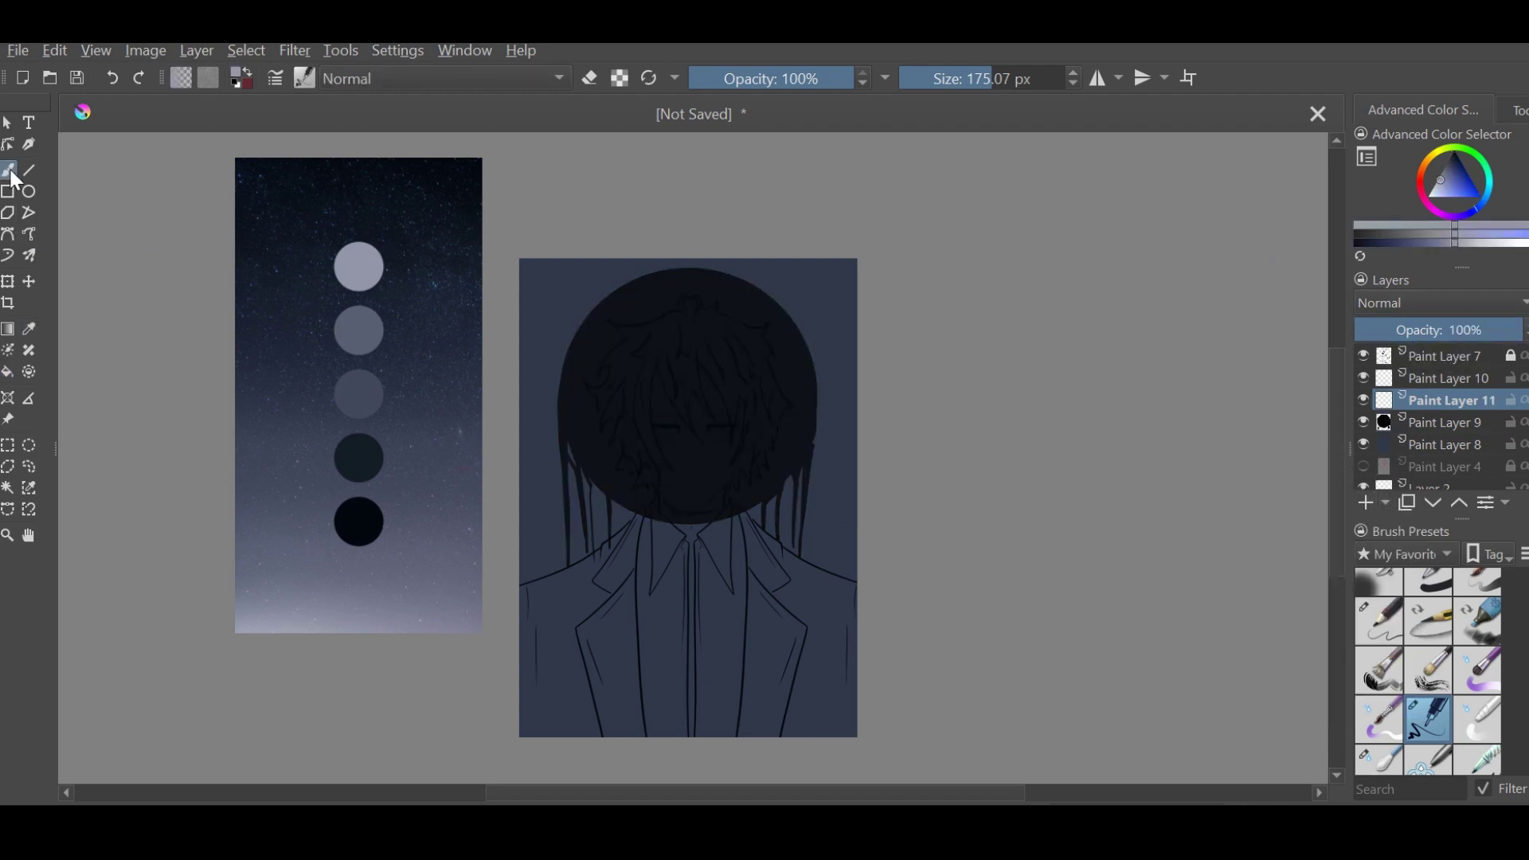
pyautogui.moveTo(983, 78); pyautogui.dragTo(1005, 78)
pyautogui.moveTo(681, 422); pyautogui.dragTo(684, 533)
pyautogui.moveTo(668, 366)
pyautogui.mouseDown()
pyautogui.moveTo(700, 478)
pyautogui.moveTo(756, 430)
pyautogui.mouseUp()
pyautogui.moveTo(629, 398); pyautogui.dragTo(653, 494)
pyautogui.moveTo(661, 335); pyautogui.dragTo(633, 398)
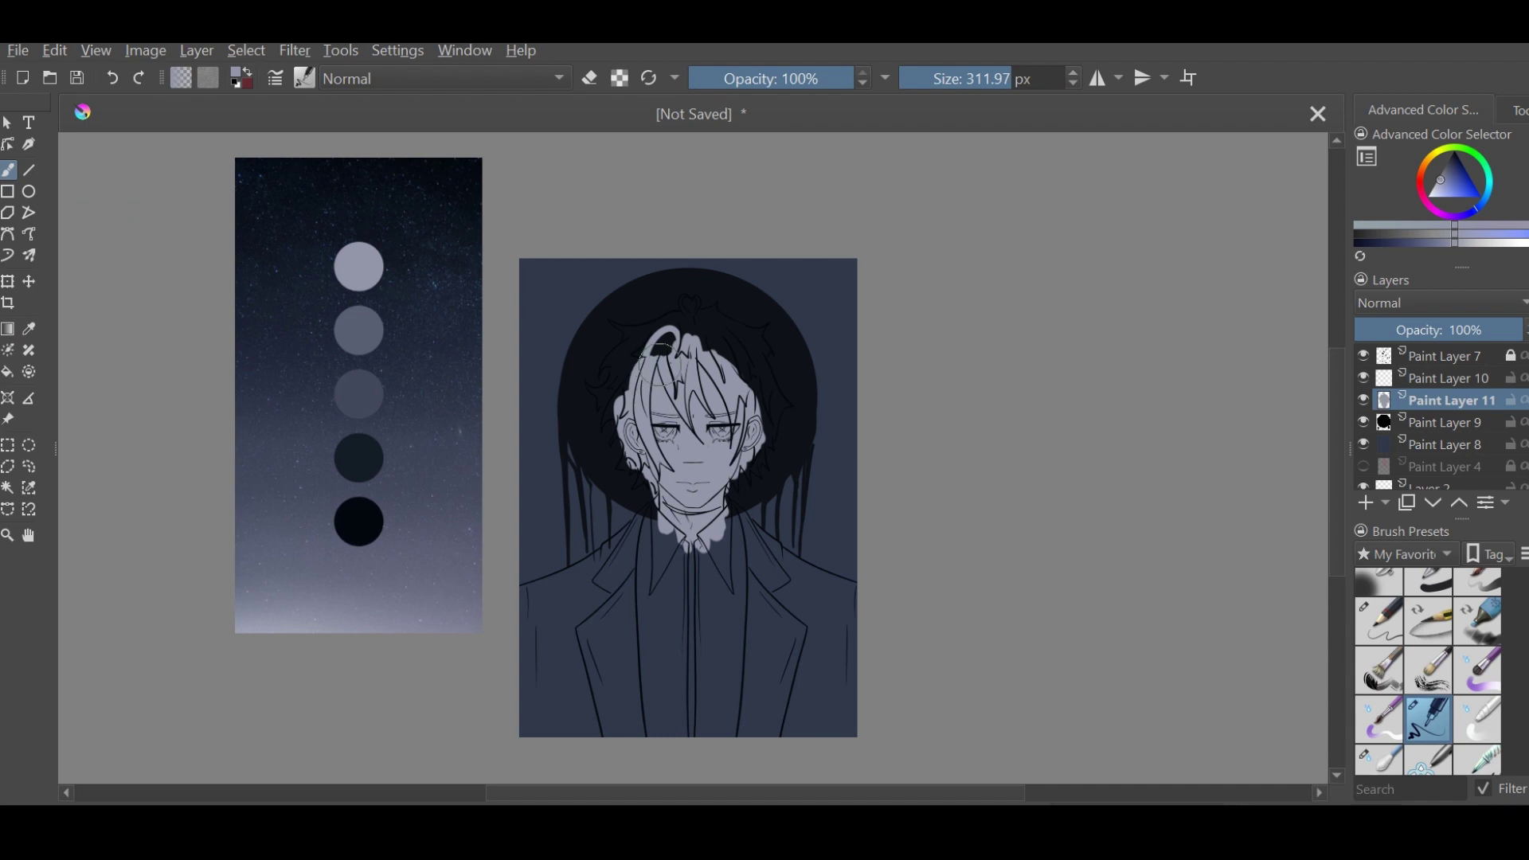
# Fill both irises with a darker muted violet-grey and set the brush size to 43.43 px
pyautogui.keyDown('ctrl'); pyautogui.click(662, 348); pyautogui.keyUp('ctrl')
pyautogui.click(8, 256)
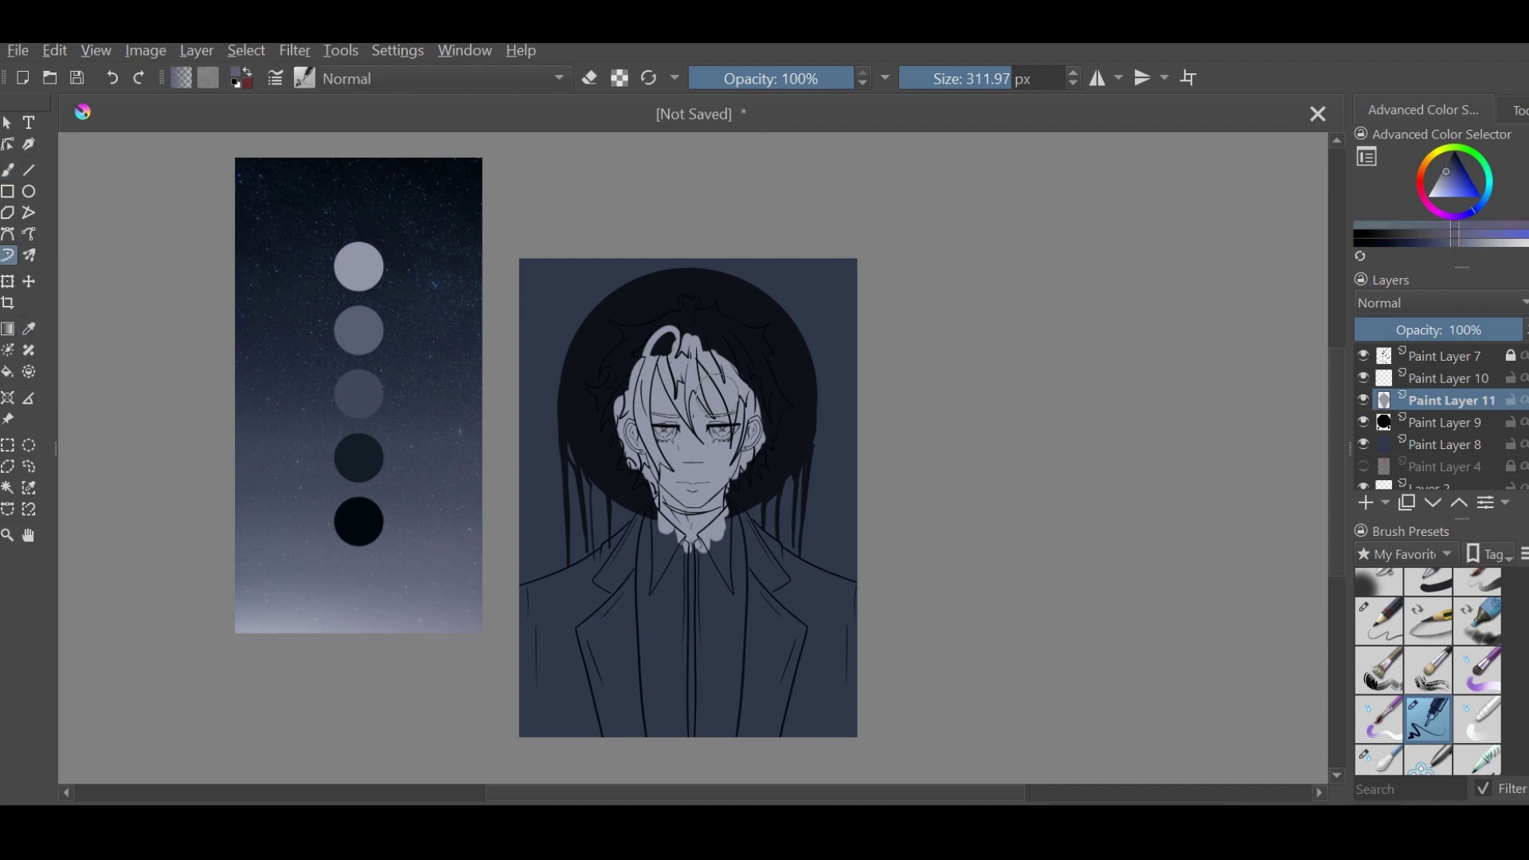
pyautogui.press('+')
pyautogui.press('+')
pyautogui.press('+')
pyautogui.click(960, 78)
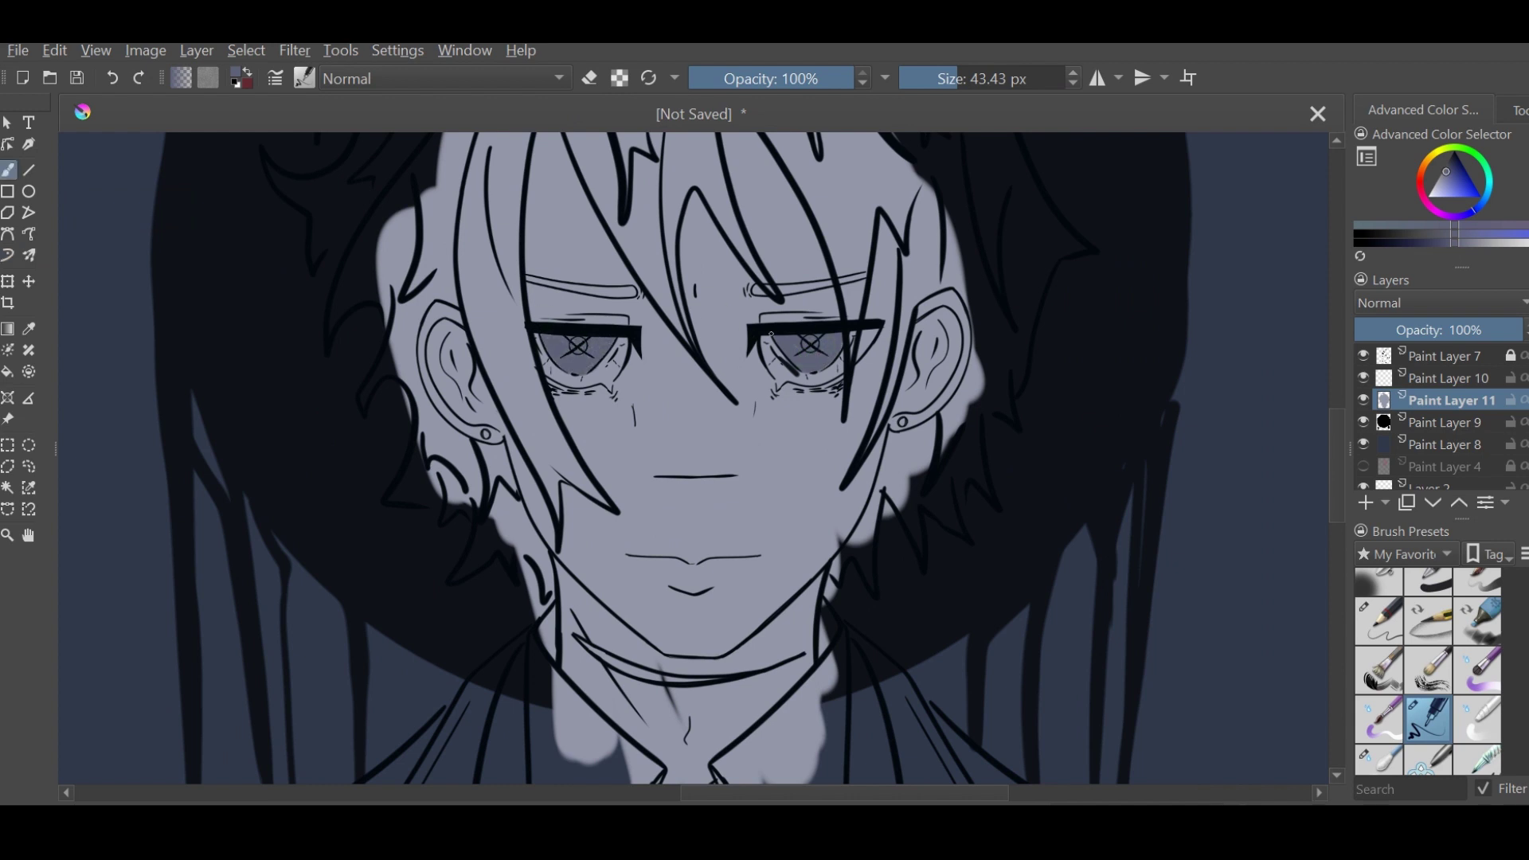
# Paint the whites of both eyes and small pupil highlights in near-white with the 43.43 px brush
pyautogui.keyDown('ctrl'); pyautogui.click(538, 353); pyautogui.keyUp('ctrl')
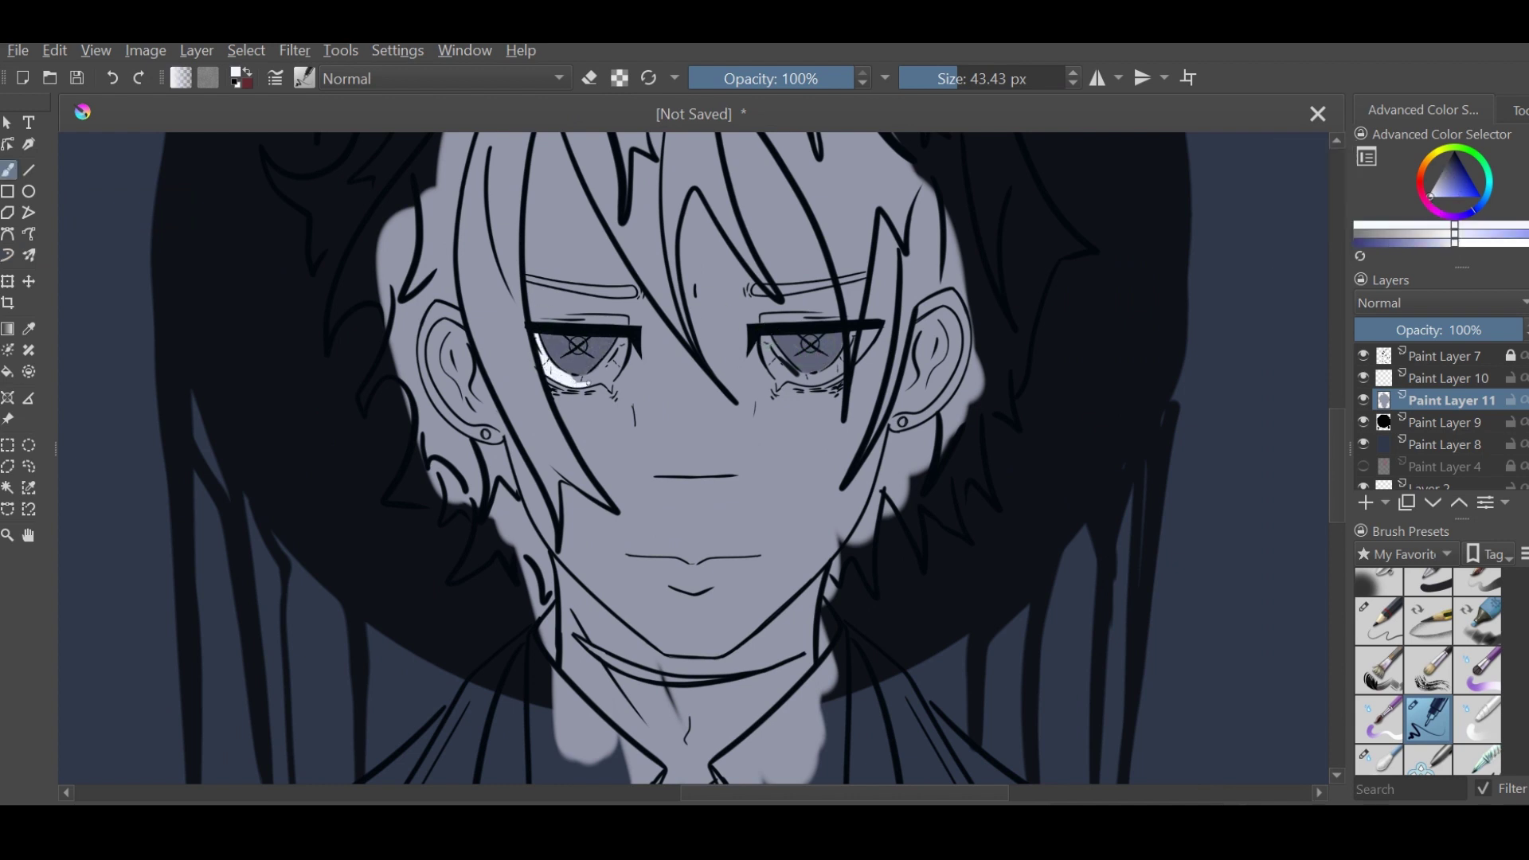
pyautogui.moveTo(609, 341)
pyautogui.mouseDown()
pyautogui.moveTo(623, 368)
pyautogui.moveTo(609, 407)
pyautogui.mouseUp()
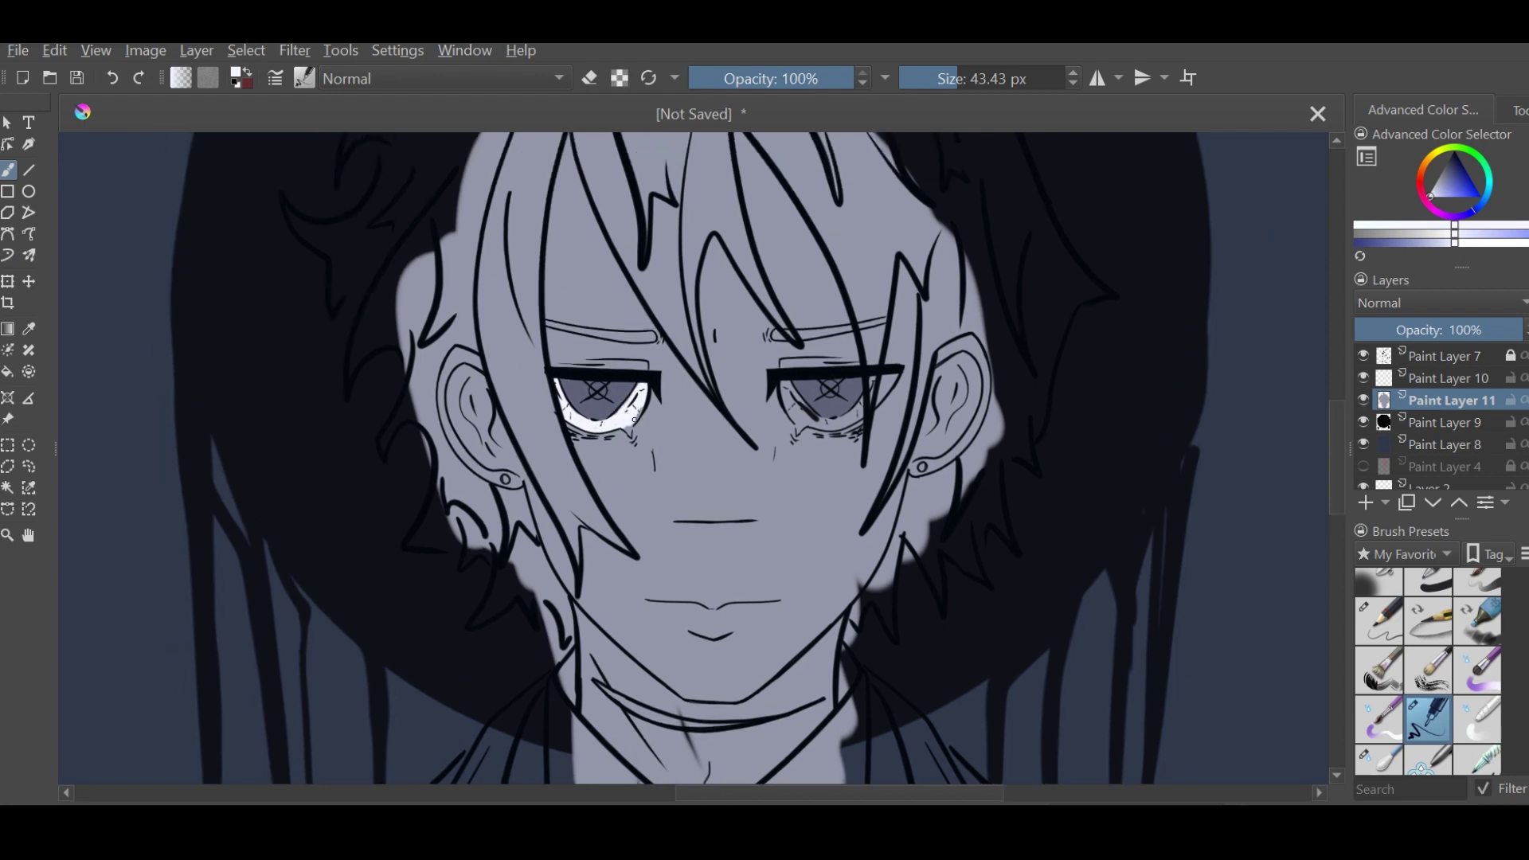
pyautogui.press('-')
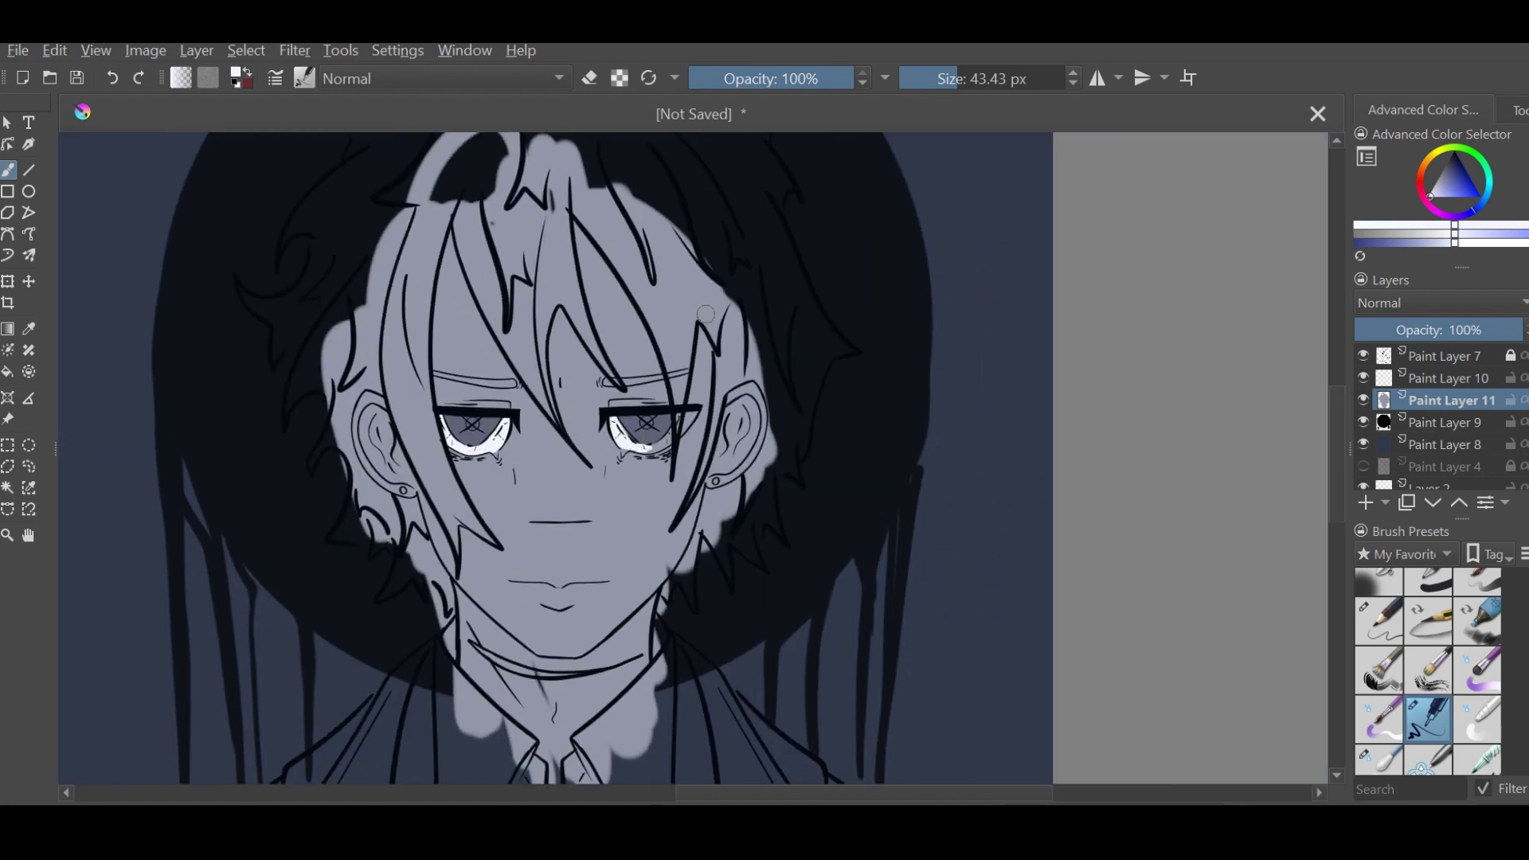
pyautogui.press('+')
pyautogui.moveTo(675, 406); pyautogui.dragTo(697, 370)
pyautogui.moveTo(608, 446); pyautogui.dragTo(655, 410)
pyautogui.moveTo(681, 381); pyautogui.dragTo(828, 427)
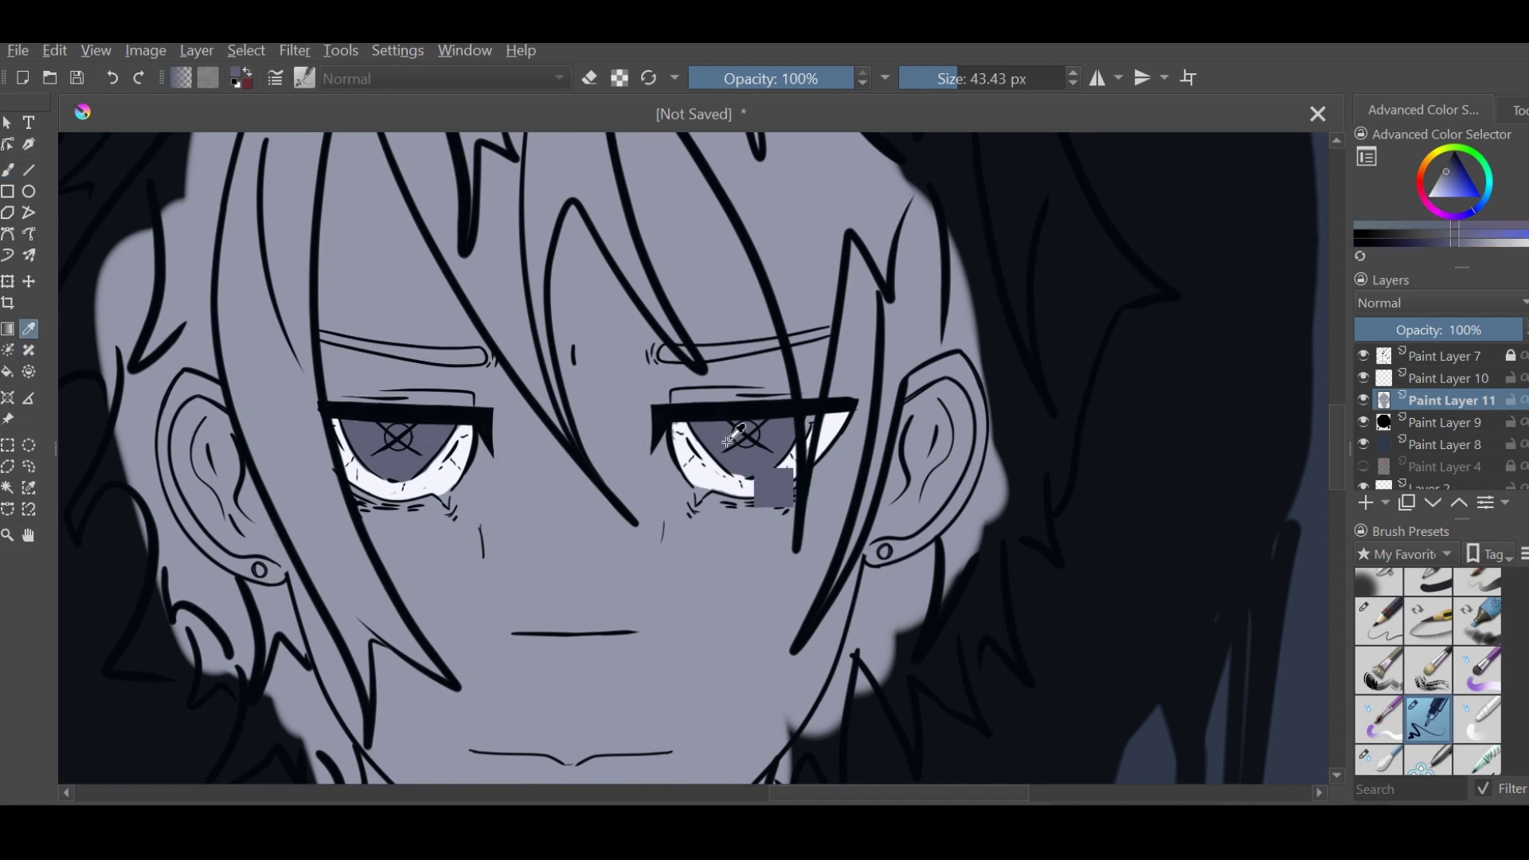
pyautogui.click(8, 254)
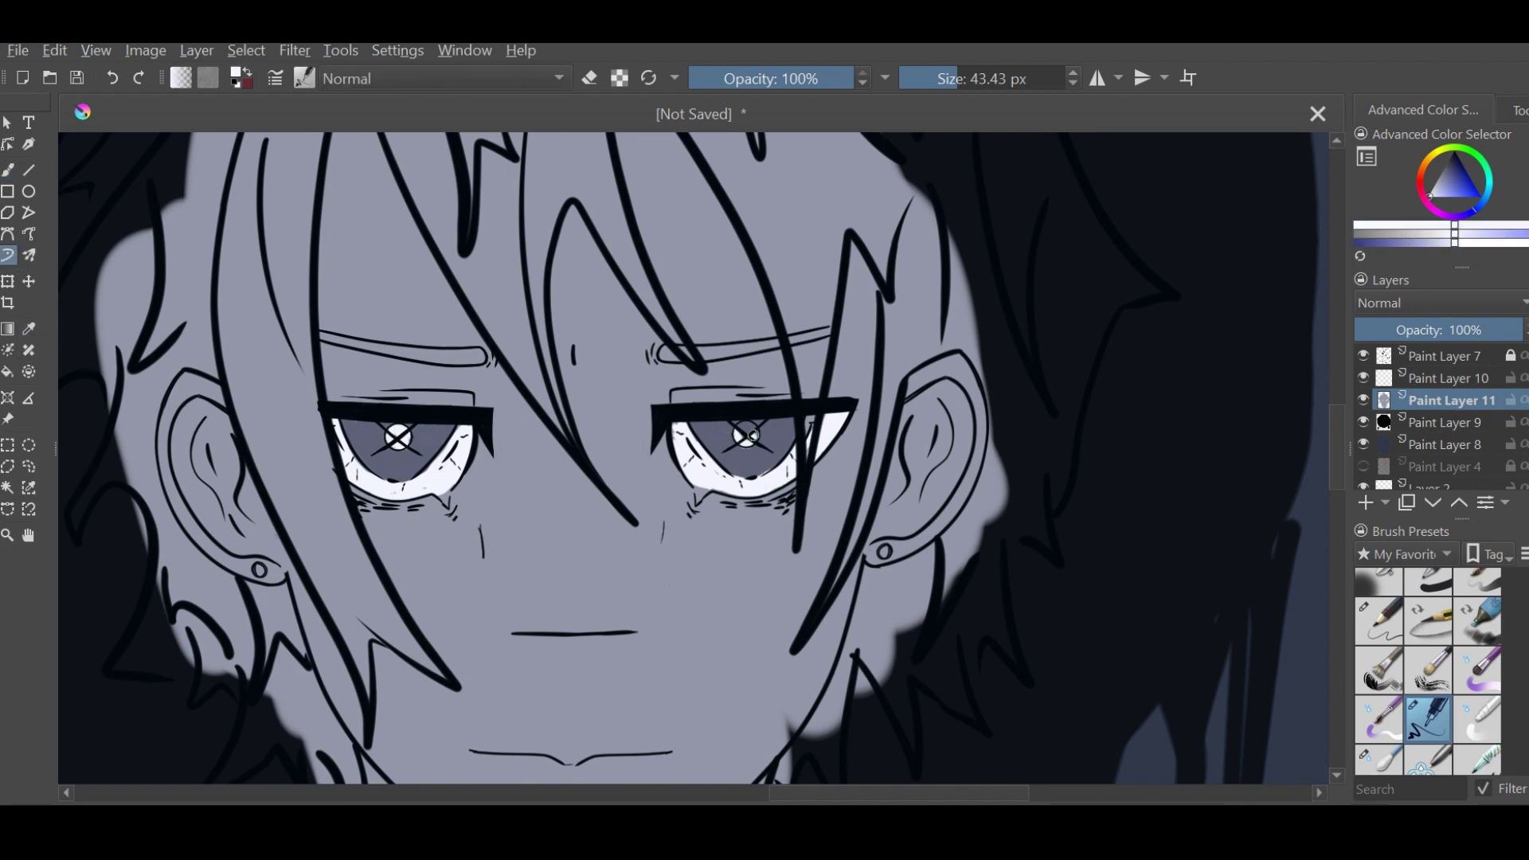
# Choose a blue-grey based on the sky palette and begin colouring the hair beside the parting with a 62.13 px brush
pyautogui.scroll(-6, 746, 435)
pyautogui.keyDown('ctrl'); pyautogui.click(243, 474); pyautogui.keyUp('ctrl')
pyautogui.scroll(4, 243, 473)
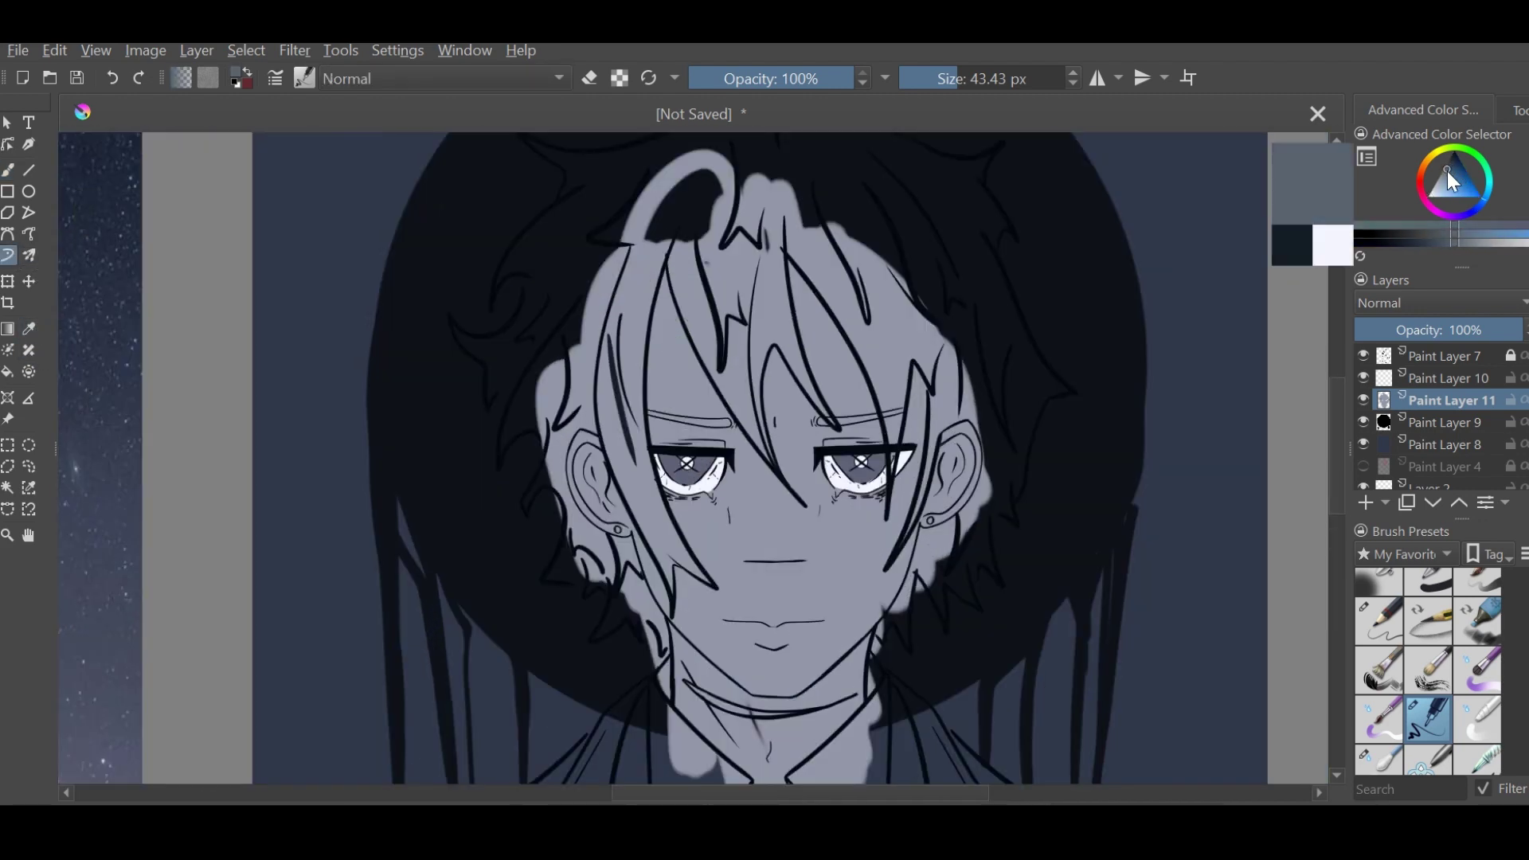
pyautogui.click(1452, 182)
pyautogui.moveTo(860, 477)
pyautogui.mouseDown()
pyautogui.moveTo(915, 383)
pyautogui.moveTo(995, 302)
pyautogui.mouseUp()
pyautogui.scroll(4, 1046, 383)
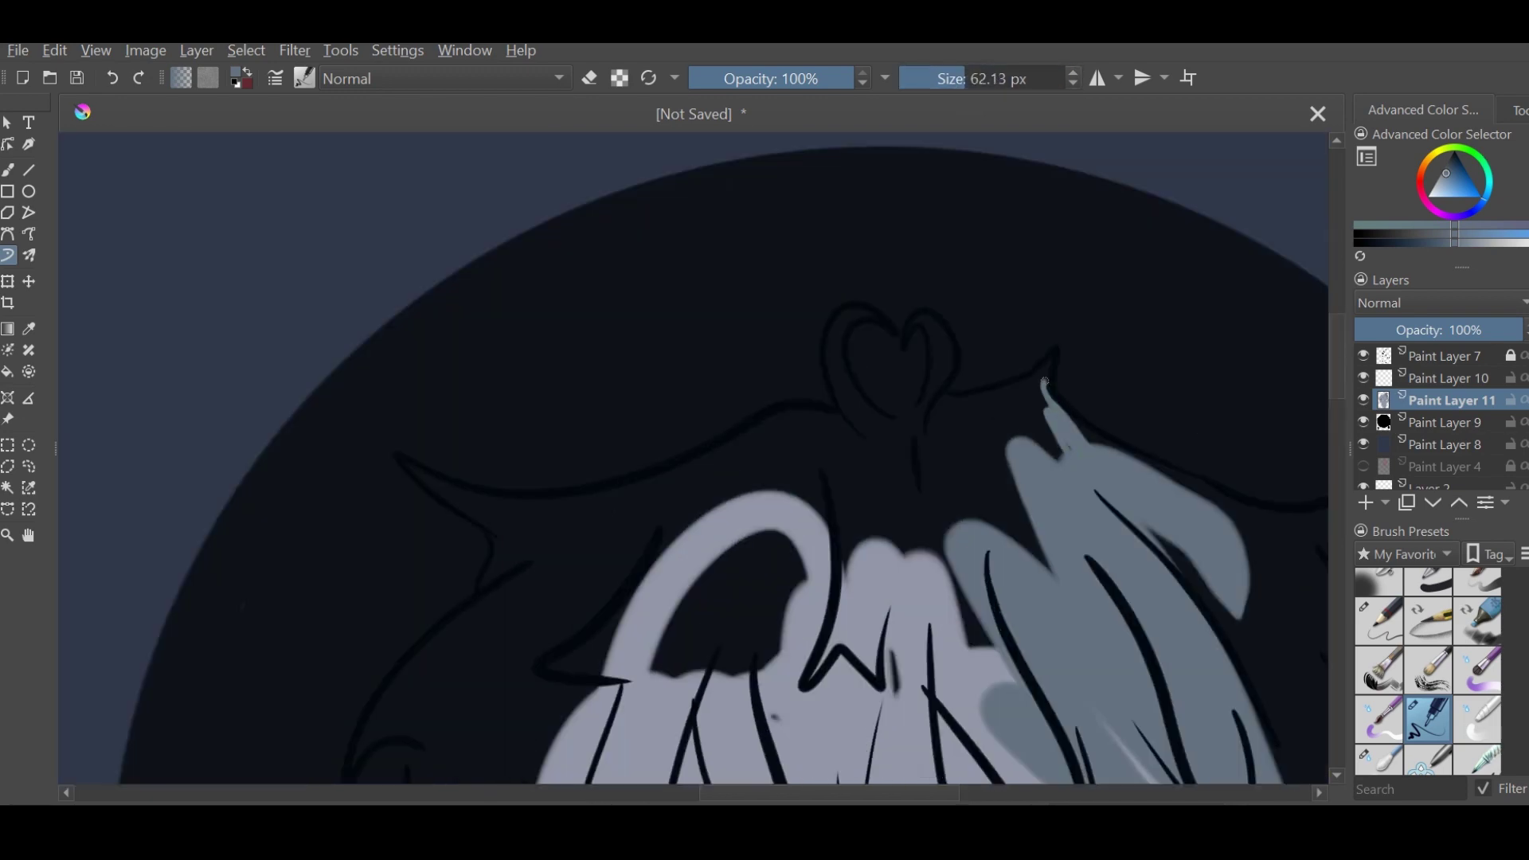
# Trace blue-grey inside the heart-shaped curl and along the outline of the portrait's right-hand hair
pyautogui.moveTo(1045, 382)
pyautogui.mouseDown()
pyautogui.moveTo(932, 319)
pyautogui.moveTo(868, 436)
pyautogui.moveTo(820, 249)
pyautogui.mouseUp()
pyautogui.scroll(-3, 867, 436)
pyautogui.moveTo(832, 315); pyautogui.dragTo(900, 477)
pyautogui.moveTo(666, 360); pyautogui.dragTo(746, 527)
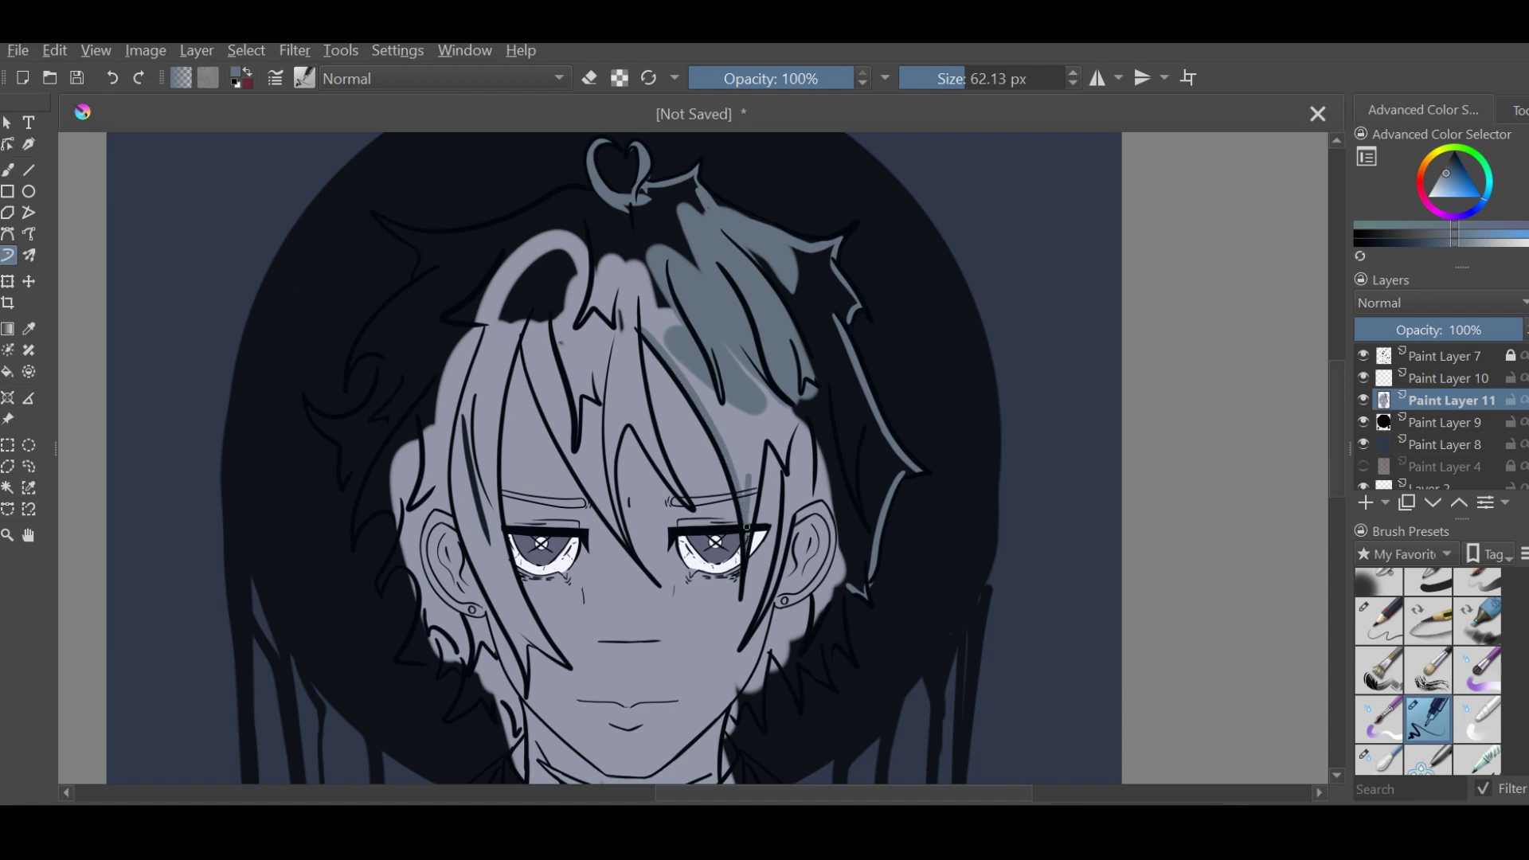
pyautogui.moveTo(758, 718)
pyautogui.mouseDown()
pyautogui.moveTo(919, 553)
pyautogui.moveTo(613, 508)
pyautogui.mouseUp()
# Colour the hair locks around and below the portrait's right-hand ear in blue-grey with the 62.13 px brush
pyautogui.scroll(3, 906, 521)
pyautogui.moveTo(1071, 321); pyautogui.dragTo(826, 502)
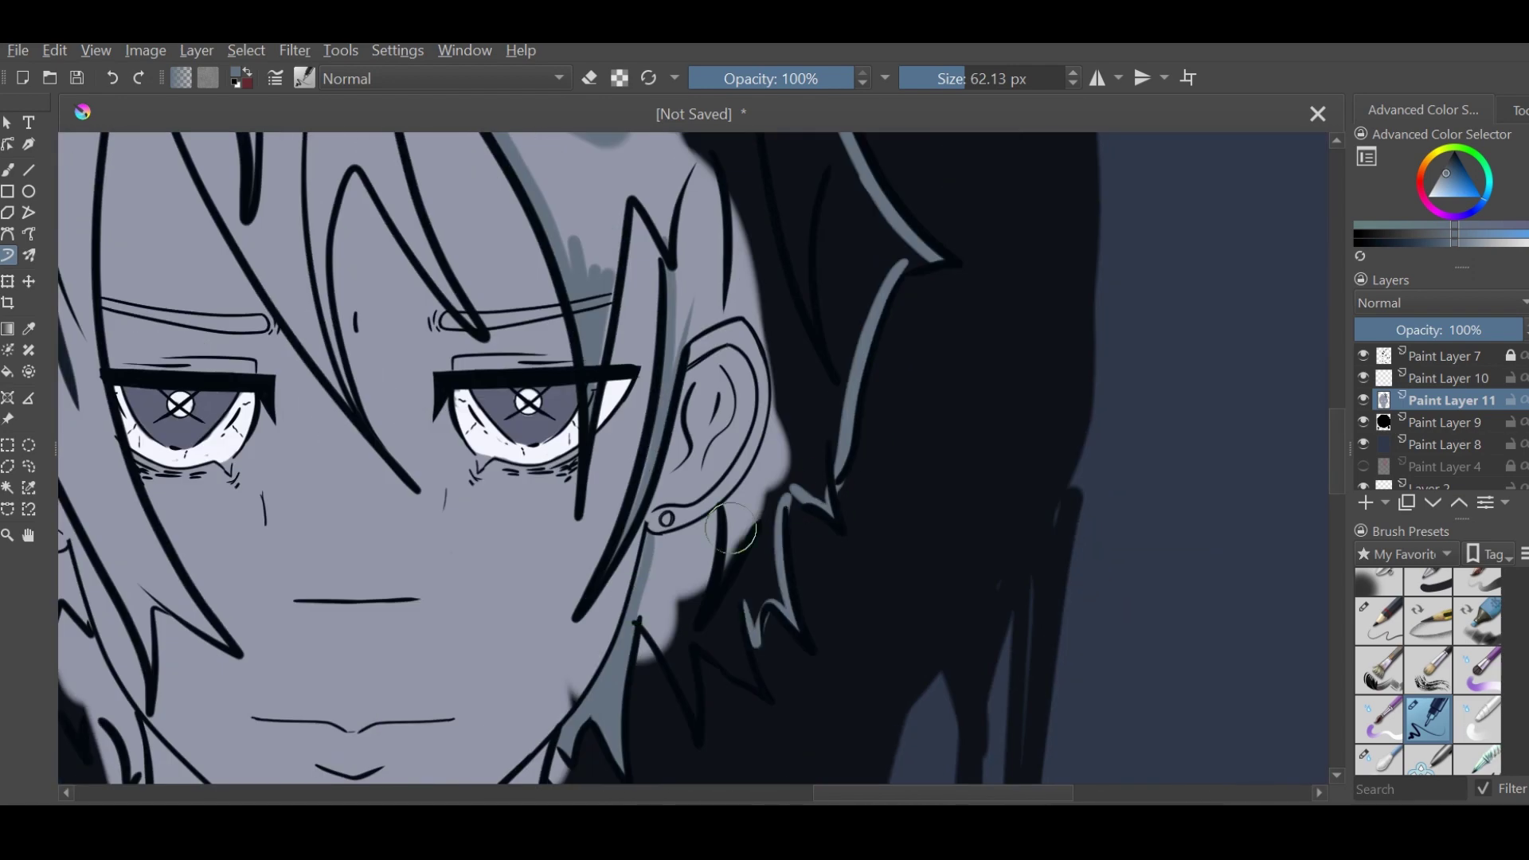
pyautogui.moveTo(749, 629); pyautogui.dragTo(669, 701)
pyautogui.press('-')
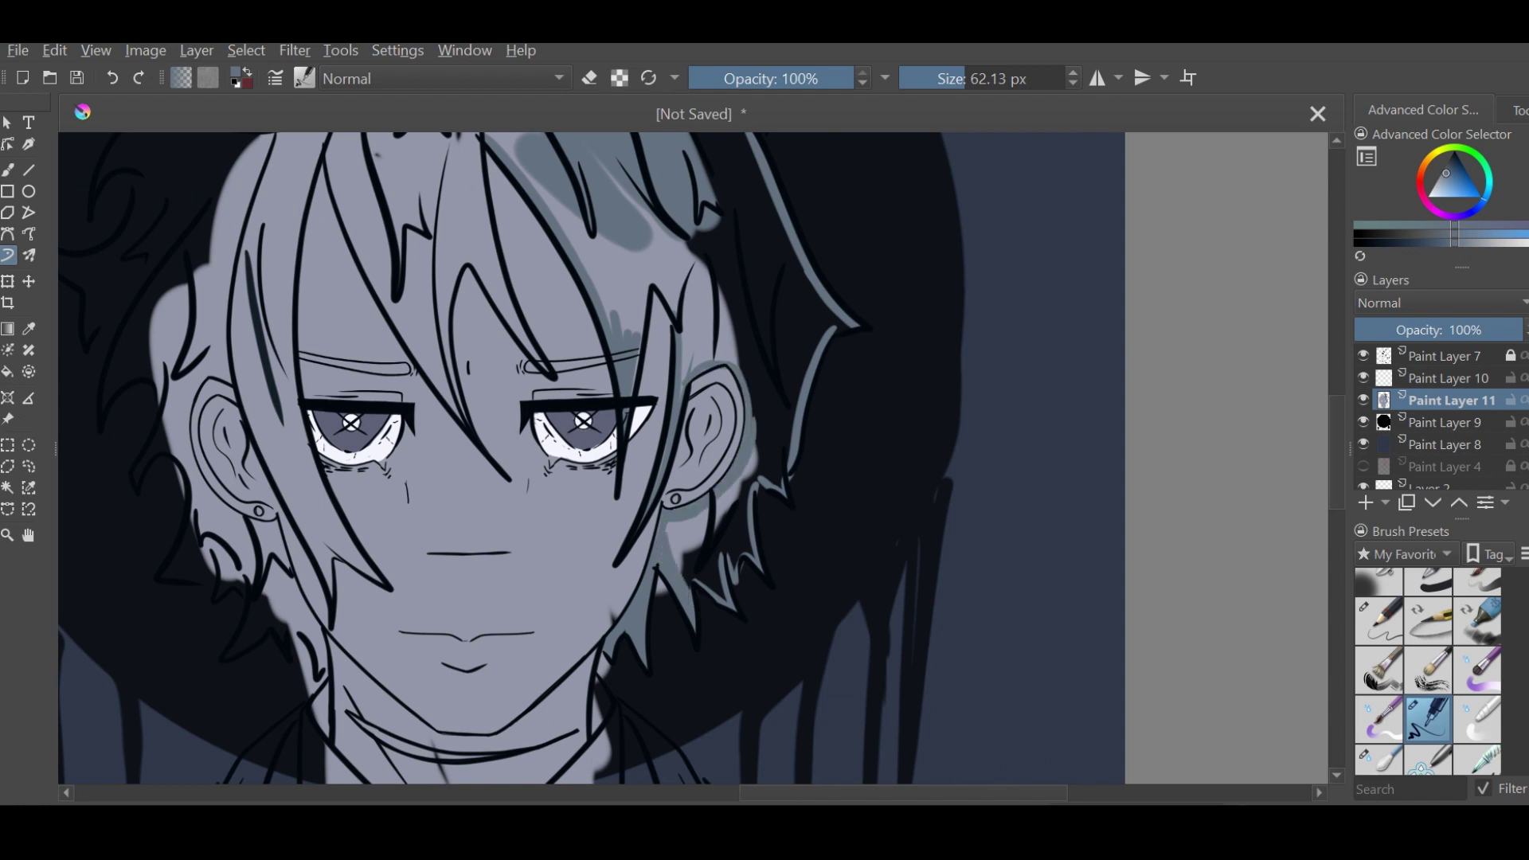
pyautogui.moveTo(557, 318)
pyautogui.mouseDown()
pyautogui.moveTo(611, 535)
pyautogui.moveTo(582, 573)
pyautogui.mouseUp()
# Fill the large area of hair between the right-hand outline and the ear with a 170.46 px brush
pyautogui.press('b')
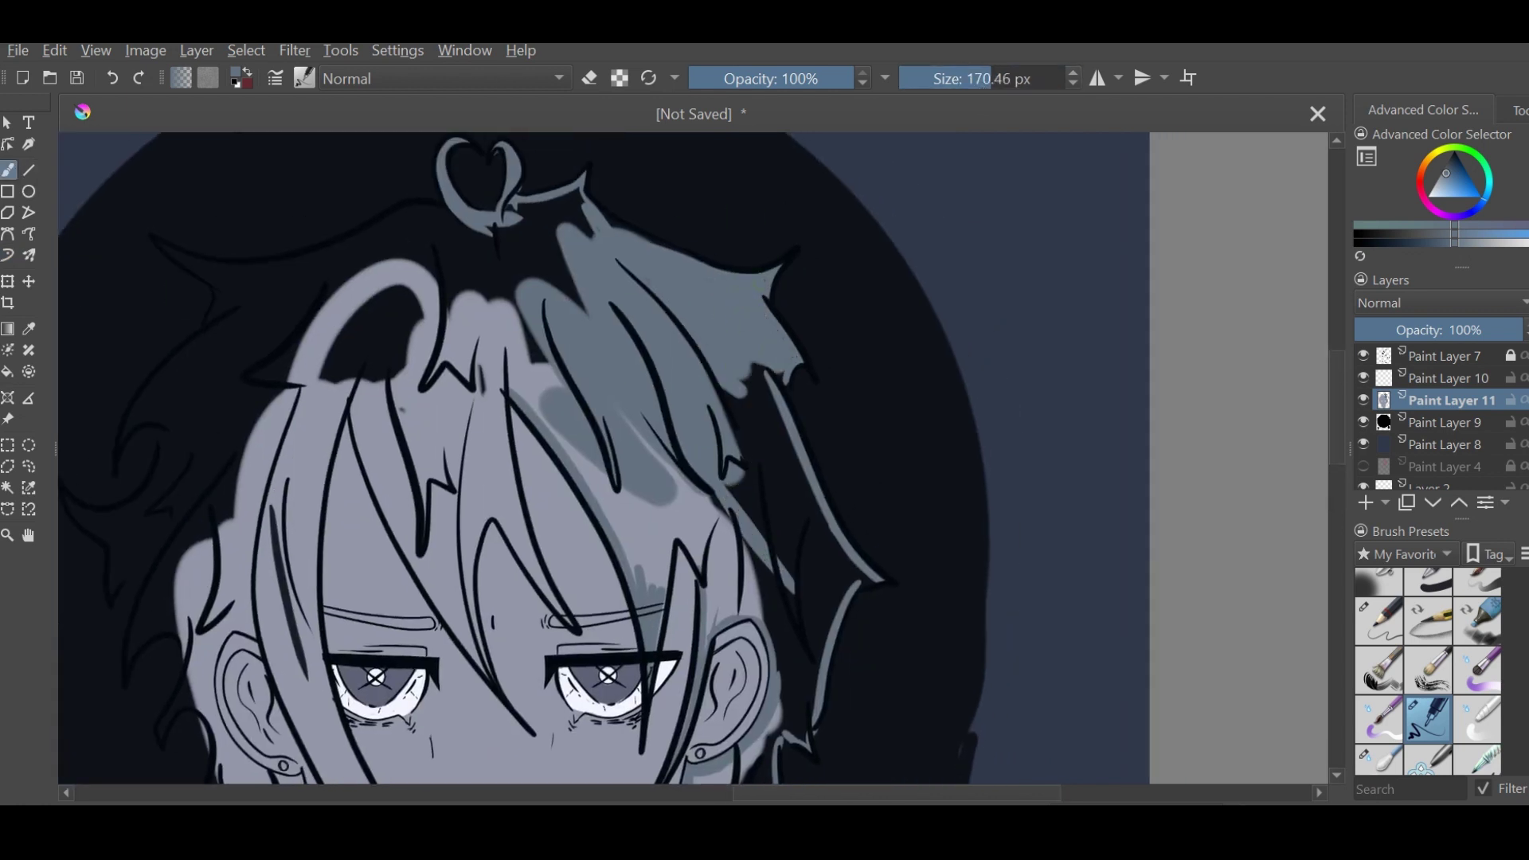
pyautogui.moveTo(740, 390); pyautogui.dragTo(820, 581)
pyautogui.moveTo(796, 430); pyautogui.dragTo(852, 573)
pyautogui.moveTo(796, 518); pyautogui.dragTo(800, 420)
pyautogui.moveTo(764, 461); pyautogui.dragTo(820, 597)
pyautogui.moveTo(836, 494)
pyautogui.mouseDown()
pyautogui.moveTo(780, 677)
pyautogui.moveTo(742, 664)
pyautogui.mouseUp()
# Reduce the brush to 79.90 px and erase the colour spilling past the right-hand hair outline
pyautogui.press('[')
pyautogui.press('[')
pyautogui.press('[')
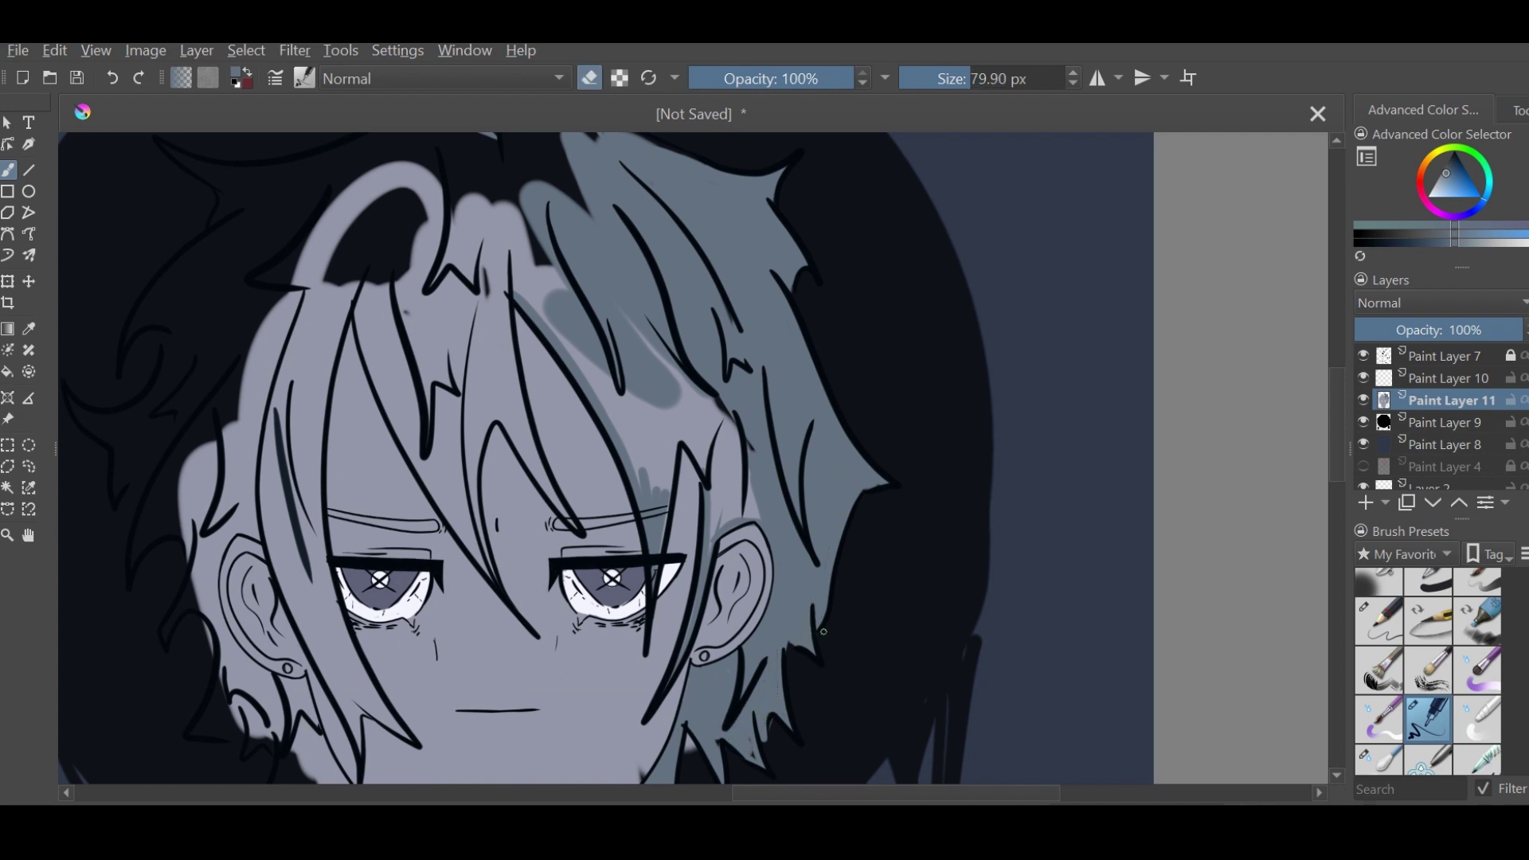
pyautogui.moveTo(823, 631); pyautogui.dragTo(880, 512)
pyautogui.press('e')
pyautogui.press('e')
pyautogui.press('-')
pyautogui.moveTo(828, 613); pyautogui.dragTo(876, 510)
# Enlarge the brush to 161.49 px and fill the fringe locks over the right-hand side of the forehead
pyautogui.press(']')
pyautogui.press(']')
pyautogui.press(']')
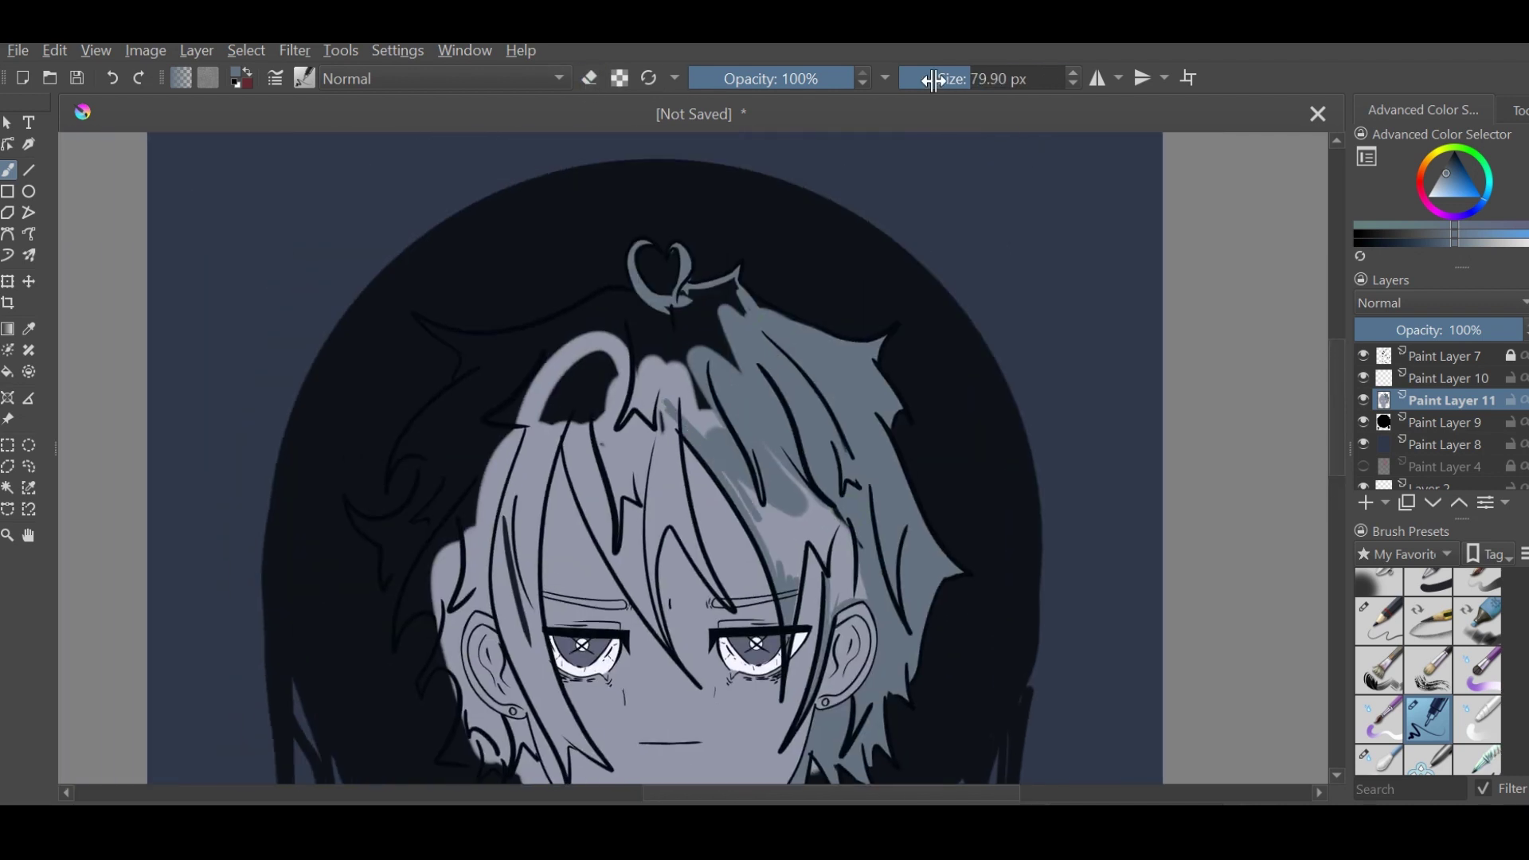
pyautogui.moveTo(829, 566); pyautogui.dragTo(836, 617)
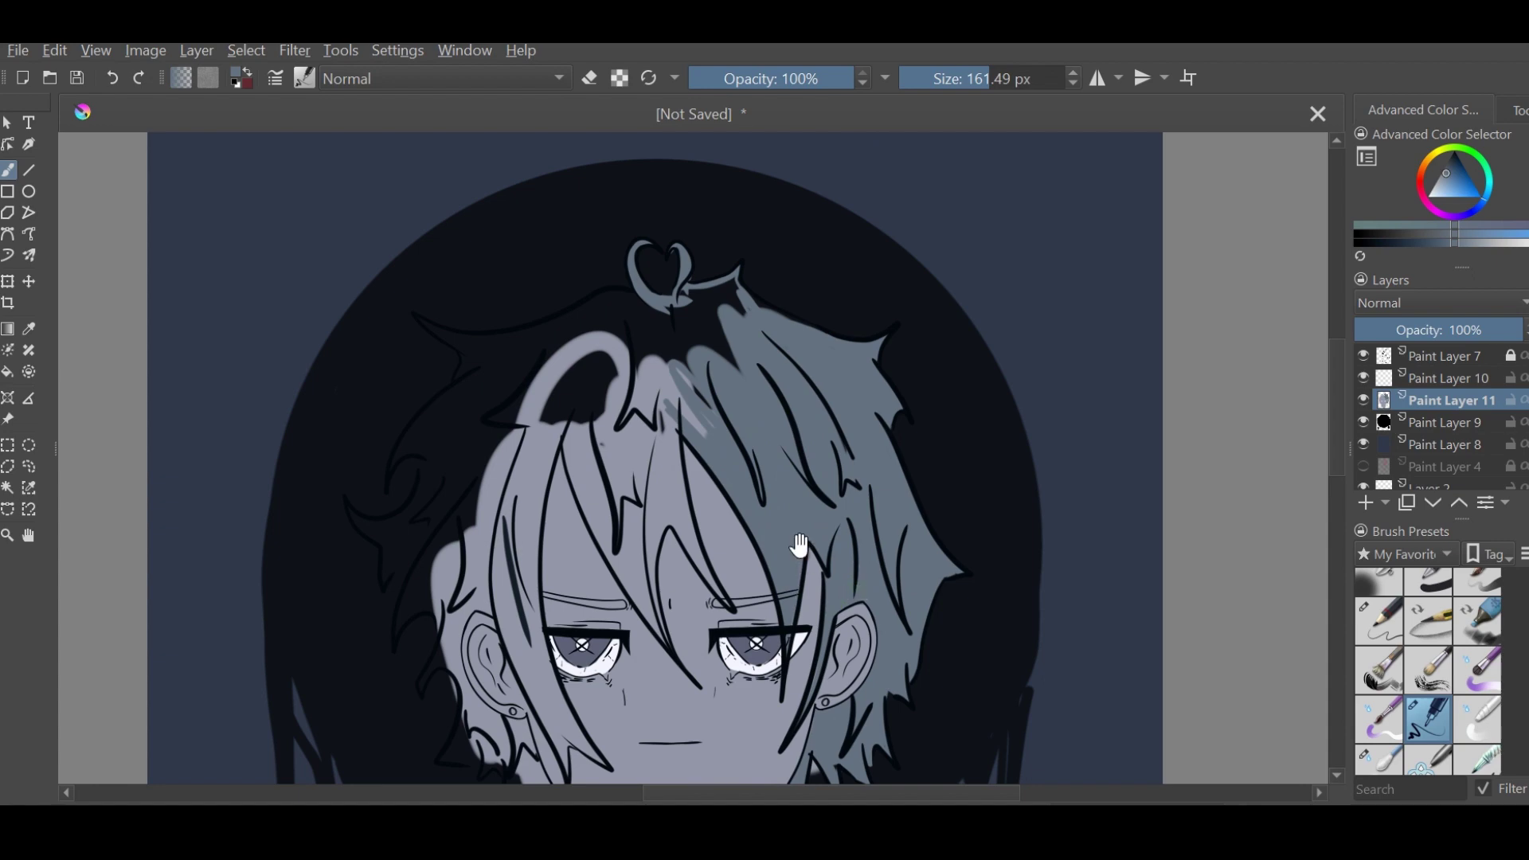
# Trace blue-grey along the hair outline from the heart-shaped curl to the left-hand tips, using the 161.49 px brush
pyautogui.moveTo(800, 546); pyautogui.dragTo(1174, 701)
pyautogui.moveTo(585, 561)
pyautogui.mouseDown()
pyautogui.moveTo(871, 572)
pyautogui.moveTo(1031, 508)
pyautogui.mouseUp()
pyautogui.moveTo(678, 653); pyautogui.dragTo(873, 525)
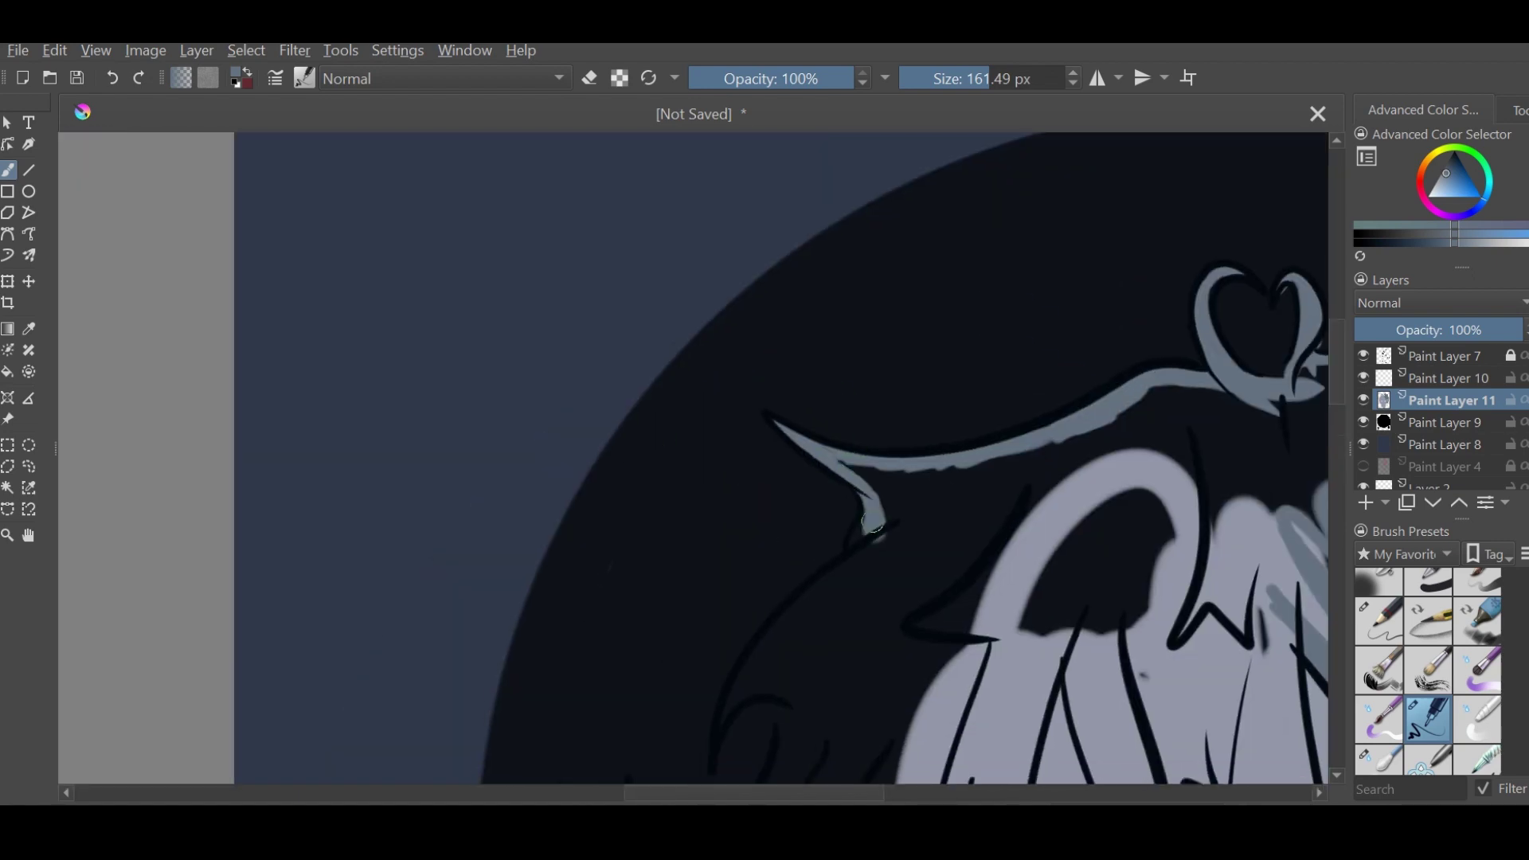
pyautogui.press('-')
pyautogui.press('+')
pyautogui.press('e')
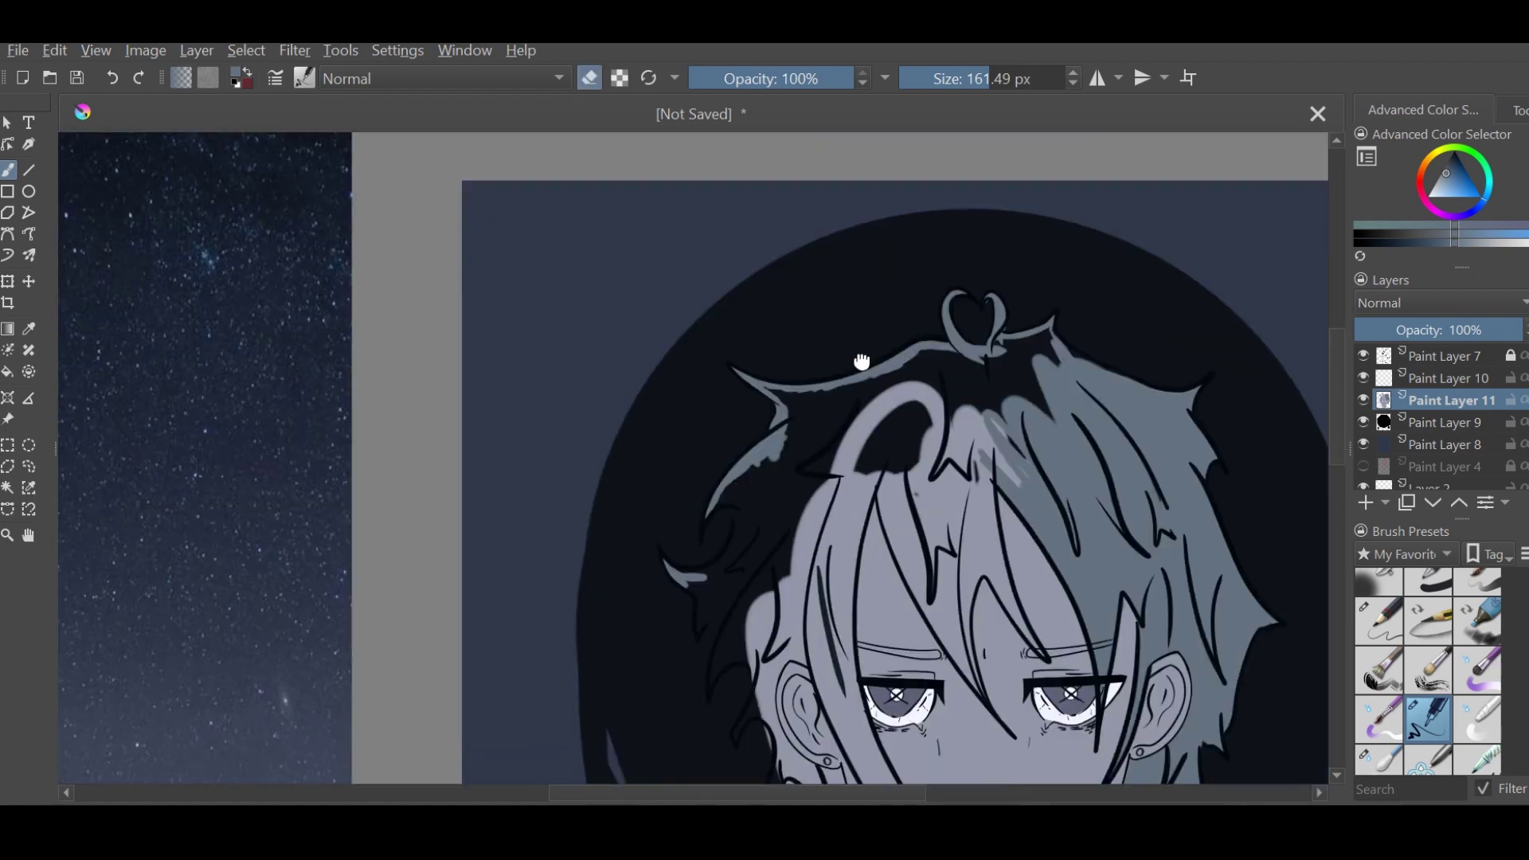
pyautogui.moveTo(861, 363); pyautogui.dragTo(813, 283)
pyautogui.press('e')
# Fill the left-hand side hair and the long lock beside the face with blue-grey
pyautogui.moveTo(828, 366); pyautogui.dragTo(796, 569)
pyautogui.moveTo(804, 446); pyautogui.dragTo(765, 661)
pyautogui.moveTo(847, 597); pyautogui.dragTo(800, 716)
pyautogui.moveTo(788, 402); pyautogui.dragTo(776, 466)
pyautogui.moveTo(828, 322); pyautogui.dragTo(700, 461)
pyautogui.moveTo(717, 379); pyautogui.dragTo(729, 537)
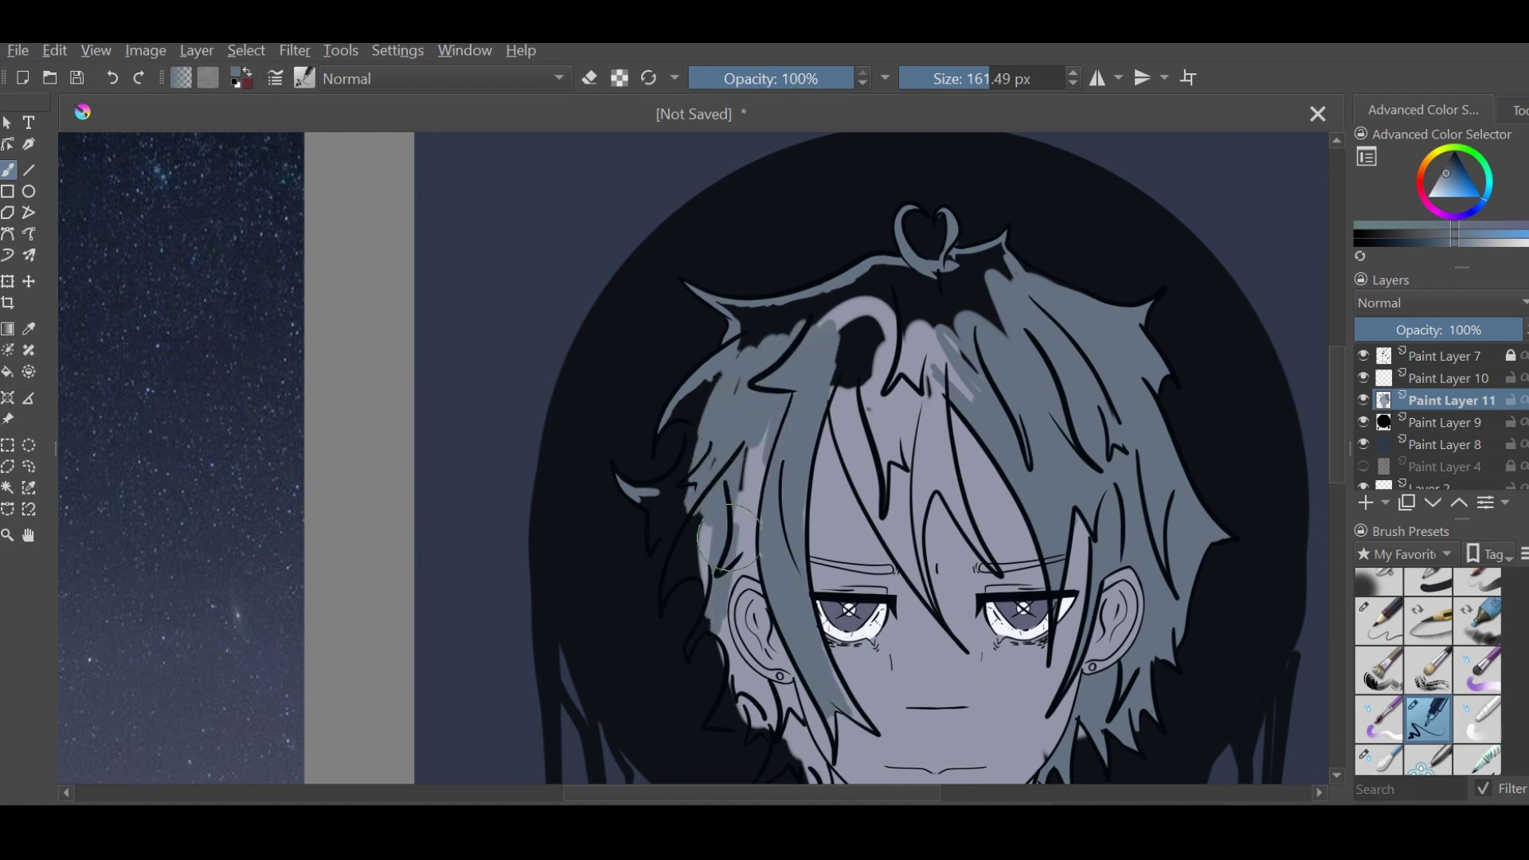
# Fill the central fringe locks and the upper left part of the hair with blue-grey
pyautogui.moveTo(776, 414); pyautogui.dragTo(768, 637)
pyautogui.moveTo(756, 526); pyautogui.dragTo(760, 613)
pyautogui.moveTo(884, 382)
pyautogui.mouseDown()
pyautogui.moveTo(852, 541)
pyautogui.moveTo(841, 339)
pyautogui.moveTo(872, 486)
pyautogui.mouseUp()
pyautogui.moveTo(943, 478); pyautogui.dragTo(900, 271)
pyautogui.moveTo(852, 359); pyautogui.dragTo(883, 271)
pyautogui.moveTo(788, 318); pyautogui.dragTo(740, 350)
pyautogui.moveTo(843, 290); pyautogui.dragTo(744, 326)
pyautogui.moveTo(796, 302); pyautogui.dragTo(745, 333)
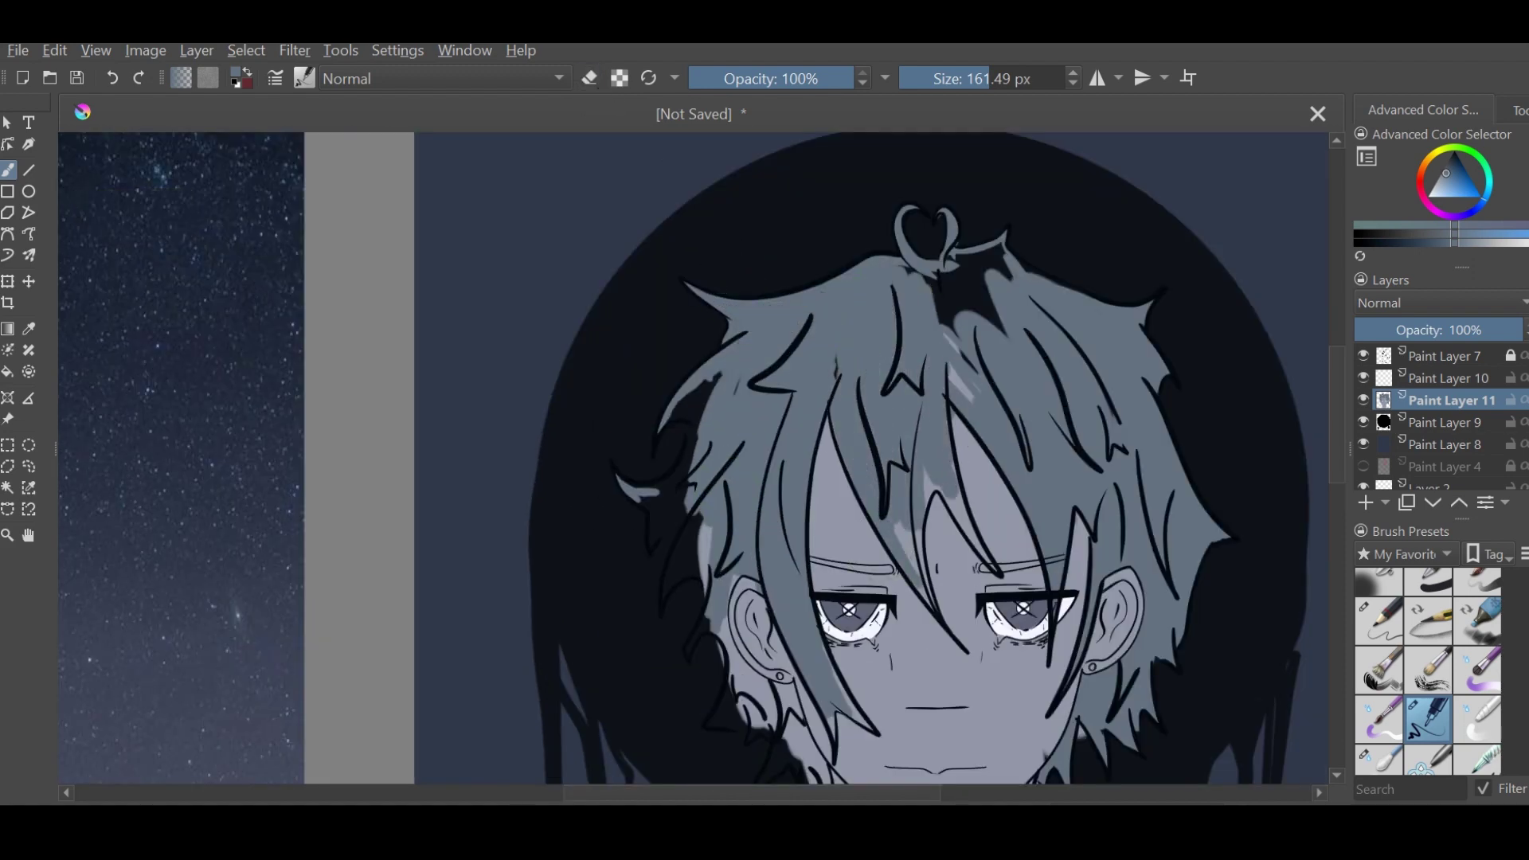
# Fill the remaining dark gap at the crown and tidy the hair edge with a 55.40 px eraser
pyautogui.moveTo(1051, 462); pyautogui.dragTo(973, 586)
pyautogui.moveTo(899, 374); pyautogui.dragTo(879, 509)
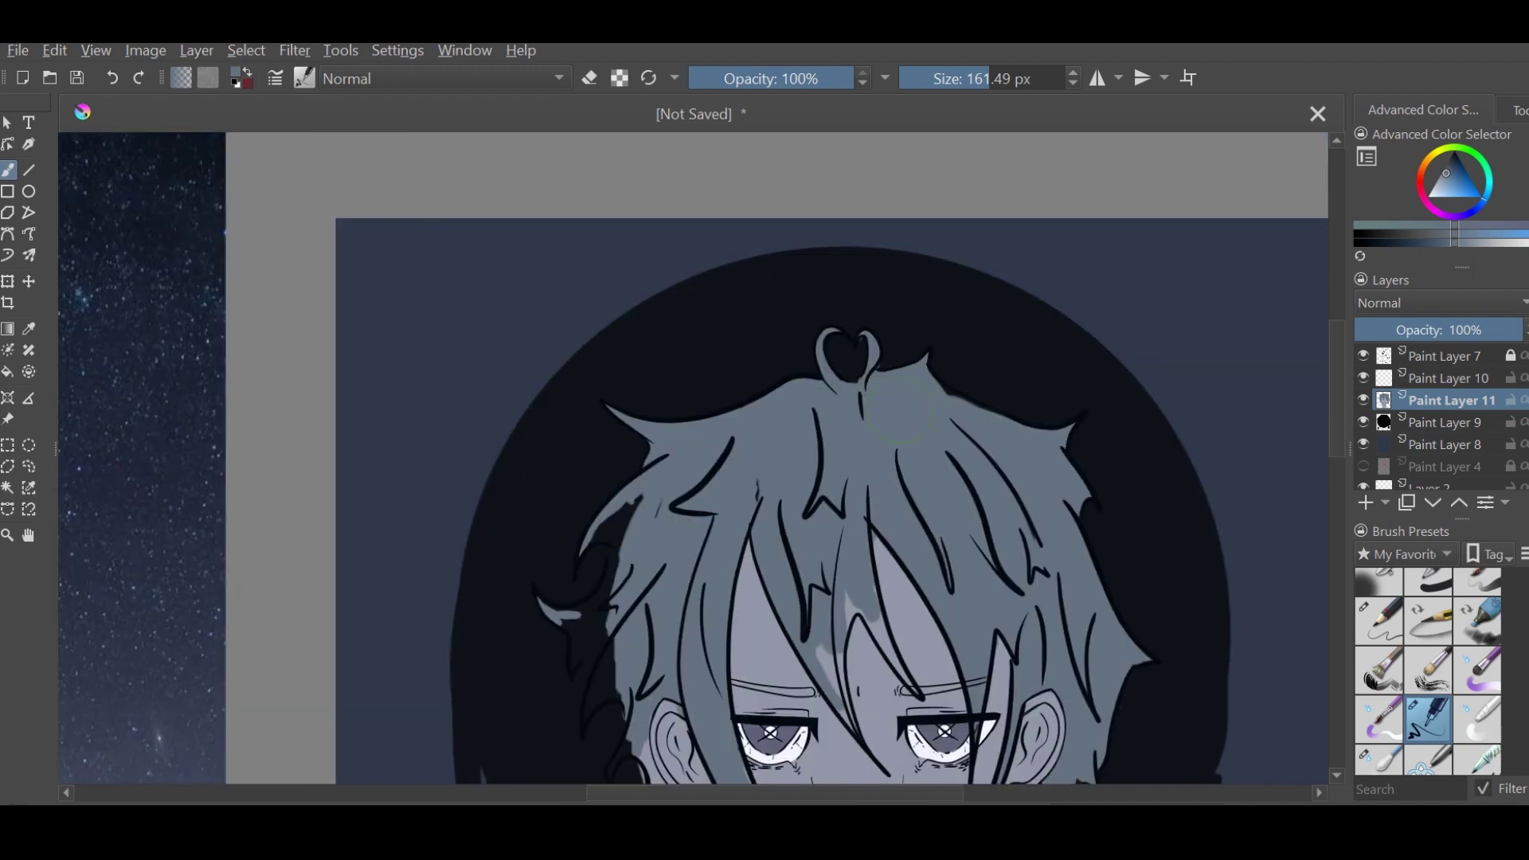
pyautogui.moveTo(900, 412); pyautogui.dragTo(929, 289)
pyautogui.press('e')
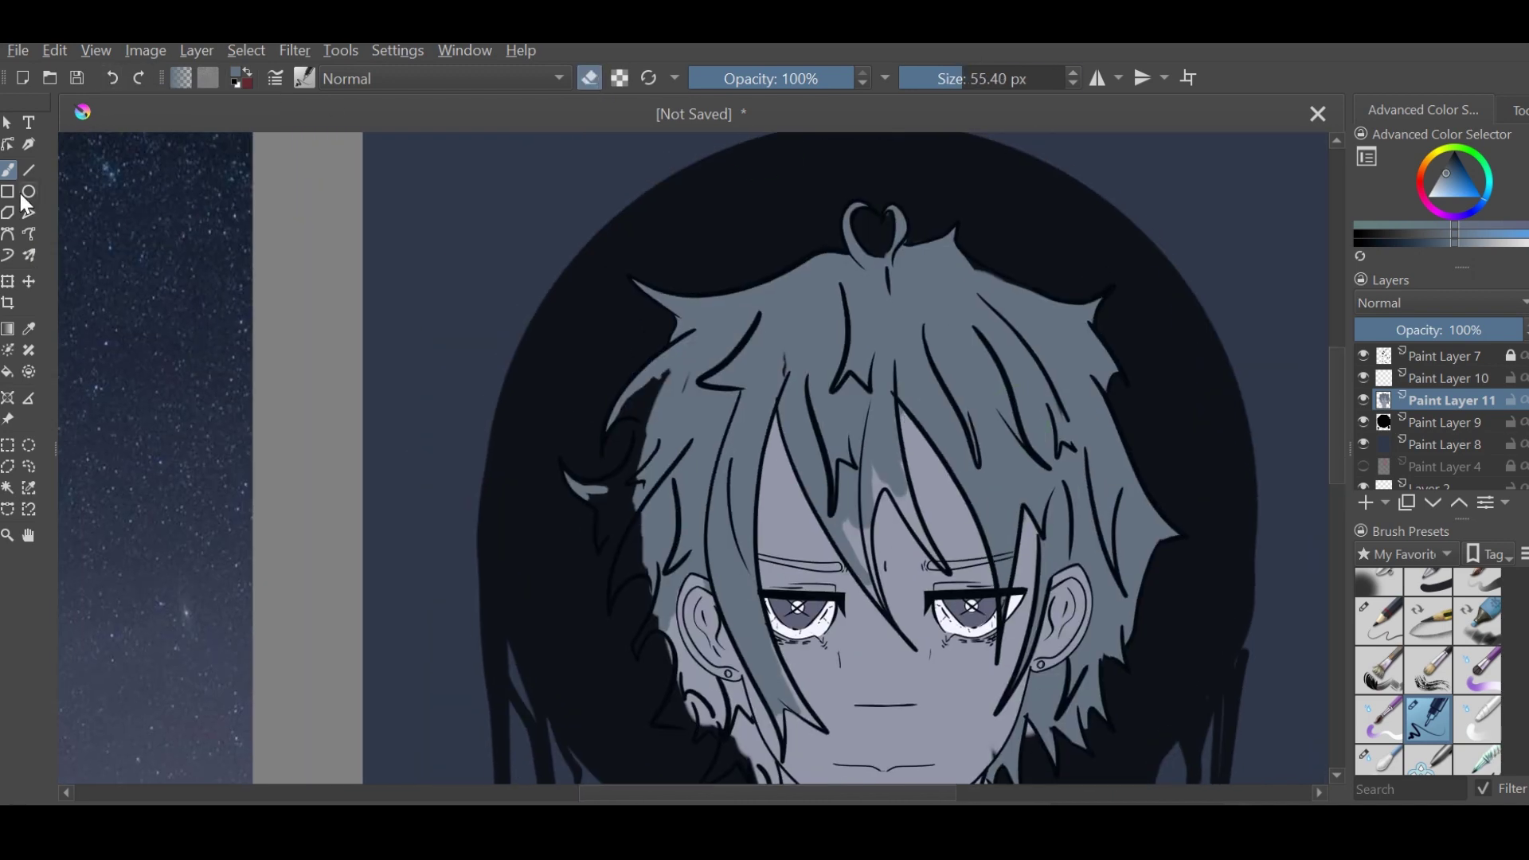
pyautogui.press('e')
# Colour the locks below the left-hand ear and the outer curled tips above it with a 121.33 px brush
pyautogui.scroll(-3, 692, 446)
pyautogui.scroll(4, 701, 443)
pyautogui.press('[')
pyautogui.press('[')
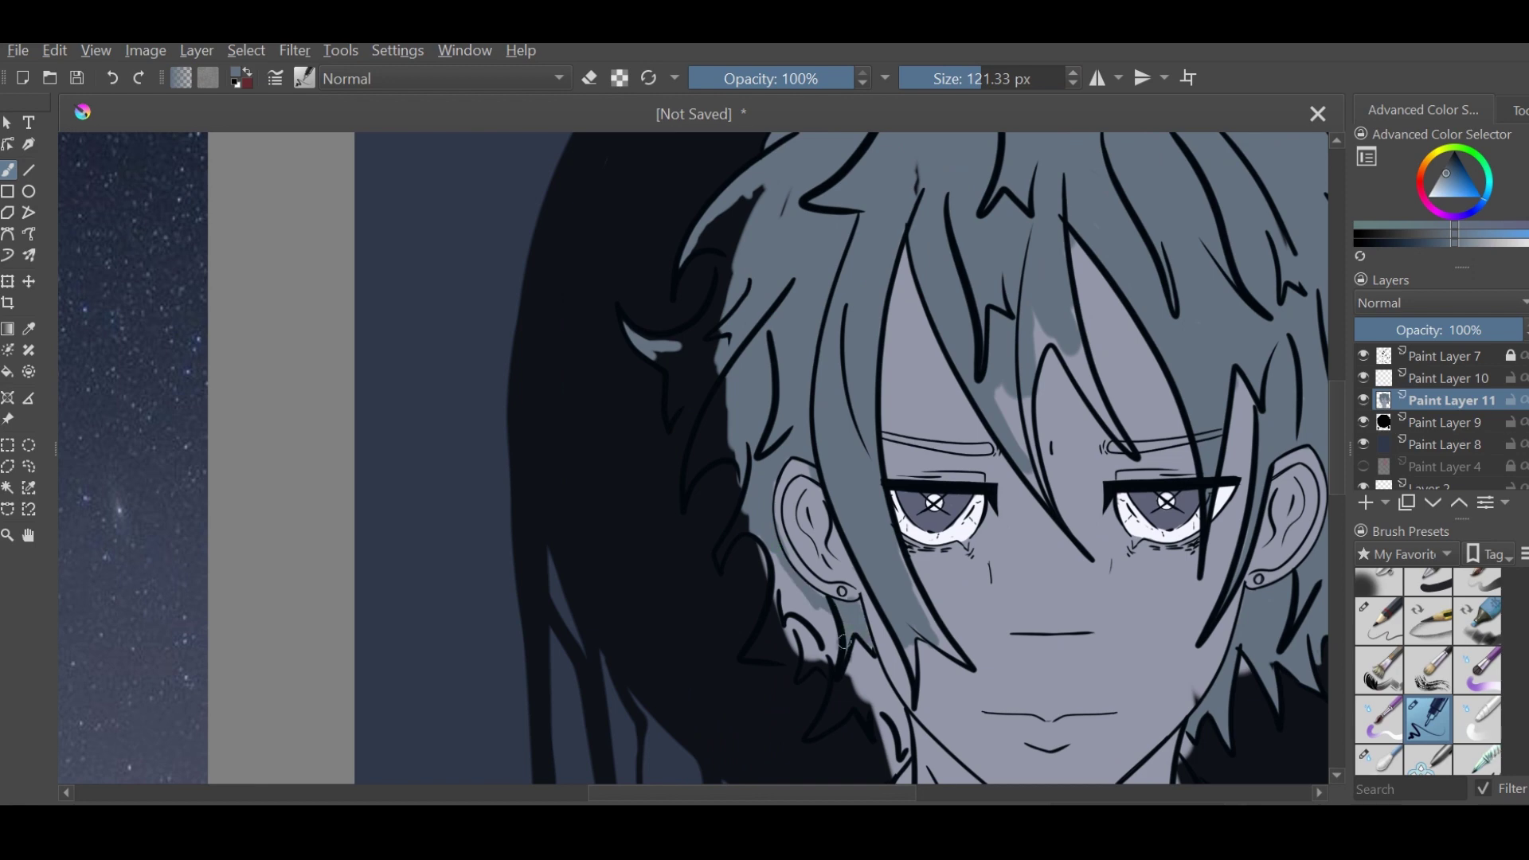
pyautogui.moveTo(844, 641); pyautogui.dragTo(807, 509)
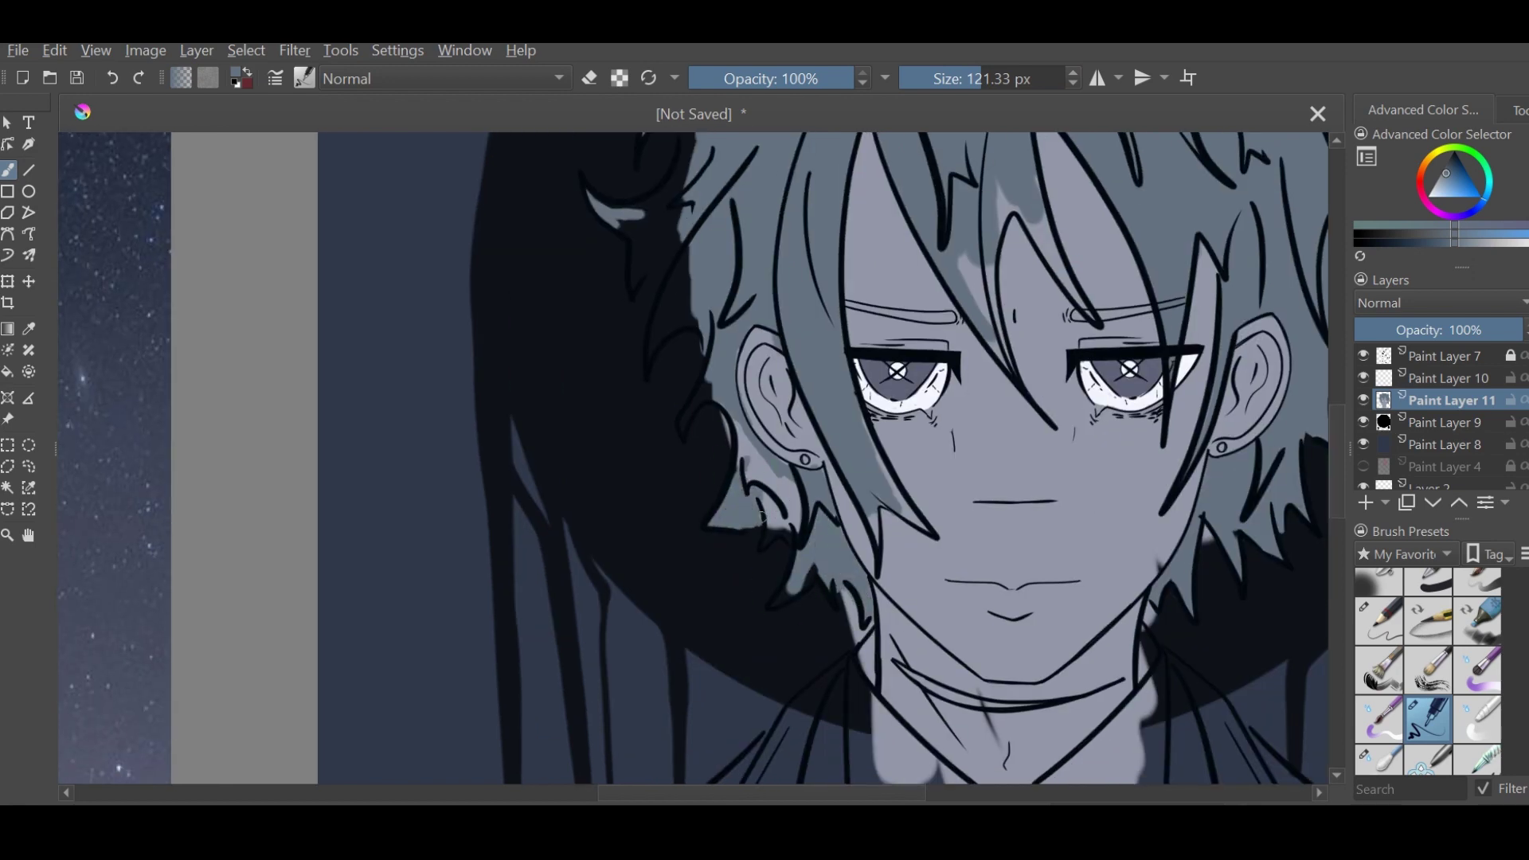
pyautogui.moveTo(764, 446); pyautogui.dragTo(877, 588)
pyautogui.moveTo(796, 398); pyautogui.dragTo(845, 557)
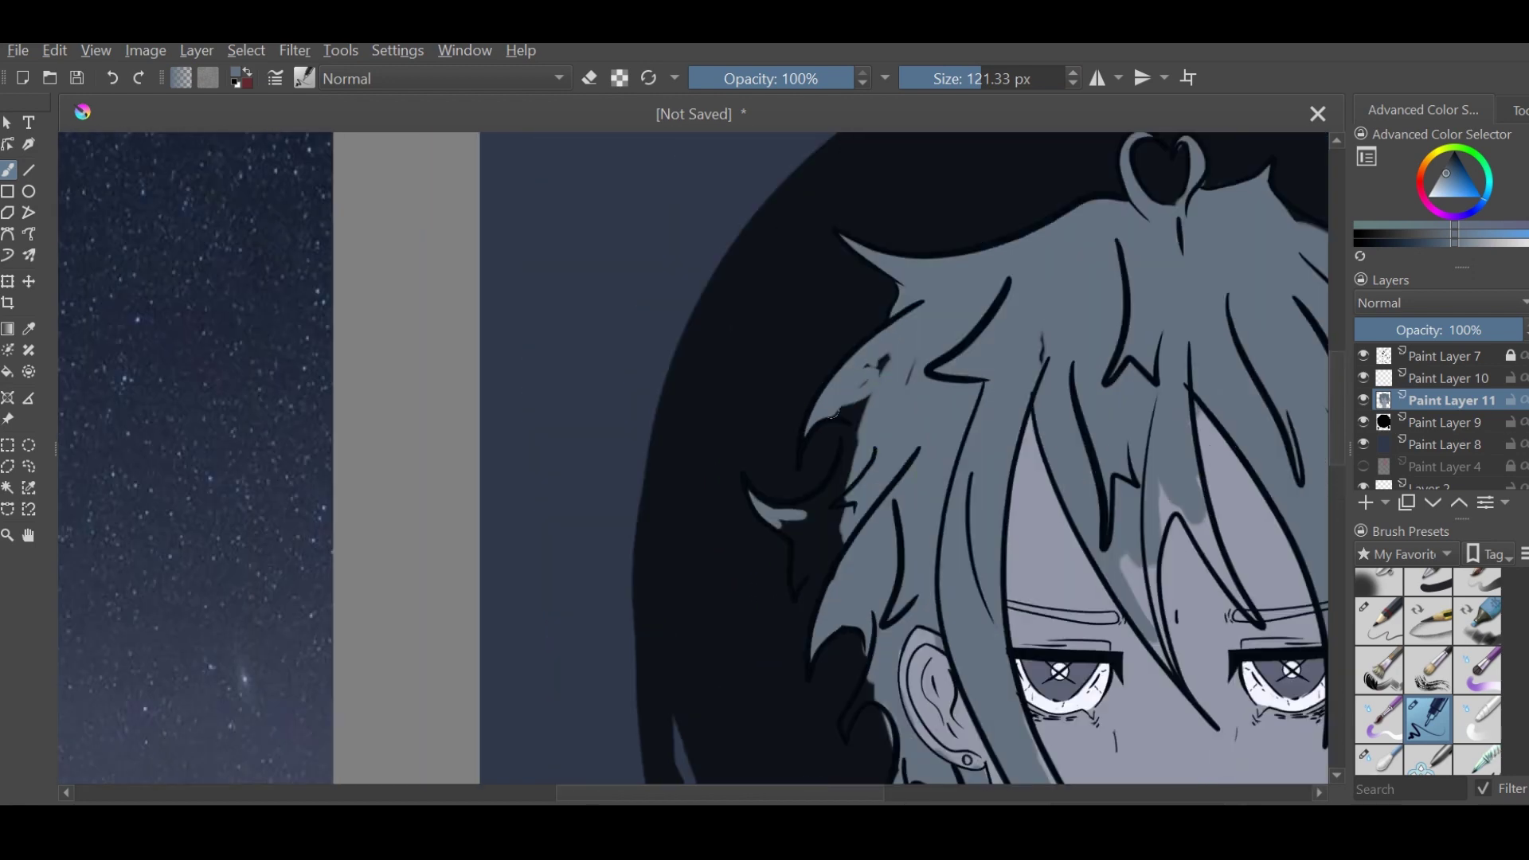
pyautogui.scroll(-3, 824, 546)
pyautogui.scroll(2, 812, 561)
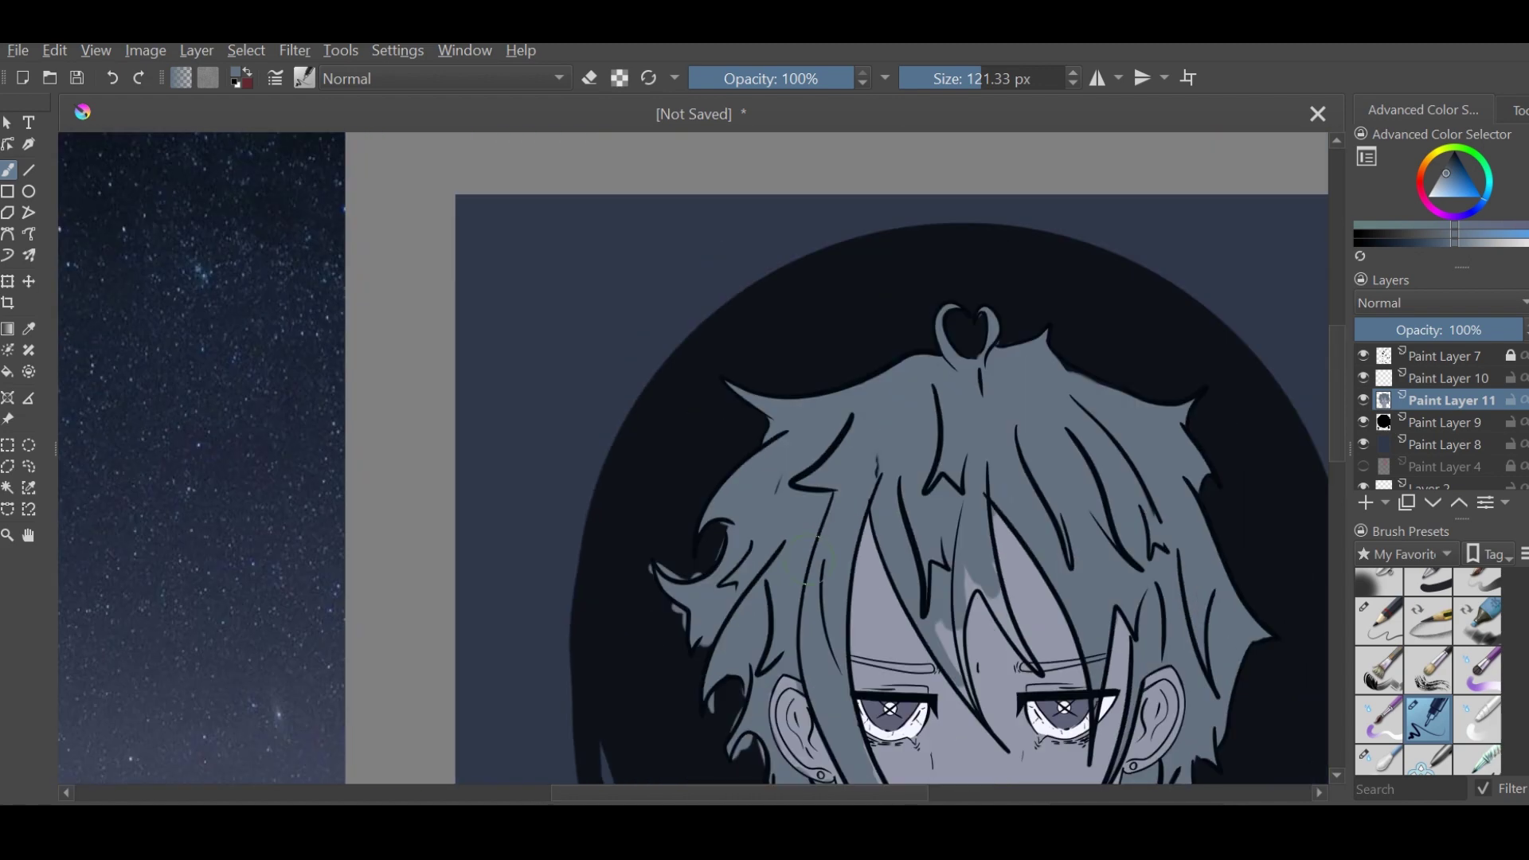
pyautogui.moveTo(679, 611); pyautogui.dragTo(721, 505)
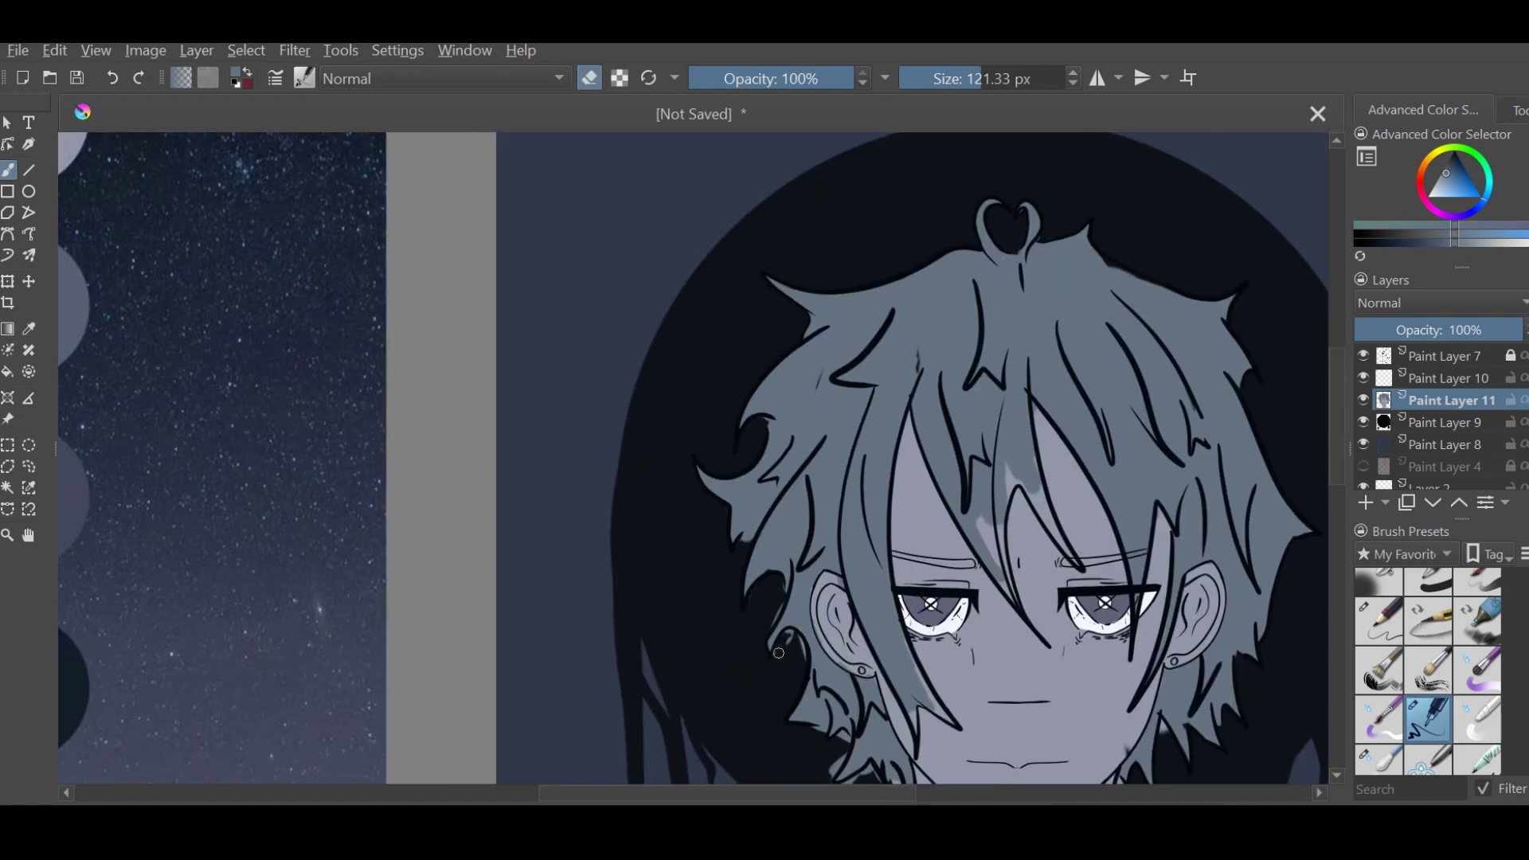
# Erase colour spilling past the left-hand locks and fill the leftover pale patches in the central fringe
pyautogui.moveTo(813, 731); pyautogui.dragTo(760, 589)
pyautogui.press('e')
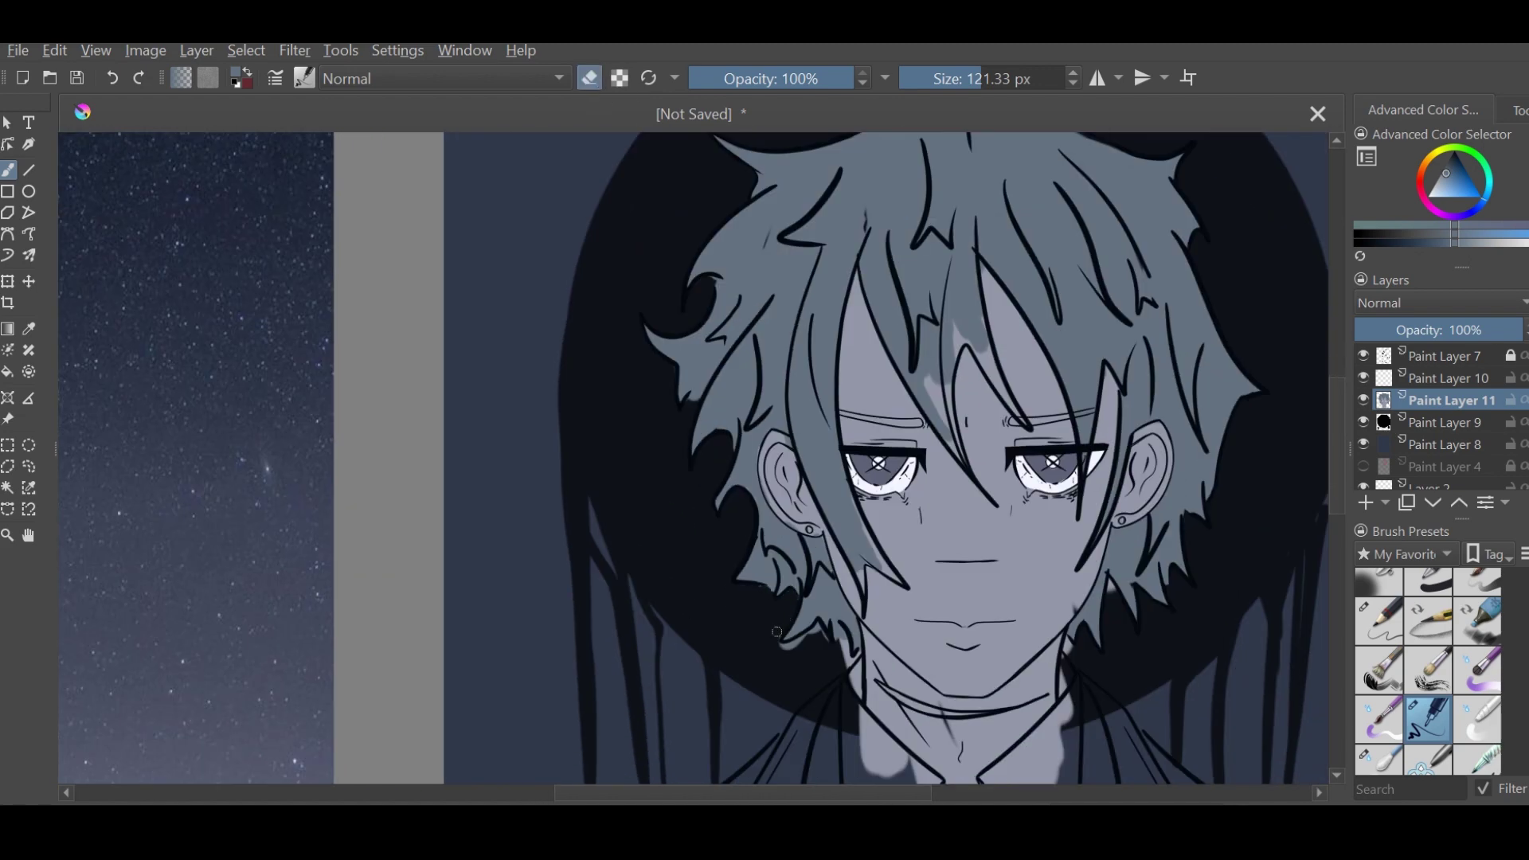
pyautogui.click(596, 79)
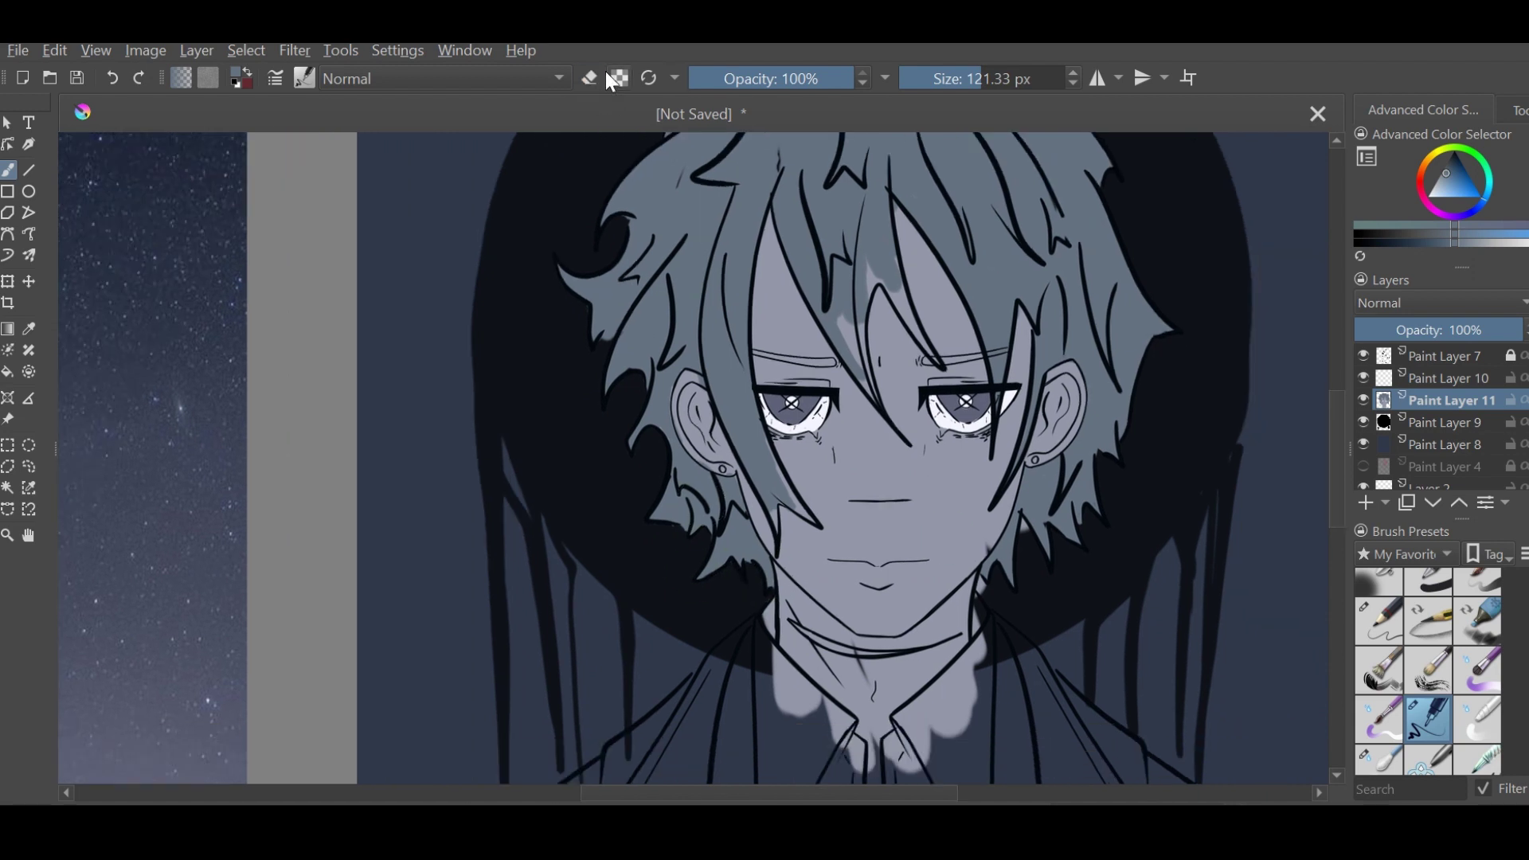
pyautogui.press('e')
pyautogui.moveTo(1021, 614); pyautogui.dragTo(986, 710)
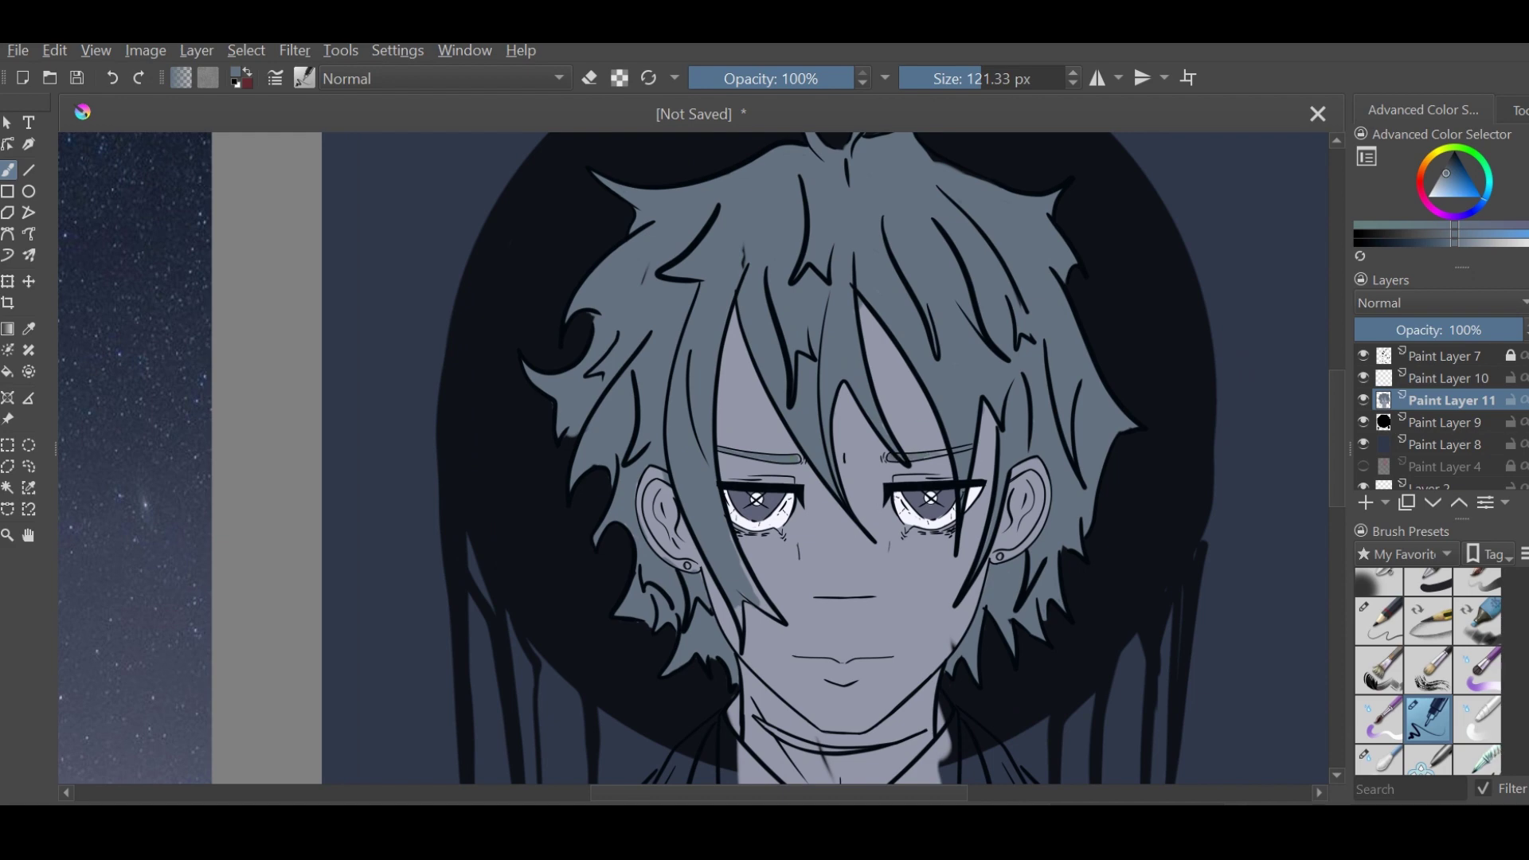
# Block in both sides of the jacket with a muted blue-grey, using a 585.61 px brush
pyautogui.press('-')
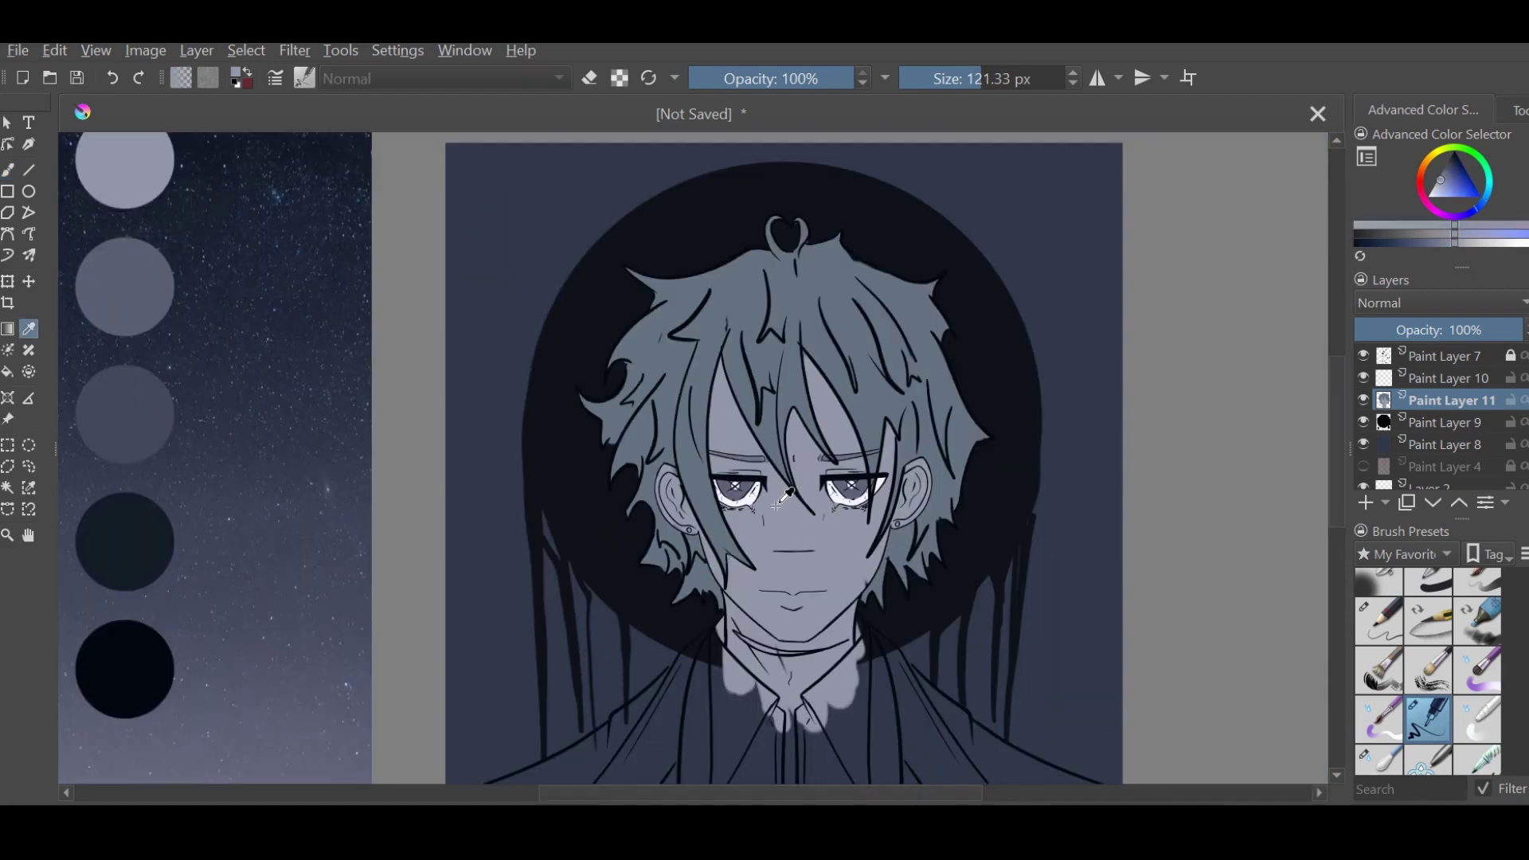
pyautogui.click(7, 255)
pyautogui.press('-')
pyautogui.press('b')
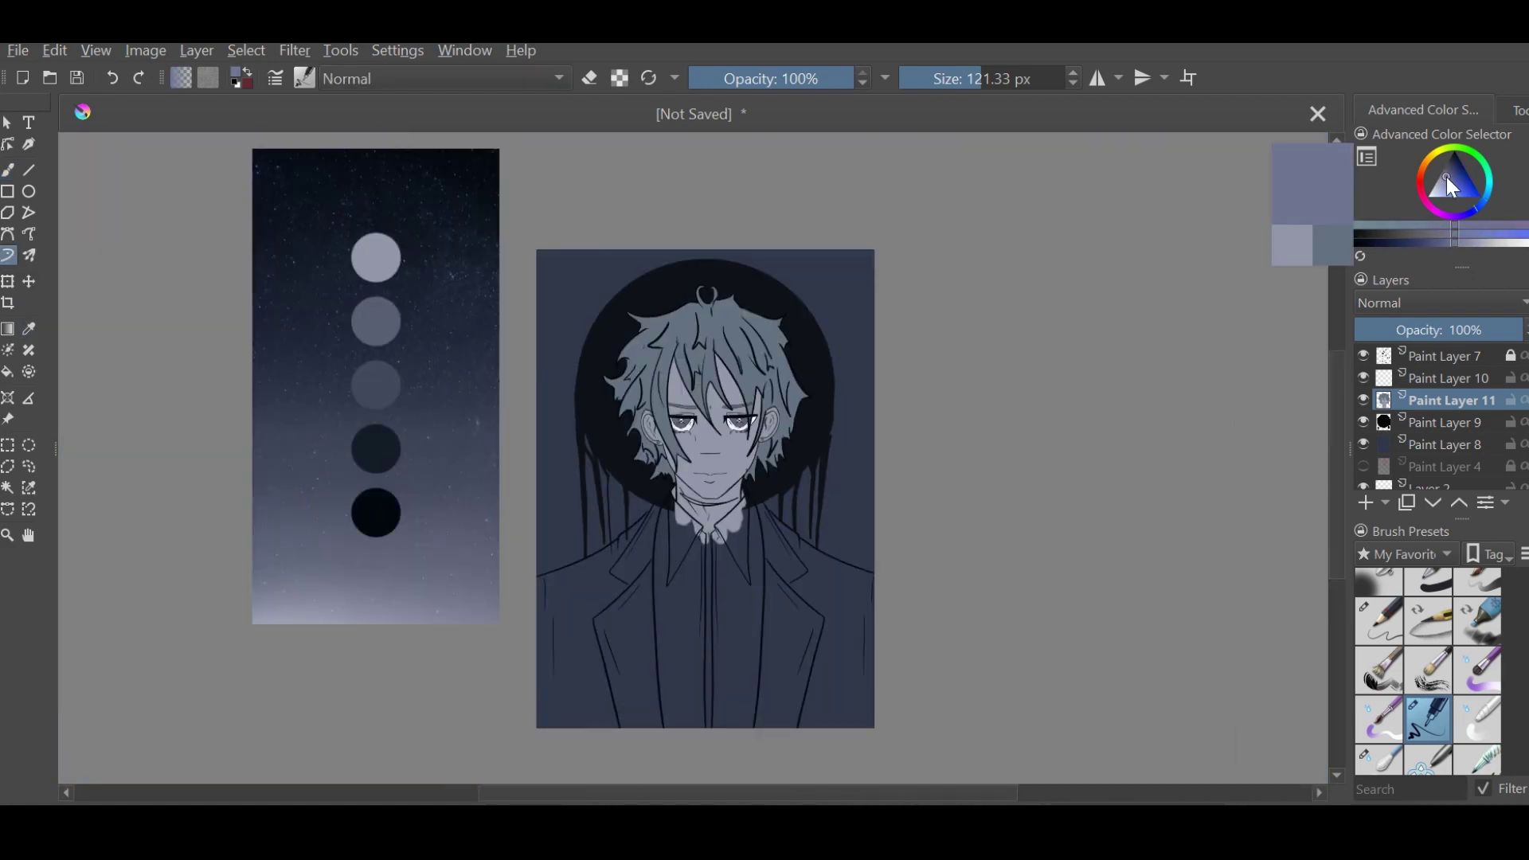
pyautogui.moveTo(541, 720); pyautogui.dragTo(660, 653)
pyautogui.moveTo(557, 605); pyautogui.dragTo(705, 570)
pyautogui.moveTo(774, 661); pyautogui.dragTo(789, 599)
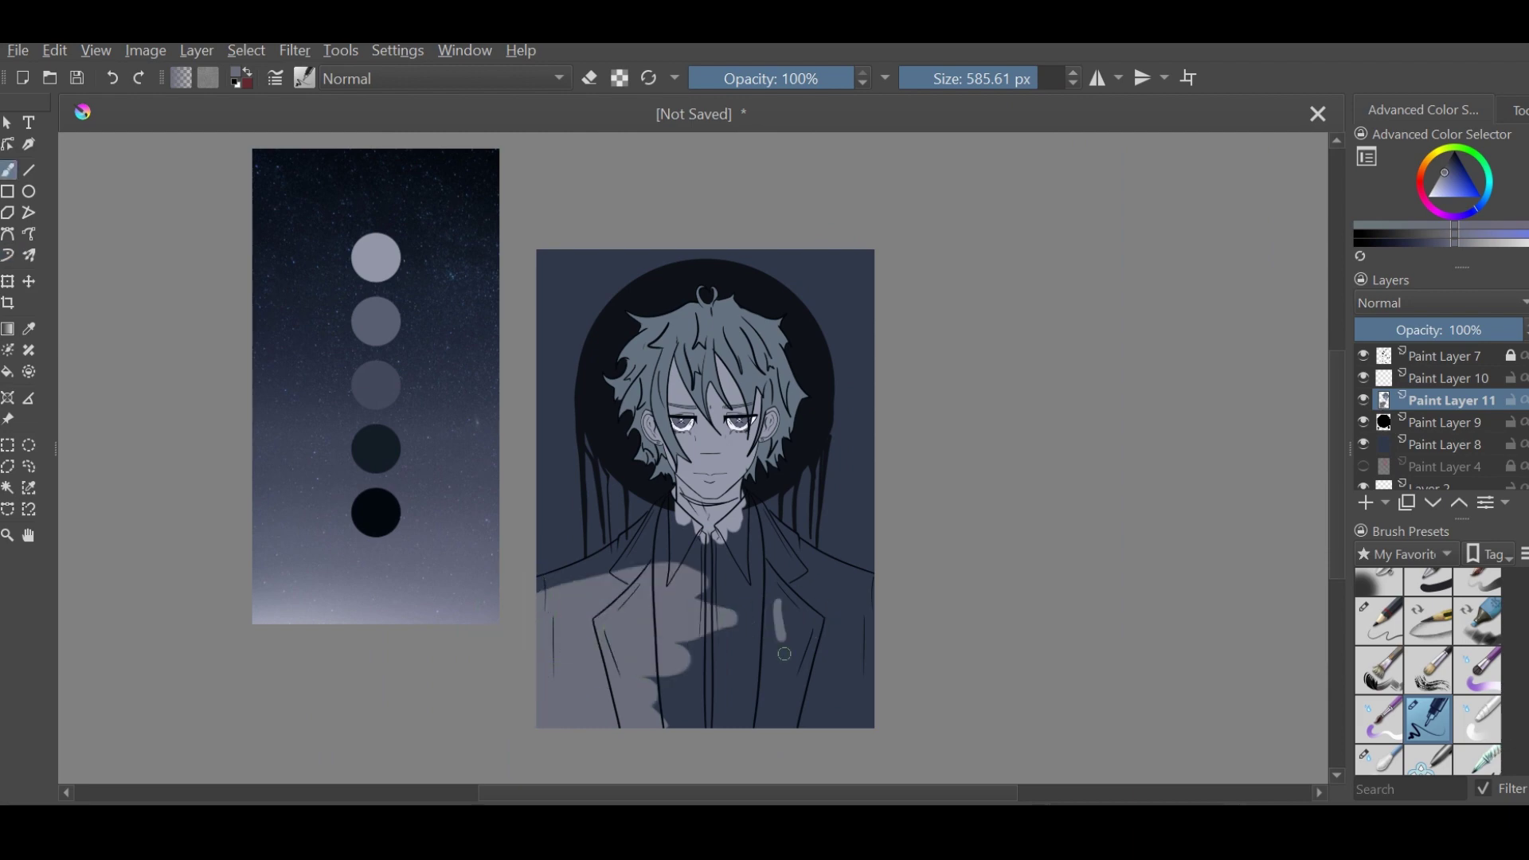
pyautogui.moveTo(752, 725); pyautogui.dragTo(871, 553)
pyautogui.press('+')
pyautogui.moveTo(756, 602)
pyautogui.mouseDown()
pyautogui.moveTo(780, 531)
pyautogui.moveTo(860, 567)
pyautogui.mouseUp()
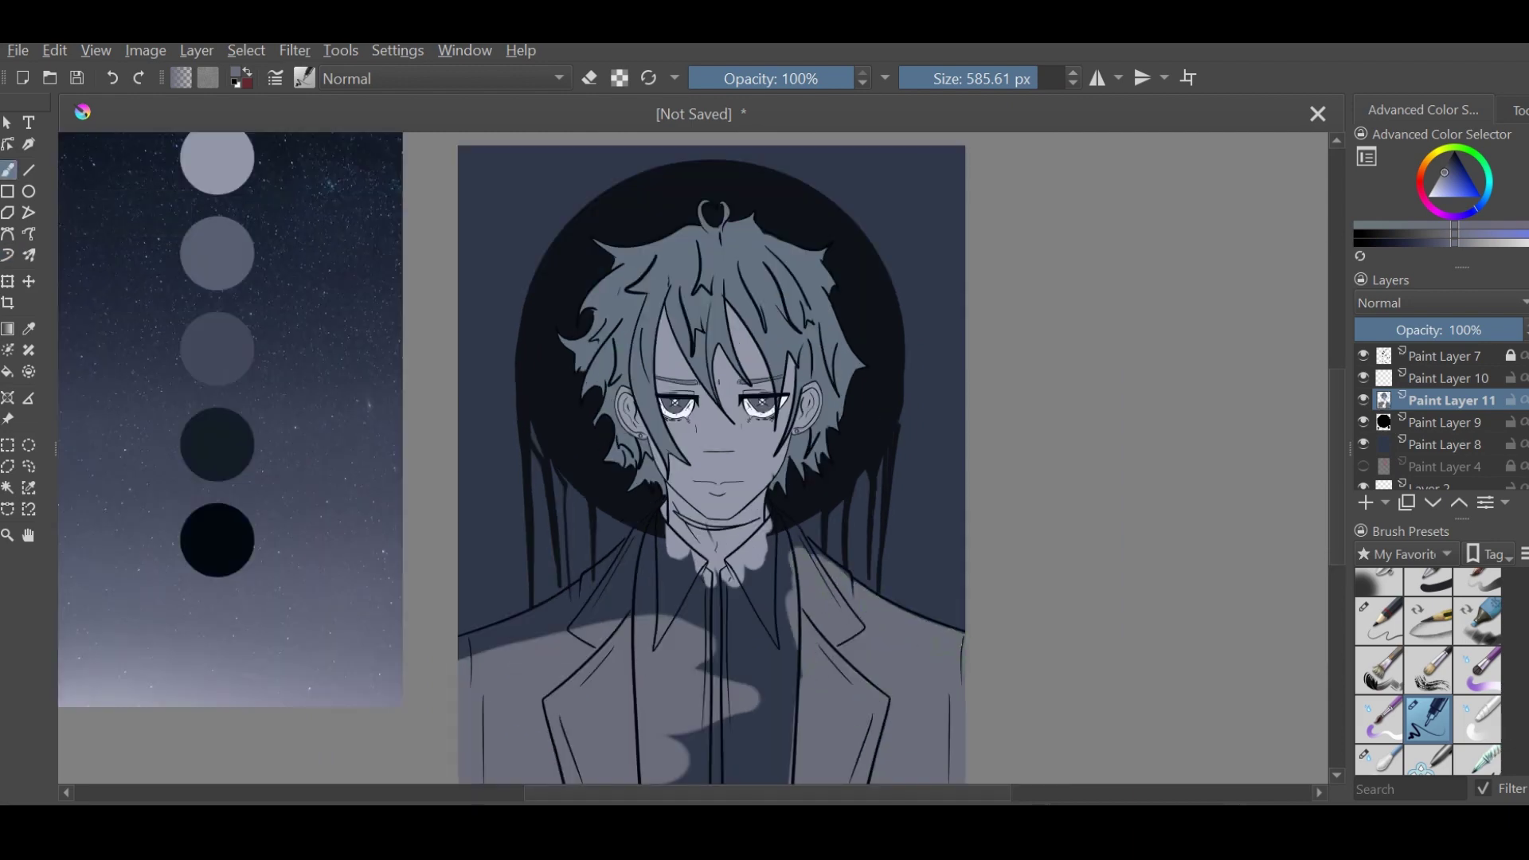
# Fill the gaps along the jacket's shoulders and left-hand lapel with the same grey, using 114.20 px and 260.45 px brushes
pyautogui.press('+')
pyautogui.press('[')
pyautogui.press('[')
pyautogui.press('[')
pyautogui.press('-')
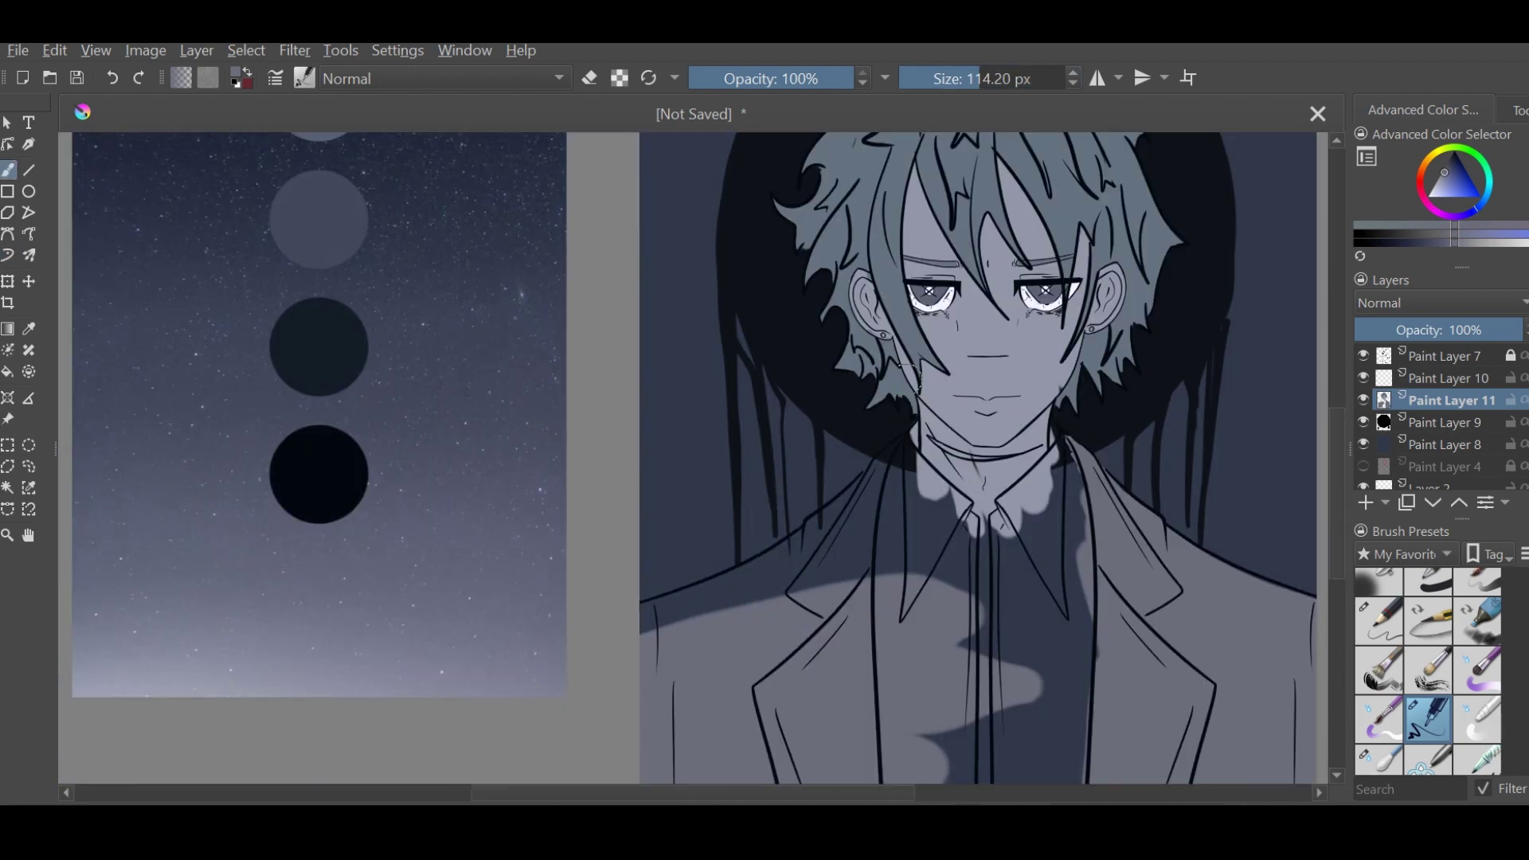
pyautogui.press('-')
pyautogui.press(']')
pyautogui.press(']')
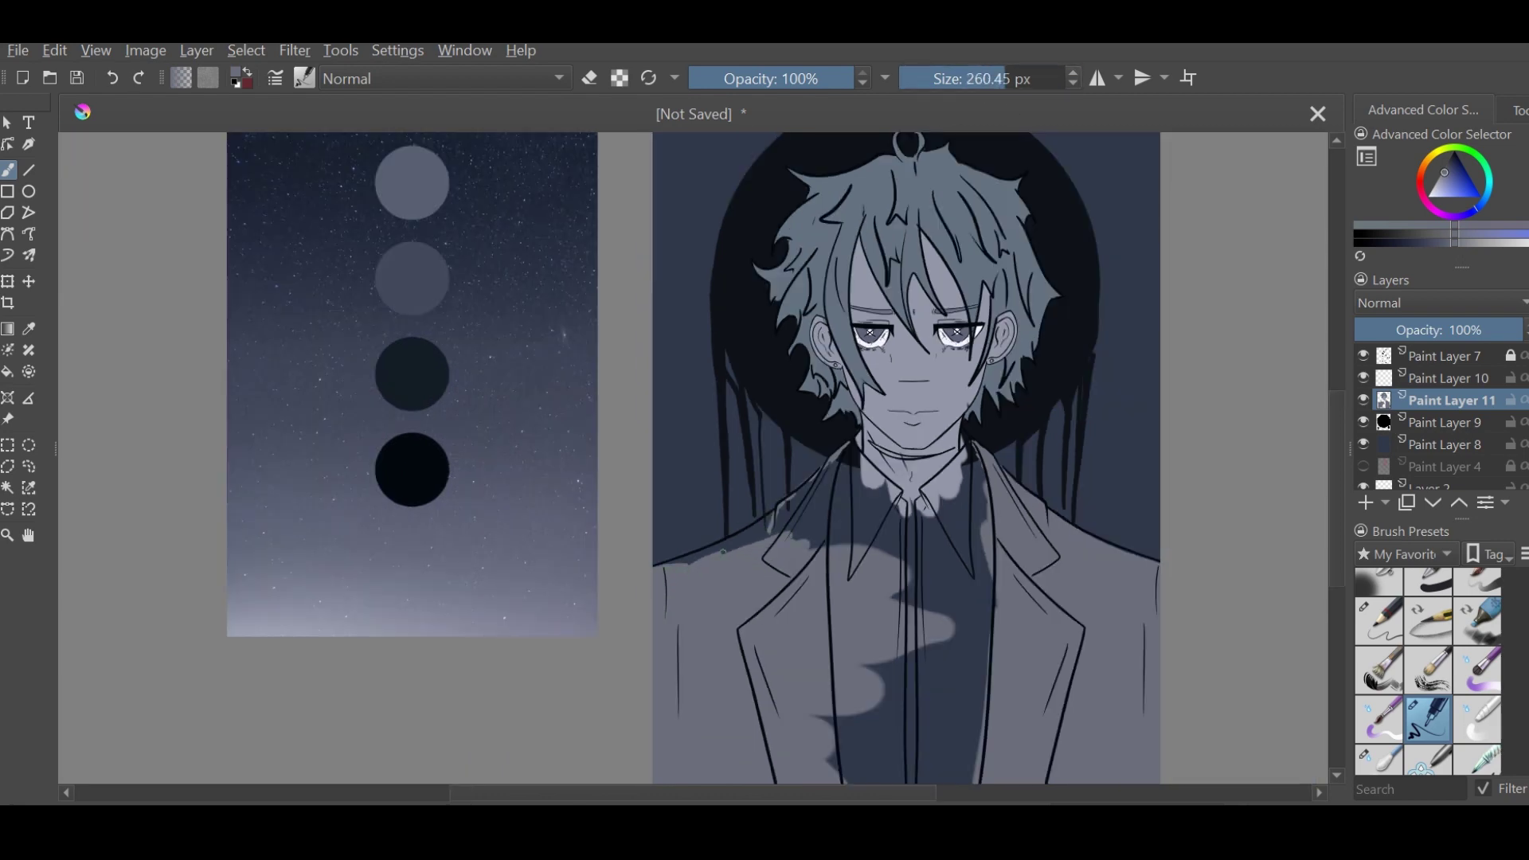
# Clean up the jacket's edges, erasing grey that spills past the shoulder line and into the shirt area
pyautogui.press('e')
pyautogui.press('+')
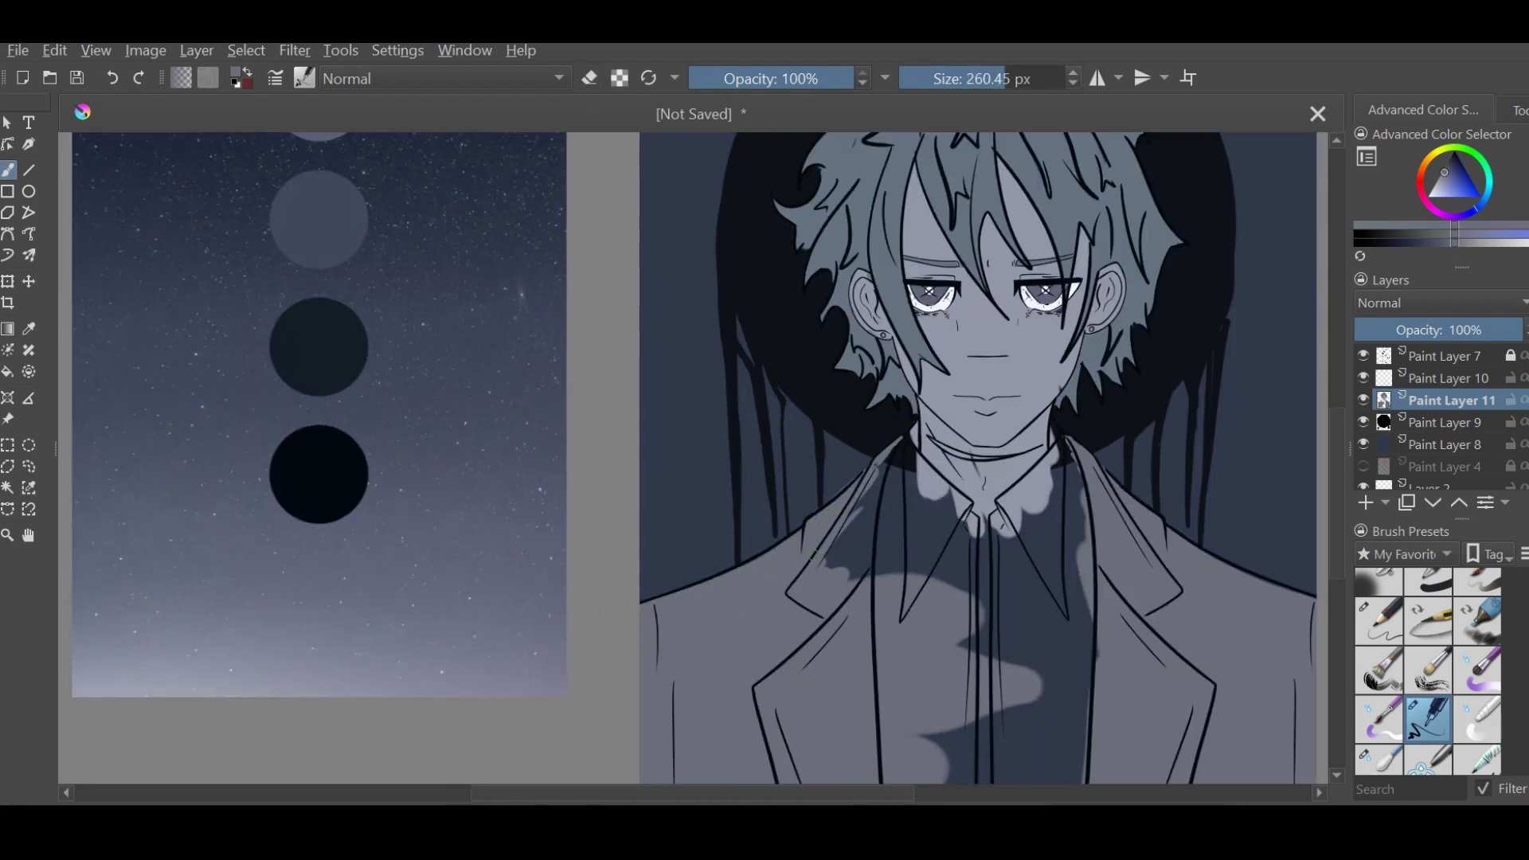
pyautogui.press('-')
pyautogui.press('-')
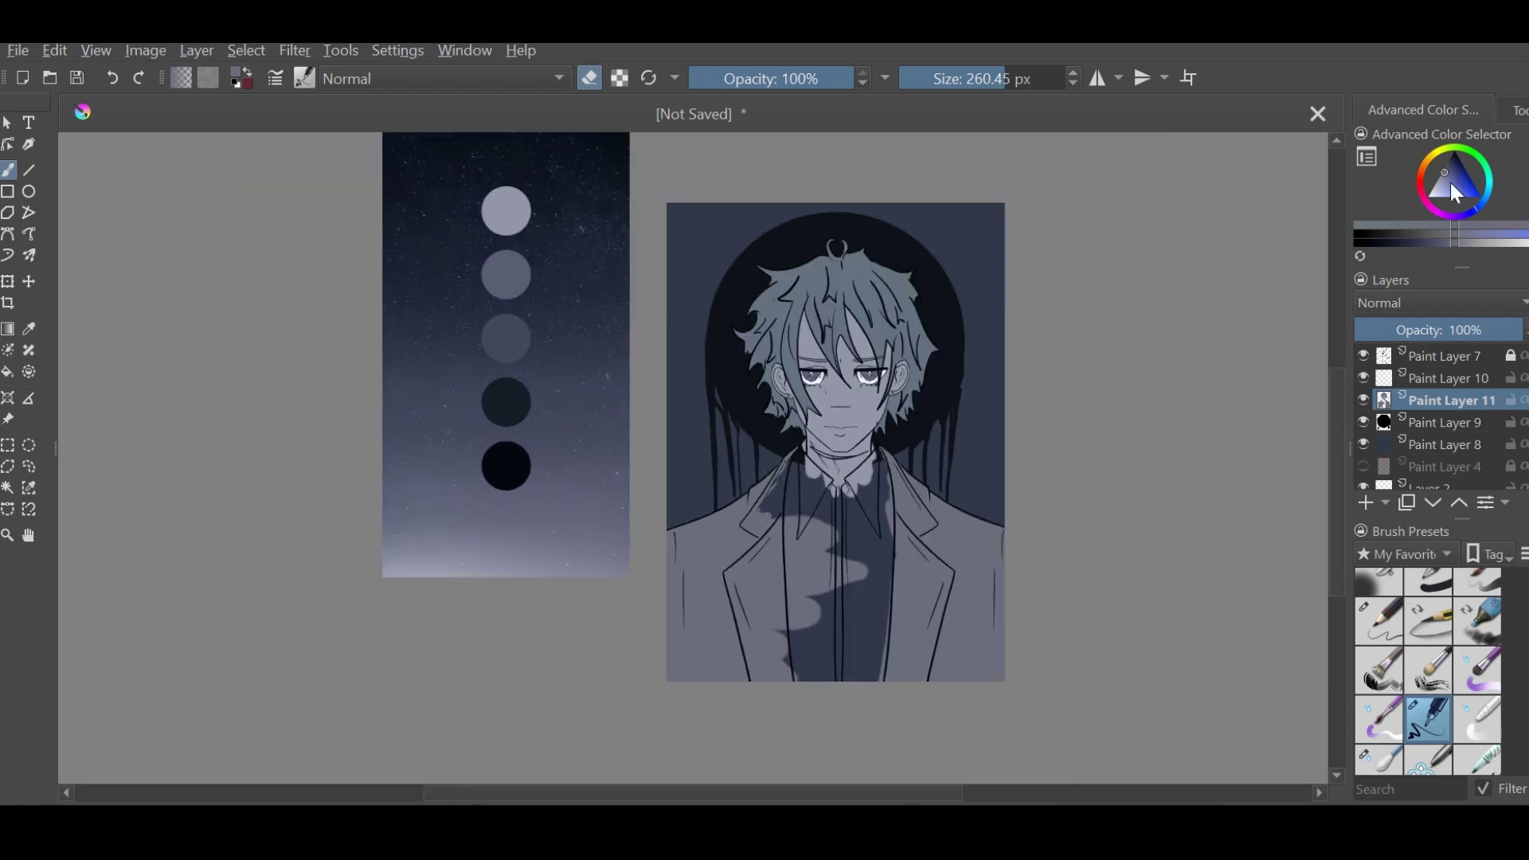
# Pick a pale near-white and start filling the shirt front with 260.45 px and 291.92 px brushes
pyautogui.press('+')
pyautogui.click(1431, 193)
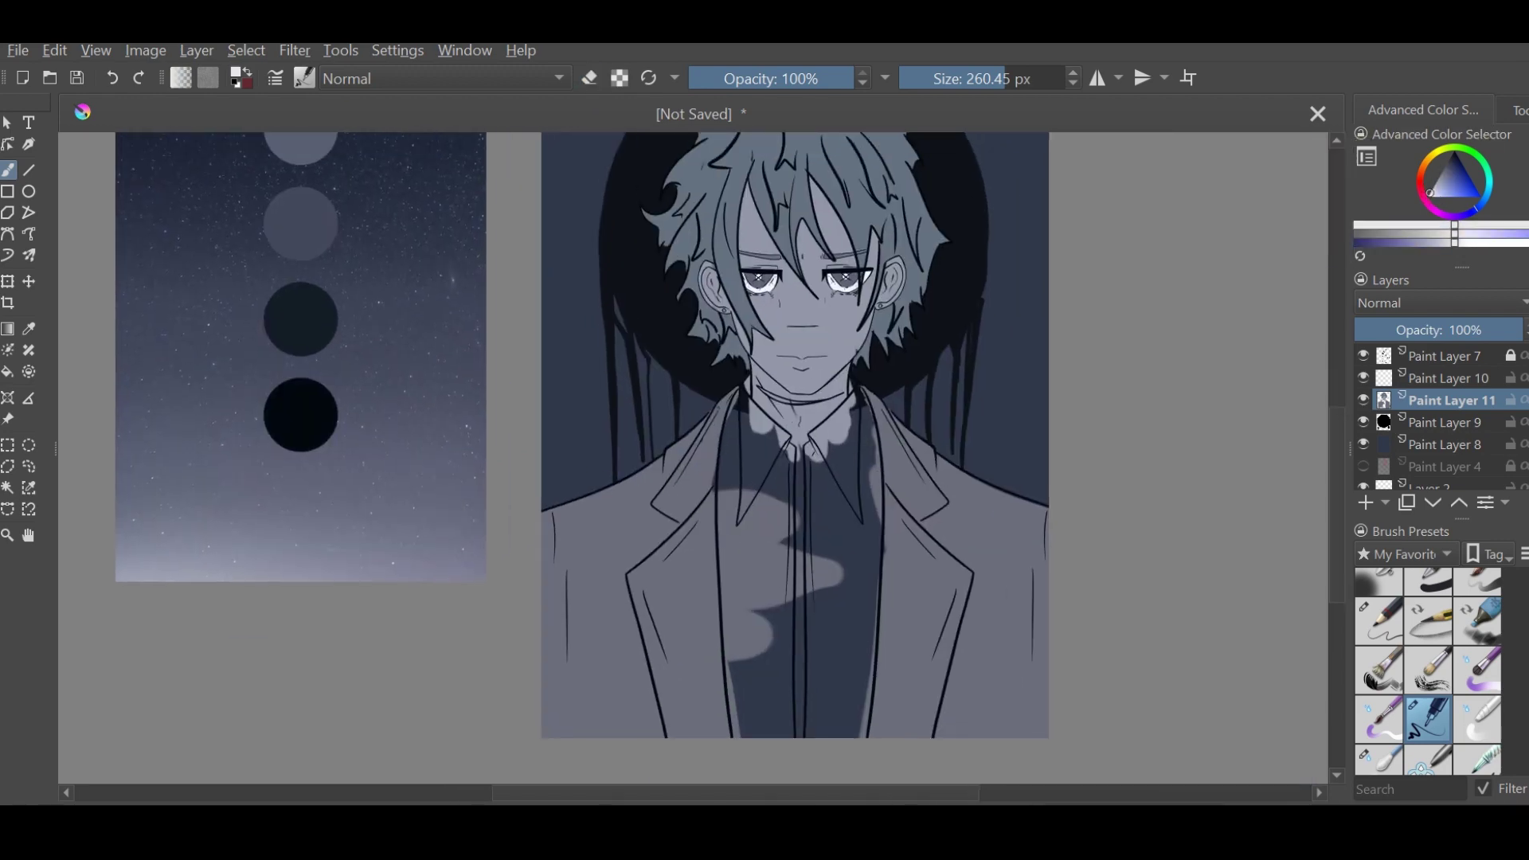
pyautogui.moveTo(777, 483); pyautogui.dragTo(812, 631)
pyautogui.press(']')
pyautogui.moveTo(764, 478)
pyautogui.mouseDown()
pyautogui.moveTo(797, 700)
pyautogui.moveTo(736, 510)
pyautogui.mouseUp()
pyautogui.keyDown('ctrl'); pyautogui.click(756, 493); pyautogui.keyUp('ctrl')
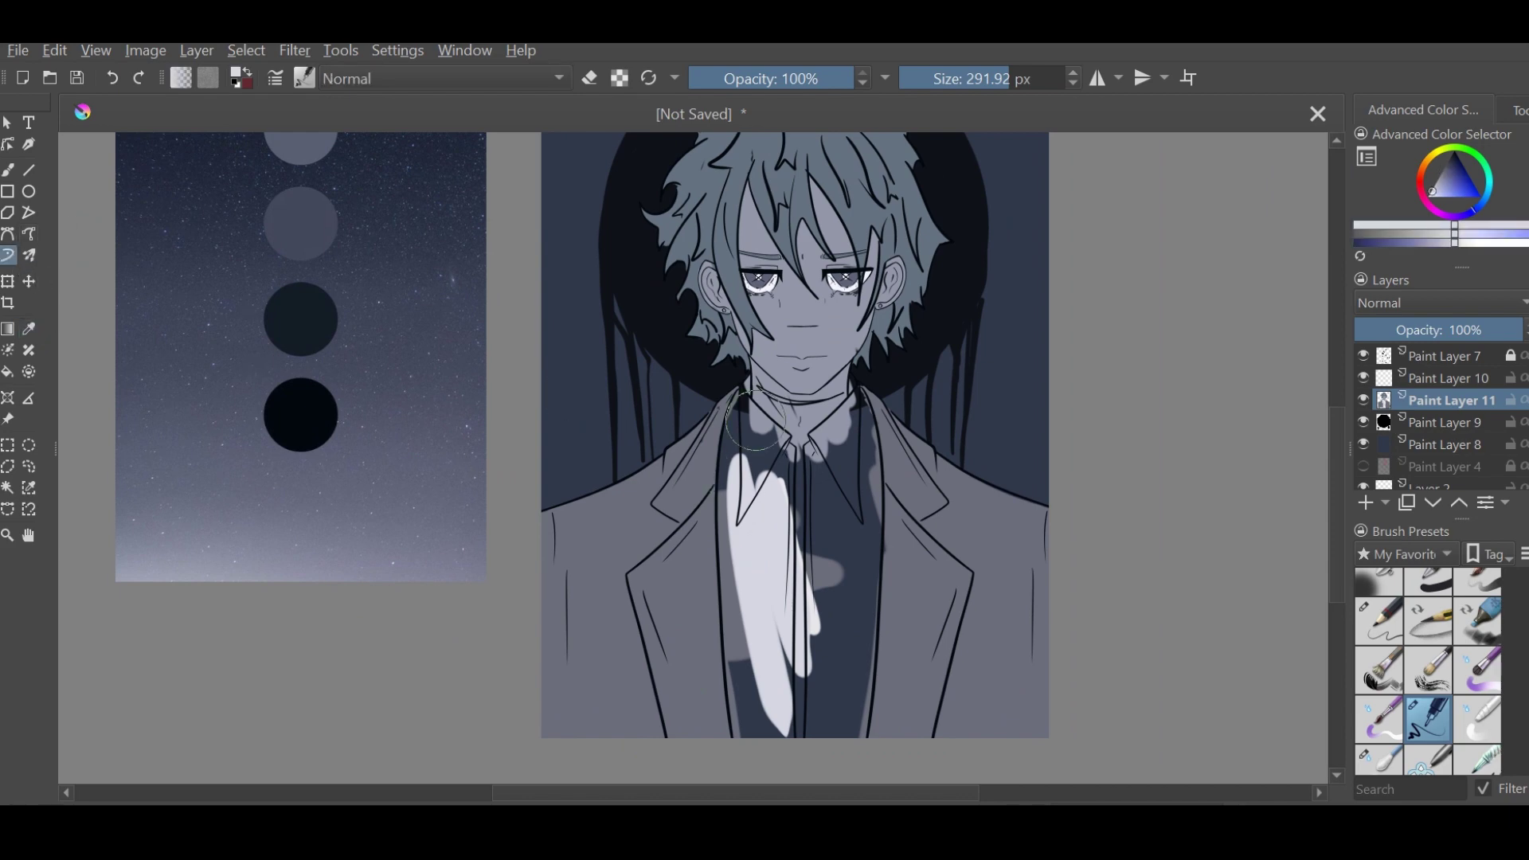
pyautogui.moveTo(760, 394)
pyautogui.mouseDown()
pyautogui.moveTo(734, 457)
pyautogui.moveTo(740, 721)
pyautogui.moveTo(788, 701)
pyautogui.moveTo(820, 589)
pyautogui.moveTo(833, 346)
pyautogui.moveTo(845, 581)
pyautogui.moveTo(852, 398)
pyautogui.mouseUp()
# Fill the rest of the shirt front on both sides with the pale tone, adjusting the brush size to 242.70 px
pyautogui.press('b')
pyautogui.press('+')
pyautogui.press('+')
pyautogui.press('[')
pyautogui.press('[')
pyautogui.press('[')
pyautogui.press('-')
pyautogui.press('-')
pyautogui.press(']')
pyautogui.press(']')
pyautogui.press(']')
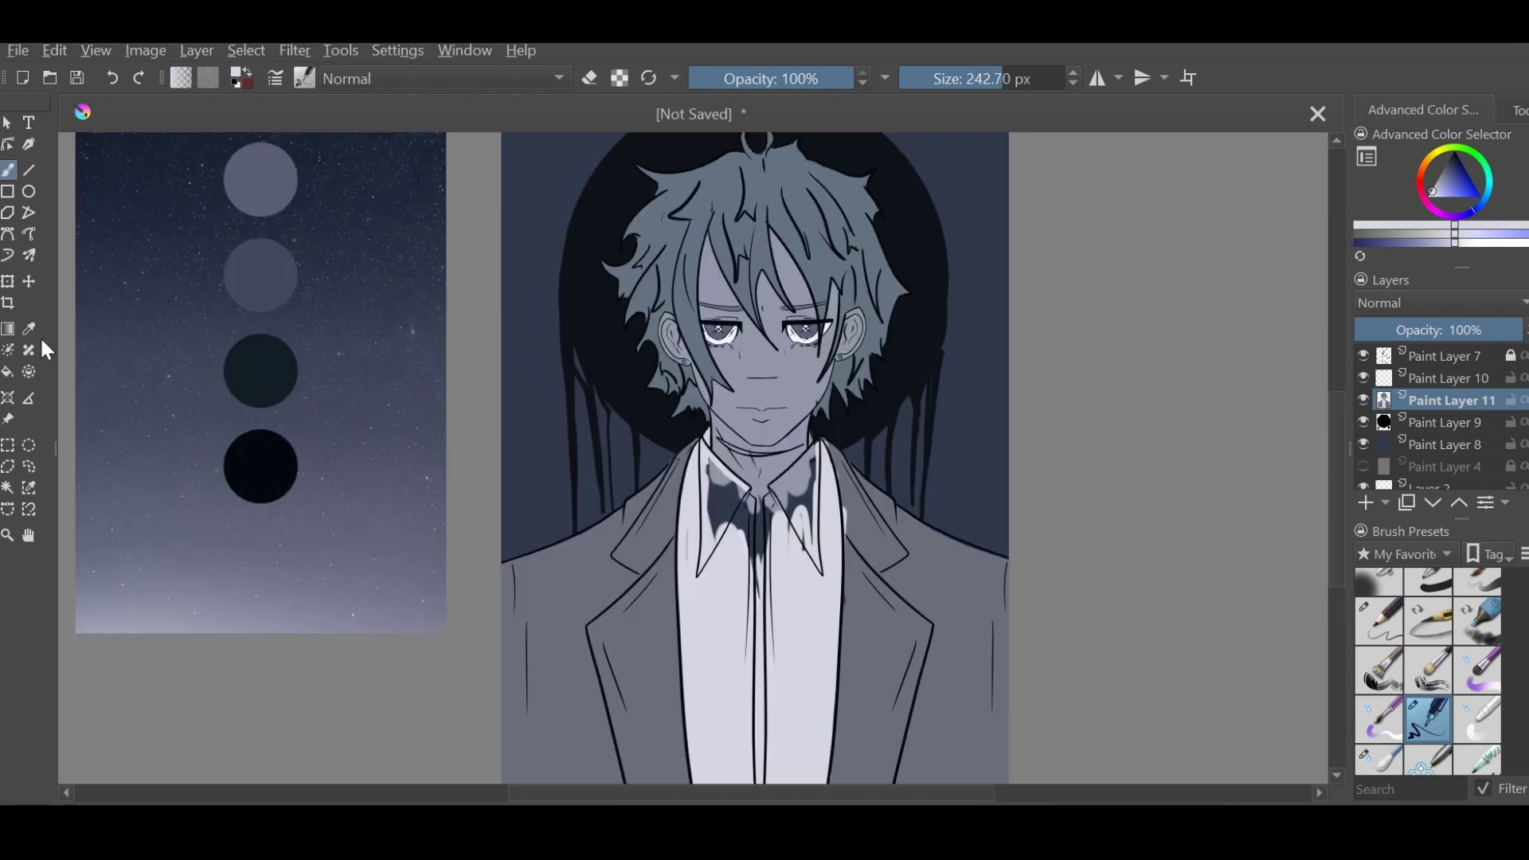
# Fill both collar flaps and the small collar areas beside the neck with the pale shirt colour at 100.78 px
pyautogui.scroll(2, 844, 478)
pyautogui.keyDown('ctrl'); pyautogui.click(726, 477); pyautogui.keyUp('ctrl')
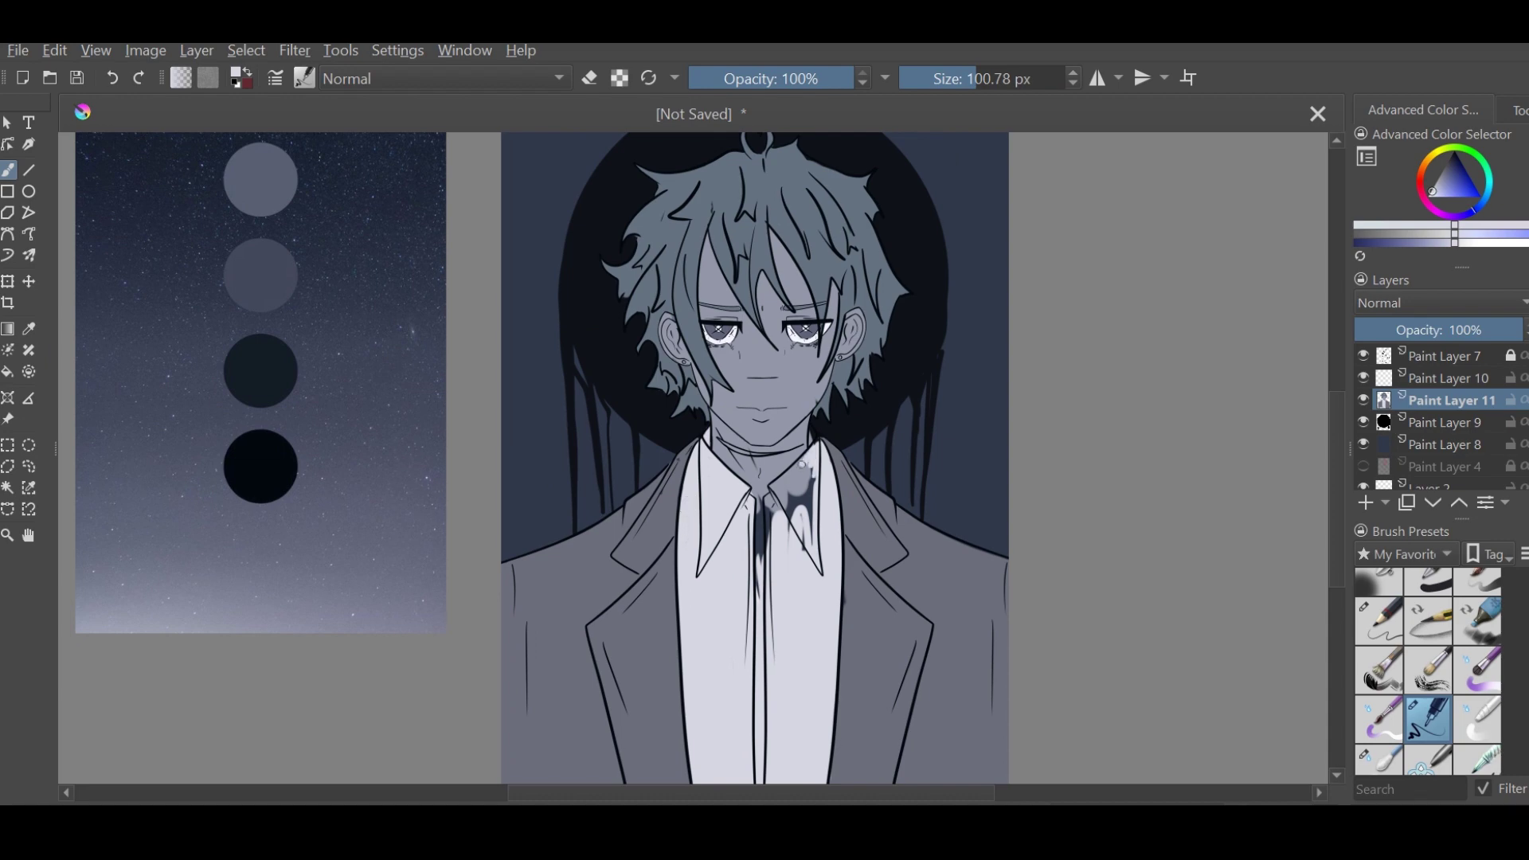
pyautogui.moveTo(779, 487); pyautogui.dragTo(784, 481)
pyautogui.scroll(3, 899, 362)
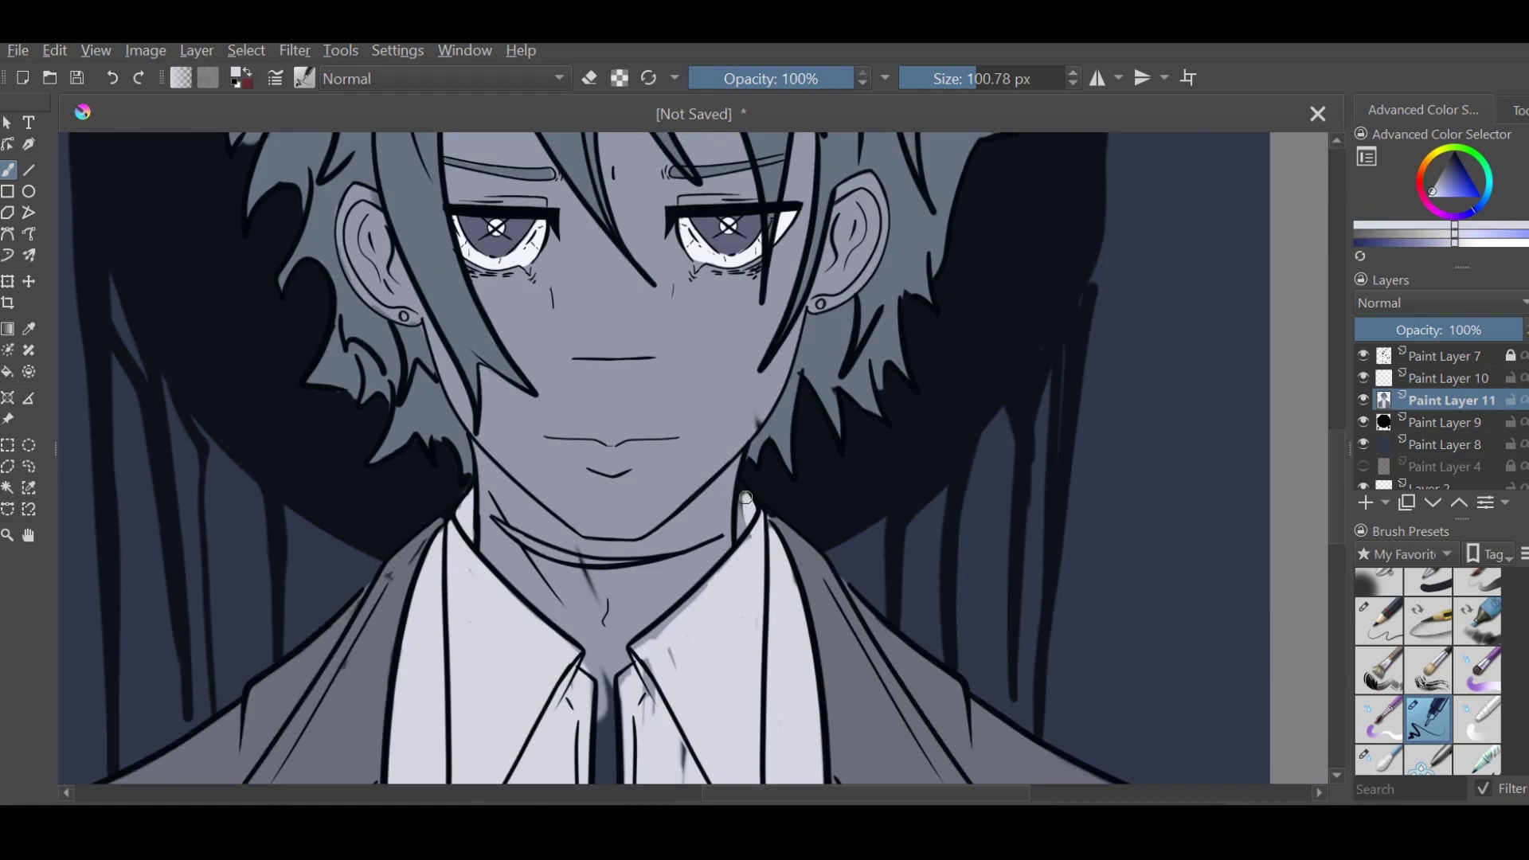
pyautogui.scroll(-3, 656, 638)
# Sample the skin tone and fill the narrow open strip down the middle of the shirt
pyautogui.keyDown('ctrl'); pyautogui.click(662, 434); pyautogui.keyUp('ctrl')
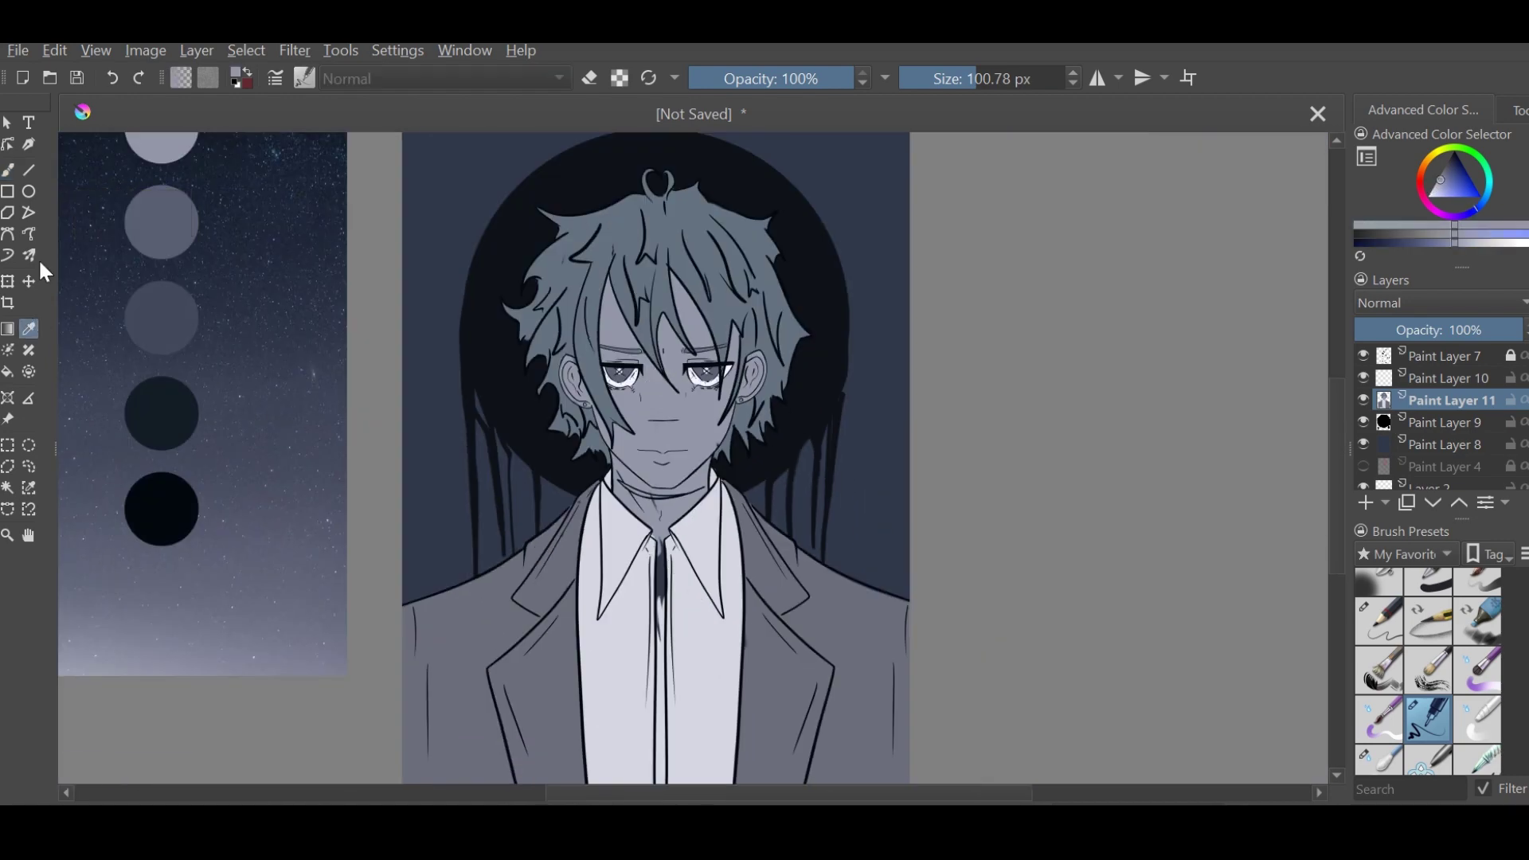
pyautogui.moveTo(654, 503); pyautogui.dragTo(617, 430)
pyautogui.moveTo(613, 574); pyautogui.dragTo(611, 687)
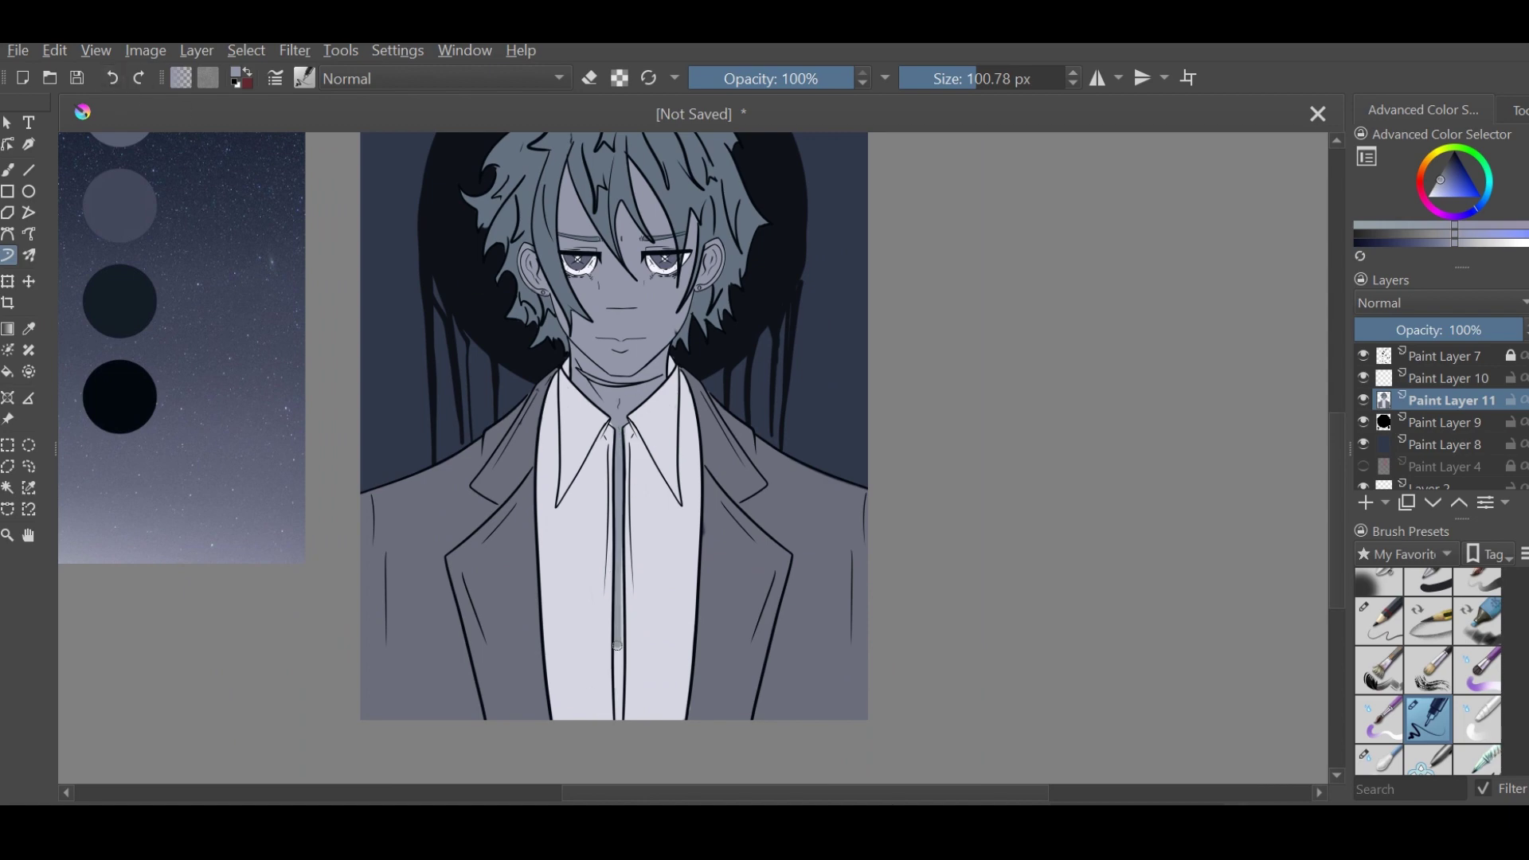
pyautogui.scroll(-3, 748, 391)
pyautogui.scroll(3, 719, 433)
pyautogui.scroll(-3, 774, 359)
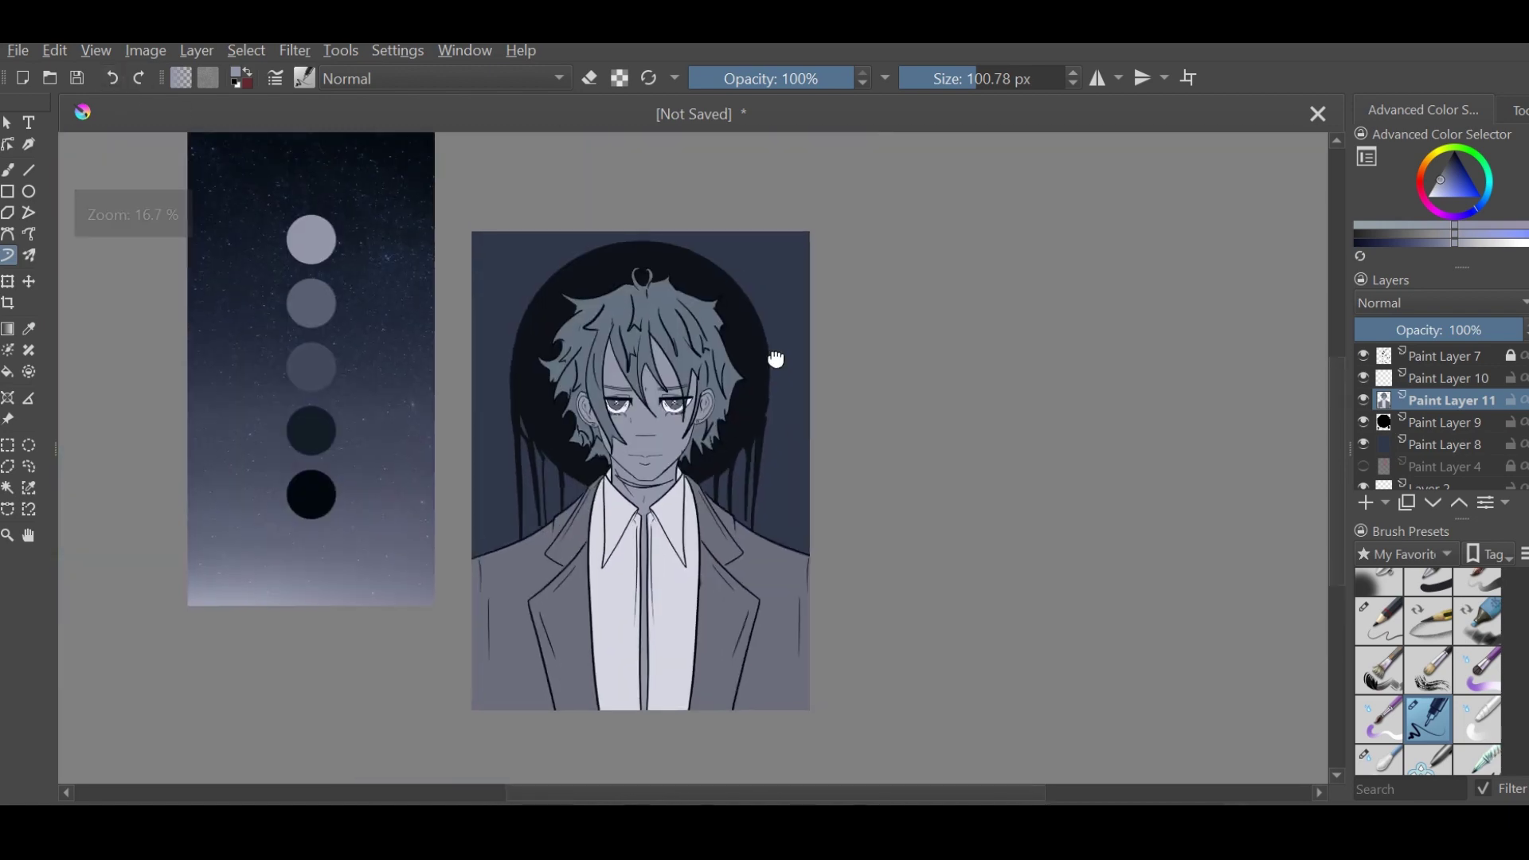
# Pick a crimson red, add a layer above Paint Layer 11 and paint a cut across the neck at 28.92 px
pyautogui.click(1428, 202)
pyautogui.moveTo(1428, 202)
pyautogui.mouseDown()
pyautogui.moveTo(1419, 171)
pyautogui.moveTo(1484, 190)
pyautogui.mouseUp()
pyautogui.click(1365, 502)
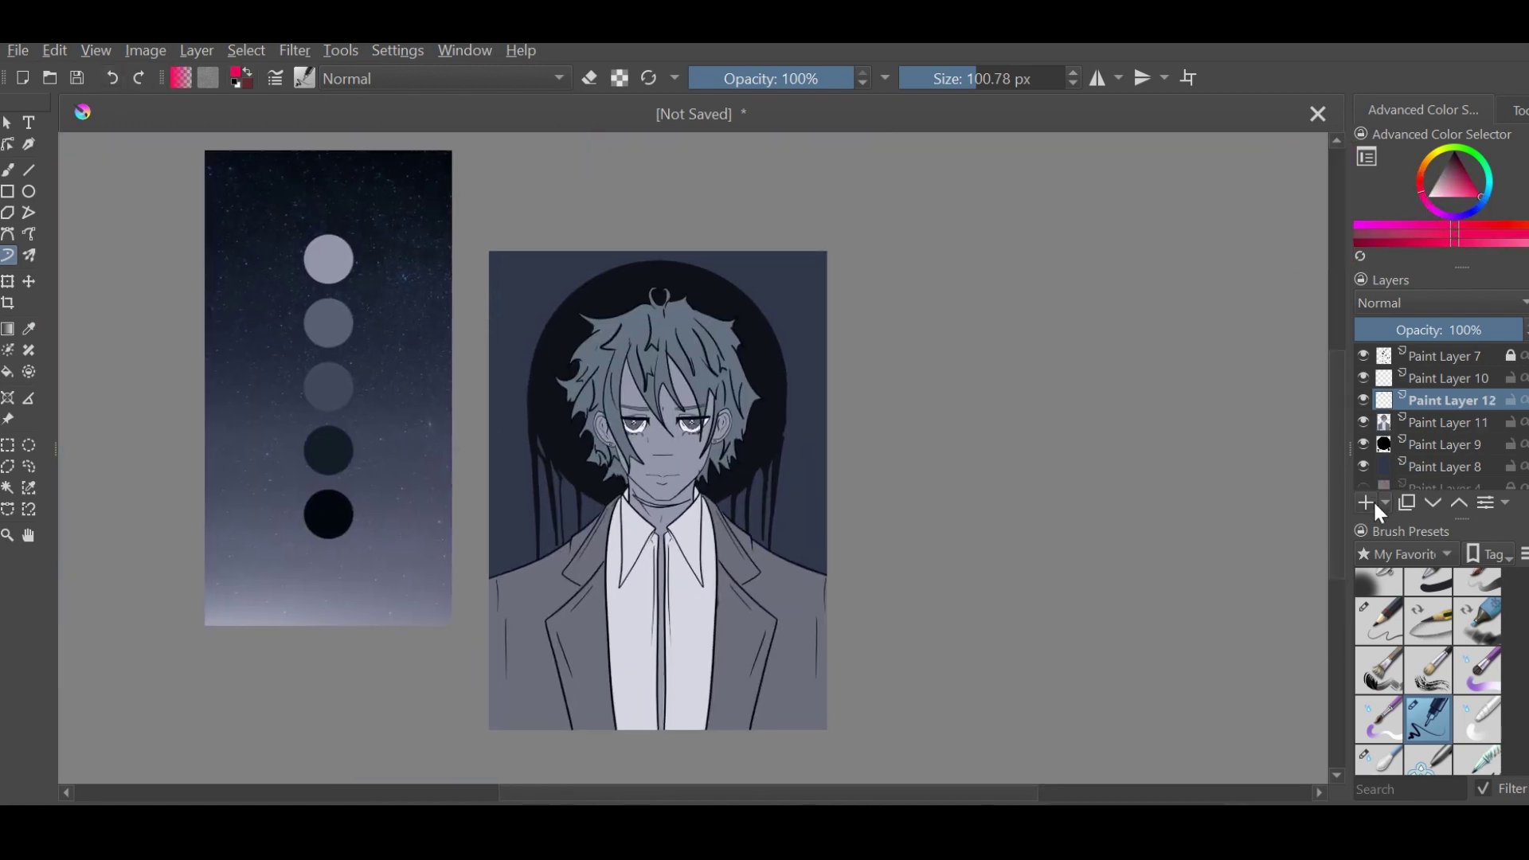
pyautogui.scroll(5, 904, 335)
pyautogui.scroll(2, 899, 334)
pyautogui.press('[')
pyautogui.press('[')
pyautogui.press('[')
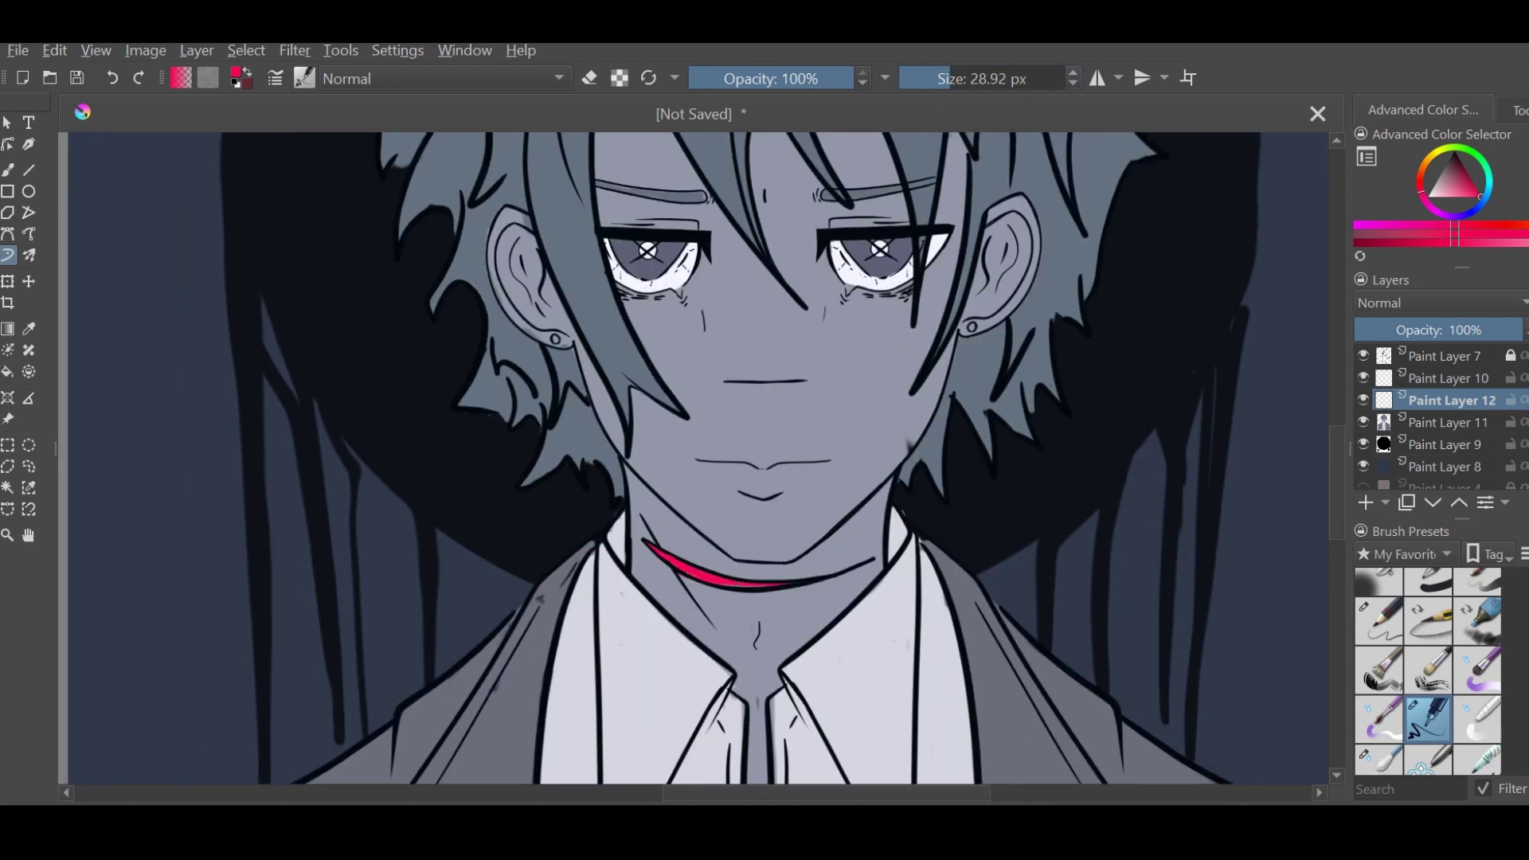
pyautogui.scroll(-3, 899, 334)
pyautogui.scroll(1, 900, 335)
pyautogui.scroll(-1, 899, 335)
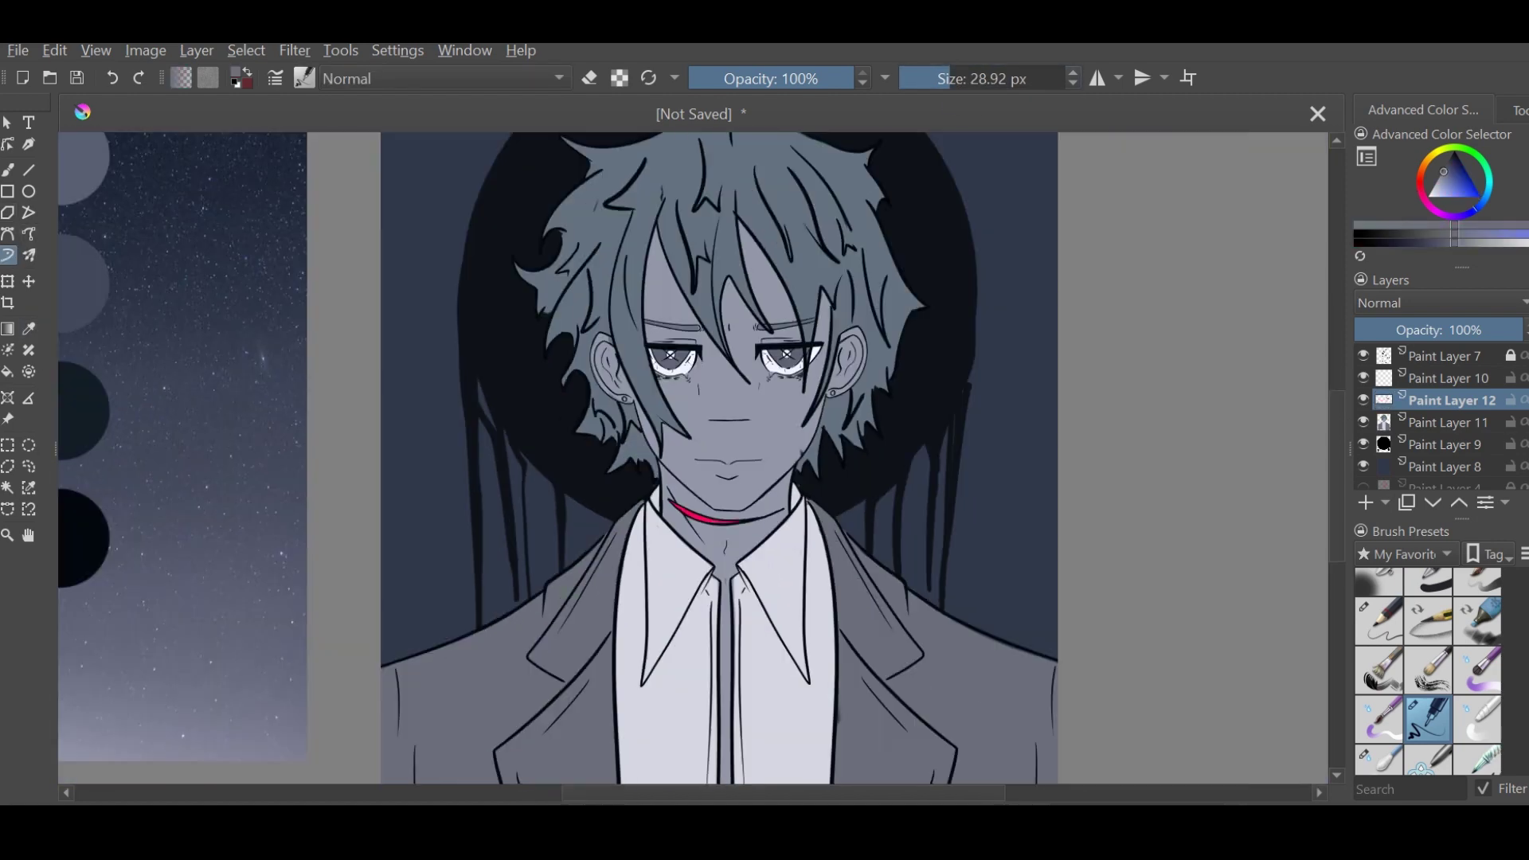
# Unlock Paint Layer 7 and erase the eye line art crossing the hair lock over the right-hand eye
pyautogui.scroll(-4, 1112, 450)
pyautogui.scroll(3, 1111, 450)
pyautogui.press('+')
pyautogui.press('+')
pyautogui.press('+')
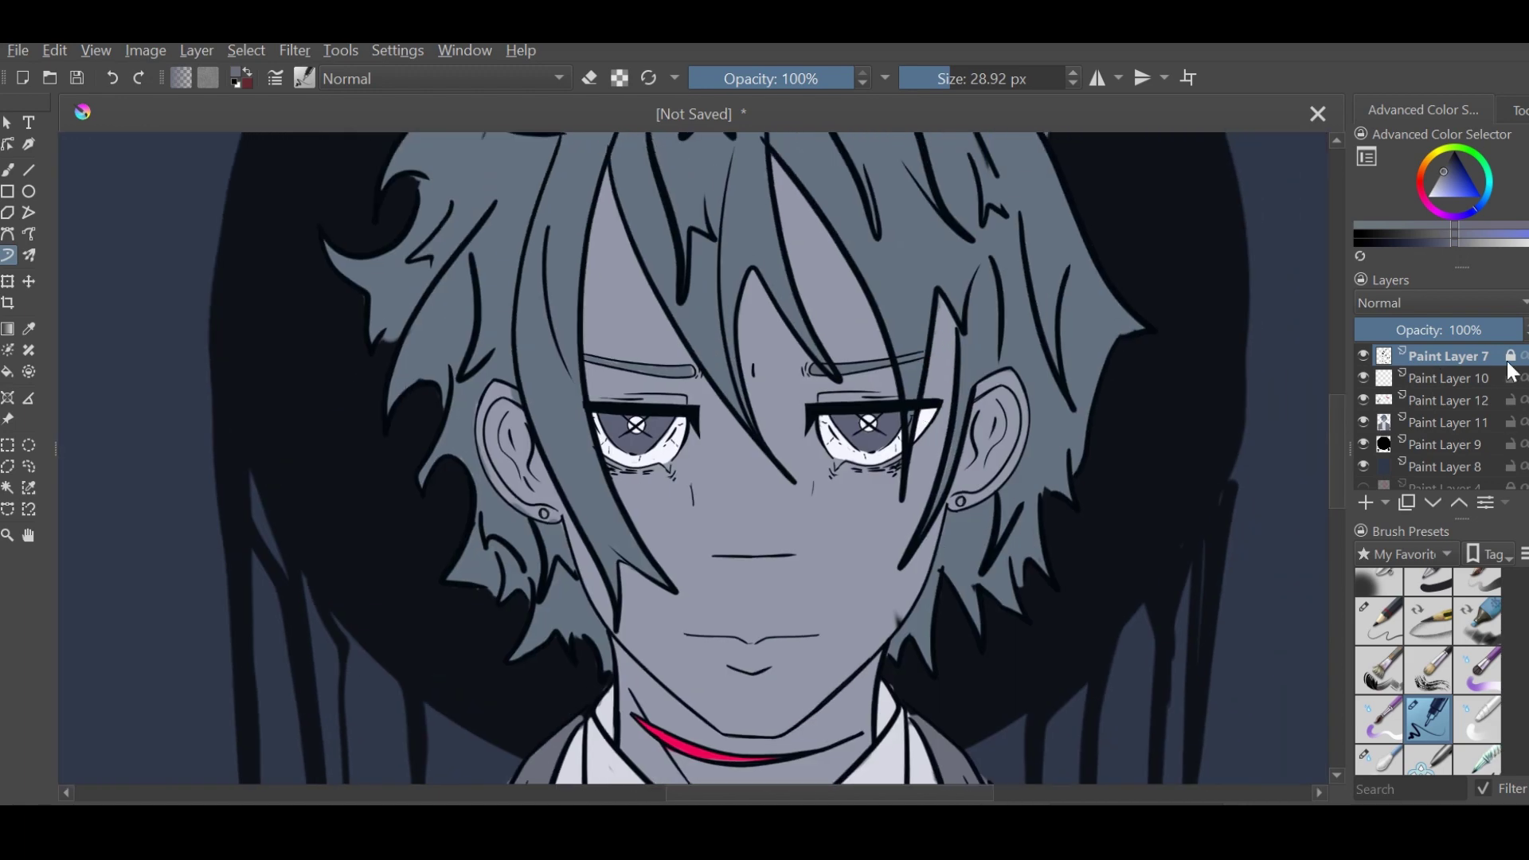
pyautogui.click(590, 78)
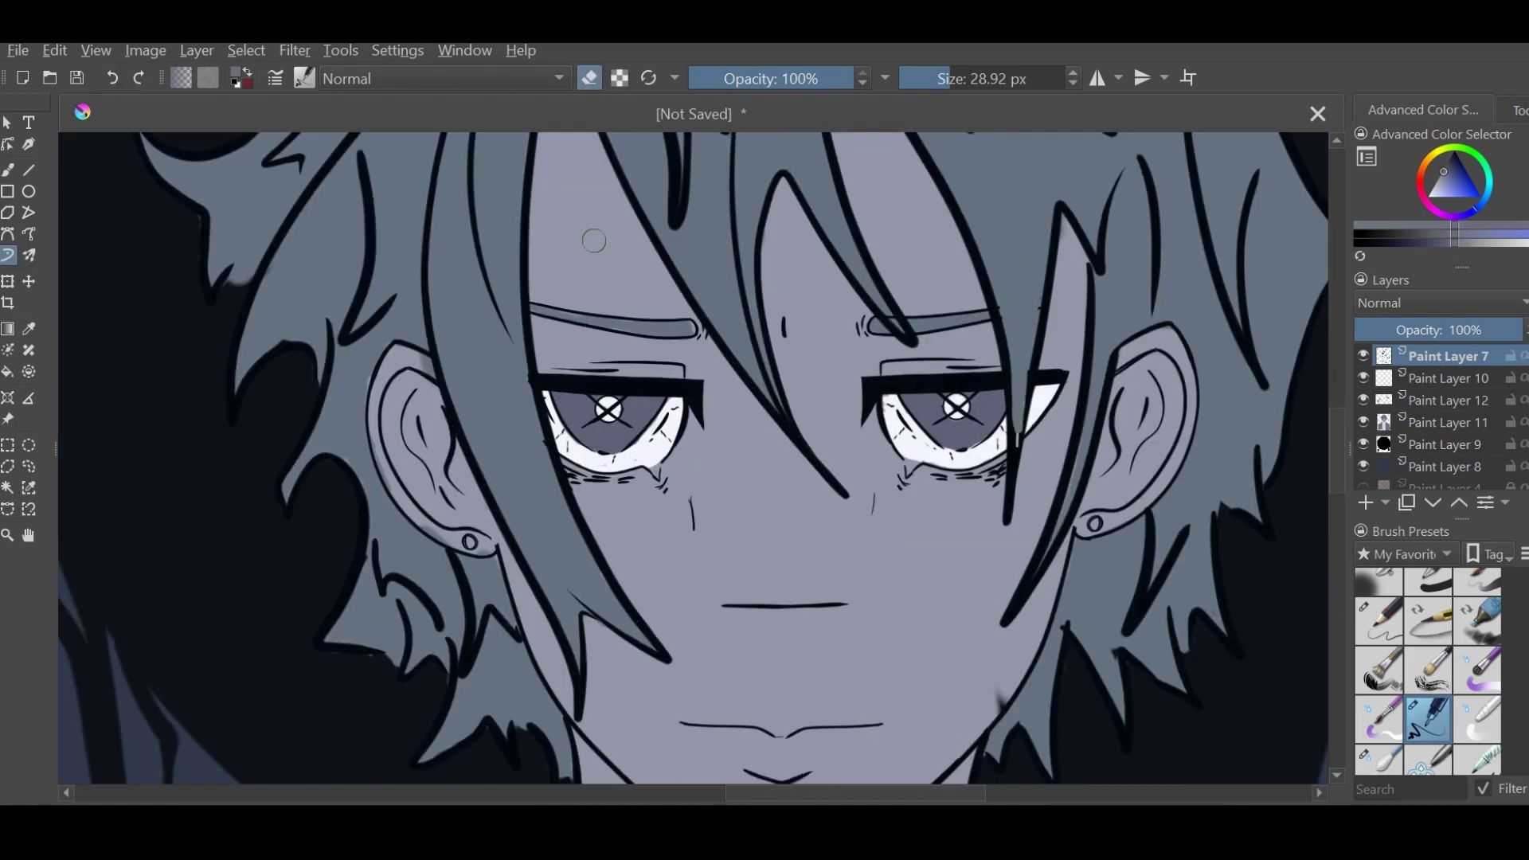
pyautogui.moveTo(1019, 350); pyautogui.dragTo(1018, 447)
# Retouch the skin and hair colours around the eyes and ears on Paint Layer 11 with a 28.92 px brush
pyautogui.click(1445, 423)
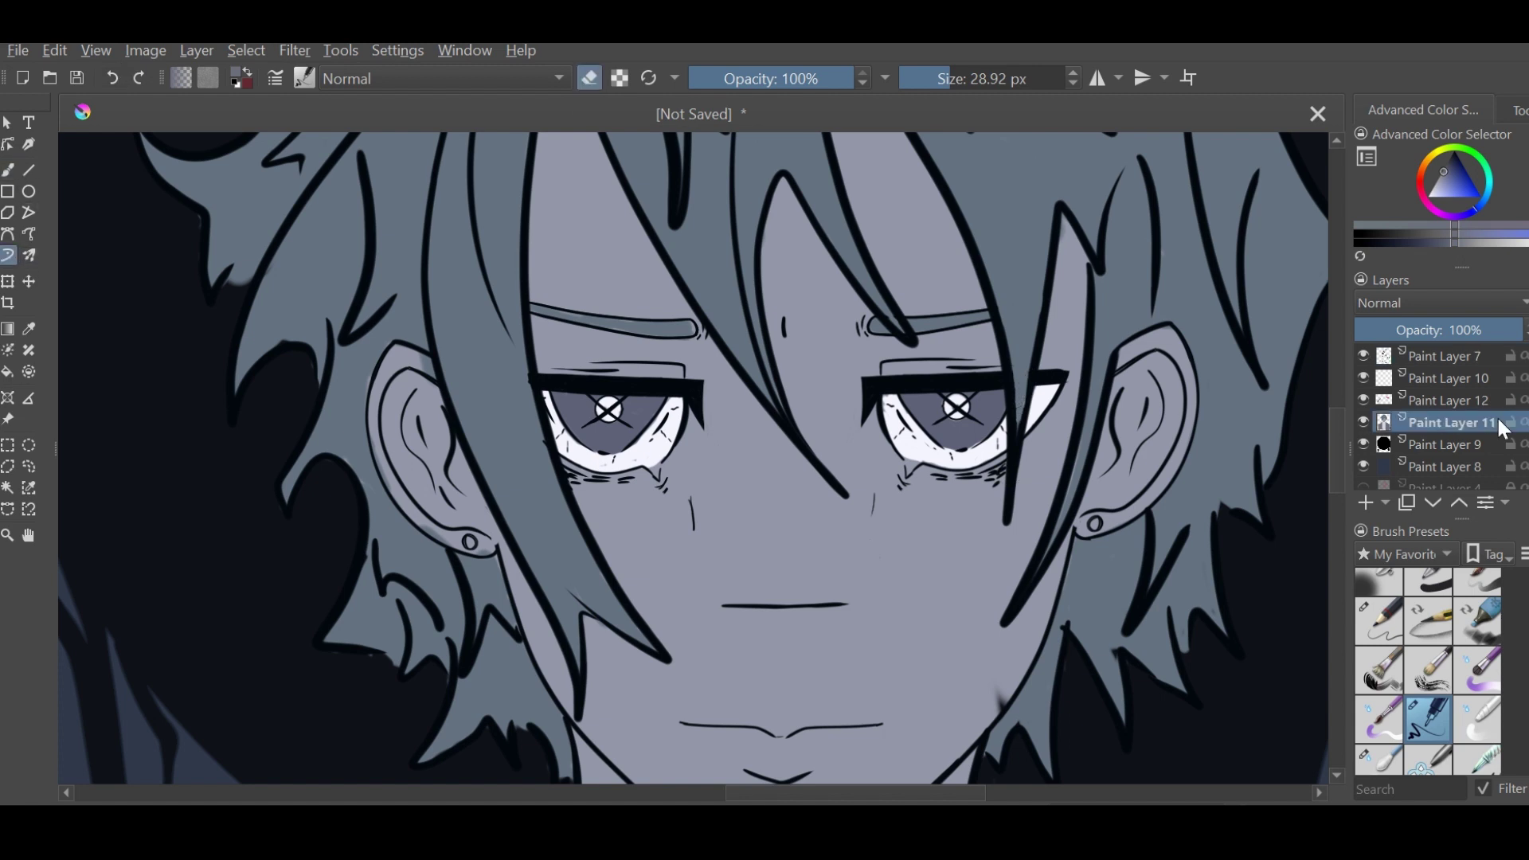
pyautogui.press('e')
pyautogui.click(16, 171)
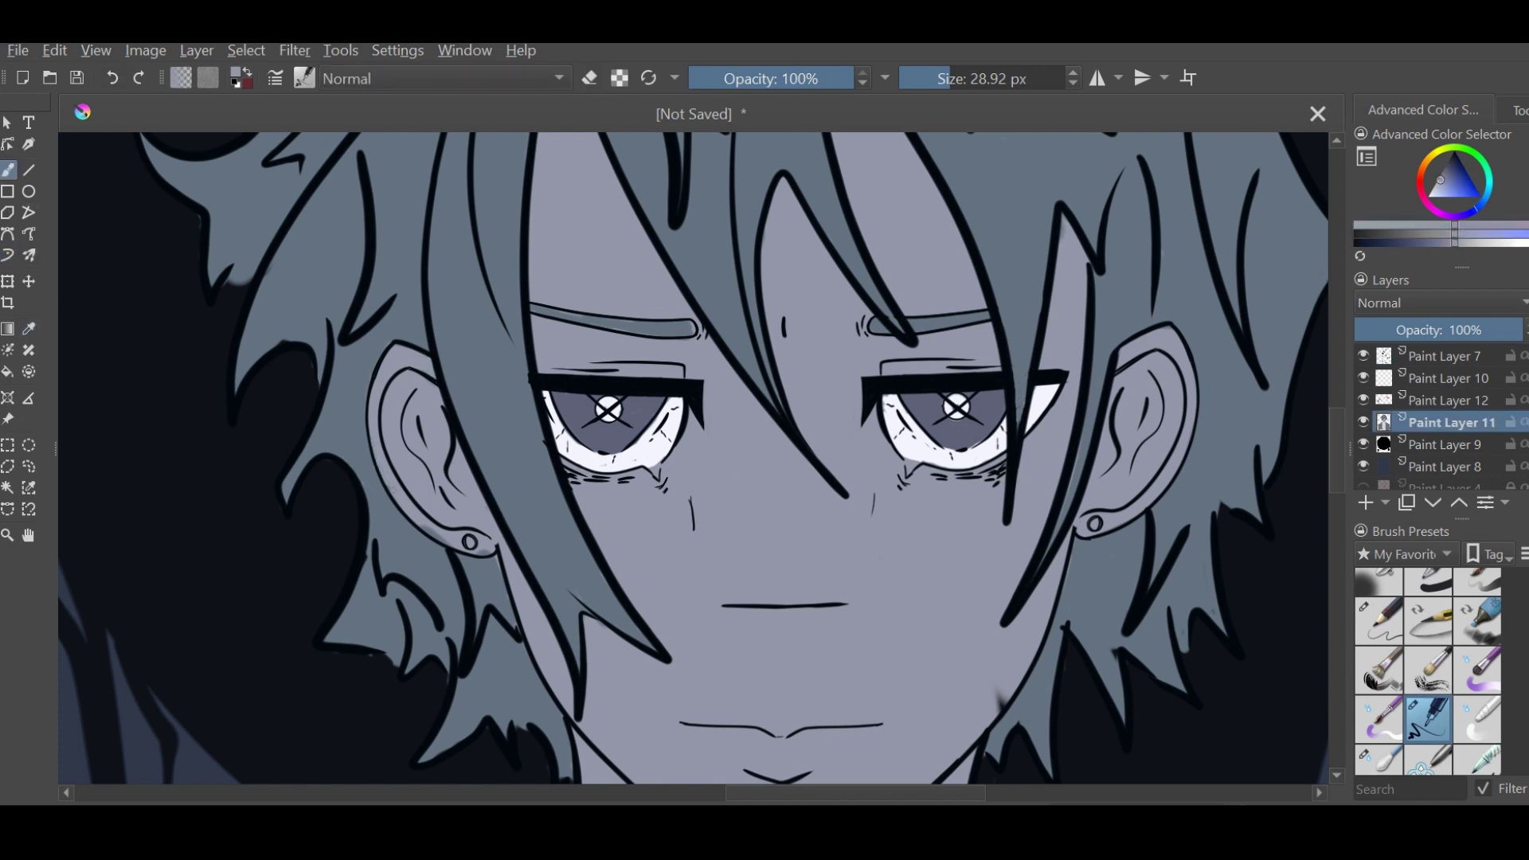
pyautogui.keyDown('ctrl'); pyautogui.click(460, 239); pyautogui.keyUp('ctrl')
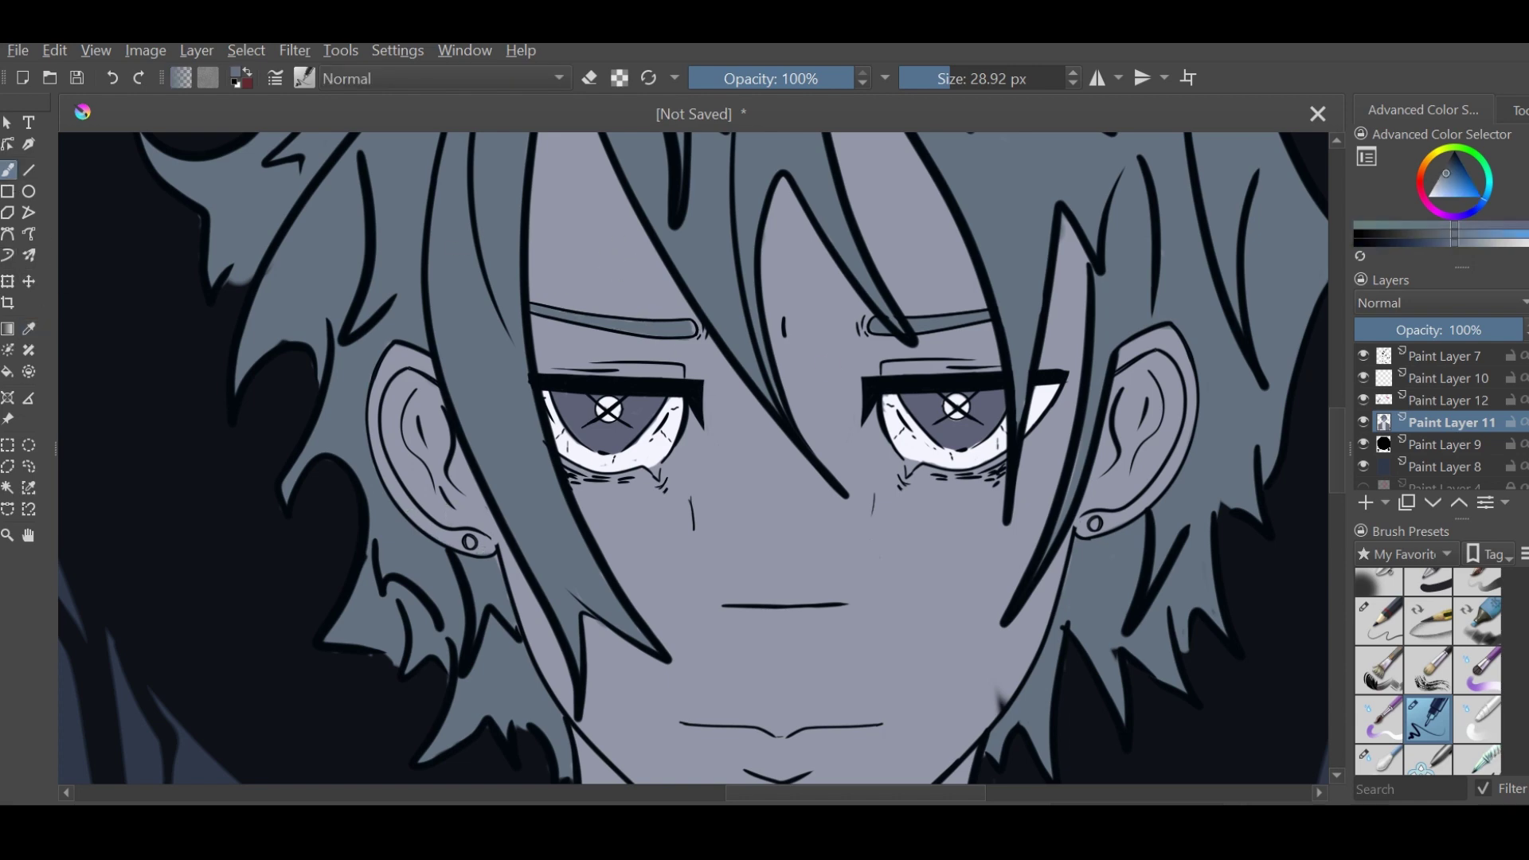
pyautogui.scroll(-10, 692, 325)
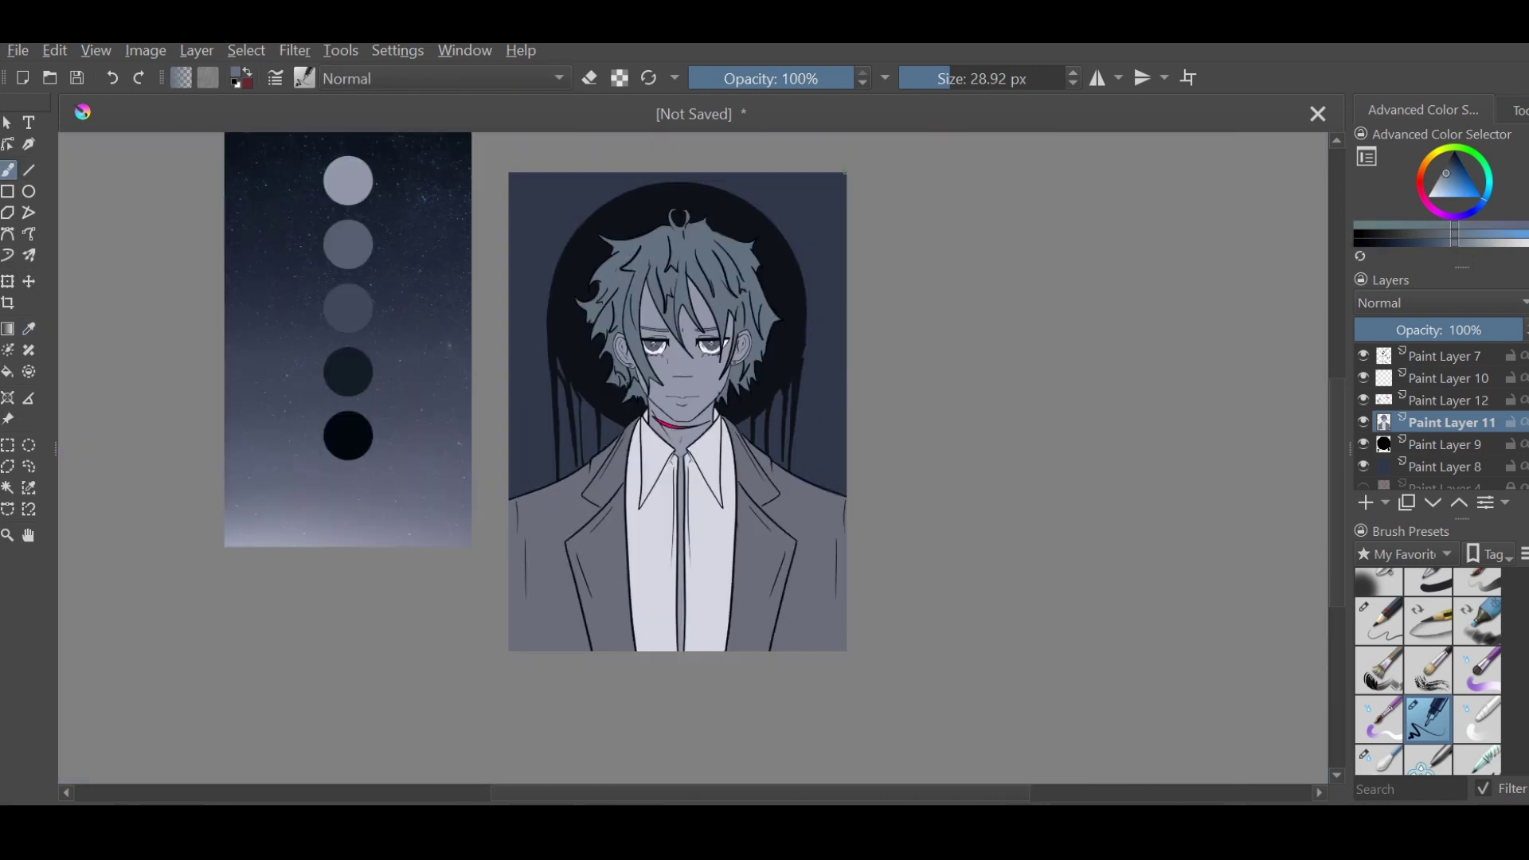
# Add a layer above Paint Layer 11, apply a vertical black gradient over the whole portrait and lower the layer's opacity
pyautogui.click(8, 329)
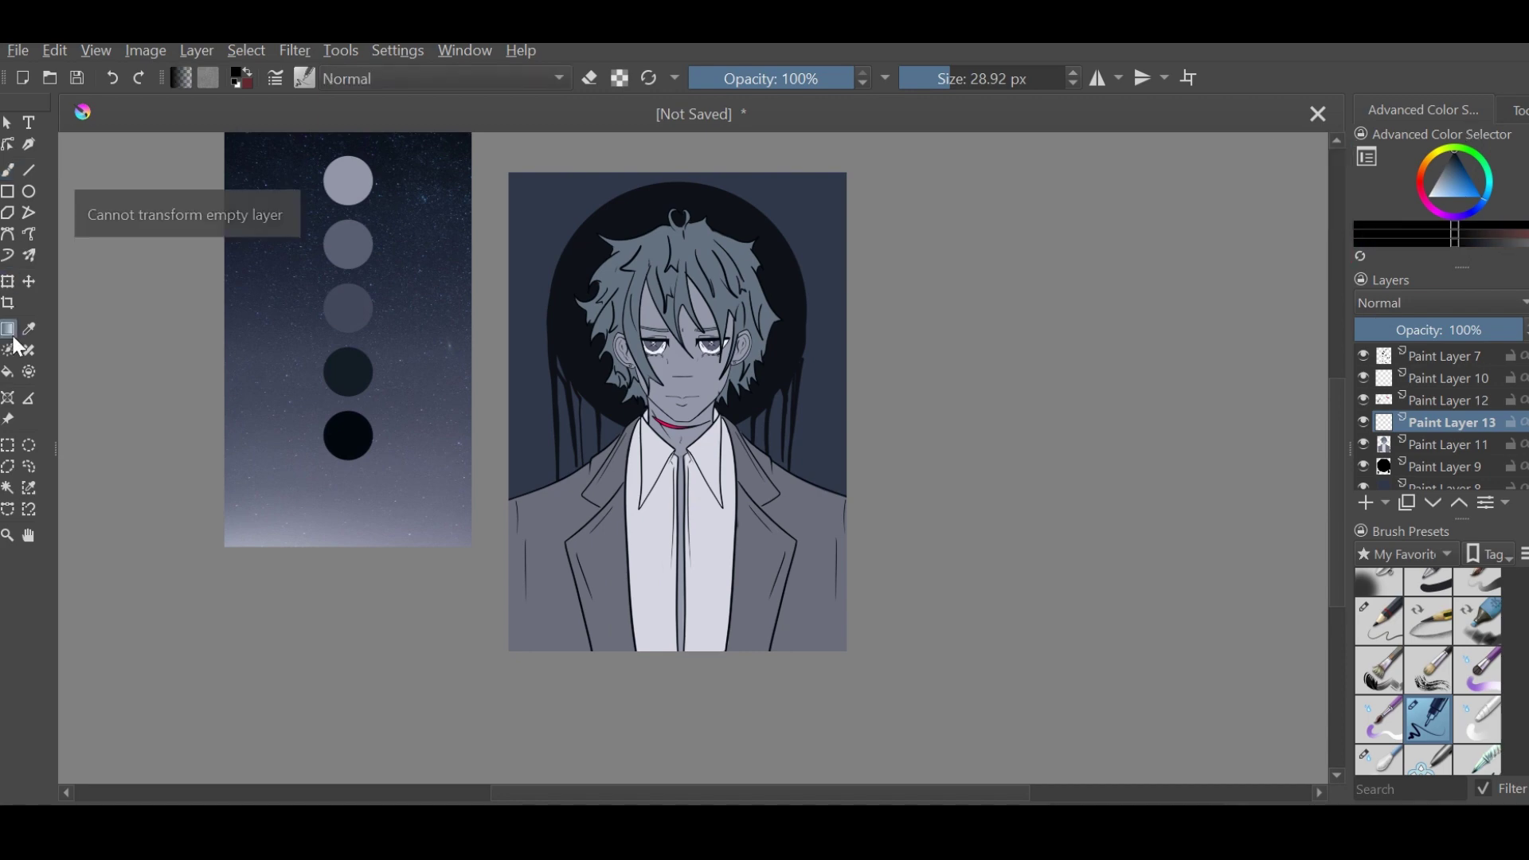
pyautogui.moveTo(677, 199); pyautogui.dragTo(676, 637)
pyautogui.moveTo(1517, 330)
pyautogui.mouseDown()
pyautogui.moveTo(1487, 338)
pyautogui.moveTo(1516, 334)
pyautogui.mouseUp()
# Sample the crimson of the neck cut and draw the first blood drips below it on Paint Layer 12
pyautogui.click(1449, 399)
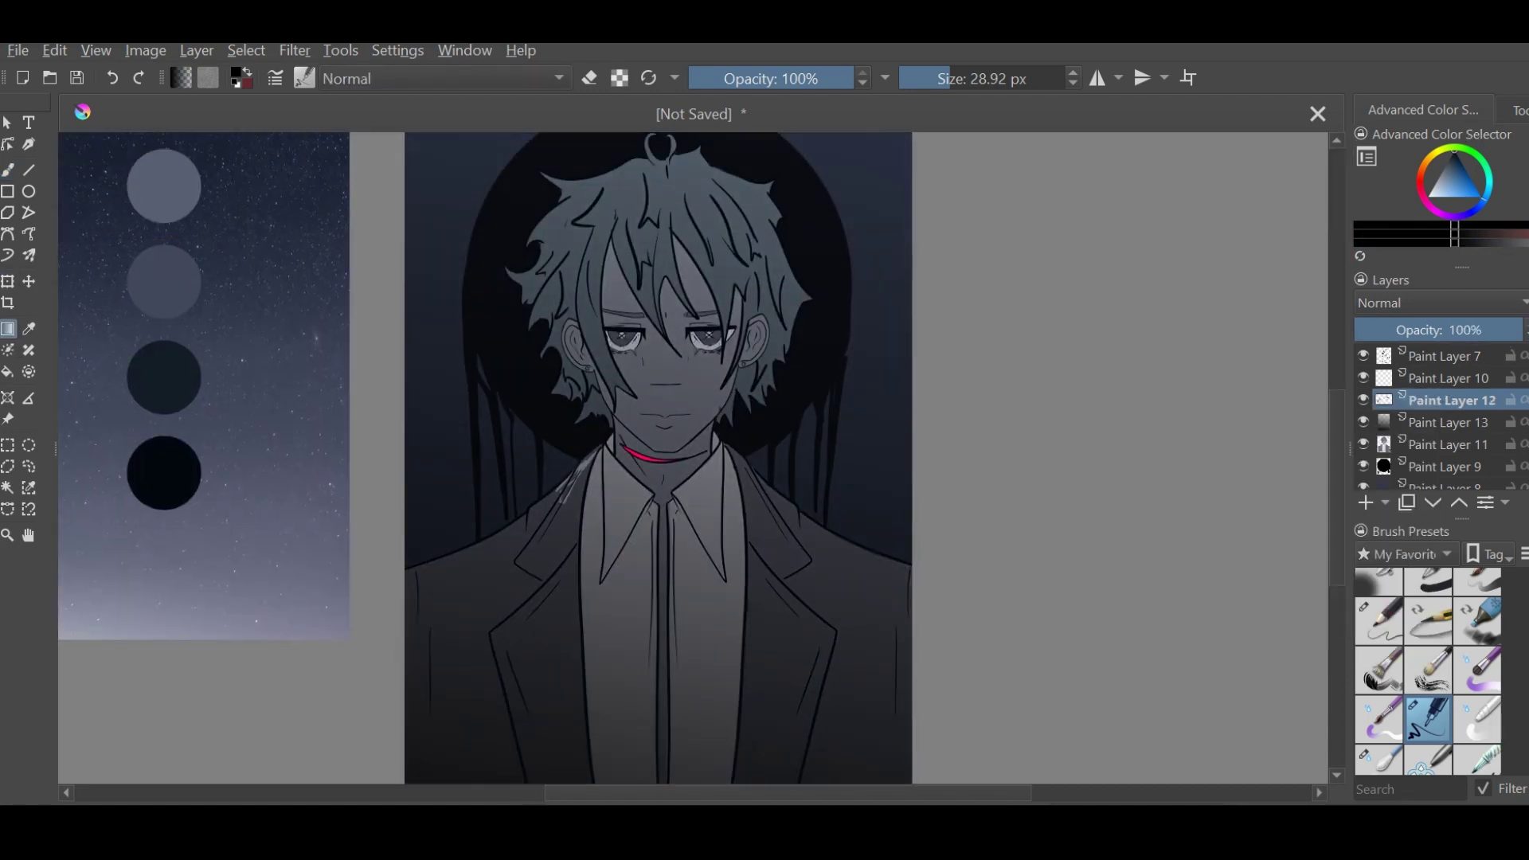
pyautogui.click(30, 328)
pyautogui.scroll(5, 636, 446)
pyautogui.click(599, 450)
pyautogui.scroll(-5, 636, 445)
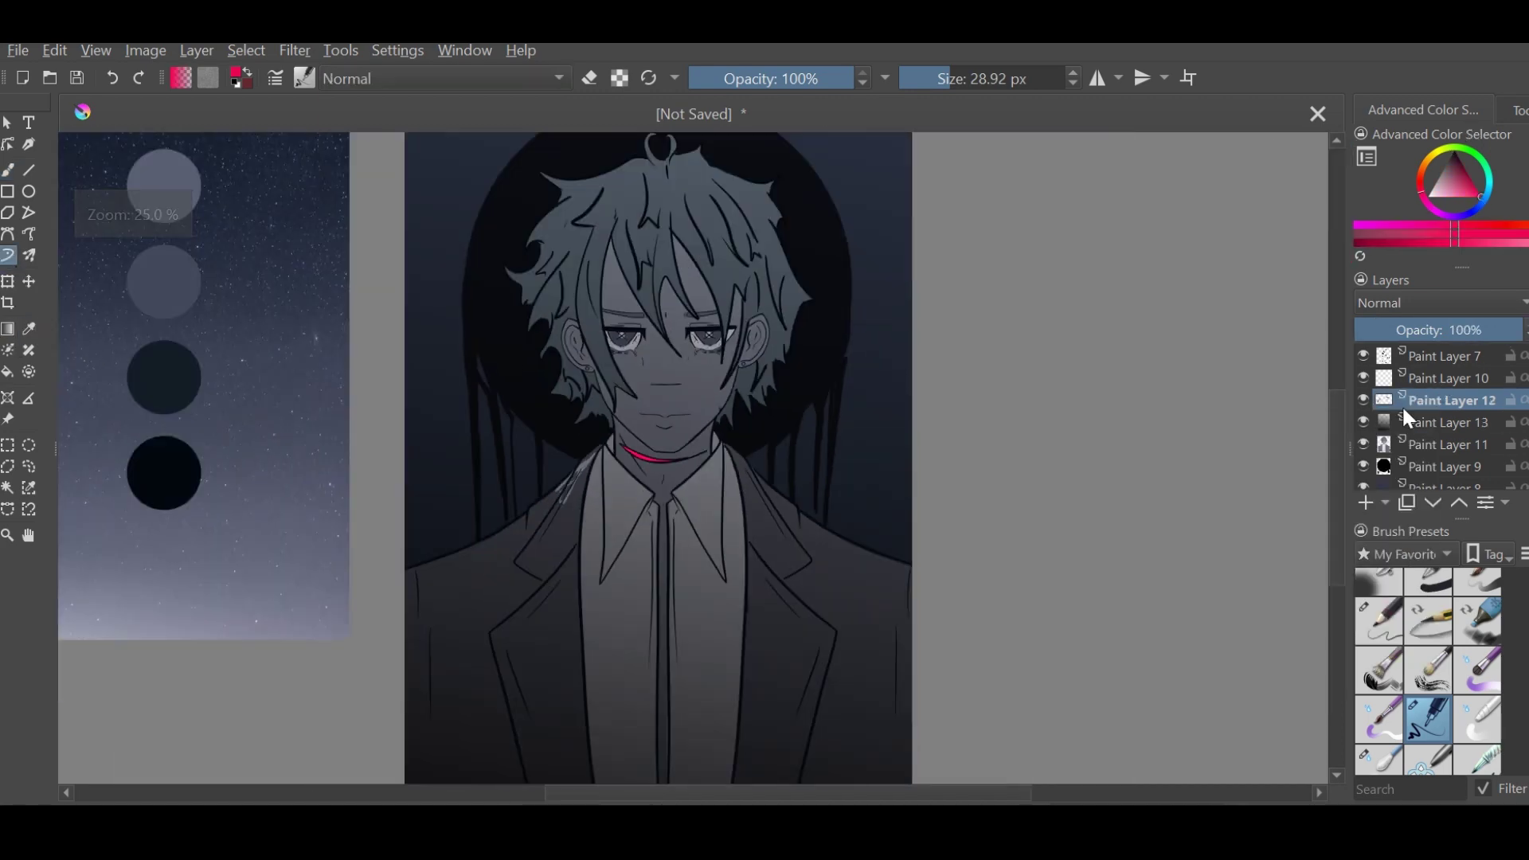
pyautogui.scroll(6, 637, 445)
pyautogui.scroll(-5, 465, 451)
pyautogui.scroll(2, 465, 452)
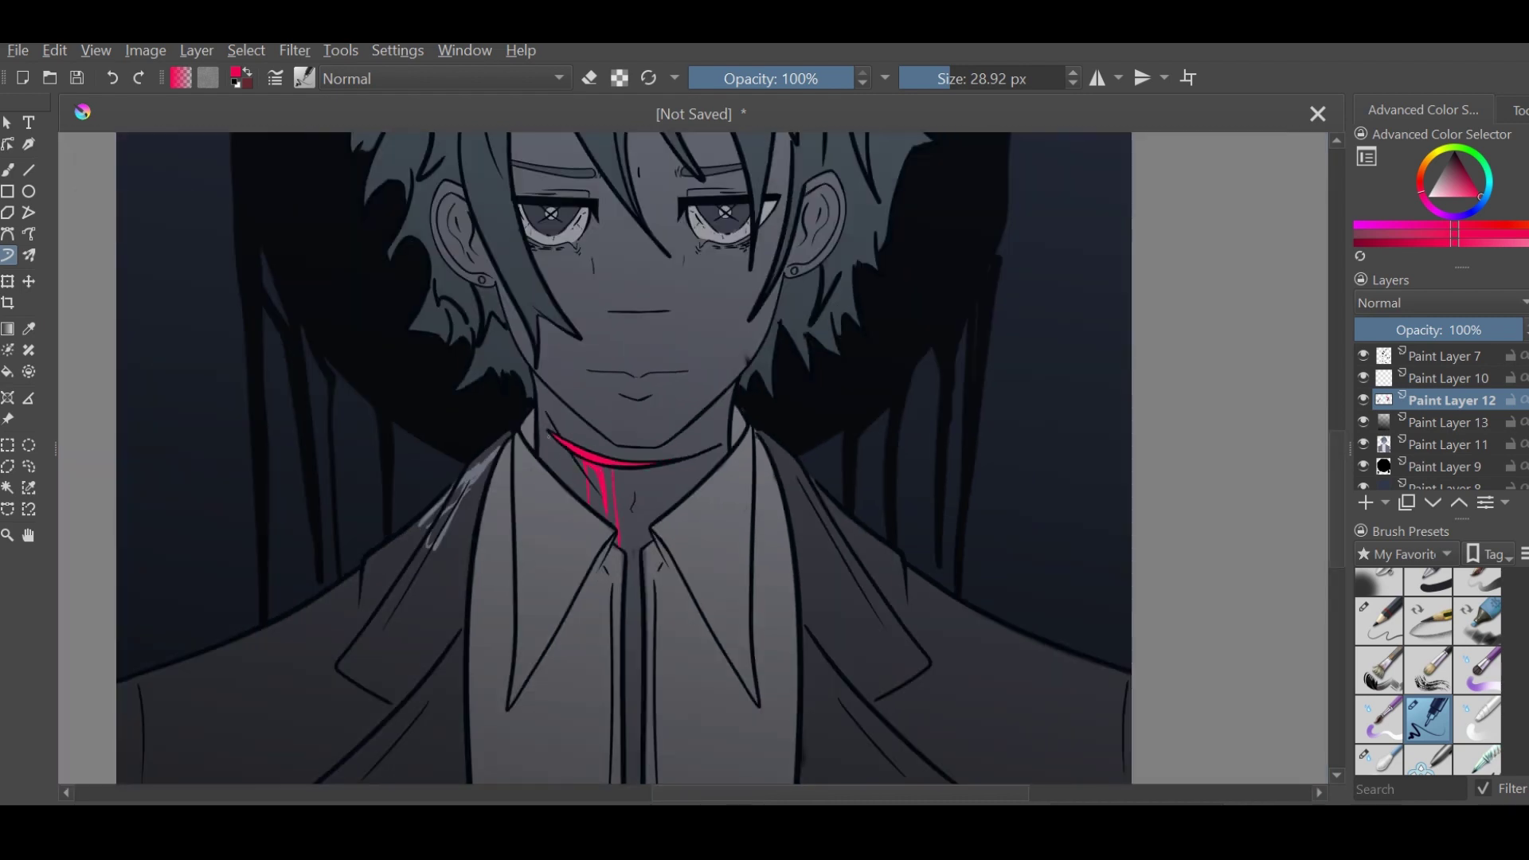
# Add more crimson drips across the neck and run a long one down the middle opening of the shirt
pyautogui.scroll(-3, 650, 445)
pyautogui.moveTo(650, 518); pyautogui.dragTo(650, 613)
pyautogui.scroll(3, 650, 445)
pyautogui.scroll(-2, 650, 446)
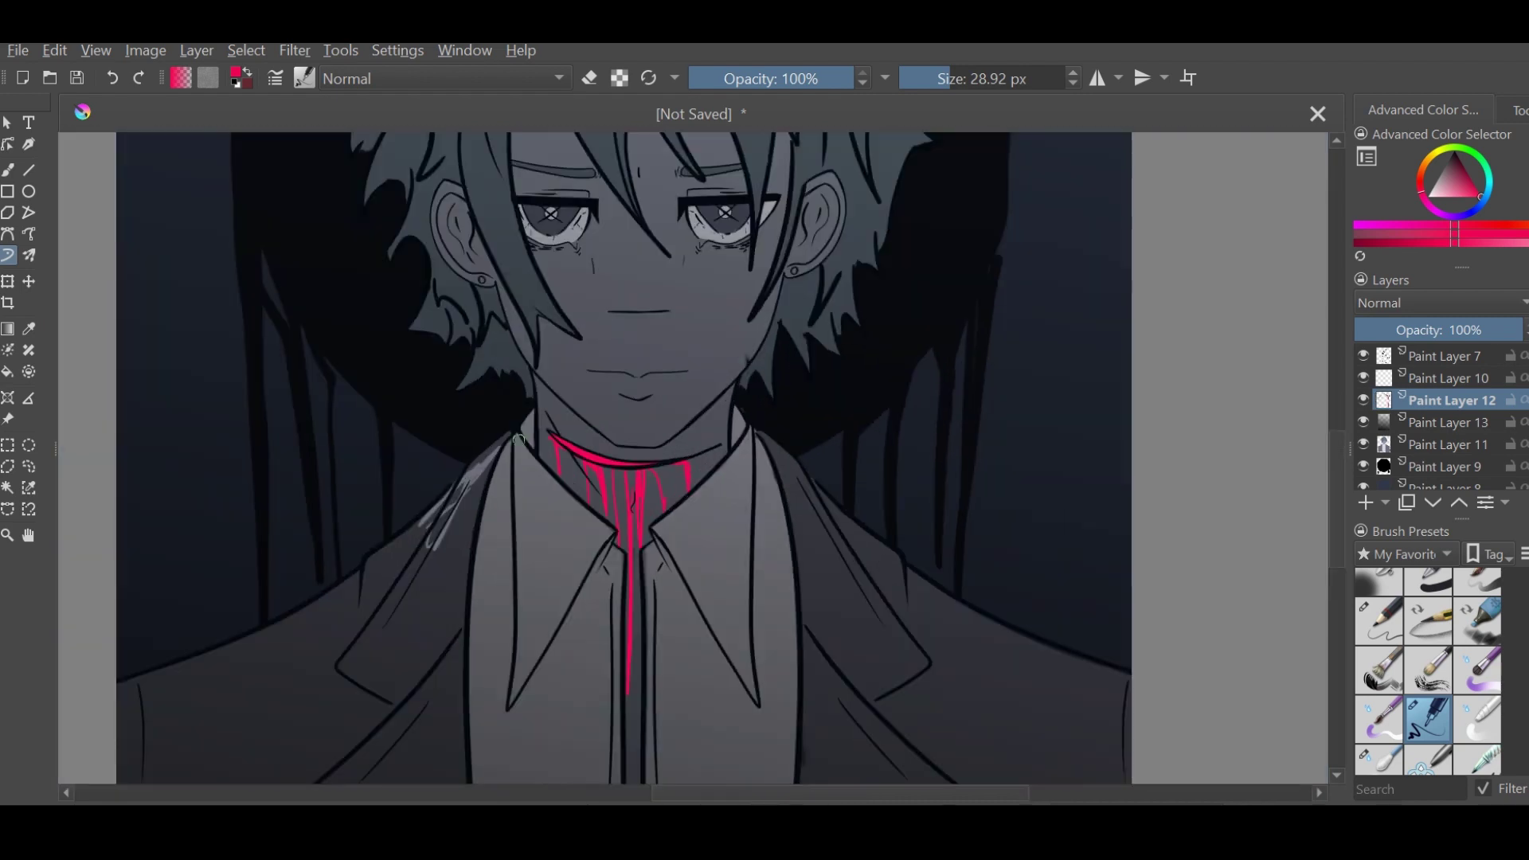
pyautogui.scroll(-1, 650, 446)
pyautogui.scroll(-2, 650, 446)
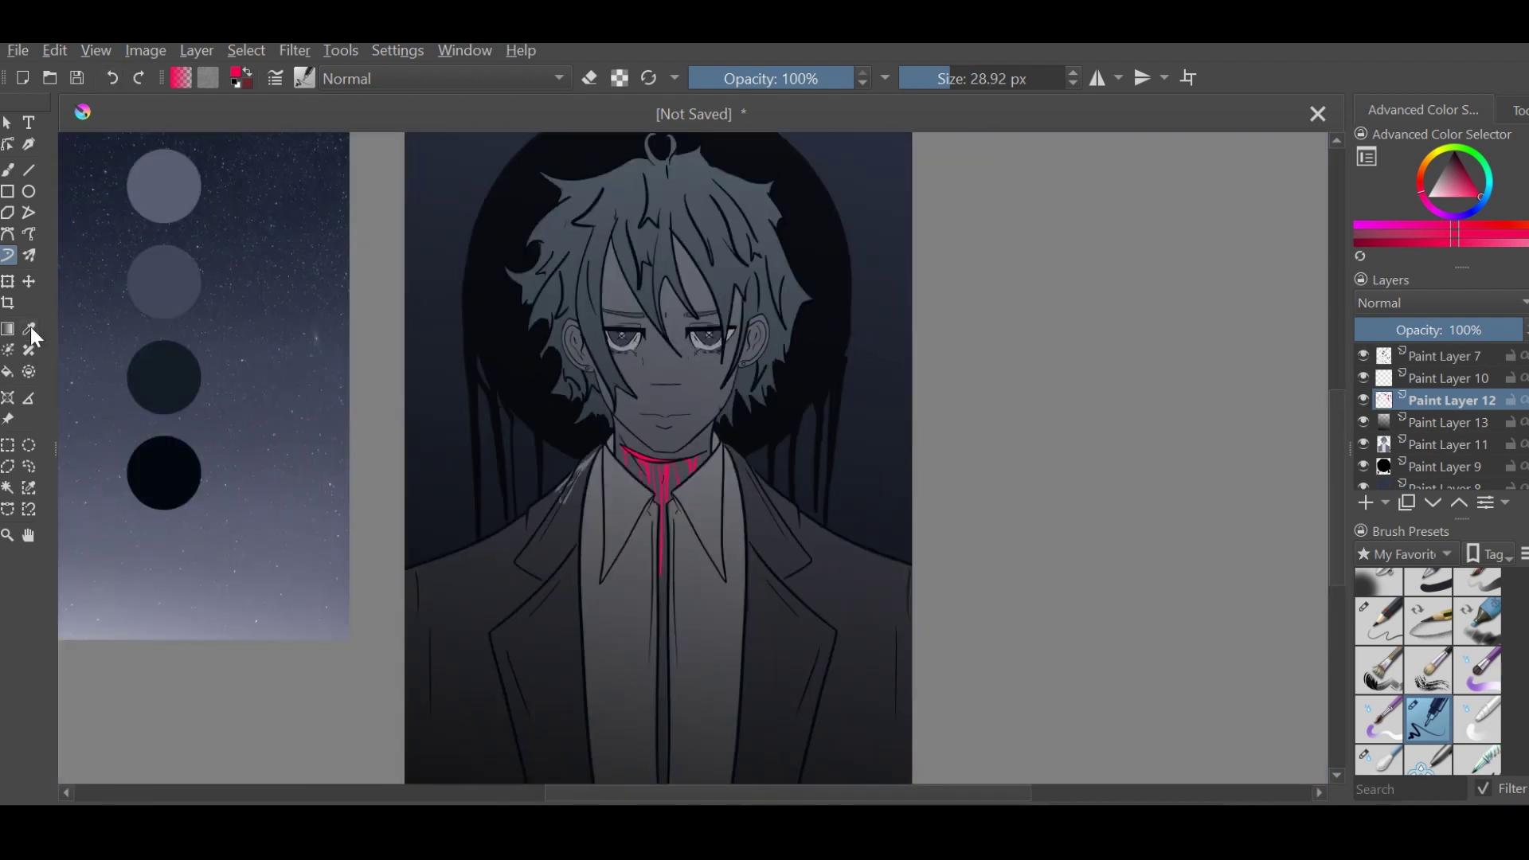
# Erase the pale stray strokes over the left-hand lapel from Paint Layer 12 with a 271.95 px eraser
pyautogui.scroll(3, 650, 446)
pyautogui.click(1451, 443)
pyautogui.scroll(2, 807, 434)
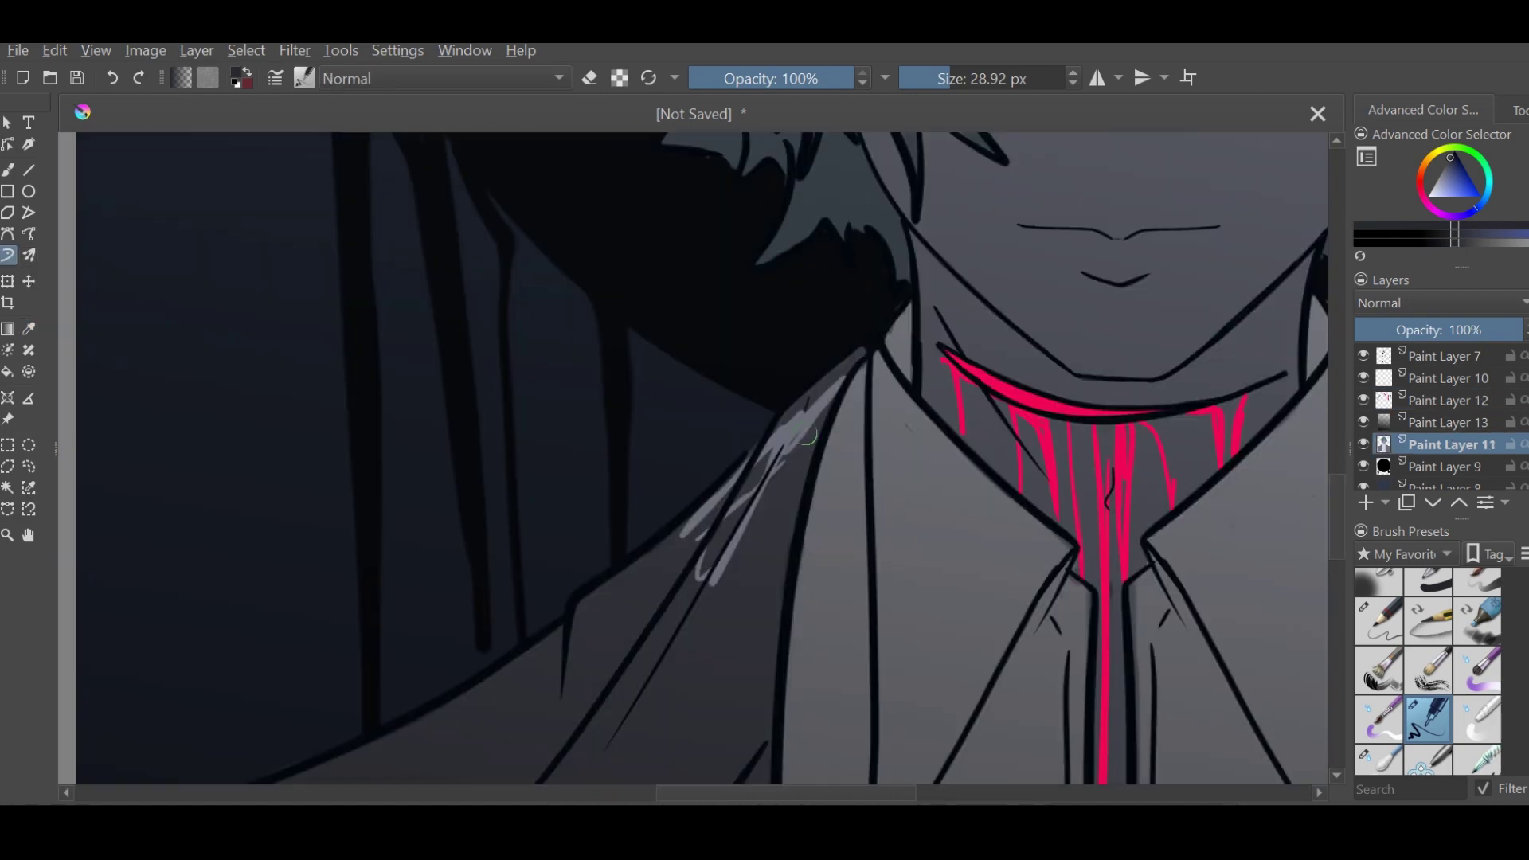
pyautogui.click(1385, 400)
pyautogui.press('e')
pyautogui.scroll(-4, 808, 426)
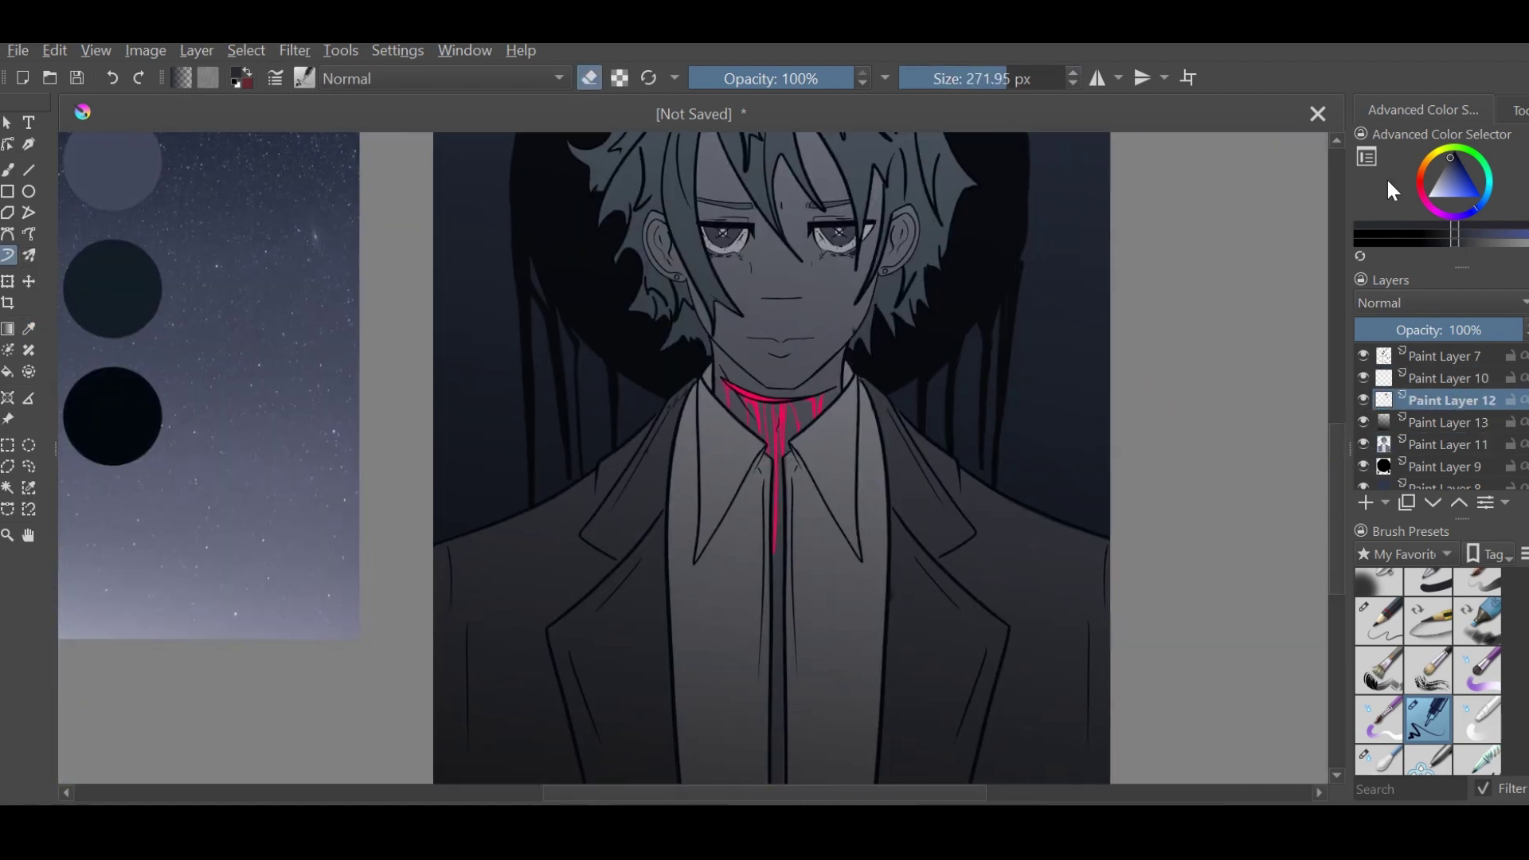
# Sample the neck's crimson, add a layer above Paint Layer 12 and paint blood along both collar edges
pyautogui.press('e')
pyautogui.keyDown('ctrl'); pyautogui.click(743, 374); pyautogui.keyUp('ctrl')
pyautogui.scroll(2, 860, 412)
pyautogui.moveTo(859, 413); pyautogui.dragTo(719, 368)
pyautogui.press('Insert')
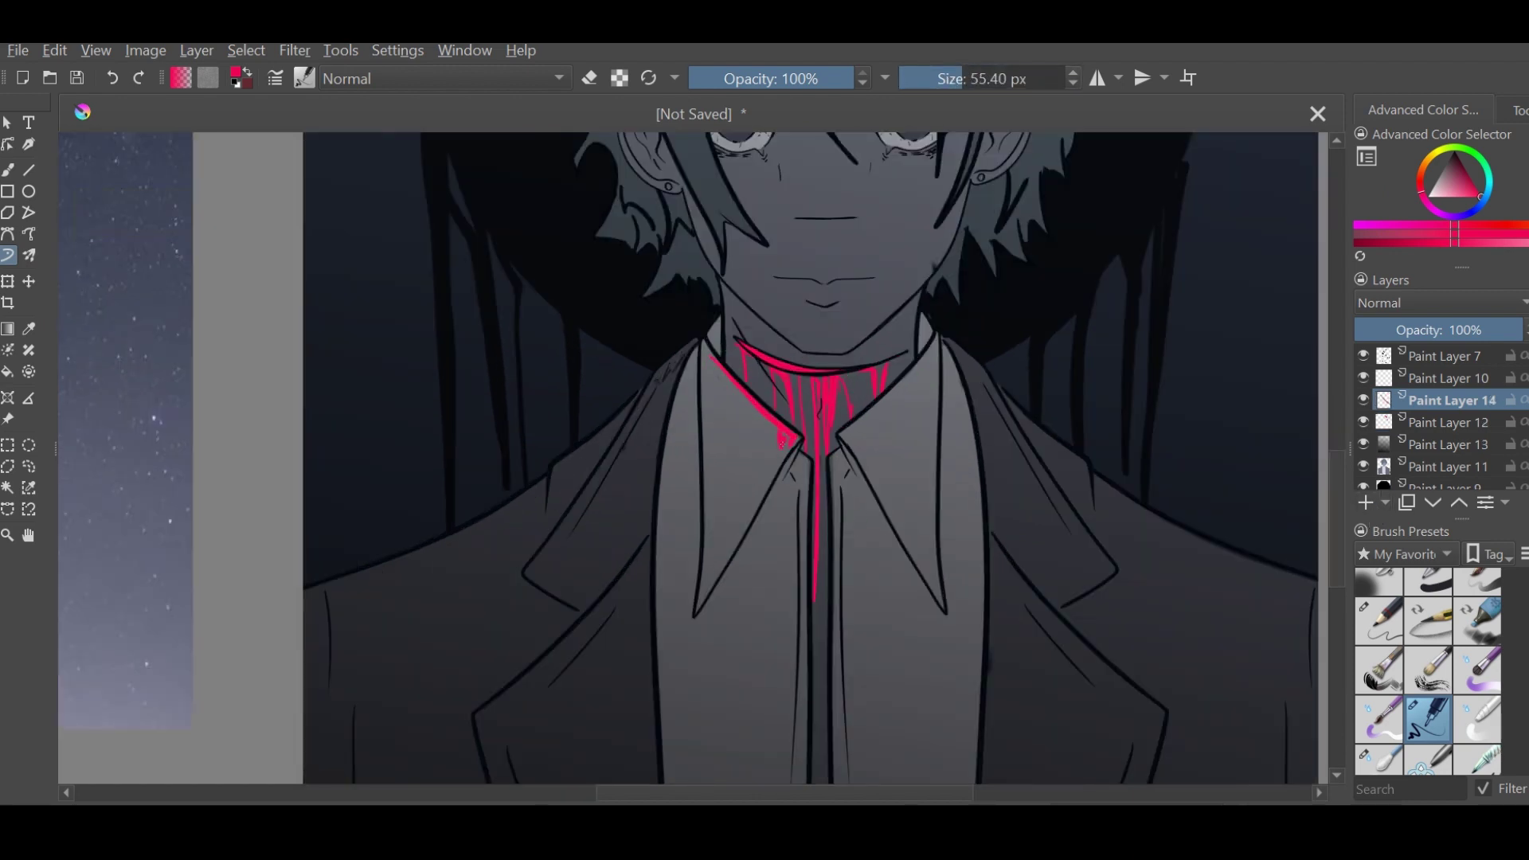
pyautogui.moveTo(844, 445); pyautogui.dragTo(899, 541)
pyautogui.moveTo(927, 349); pyautogui.dragTo(840, 458)
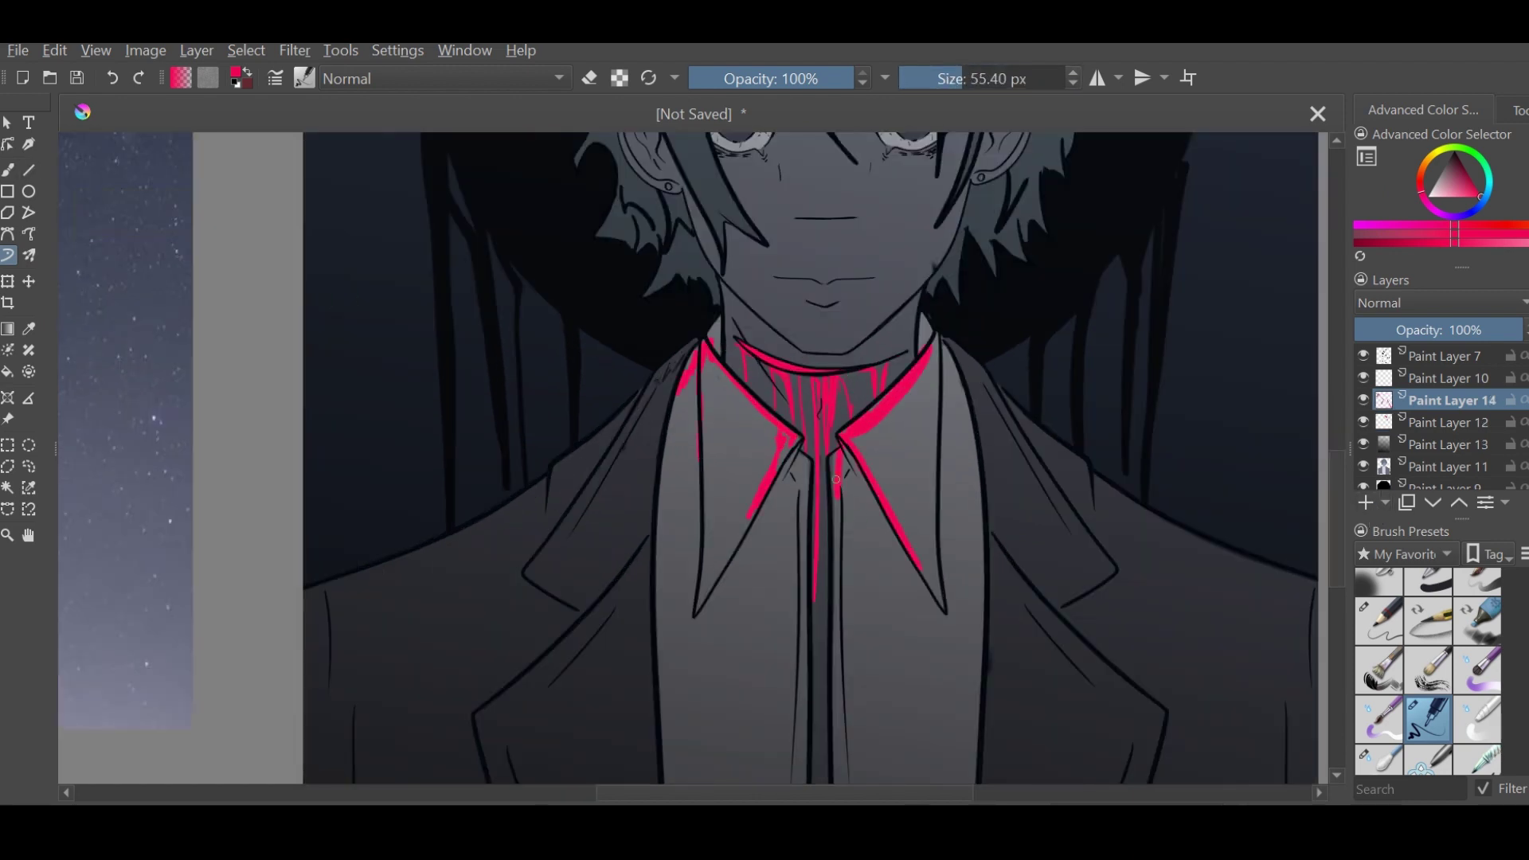
# Paint crimson streaks down both sides of the shirt front and lower Paint Layer 14's opacity to 59%
pyautogui.scroll(-1, 702, 436)
pyautogui.moveTo(820, 510); pyautogui.dragTo(826, 638)
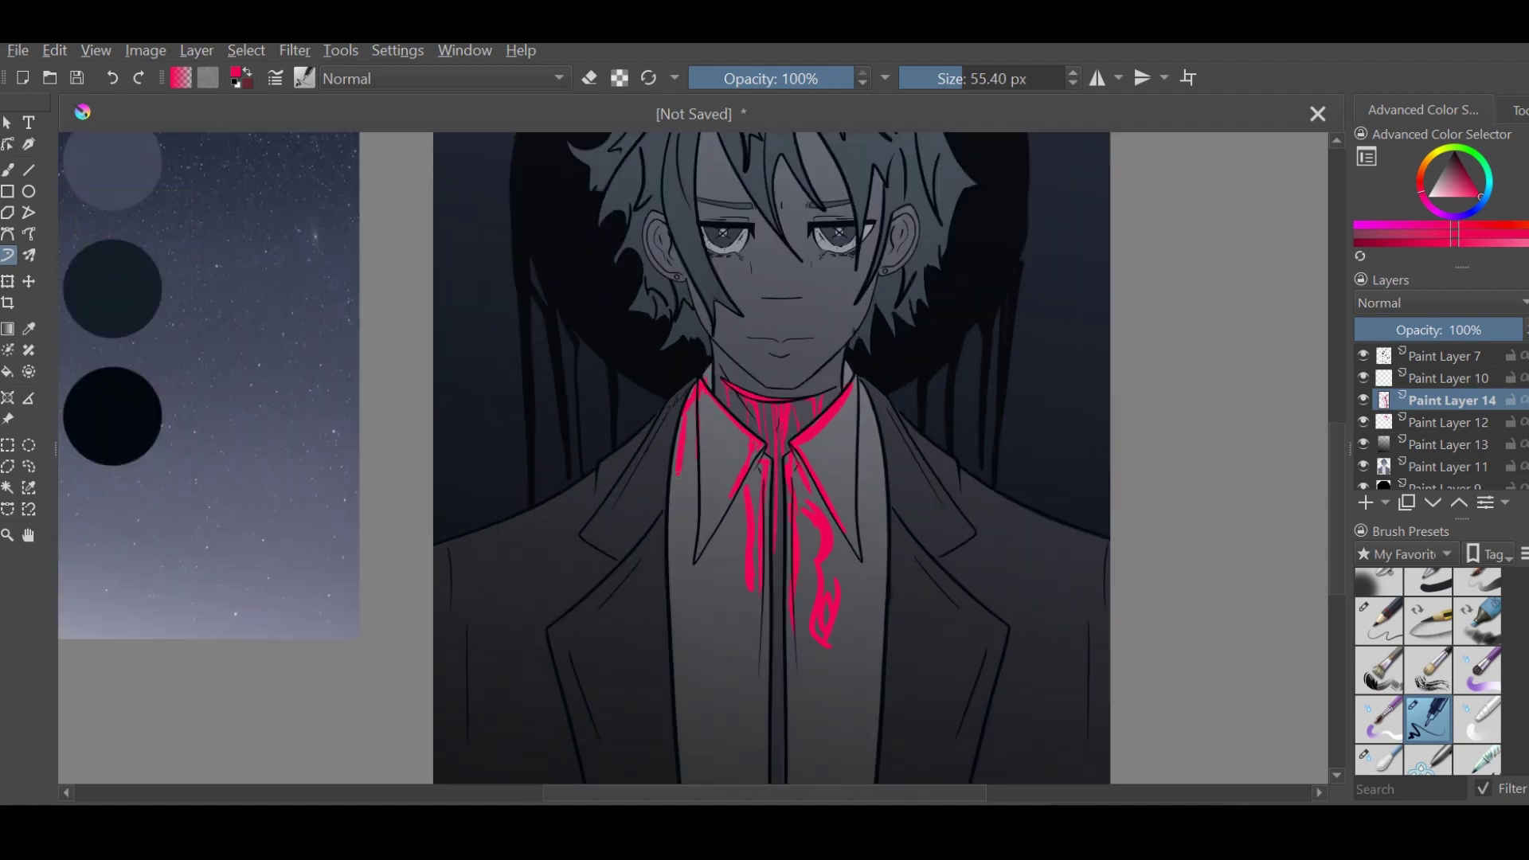
pyautogui.click(1454, 330)
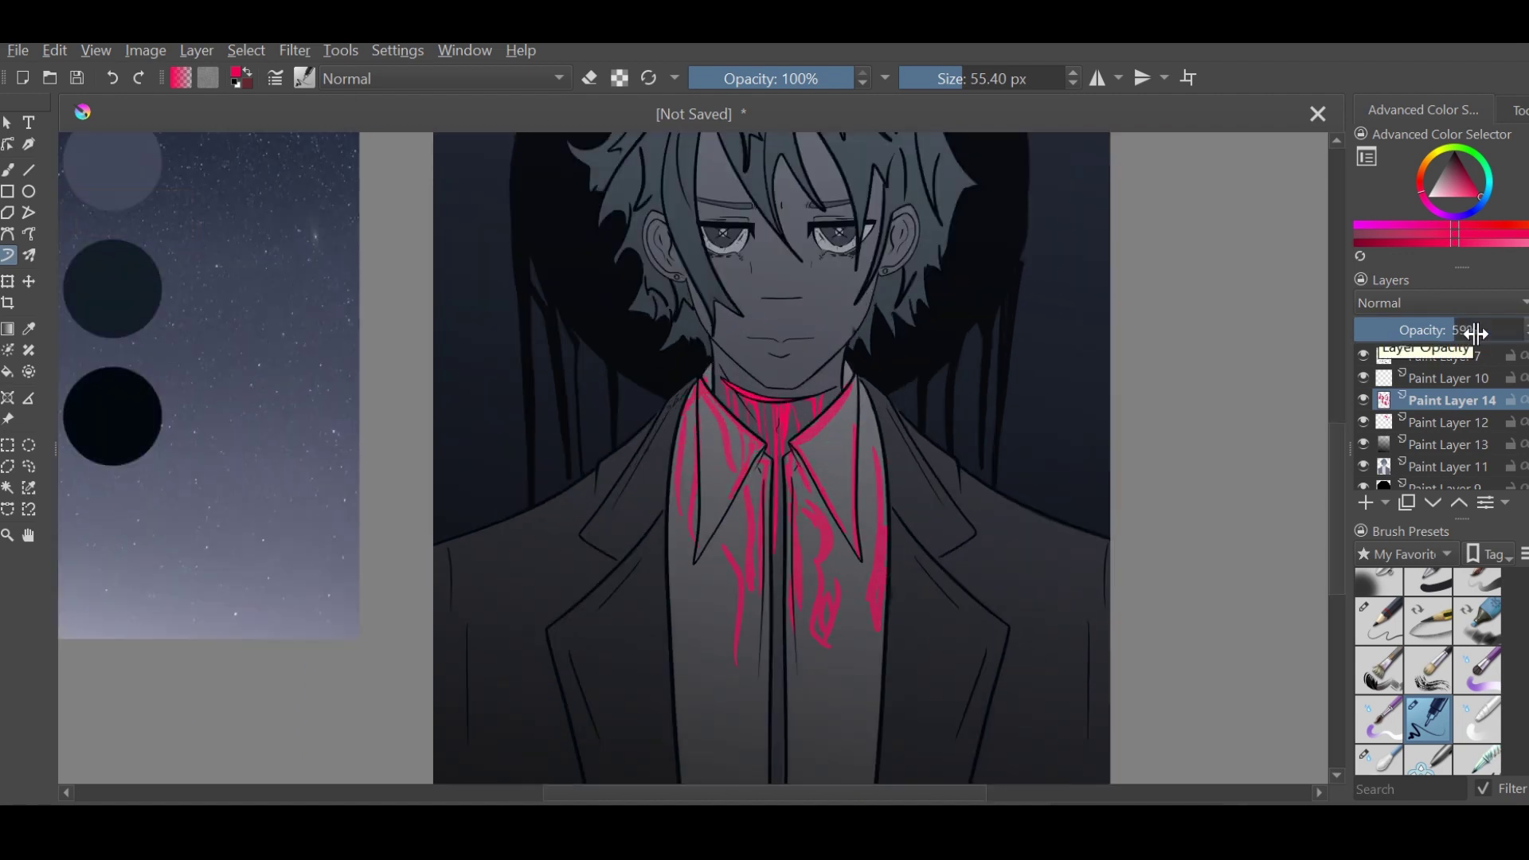
# Thin and break up the crimson streaks on the collar and shirt with a 33.33 px eraser
pyautogui.scroll(2, 885, 453)
pyautogui.press('e')
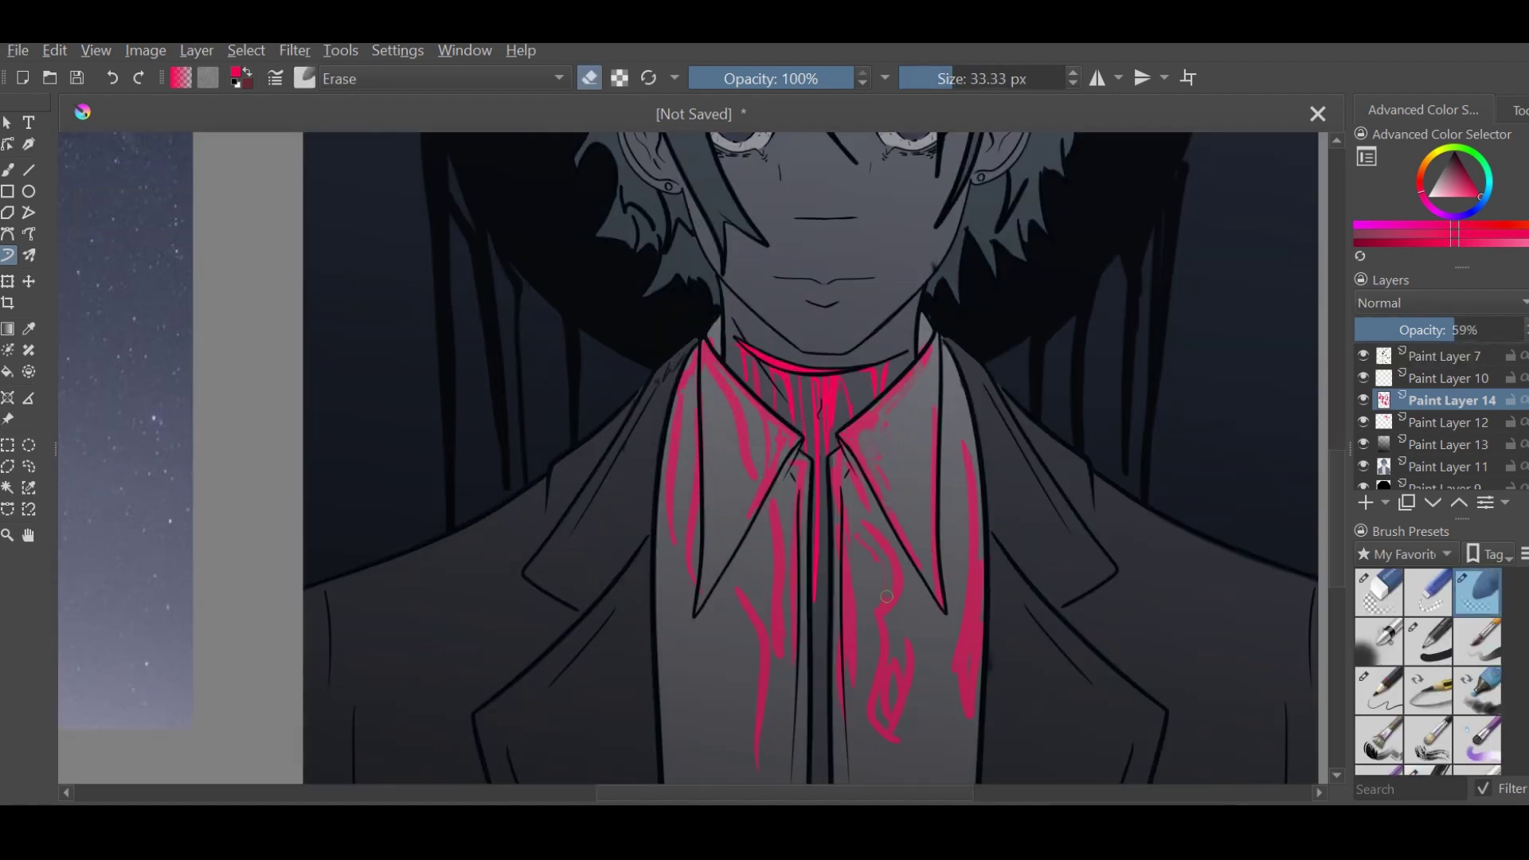
pyautogui.scroll(-1, 838, 390)
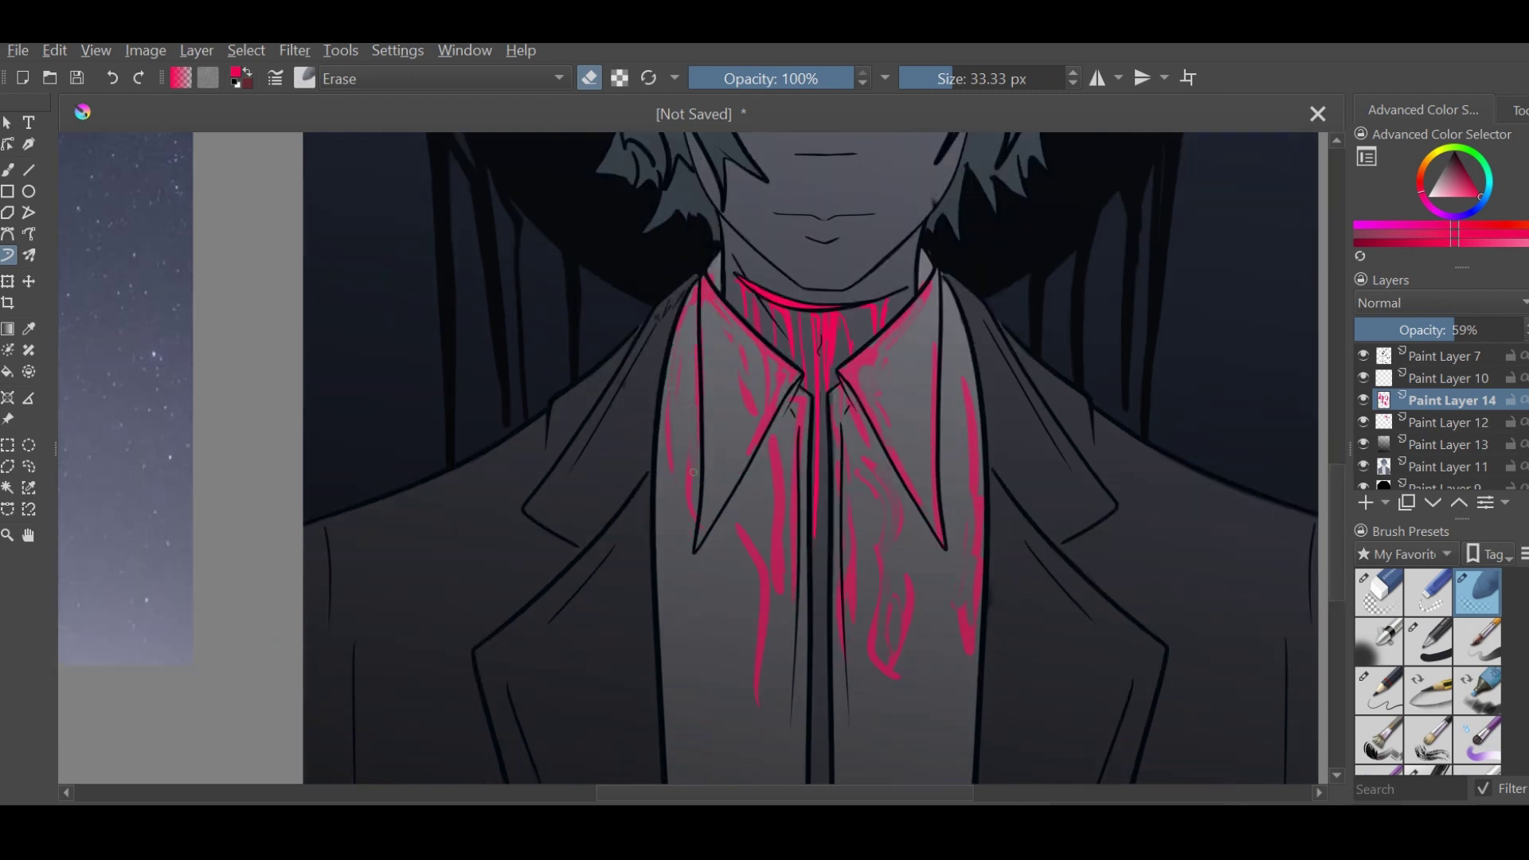
# Soften the crimson streaks on the collar and shirt with a 45.29 px blending brush
pyautogui.scroll(-2, 755, 449)
pyautogui.press('/')
pyautogui.scroll(2, 788, 502)
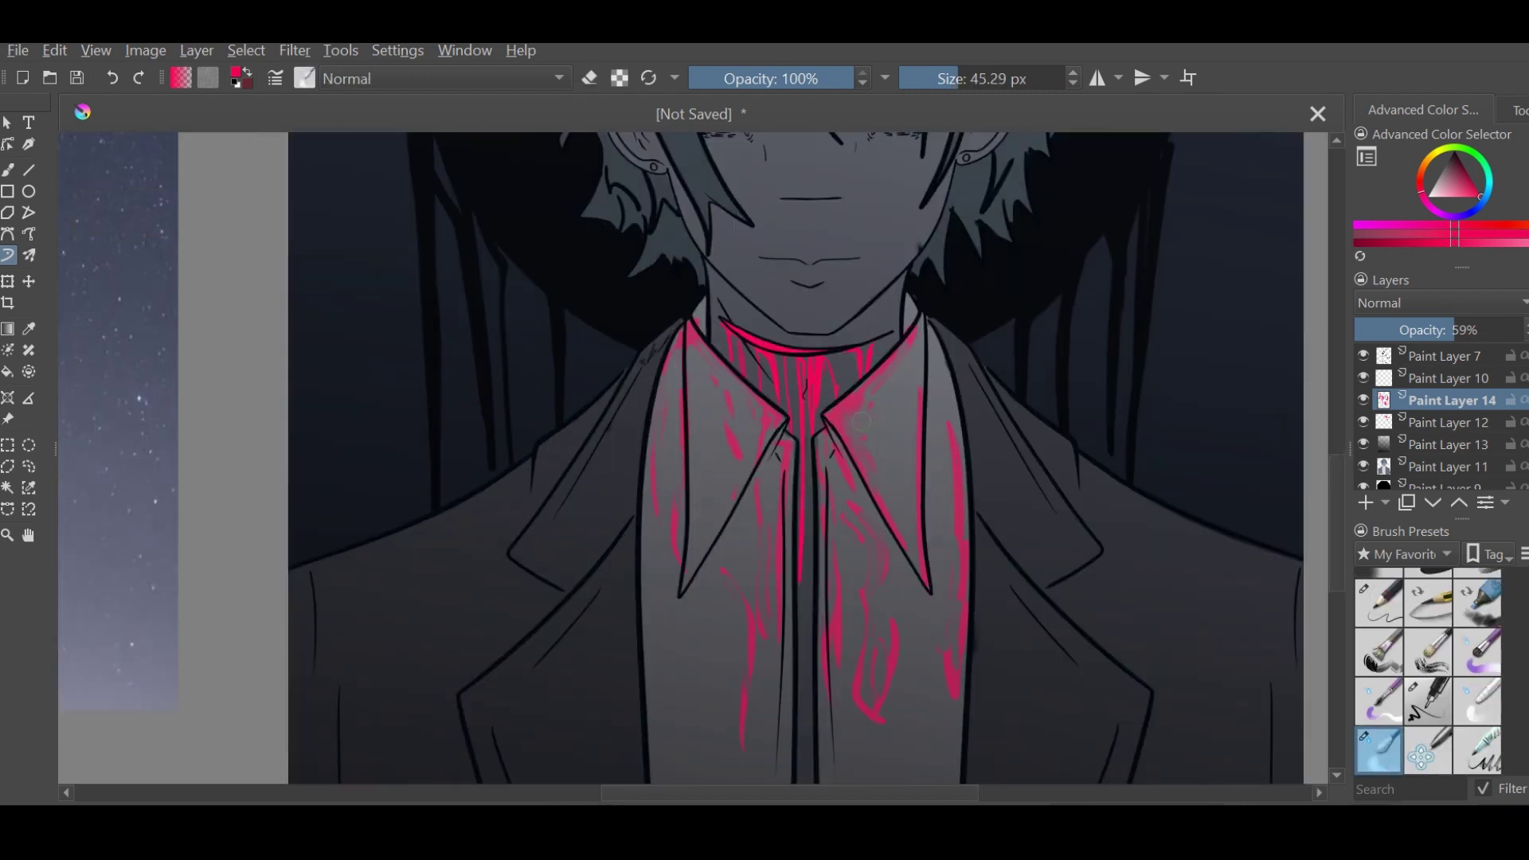
pyautogui.scroll(-2, 792, 514)
pyautogui.scroll(-1, 792, 514)
pyautogui.moveTo(792, 515); pyautogui.dragTo(723, 550)
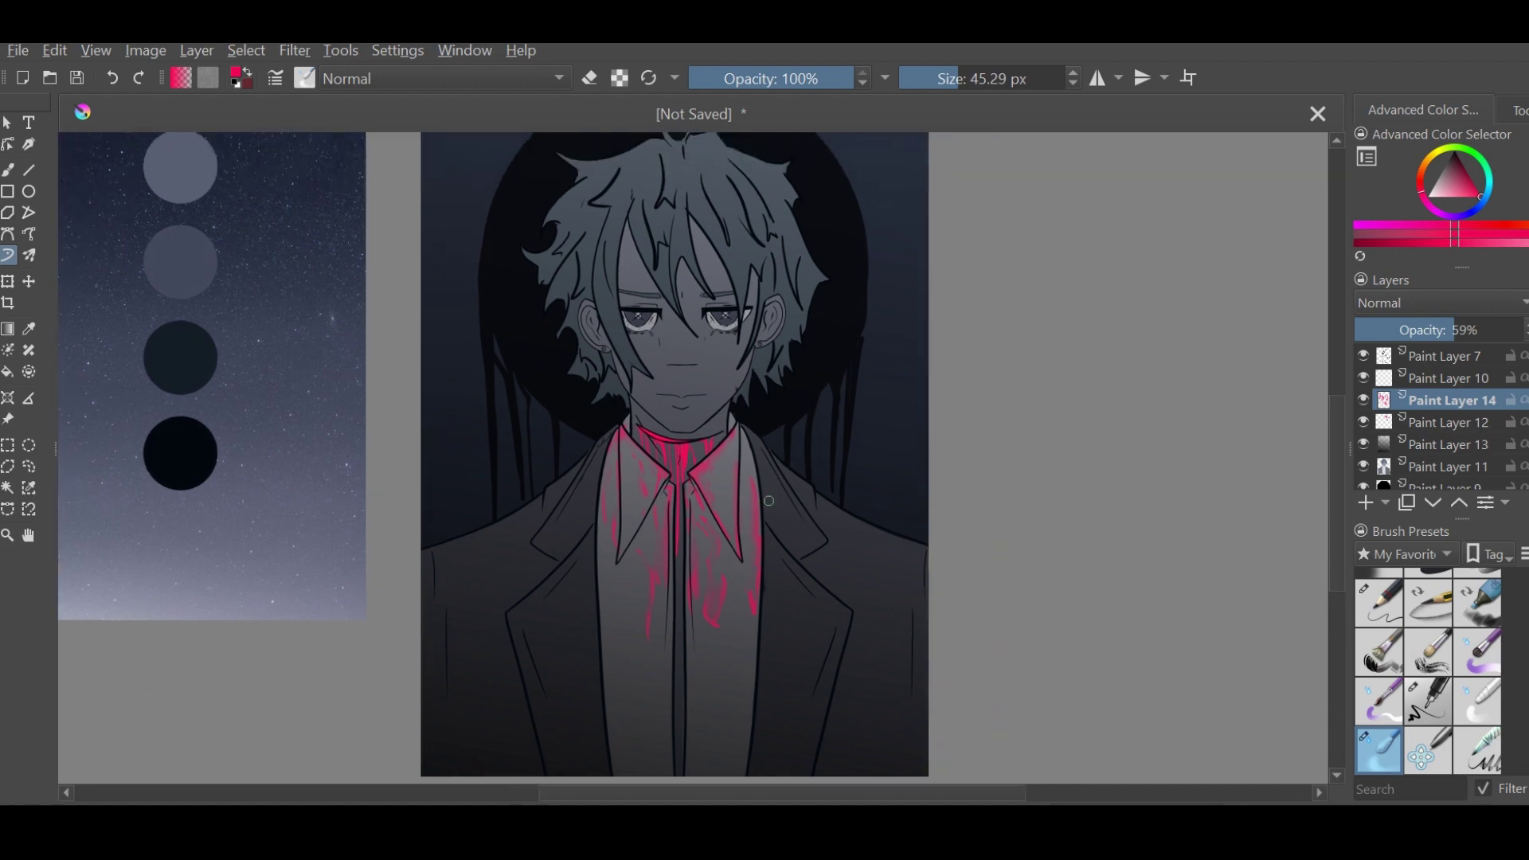
# Select Paint Layer 12 and thin the neck's blood drips with the 33.33 px eraser
pyautogui.press('/')
pyautogui.scroll(3, 669, 431)
pyautogui.press('pagedown')
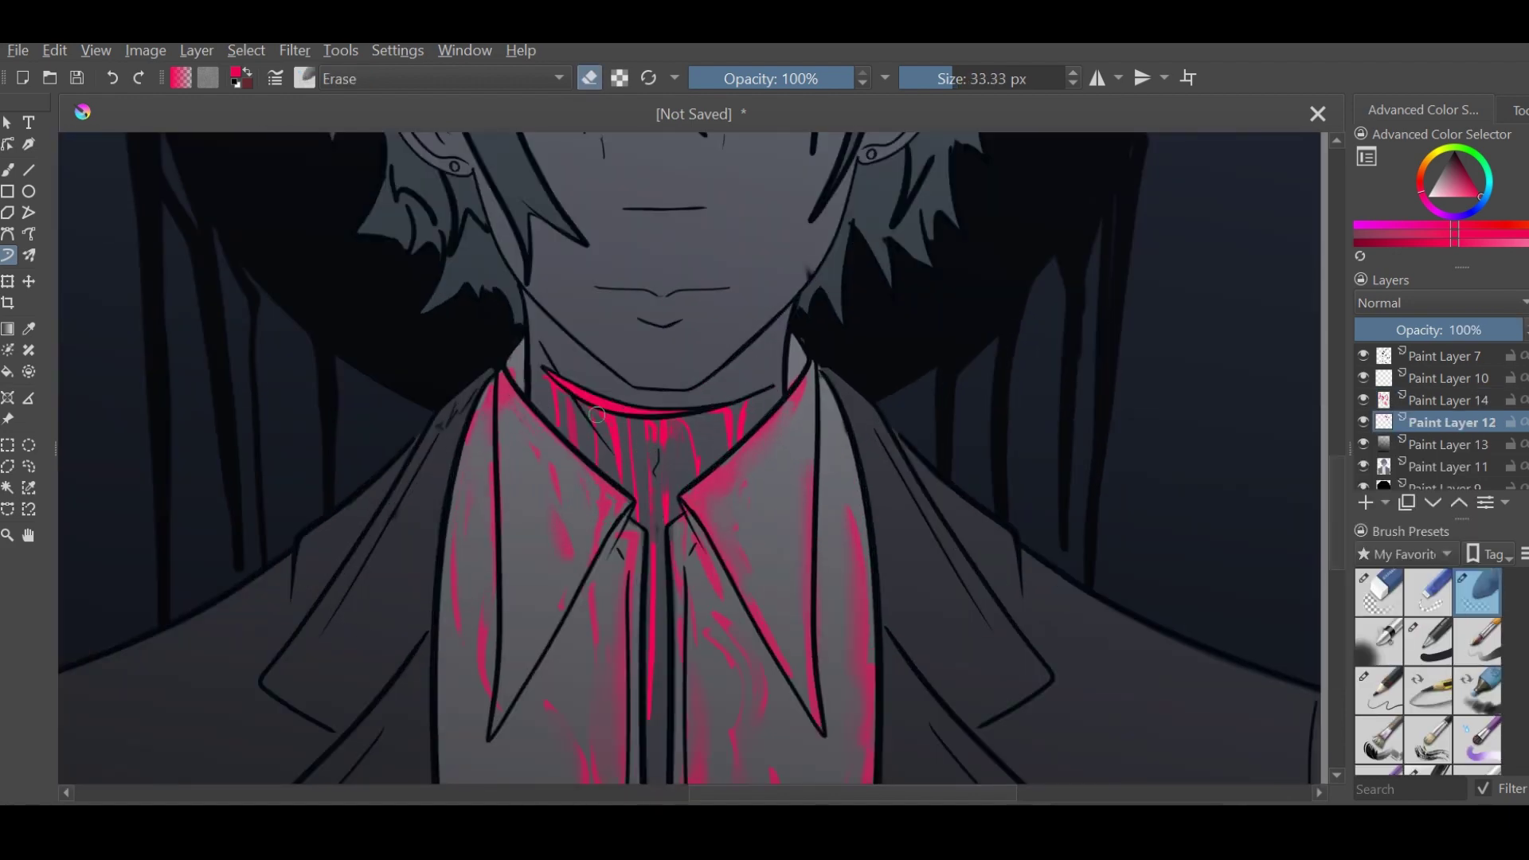
# Blend the blood drips on the neck with the blending brush reduced to 15.18 px
pyautogui.scroll(-2, 556, 420)
pyautogui.press('/')
pyautogui.scroll(2, 556, 419)
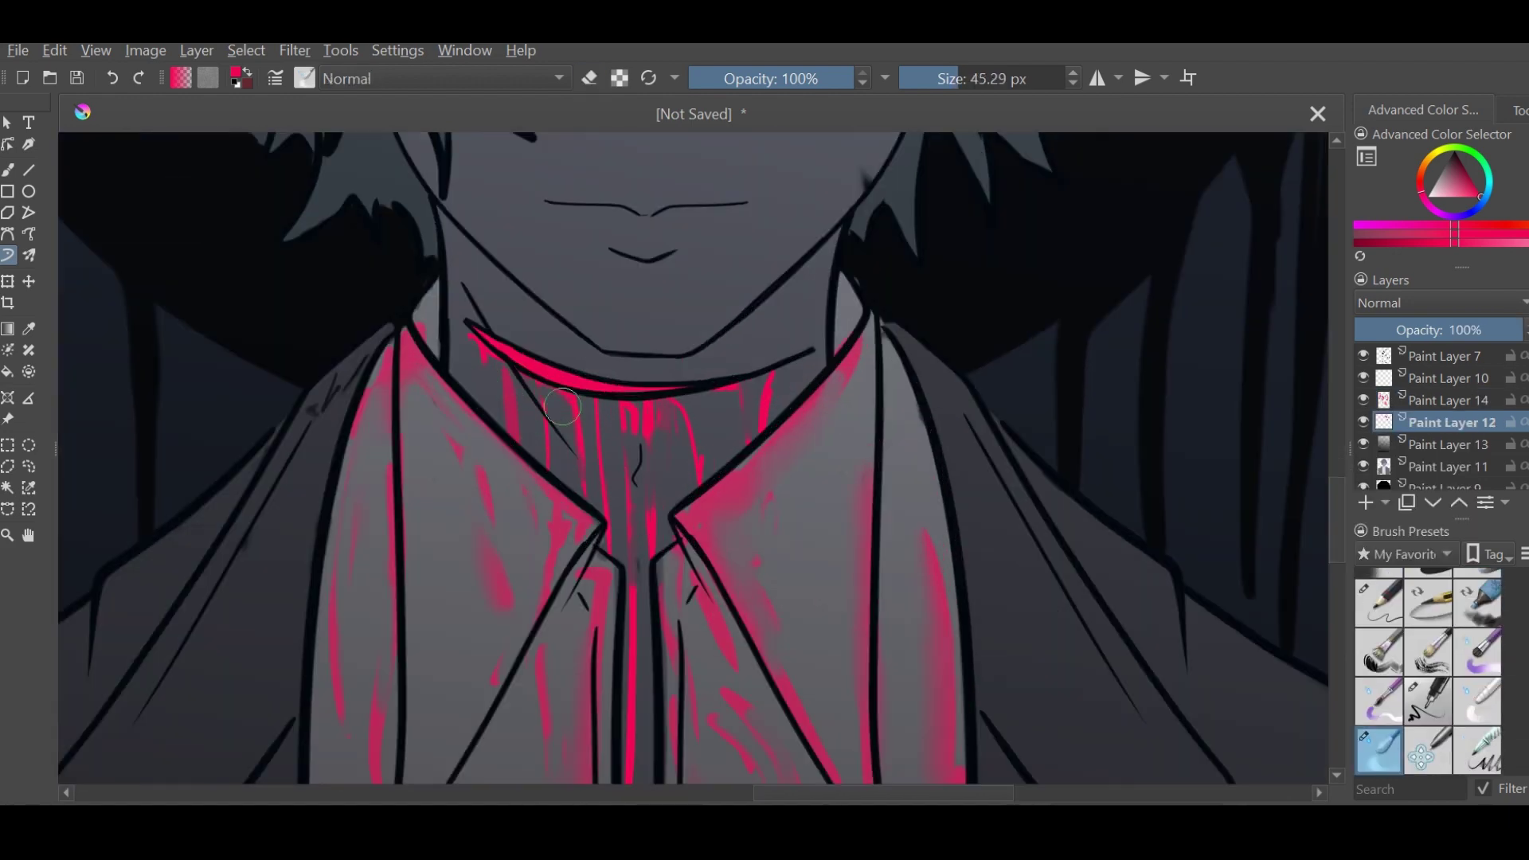
pyautogui.click(947, 76)
pyautogui.moveTo(948, 76); pyautogui.dragTo(939, 76)
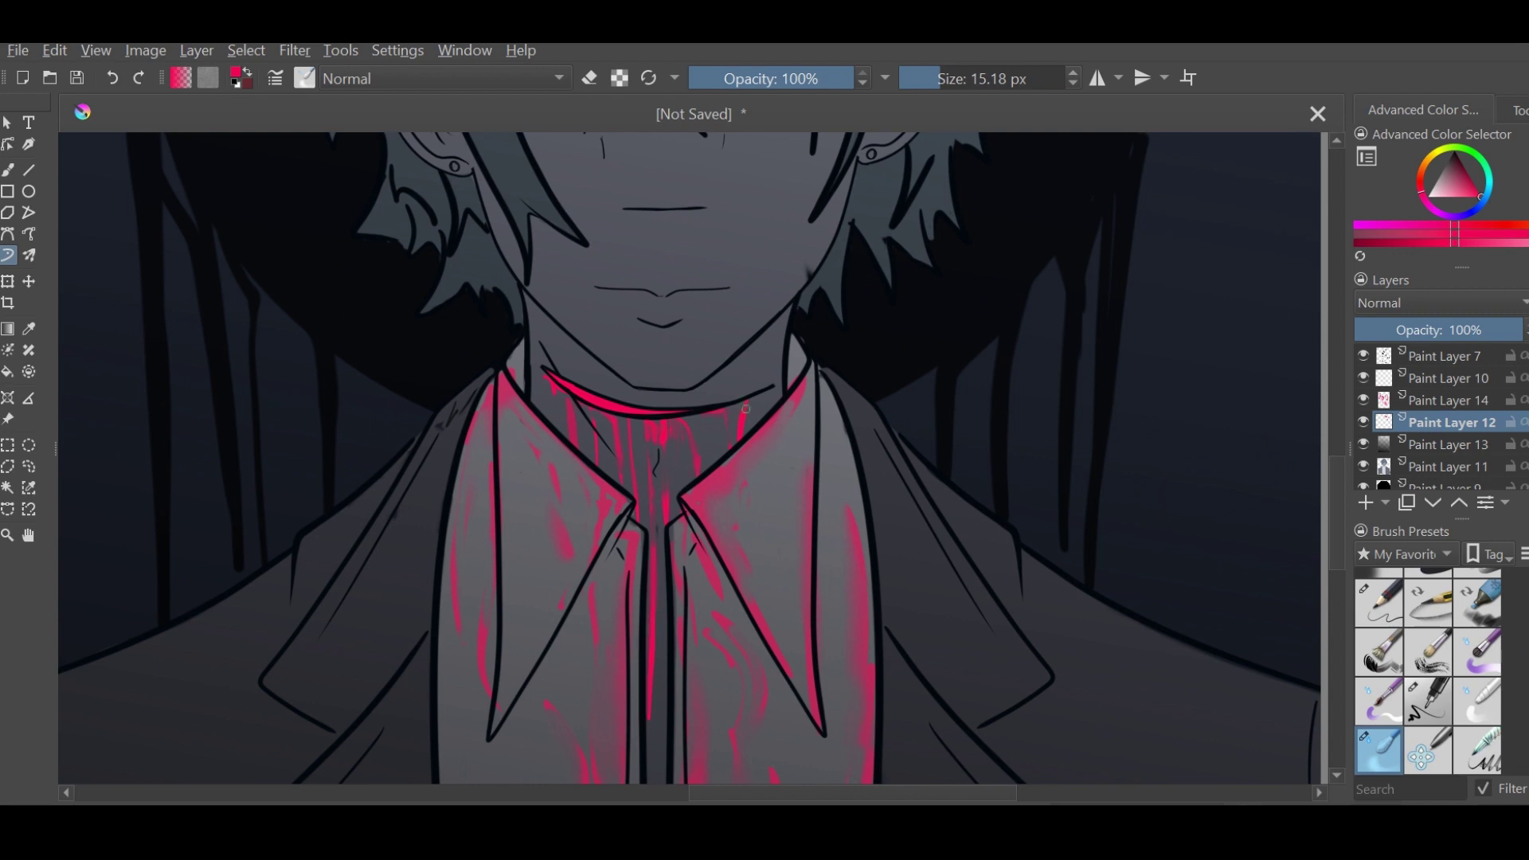
pyautogui.scroll(-3, 745, 409)
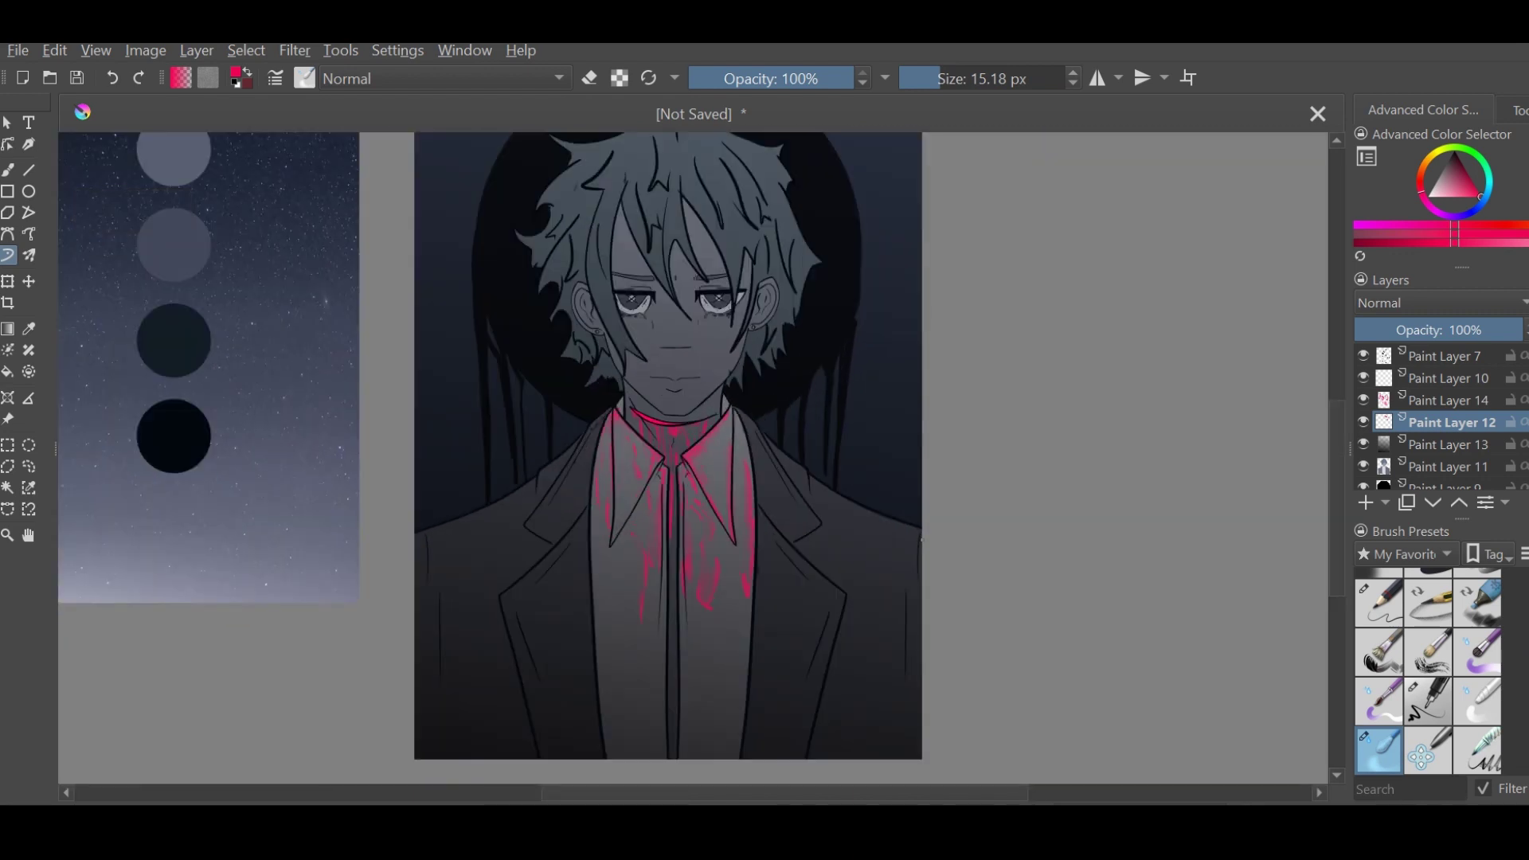
# Sample black, add a layer above Paint Layer 14 and ink drips over the right-hand shoulder at 55.40 px
pyautogui.keyDown('ctrl'); pyautogui.click(922, 539); pyautogui.keyUp('ctrl')
pyautogui.press('Insert')
pyautogui.scroll(2, 760, 483)
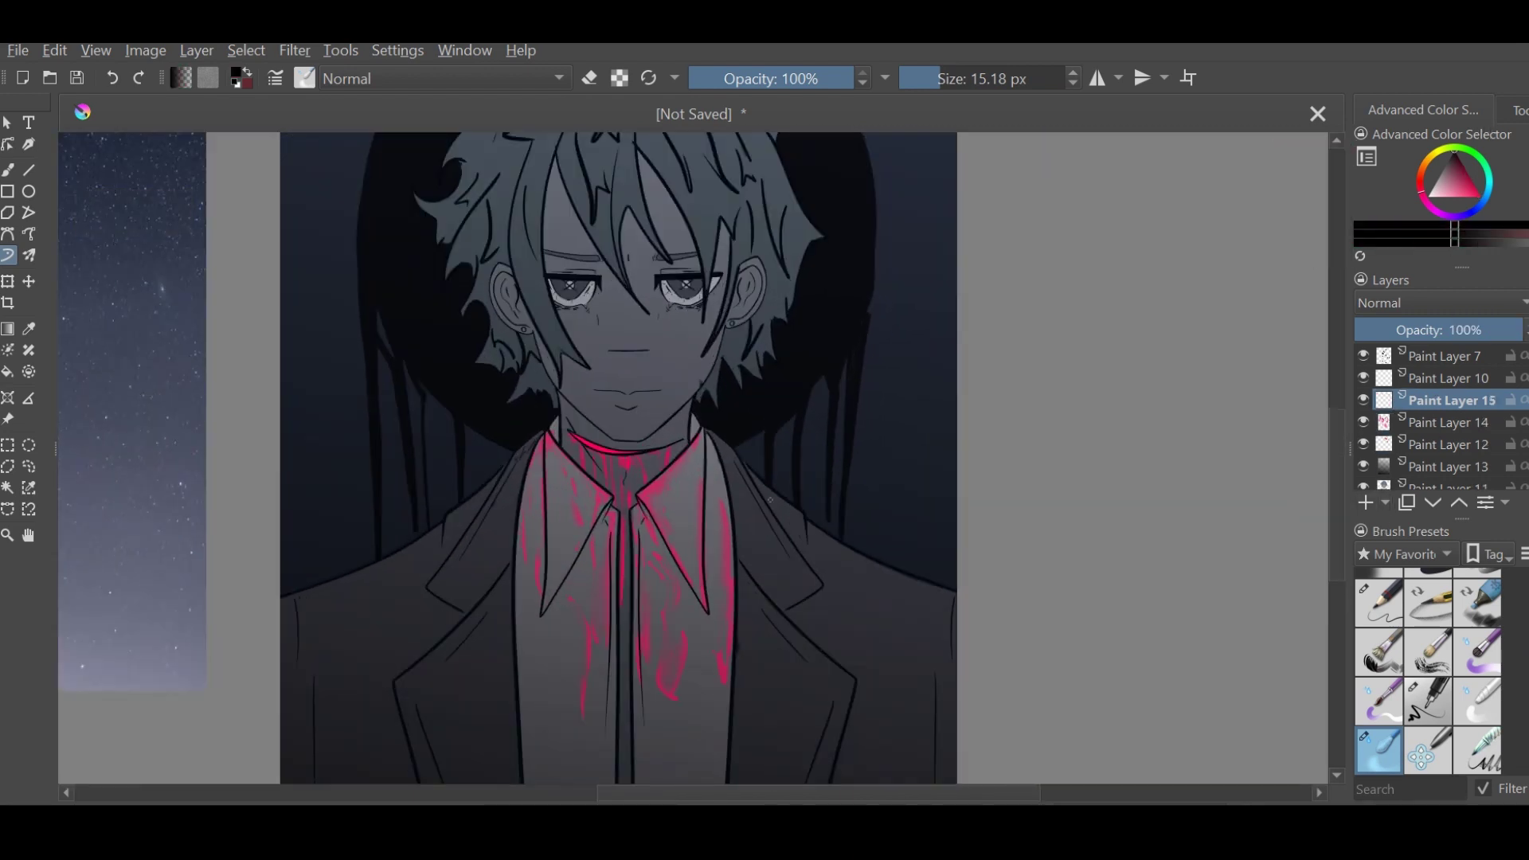
pyautogui.press('/')
pyautogui.moveTo(824, 522)
pyautogui.mouseDown()
pyautogui.moveTo(908, 586)
pyautogui.moveTo(851, 673)
pyautogui.mouseUp()
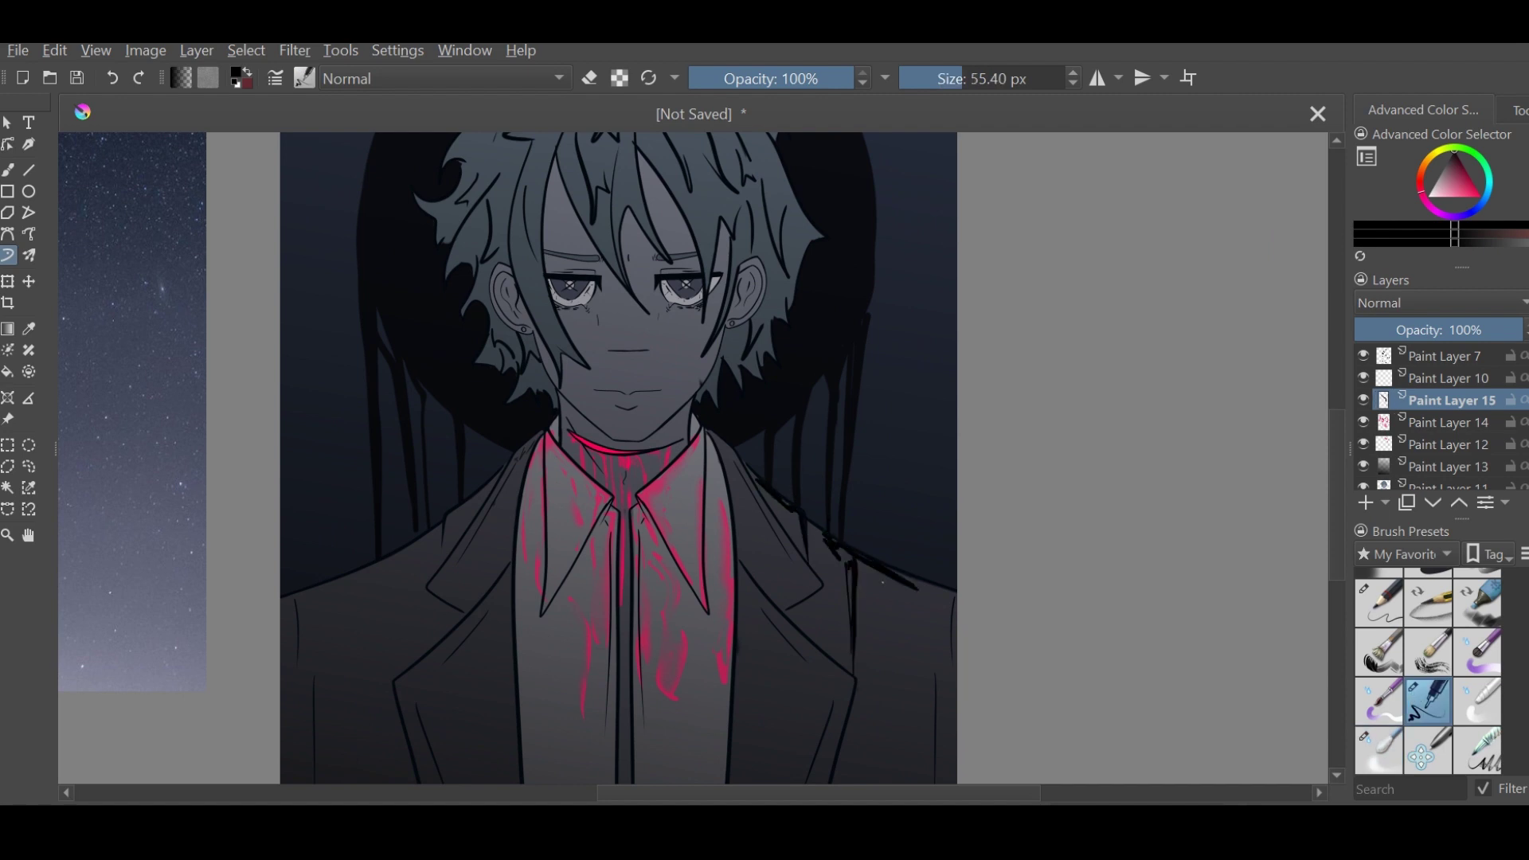
pyautogui.moveTo(883, 575); pyautogui.dragTo(888, 701)
# Ink a black edge and drips over the left-hand shoulder and extend the drips on the right-hand sleeve
pyautogui.moveTo(449, 494); pyautogui.dragTo(669, 414)
pyautogui.moveTo(669, 414)
pyautogui.mouseDown()
pyautogui.moveTo(675, 527)
pyautogui.moveTo(635, 463)
pyautogui.moveTo(561, 503)
pyautogui.mouseUp()
pyautogui.moveTo(567, 504); pyautogui.dragTo(581, 649)
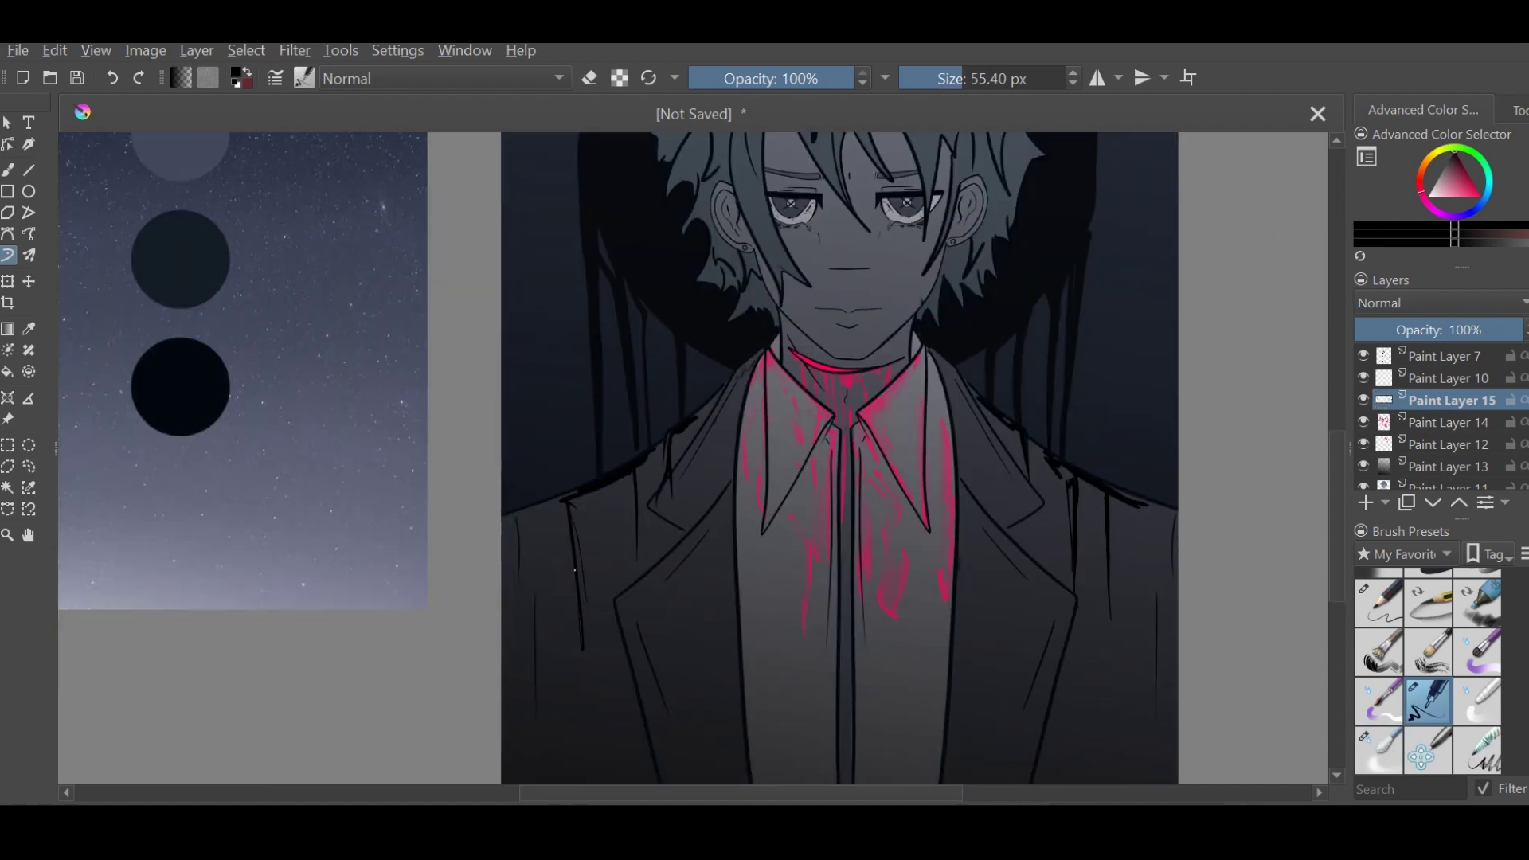
pyautogui.press('-')
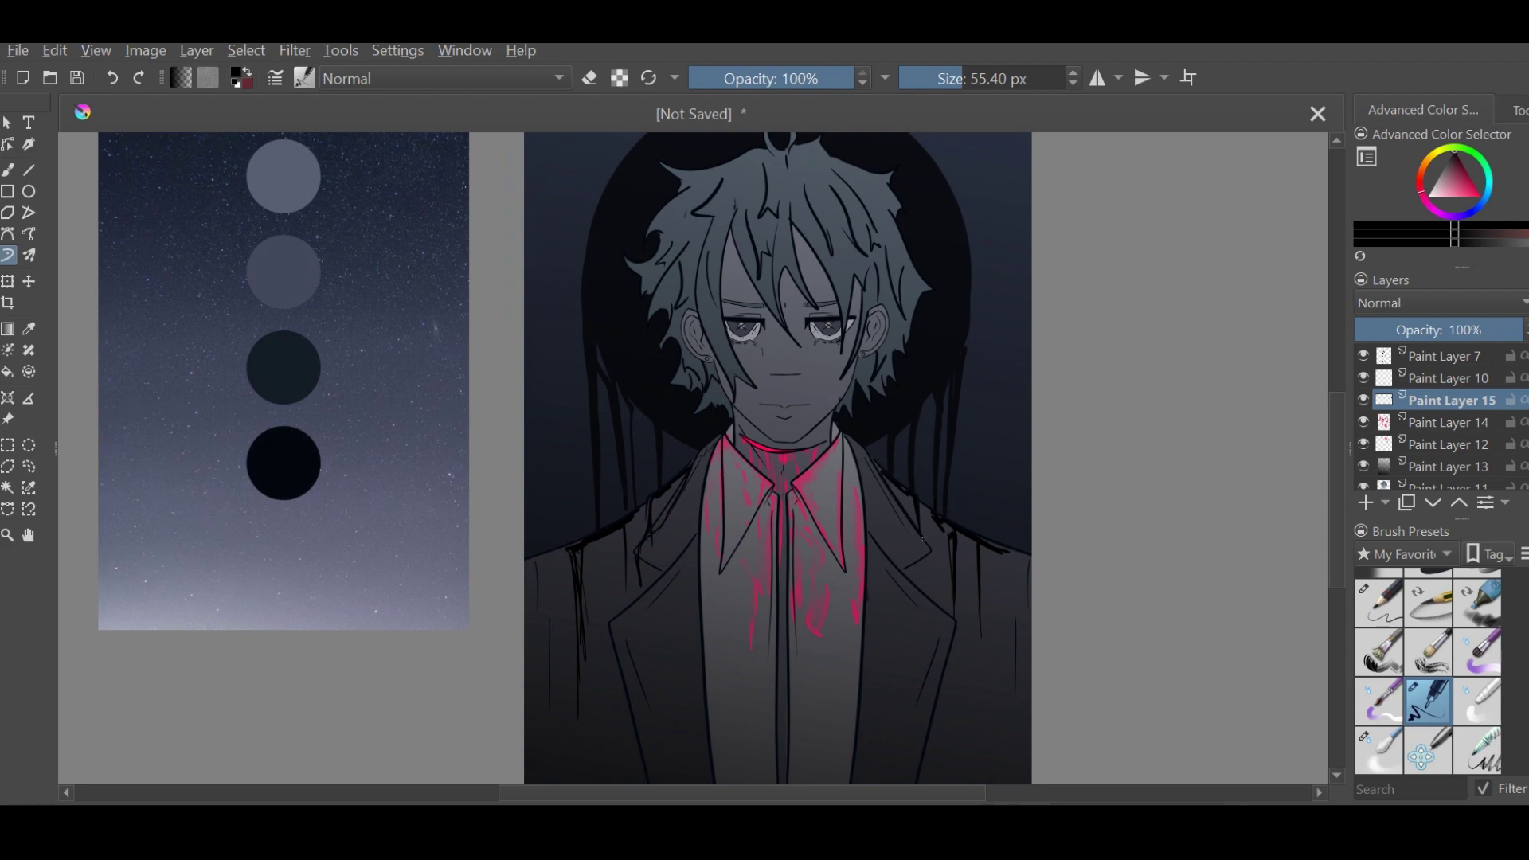
pyautogui.moveTo(969, 568); pyautogui.dragTo(959, 720)
pyautogui.press('-')
pyautogui.press('+')
pyautogui.press('+')
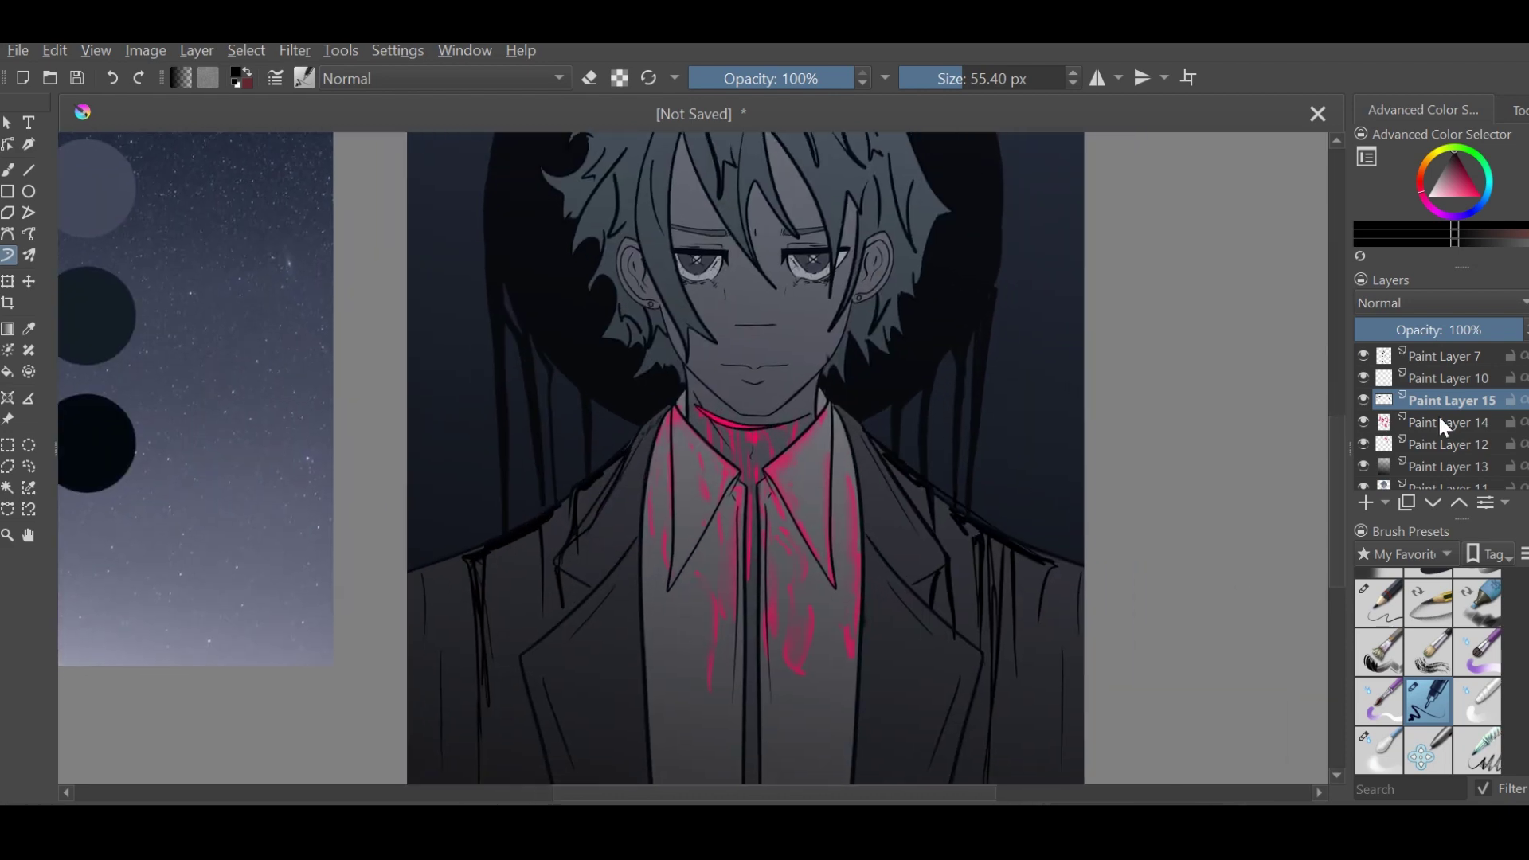
# Lower the opacity of the shirt's blood on Paint Layer 14 to 15%
pyautogui.click(1448, 422)
pyautogui.moveTo(1454, 329); pyautogui.dragTo(1389, 338)
pyautogui.press('-')
pyautogui.press('-')
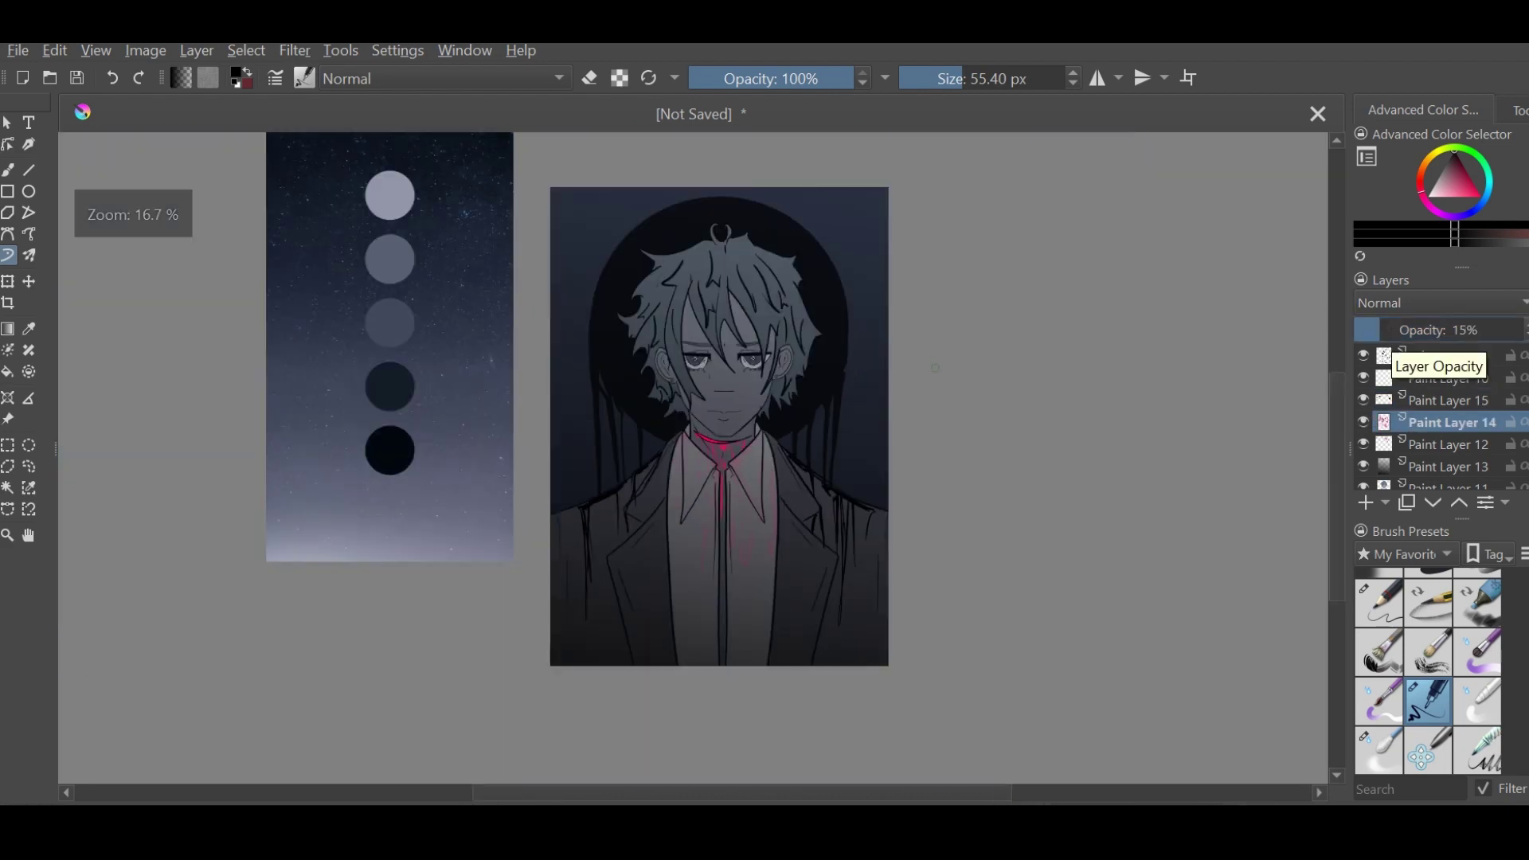
pyautogui.press('+')
# Add black streaks on Paint Layer 15 along the collar and over the right-hand fringe, undoing the last stray stroke
pyautogui.click(1444, 402)
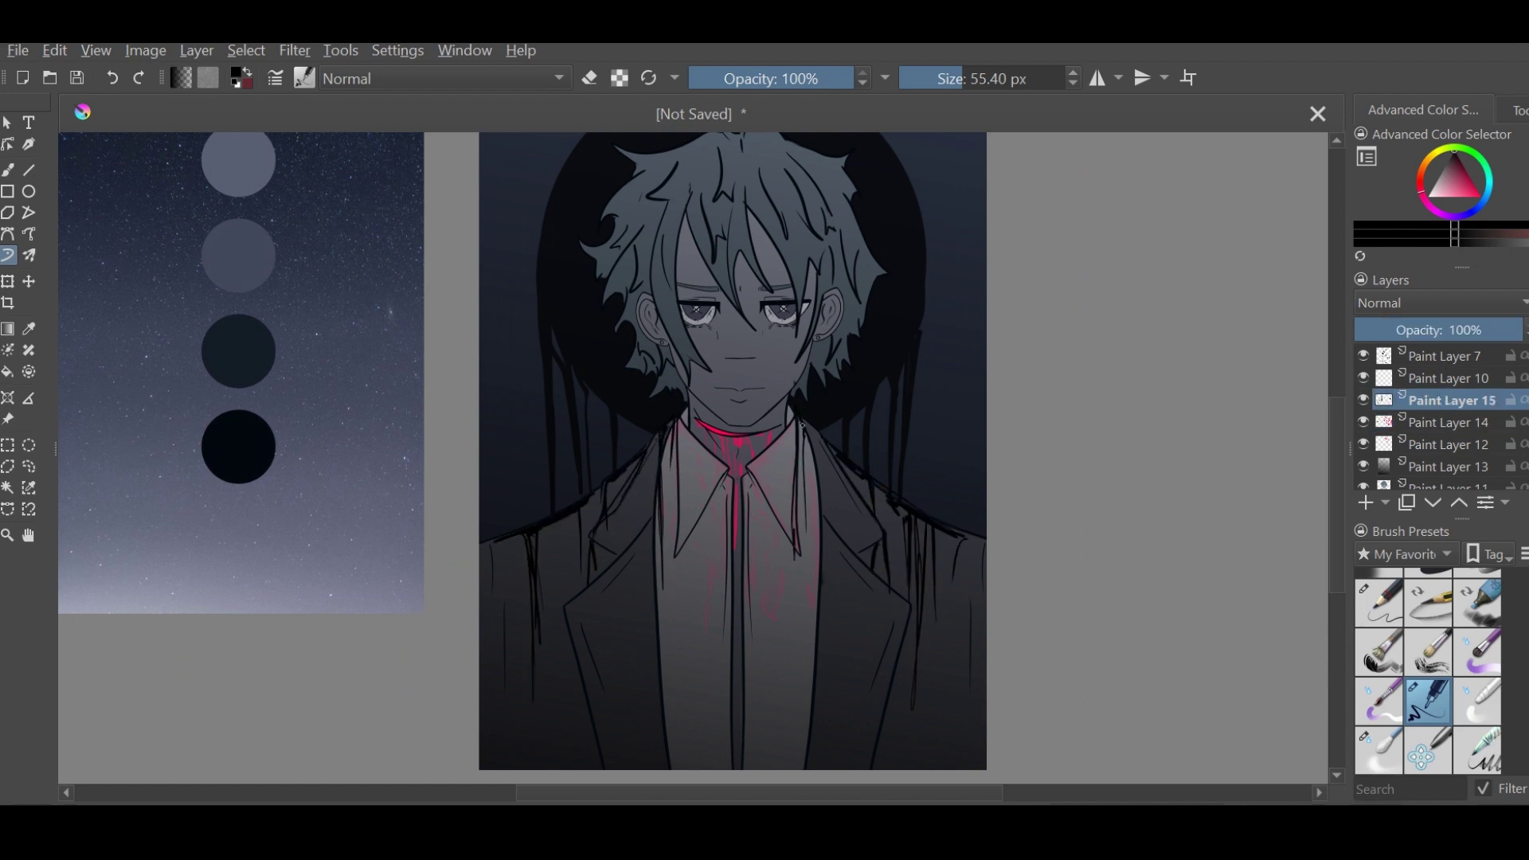
pyautogui.press('+')
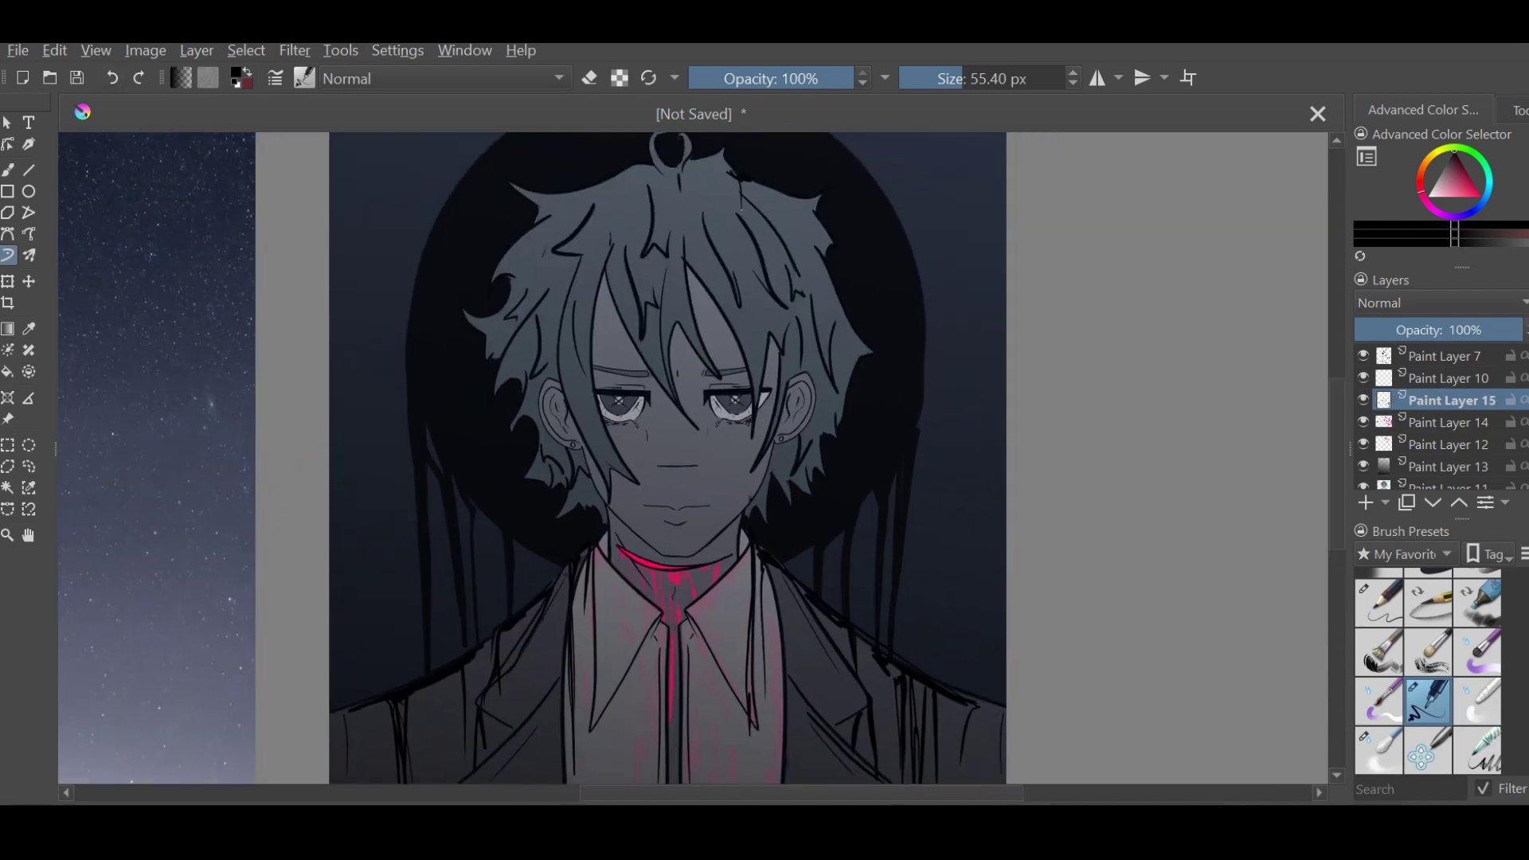
pyautogui.press('+')
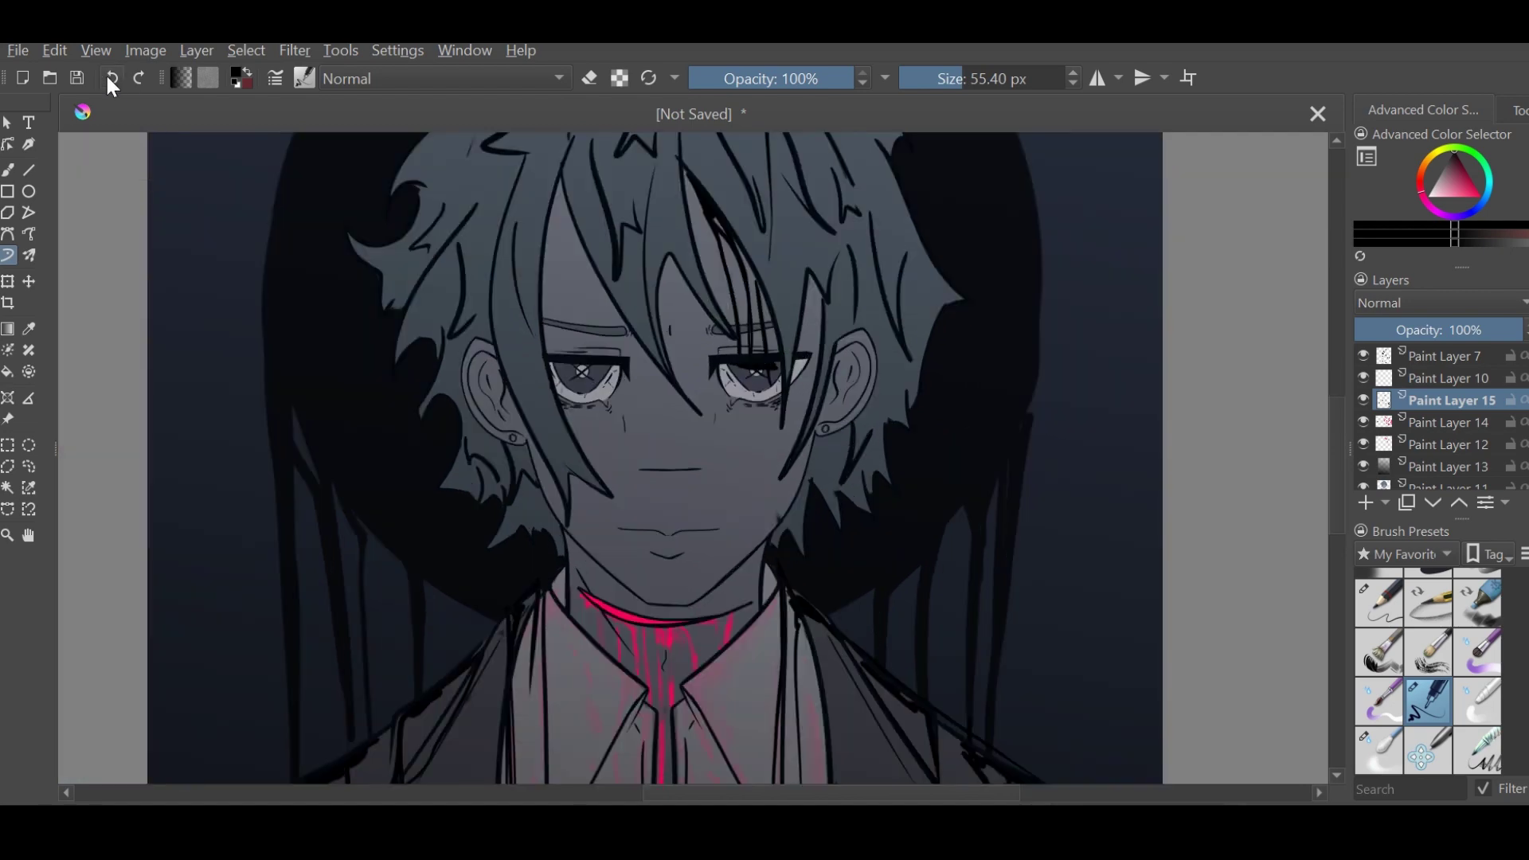
pyautogui.click(113, 77)
pyautogui.press('-')
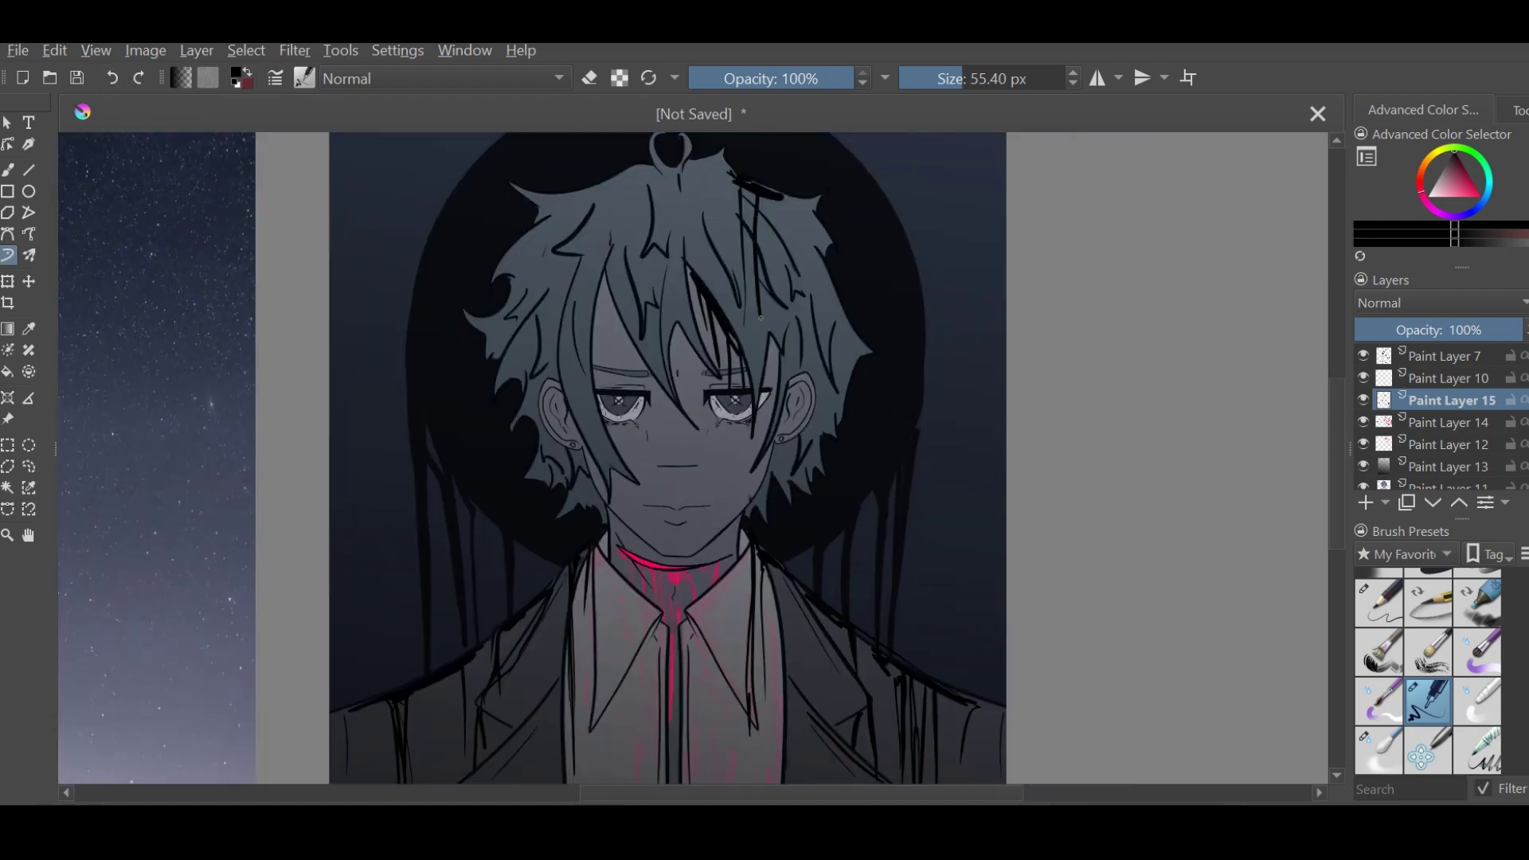
# Draw long black drips from the crown through the right-hand fringe and from the eye down the cheek
pyautogui.moveTo(720, 171)
pyautogui.mouseDown()
pyautogui.moveTo(695, 239)
pyautogui.moveTo(757, 409)
pyautogui.moveTo(776, 411)
pyautogui.moveTo(730, 557)
pyautogui.mouseUp()
pyautogui.press('+')
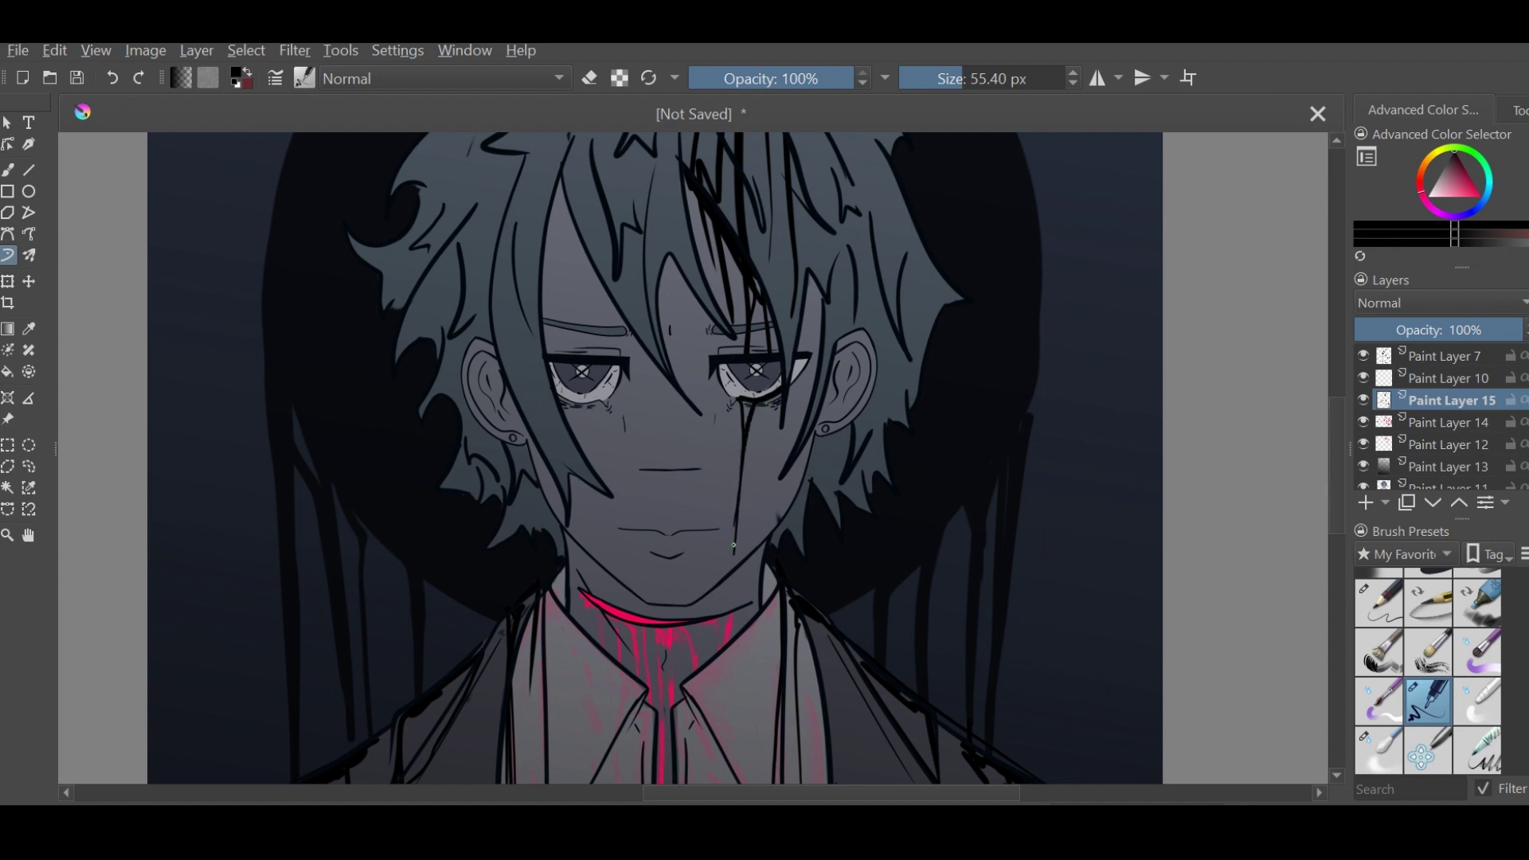
pyautogui.moveTo(764, 396); pyautogui.dragTo(768, 535)
pyautogui.press('-')
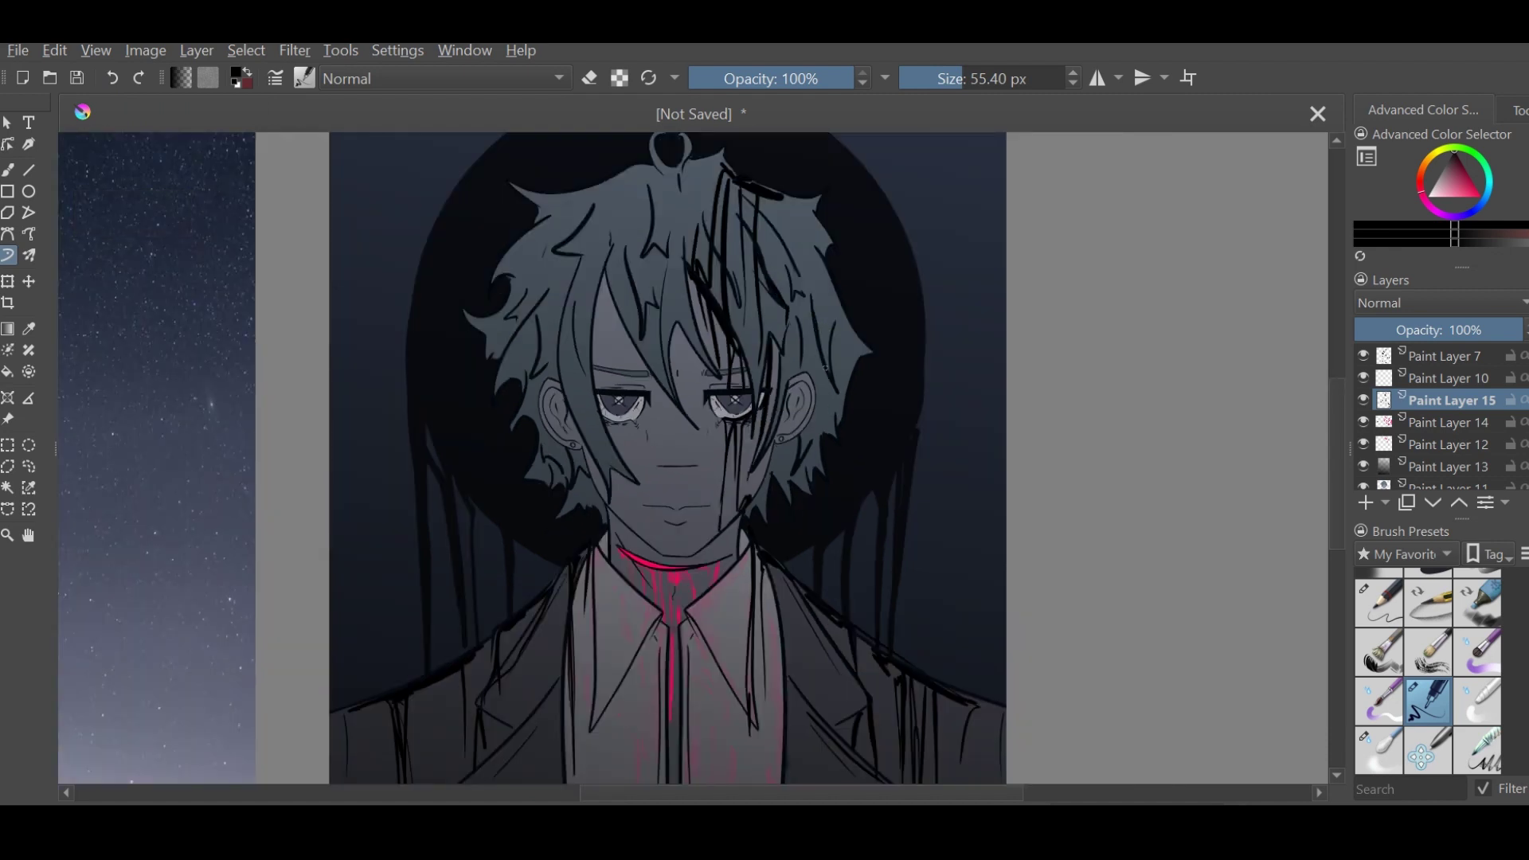
# Continue the black drips from the right-hand jaw down the neck and over the shirt collar
pyautogui.scroll(-3, 669, 458)
pyautogui.moveTo(739, 390); pyautogui.dragTo(752, 668)
pyautogui.scroll(2, 668, 458)
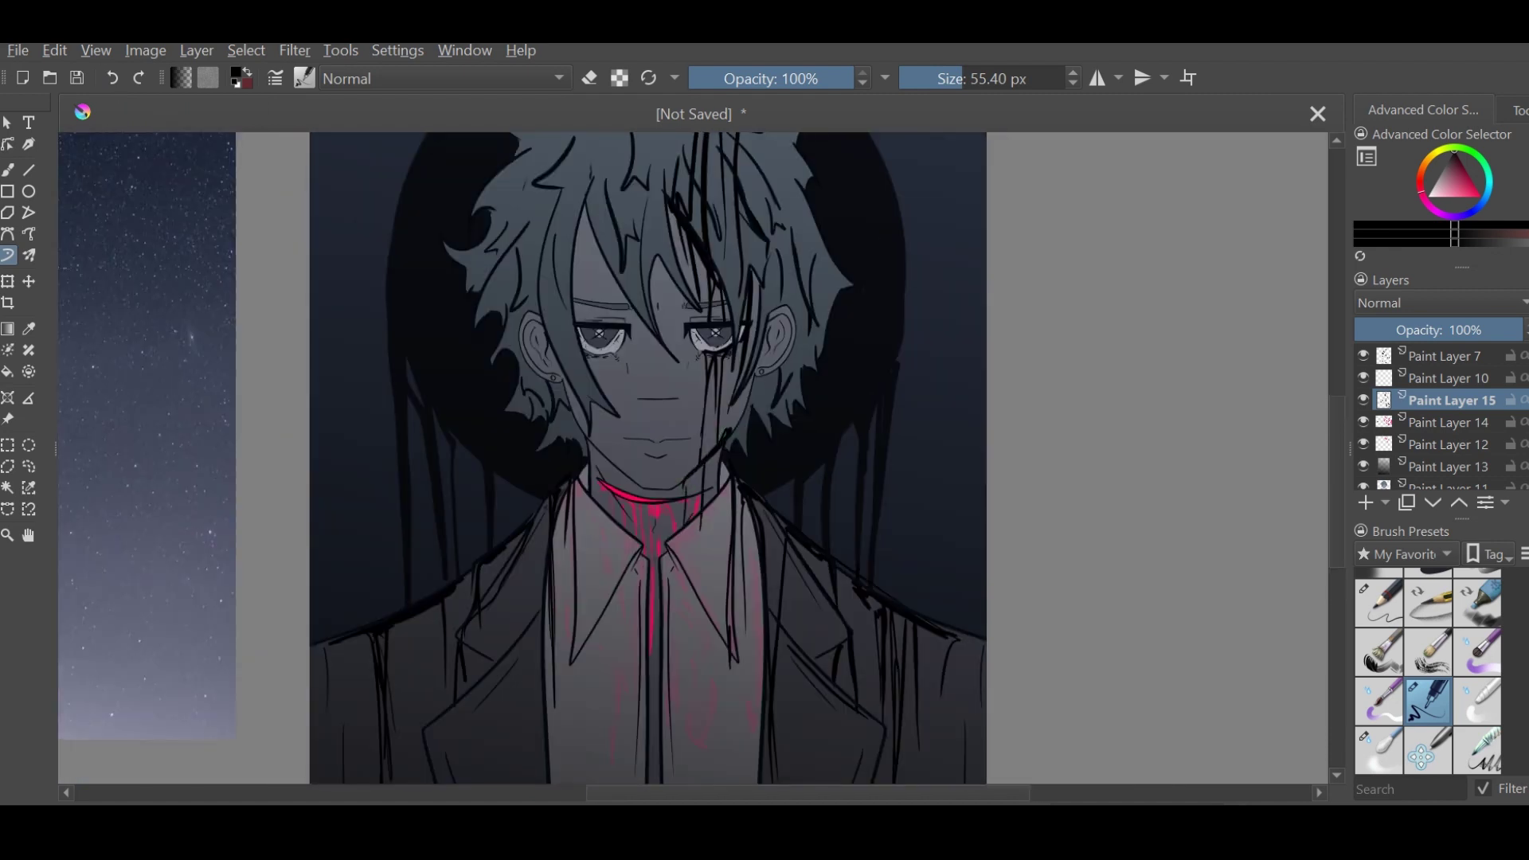
pyautogui.moveTo(697, 482); pyautogui.dragTo(692, 649)
# Add several long vertical black drips down the right-hand side of the jacket
pyautogui.press('-')
pyautogui.moveTo(879, 609); pyautogui.dragTo(879, 733)
pyautogui.moveTo(820, 557); pyautogui.dragTo(833, 731)
pyautogui.moveTo(843, 672); pyautogui.dragTo(844, 762)
pyautogui.moveTo(867, 638); pyautogui.dragTo(867, 774)
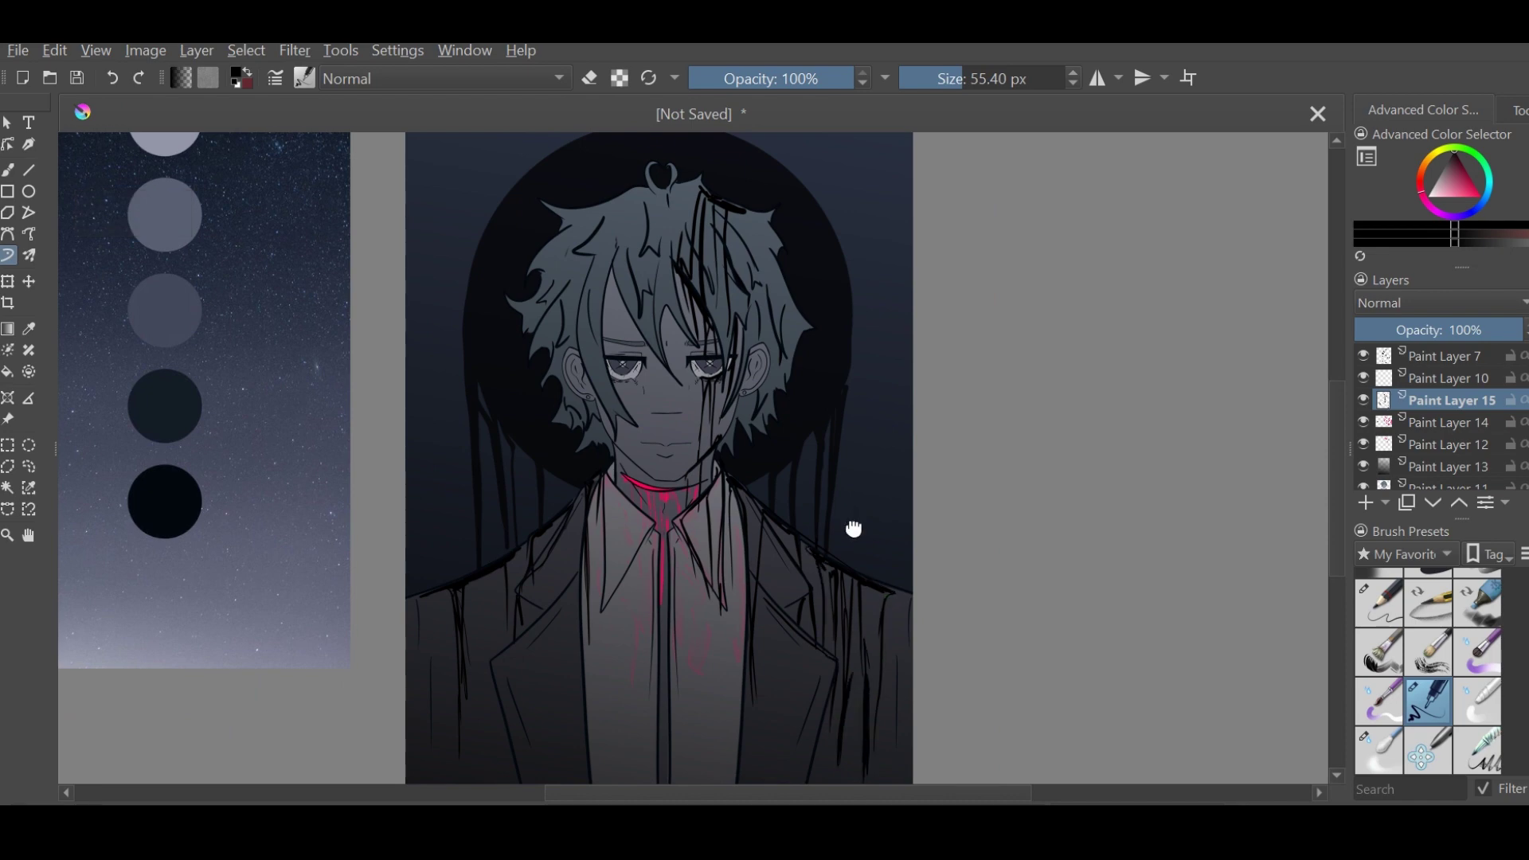
# Ink extra black strokes around the right-hand ear and the hair above it
pyautogui.press('+')
pyautogui.scroll(3, 854, 528)
pyautogui.press('+')
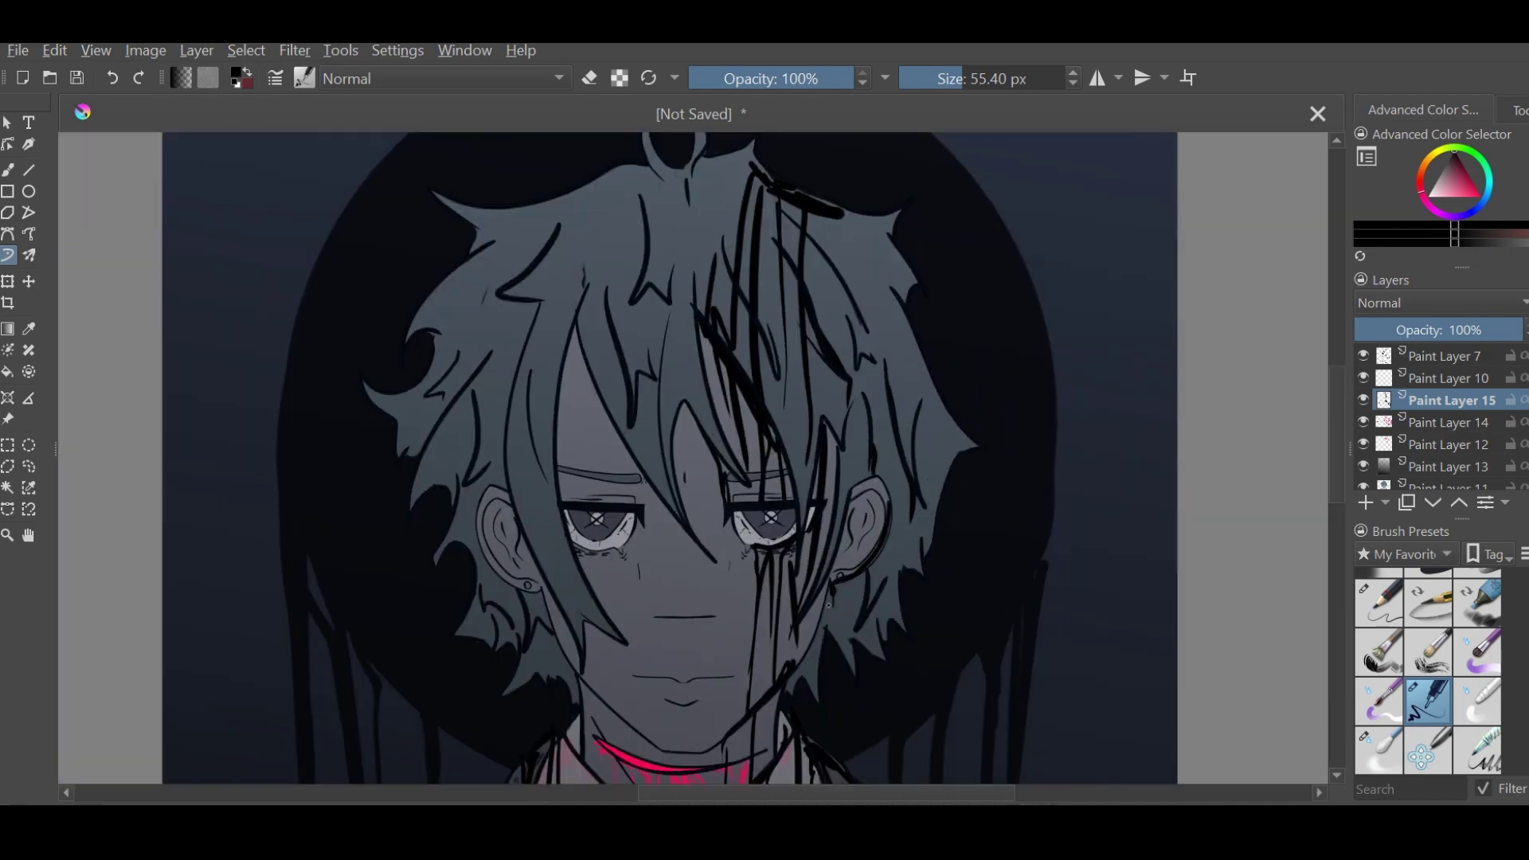
# Lower the opacity of the black drips on Paint Layer 15 to 73%
pyautogui.press('-')
pyautogui.press('-')
pyautogui.moveTo(1512, 330); pyautogui.dragTo(1477, 329)
pyautogui.press('+')
pyautogui.press('+')
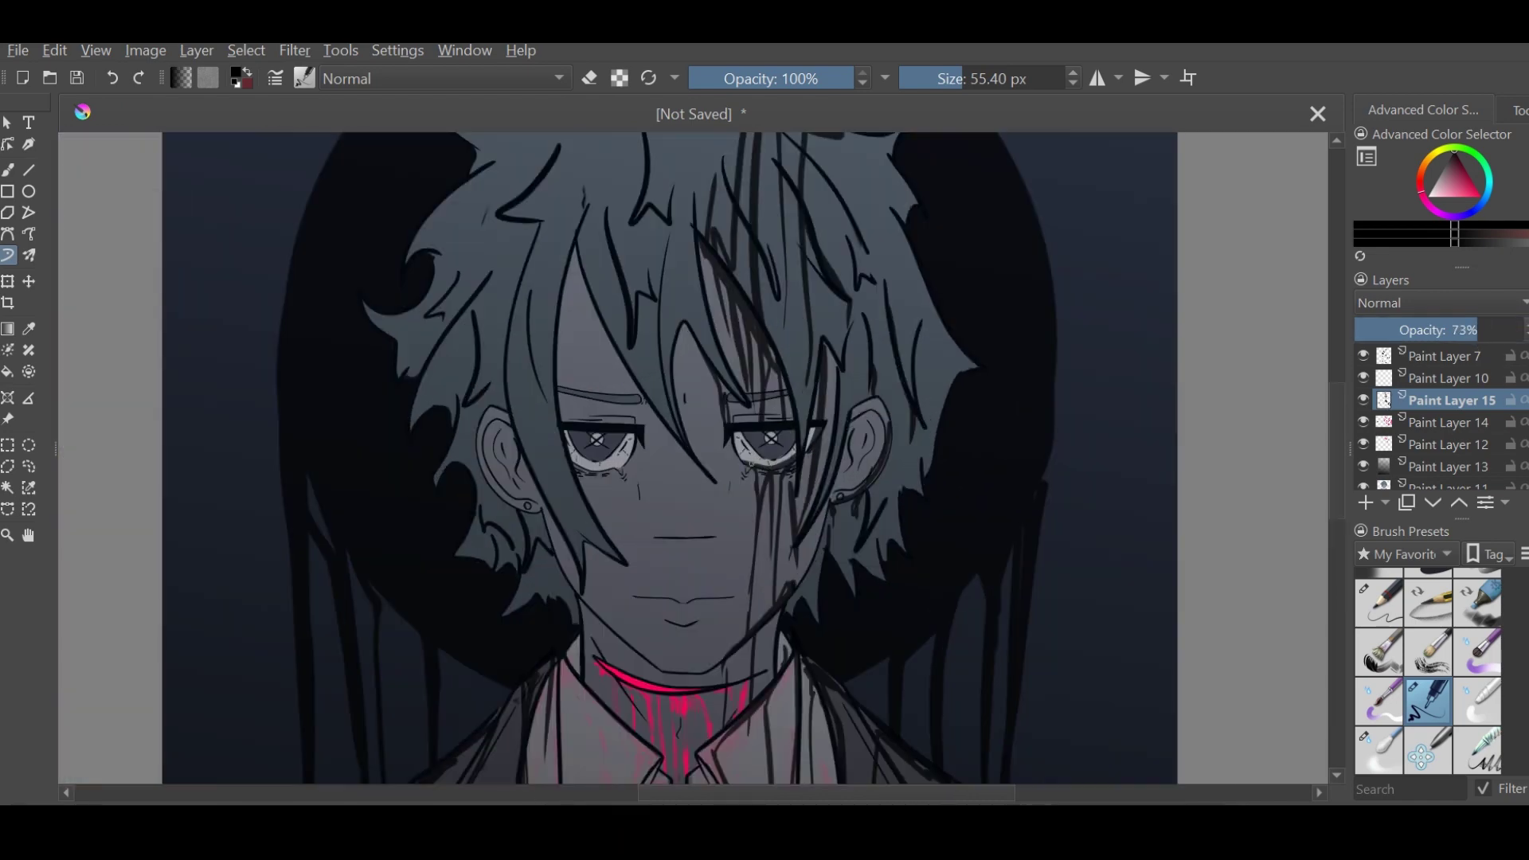
pyautogui.press('-')
pyautogui.press('-')
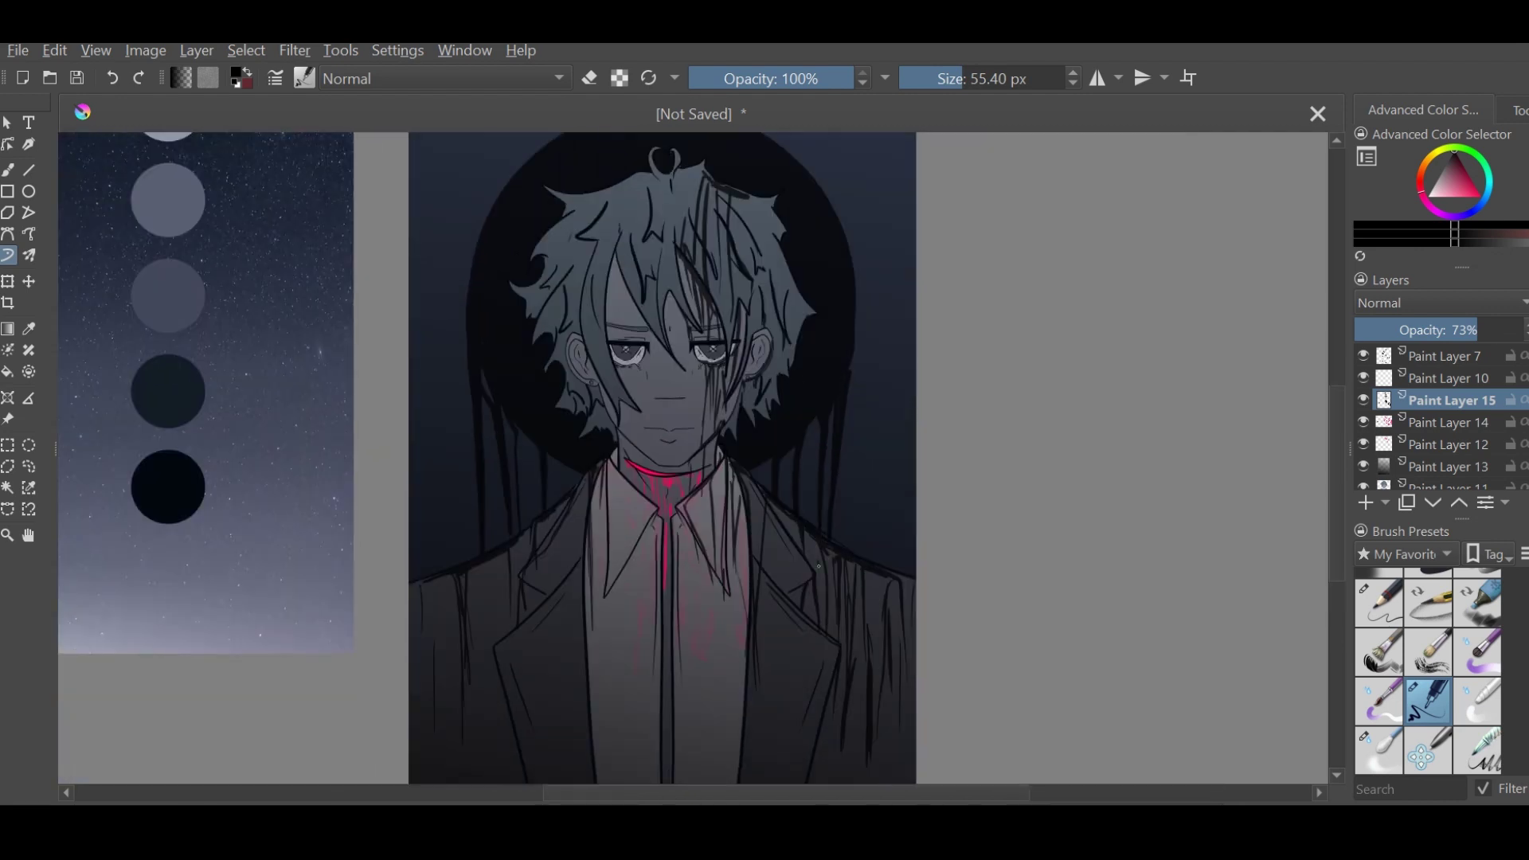
# Smudge the black drips on the right-hand shoulder with a 62.13 px blending brush
pyautogui.click(1376, 748)
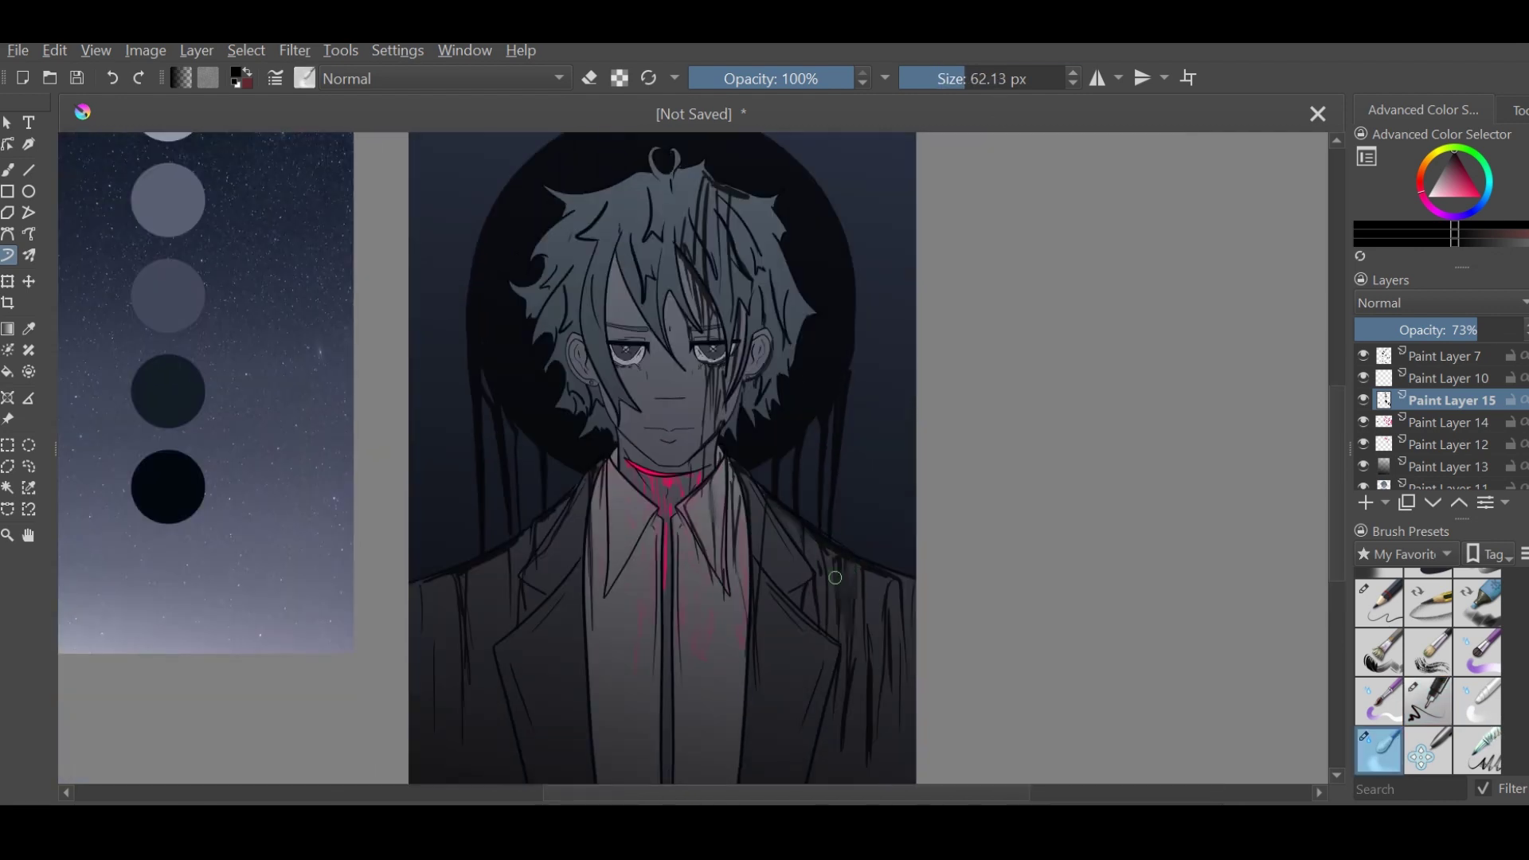
pyautogui.press('-')
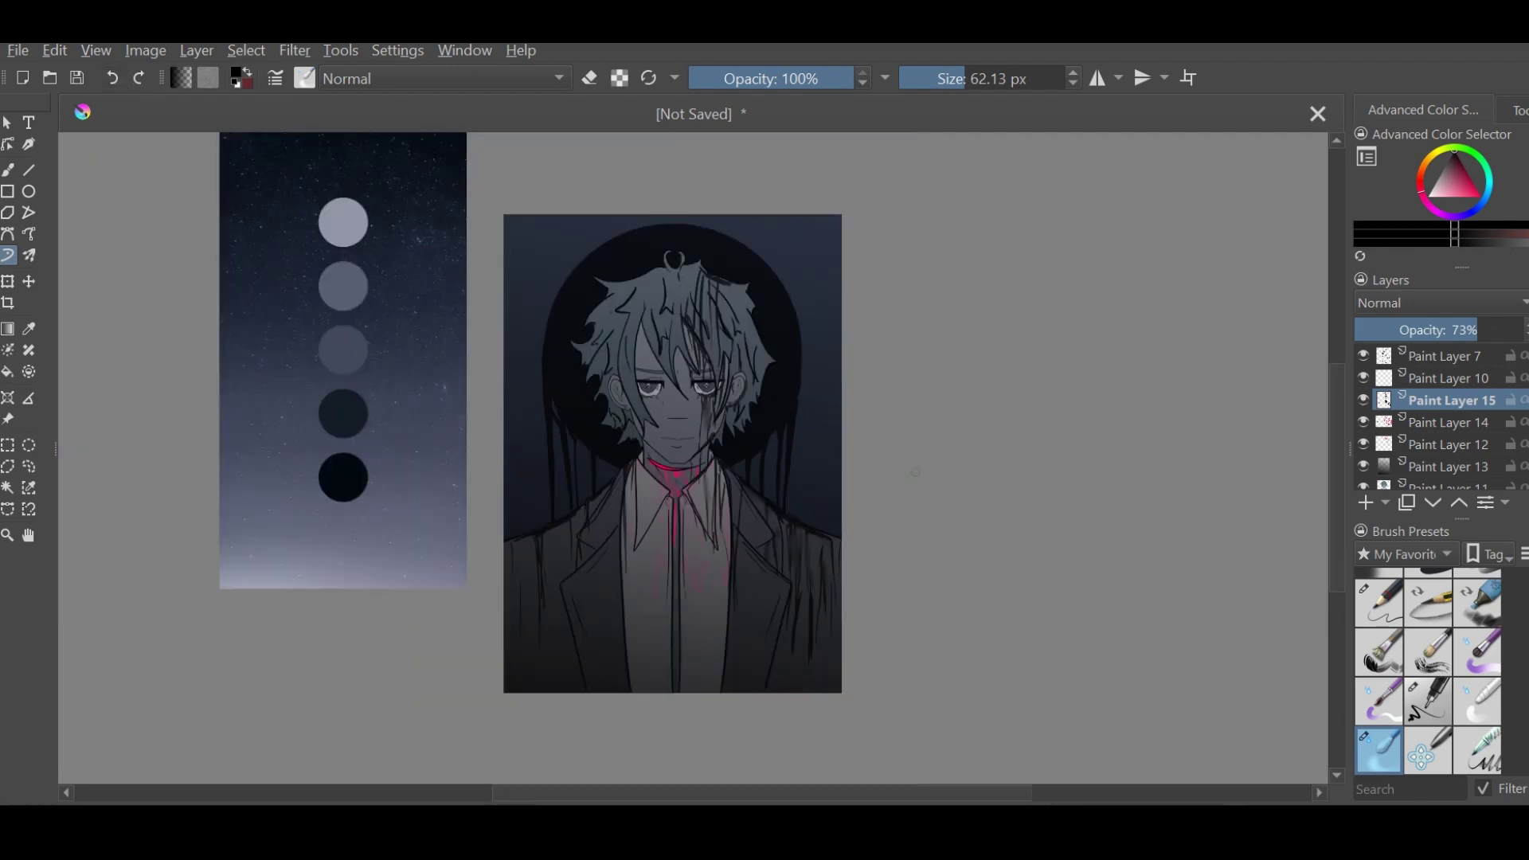
pyautogui.press('+')
# Erase the dark gradient of Paint Layer 13 over the whites of both eyes
pyautogui.click(1448, 466)
pyautogui.press('e')
pyautogui.press('+')
pyautogui.press('+')
pyautogui.moveTo(595, 457)
pyautogui.mouseDown()
pyautogui.moveTo(695, 487)
pyautogui.moveTo(591, 465)
pyautogui.moveTo(649, 503)
pyautogui.mouseUp()
pyautogui.moveTo(927, 456)
pyautogui.mouseDown()
pyautogui.moveTo(1027, 474)
pyautogui.moveTo(1067, 441)
pyautogui.moveTo(1086, 386)
pyautogui.mouseUp()
pyautogui.press('-')
pyautogui.press('-')
pyautogui.press('-')
pyautogui.press('e')
pyautogui.press('+')
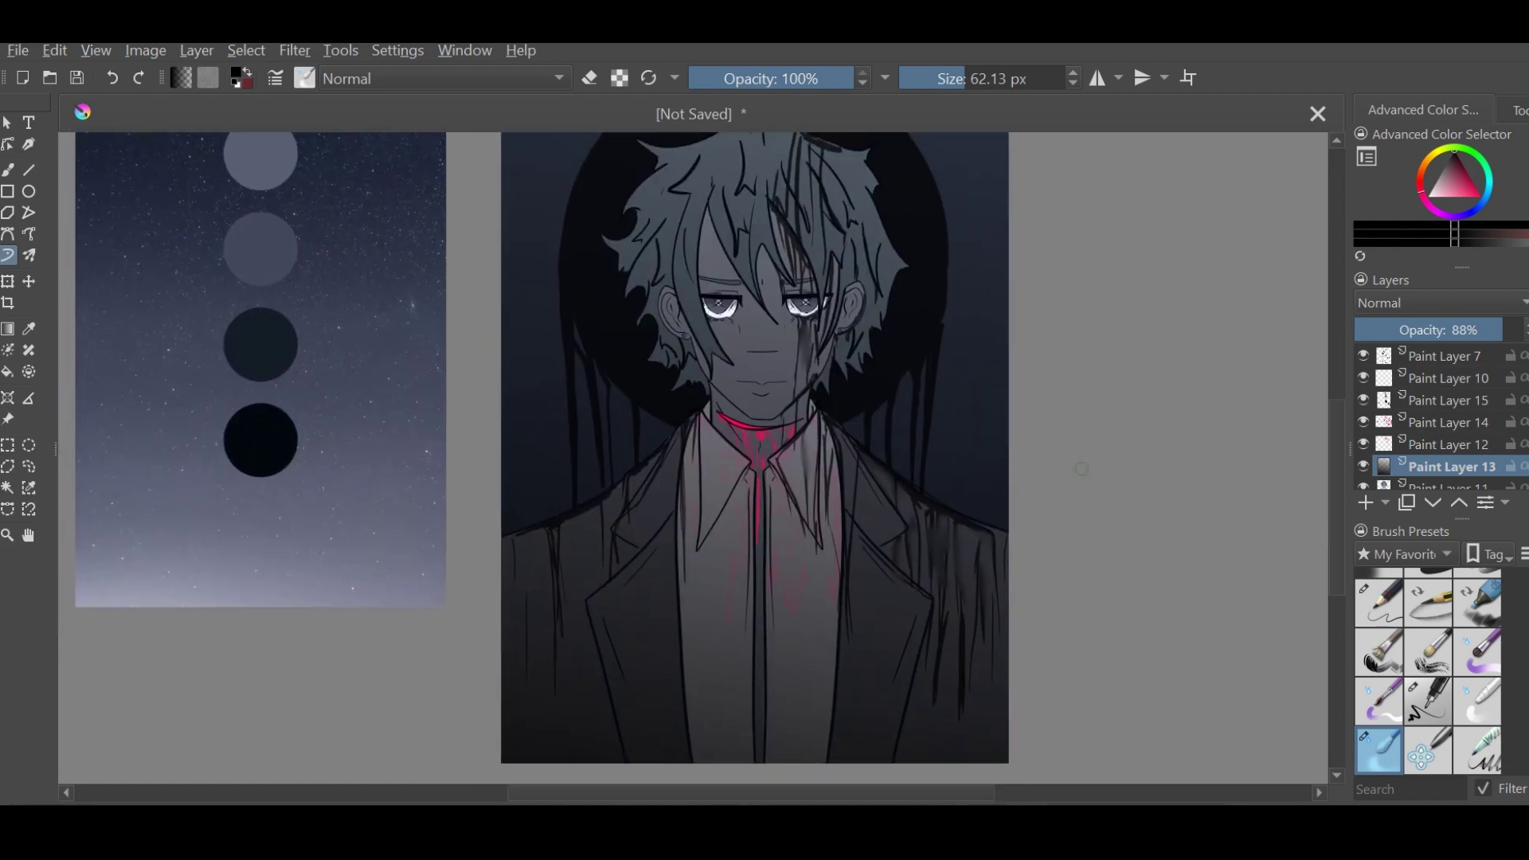
# Add a layer above Paint Layer 10 and shade the neck below the jaw with a 49.17 px halftone brush from the Textures presets
pyautogui.click(1405, 554)
pyautogui.click(1405, 701)
pyautogui.click(1477, 596)
pyautogui.press('+')
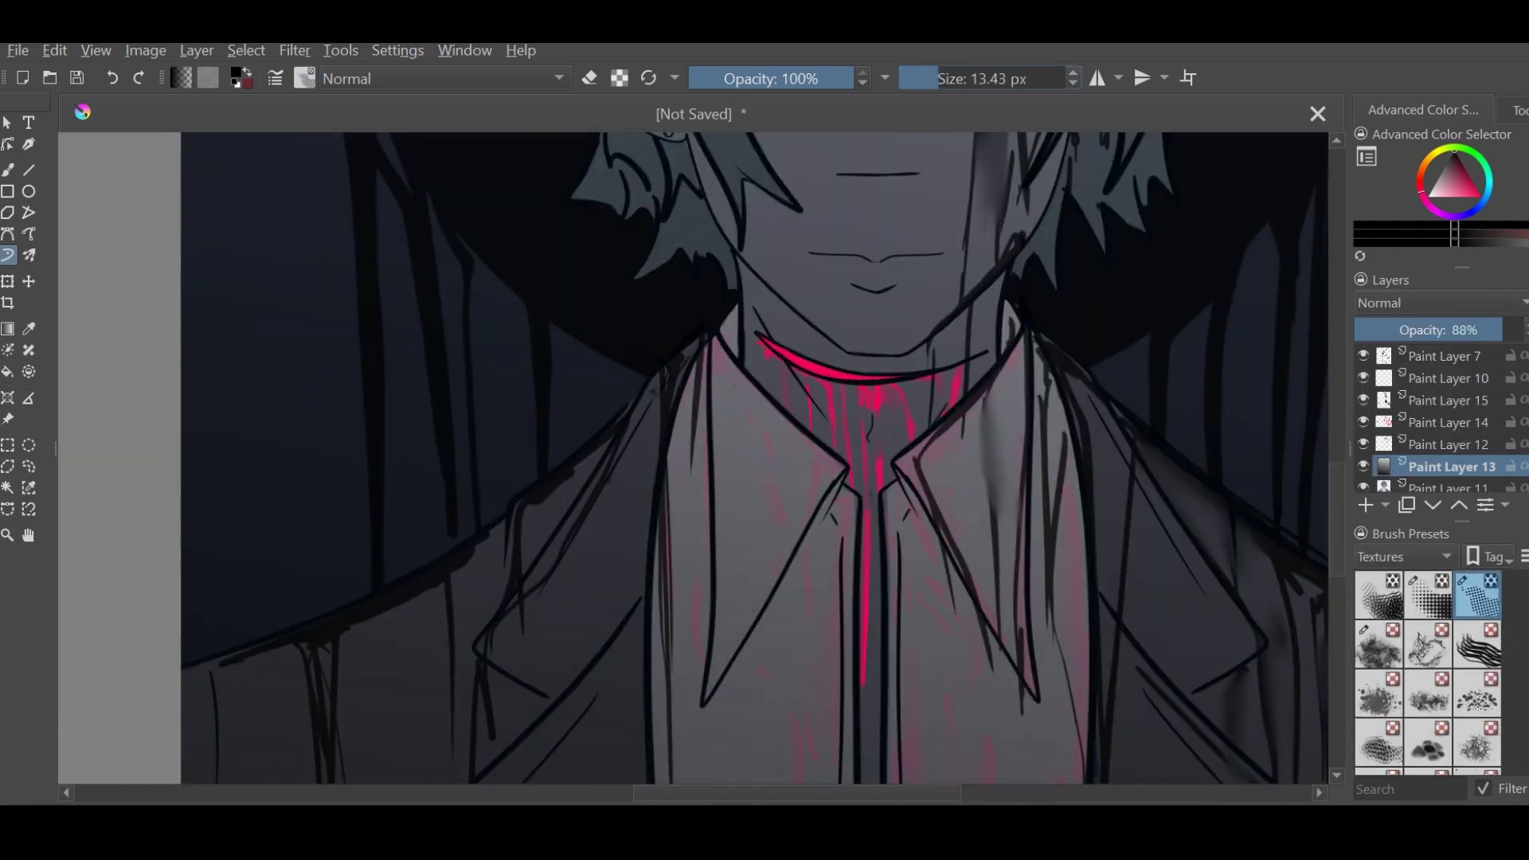
pyautogui.press('Insert')
pyautogui.press('+')
pyautogui.click(960, 78)
pyautogui.moveTo(768, 334); pyautogui.dragTo(916, 468)
pyautogui.press('-')
pyautogui.press('-')
pyautogui.press('-')
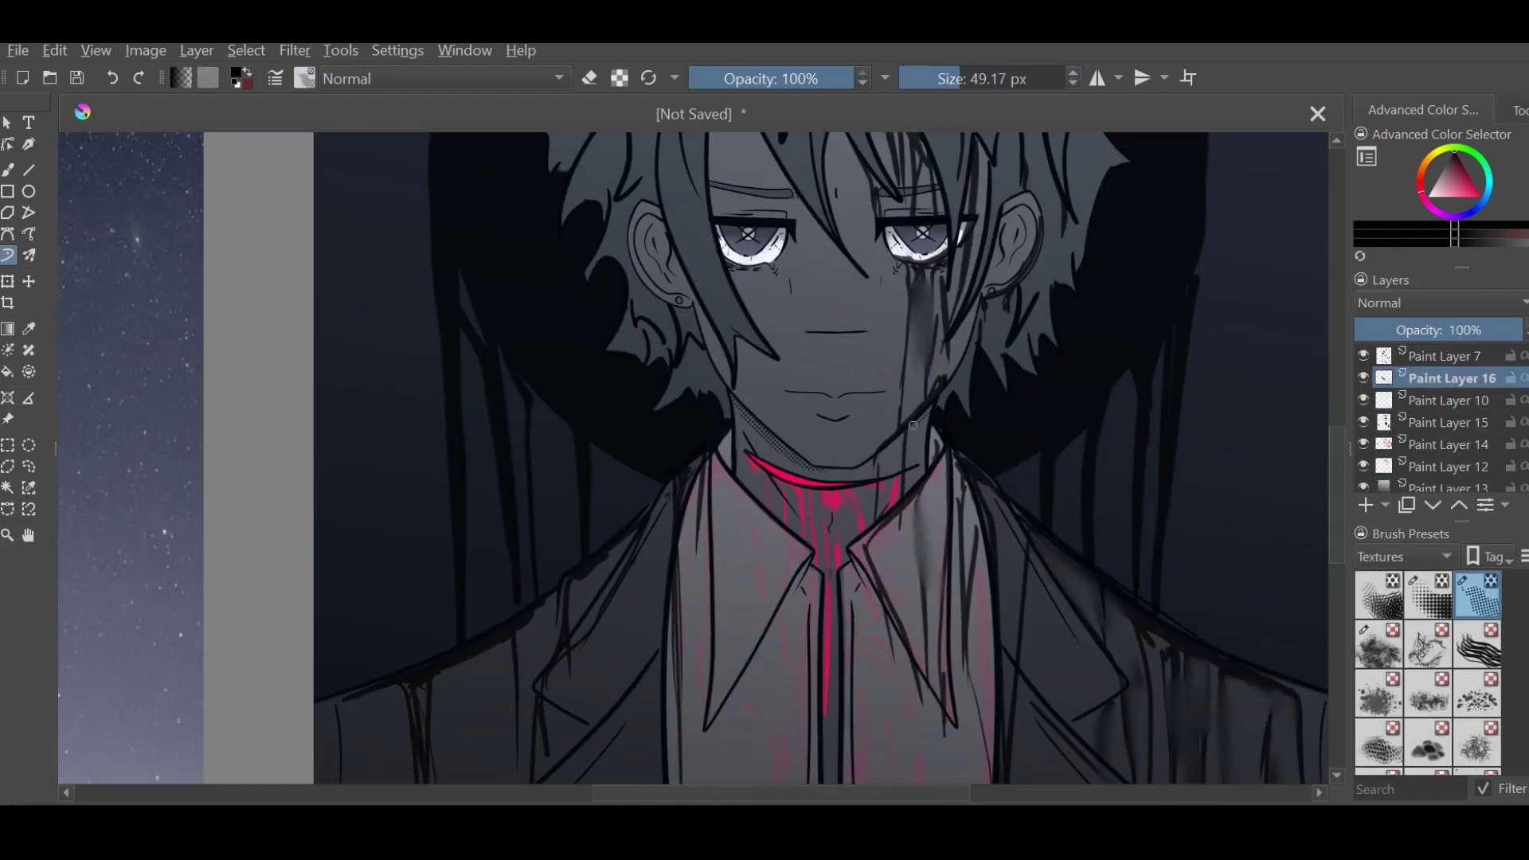
# Paint thick black strokes along the underside of the jaw on Paint Layer 16 with a 55.40 px ink pen from My Favorites
pyautogui.press('-')
pyautogui.click(1405, 555)
pyautogui.click(1401, 302)
pyautogui.click(1405, 556)
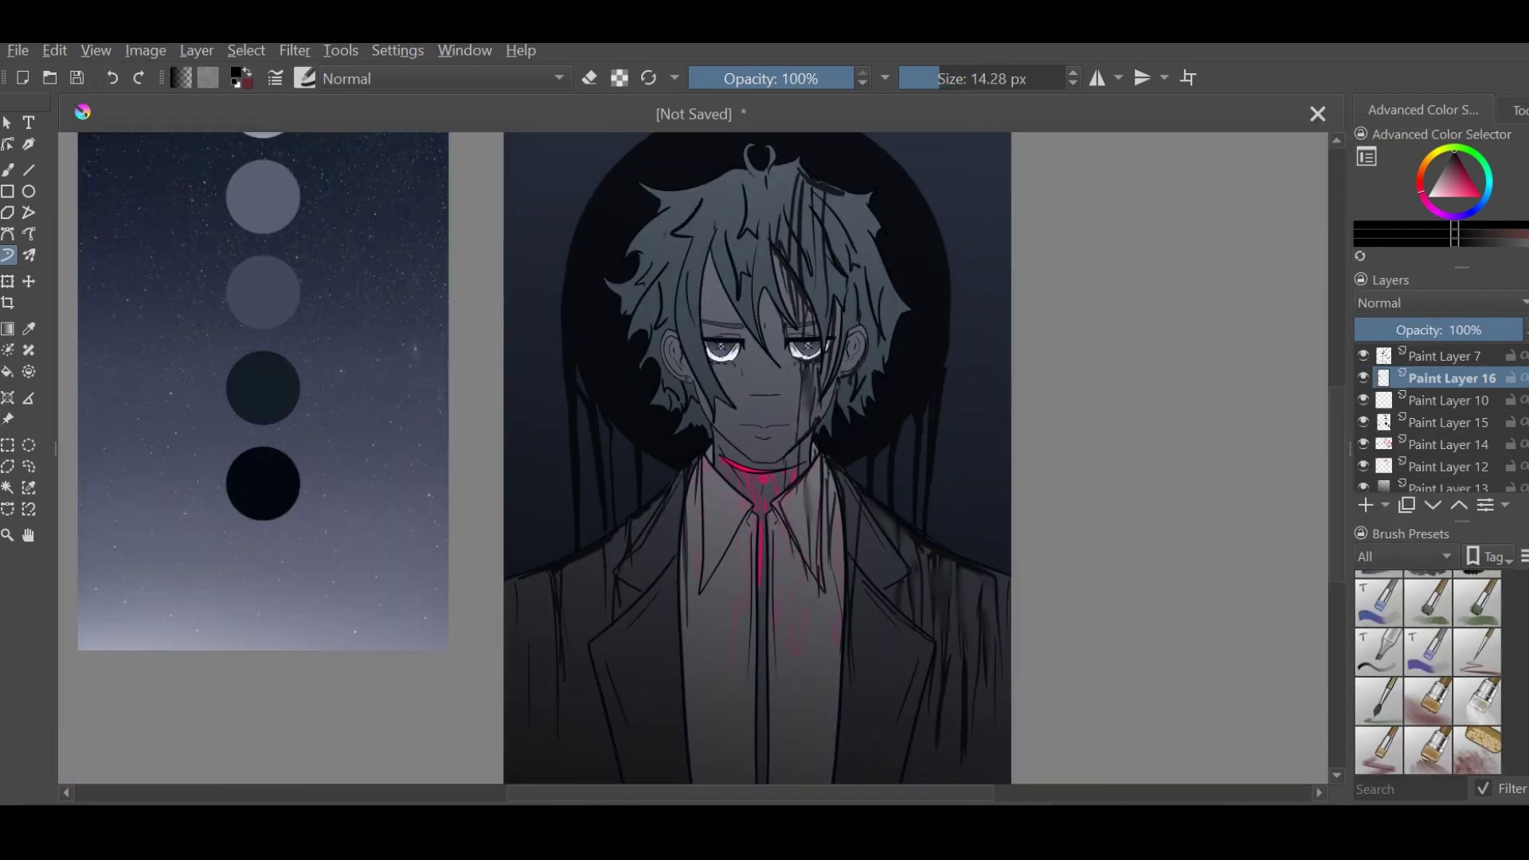
pyautogui.click(1402, 318)
pyautogui.click(1427, 742)
pyautogui.press('+')
pyautogui.press('+')
pyautogui.press('+')
pyautogui.moveTo(883, 442); pyautogui.dragTo(1004, 497)
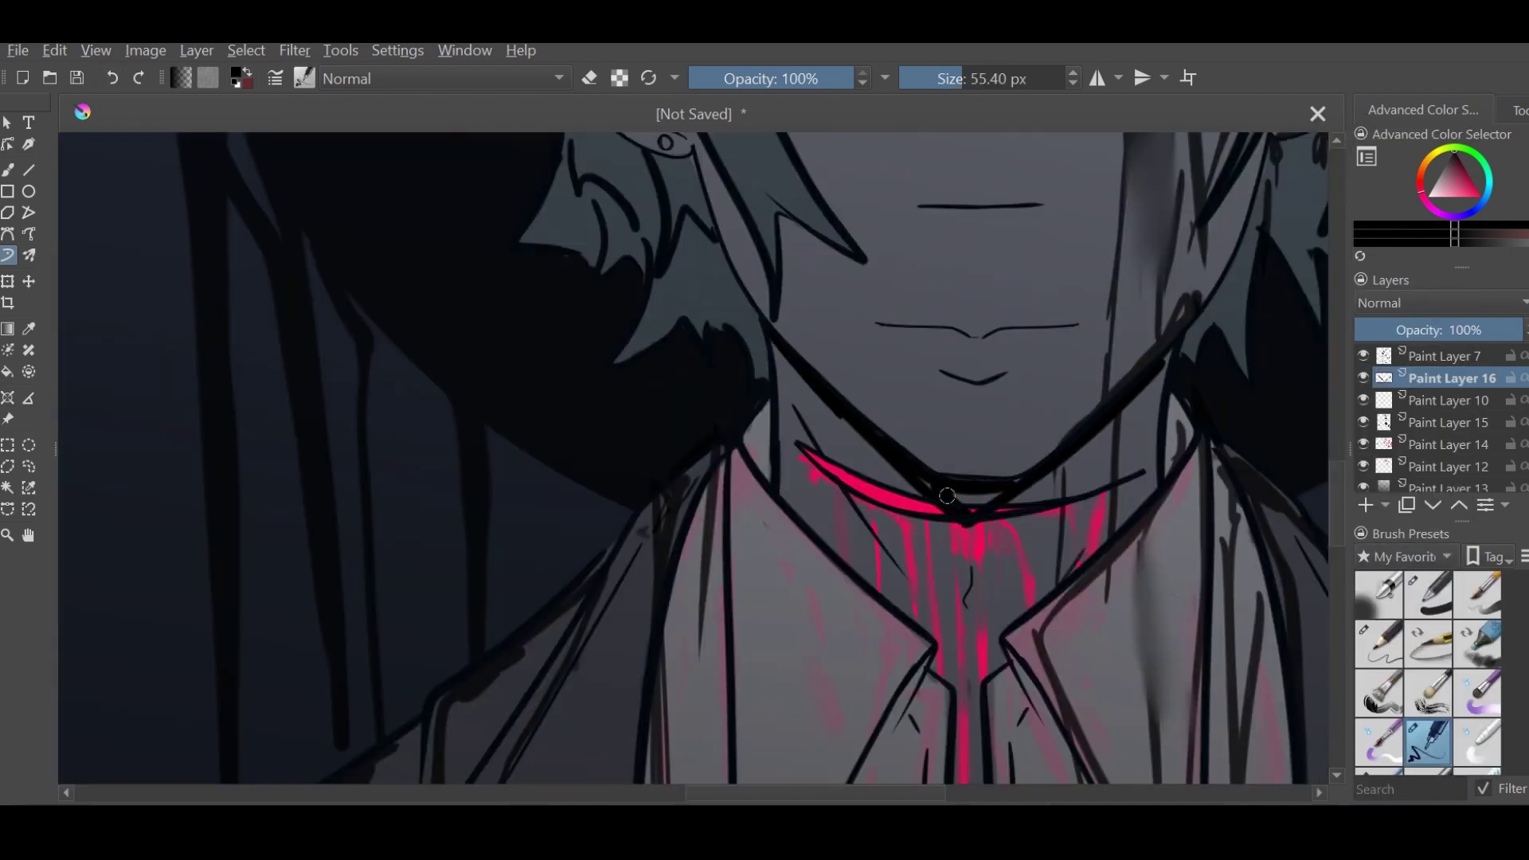
# Paint thick black strokes along the inner collar edges and down the centre strip of the shirt
pyautogui.press('-')
pyautogui.press('-')
pyautogui.moveTo(835, 510); pyautogui.dragTo(832, 661)
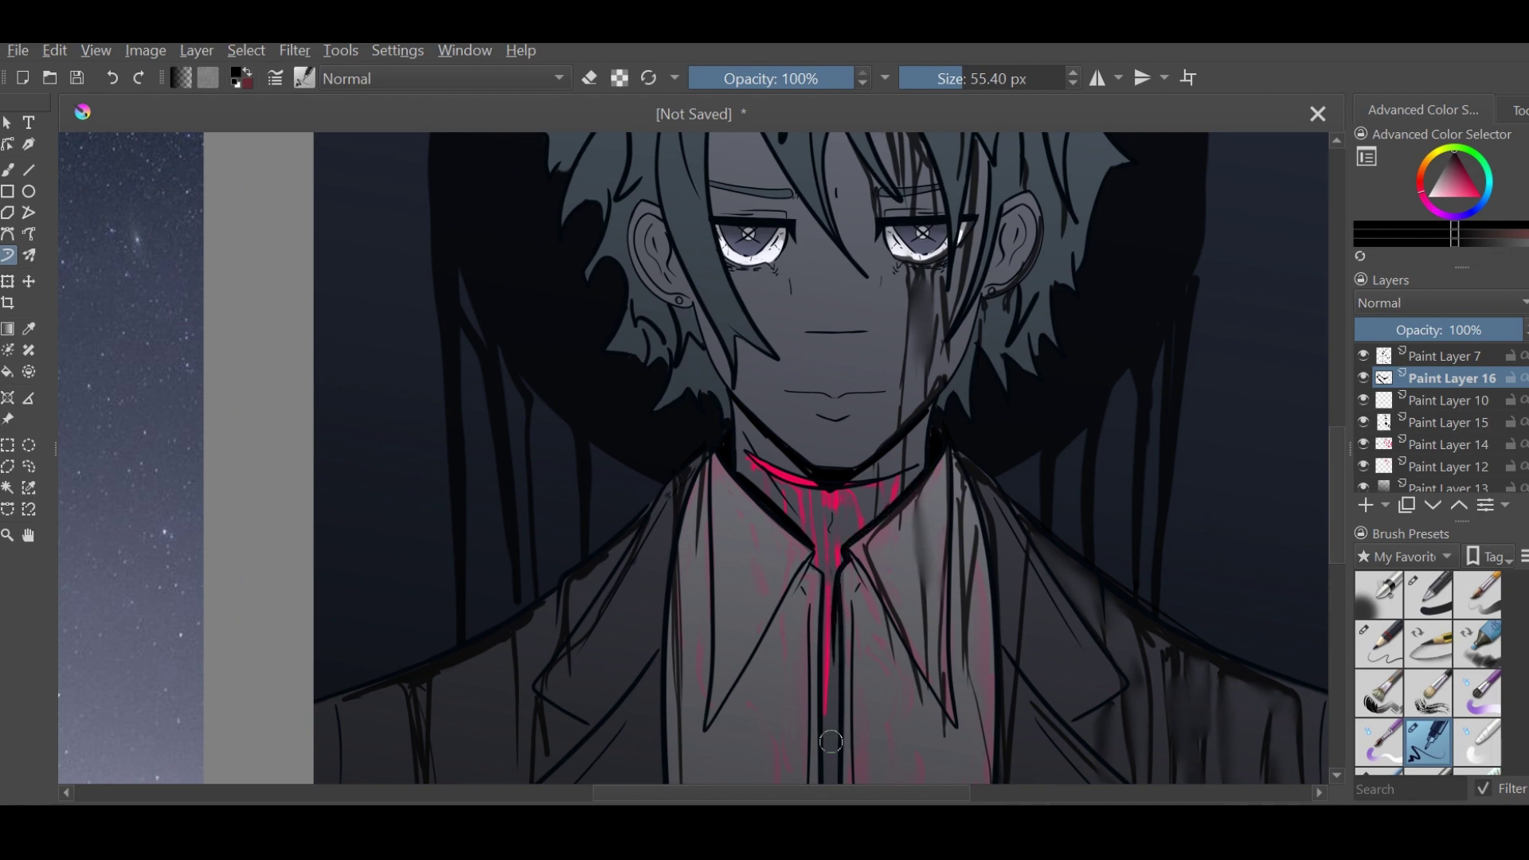
pyautogui.press('-')
pyautogui.moveTo(766, 434); pyautogui.dragTo(762, 780)
pyautogui.scroll(-3, 743, 620)
pyautogui.moveTo(746, 567); pyautogui.dragTo(744, 625)
pyautogui.scroll(3, 764, 282)
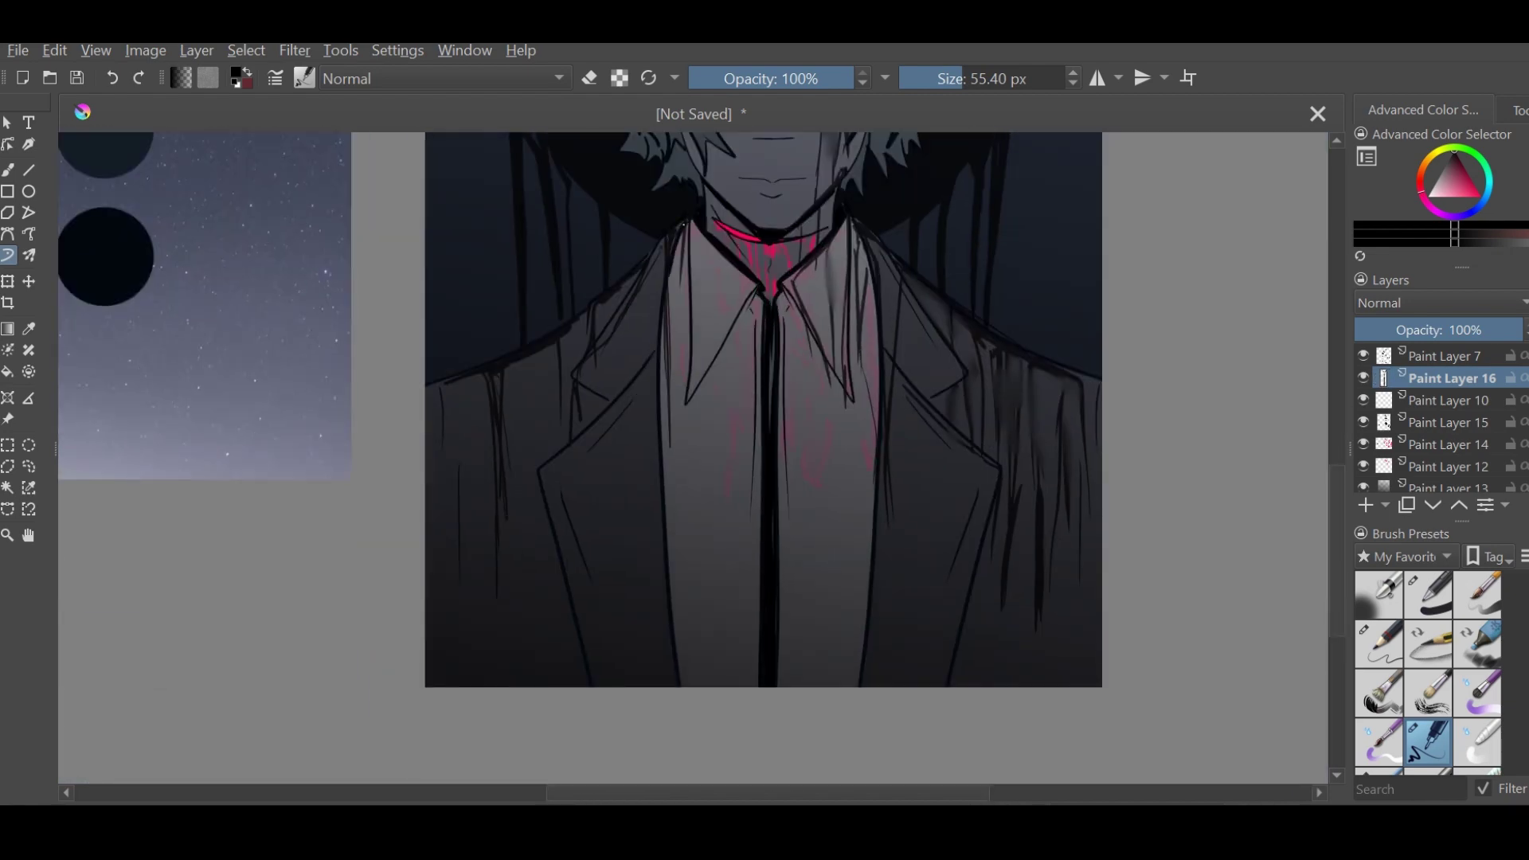
# Trace the shirt collar points and both jacket lapels with thick black shadow strokes
pyautogui.moveTo(690, 224)
pyautogui.mouseDown()
pyautogui.moveTo(688, 360)
pyautogui.moveTo(844, 390)
pyautogui.mouseUp()
pyautogui.moveTo(852, 222); pyautogui.dragTo(873, 295)
pyautogui.moveTo(882, 240)
pyautogui.mouseDown()
pyautogui.moveTo(972, 398)
pyautogui.moveTo(980, 586)
pyautogui.moveTo(955, 684)
pyautogui.mouseUp()
pyautogui.moveTo(959, 509); pyautogui.dragTo(1129, 583)
pyautogui.moveTo(876, 477); pyautogui.dragTo(999, 339)
pyautogui.moveTo(832, 402); pyautogui.dragTo(884, 623)
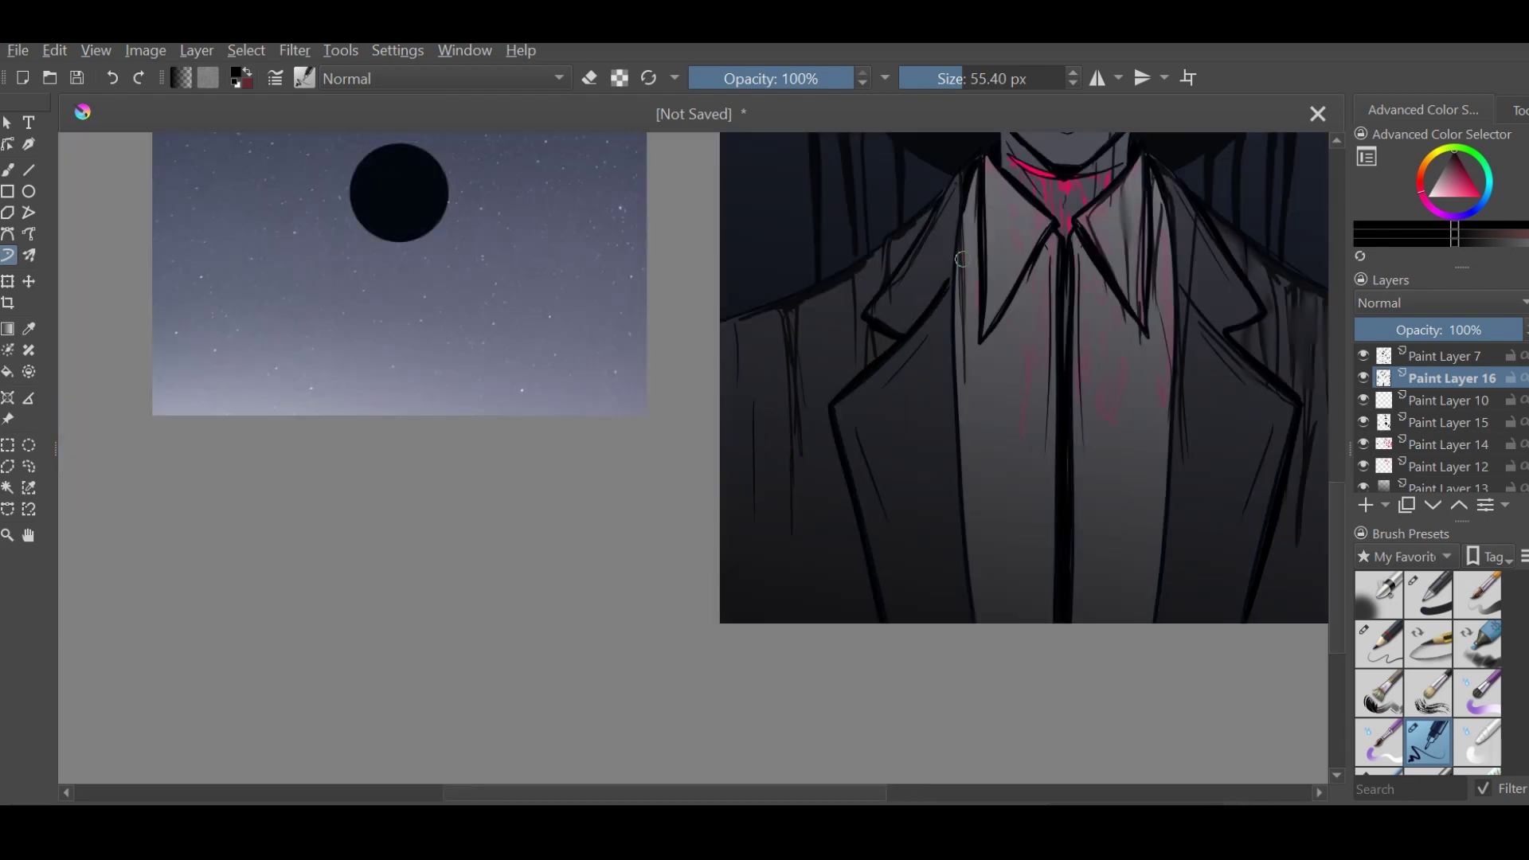
# Set the ink pen to 110.74 px and paint black shadows around and inside the left-hand ear and beside the hair
pyautogui.press('-')
pyautogui.press('-')
pyautogui.click(979, 78)
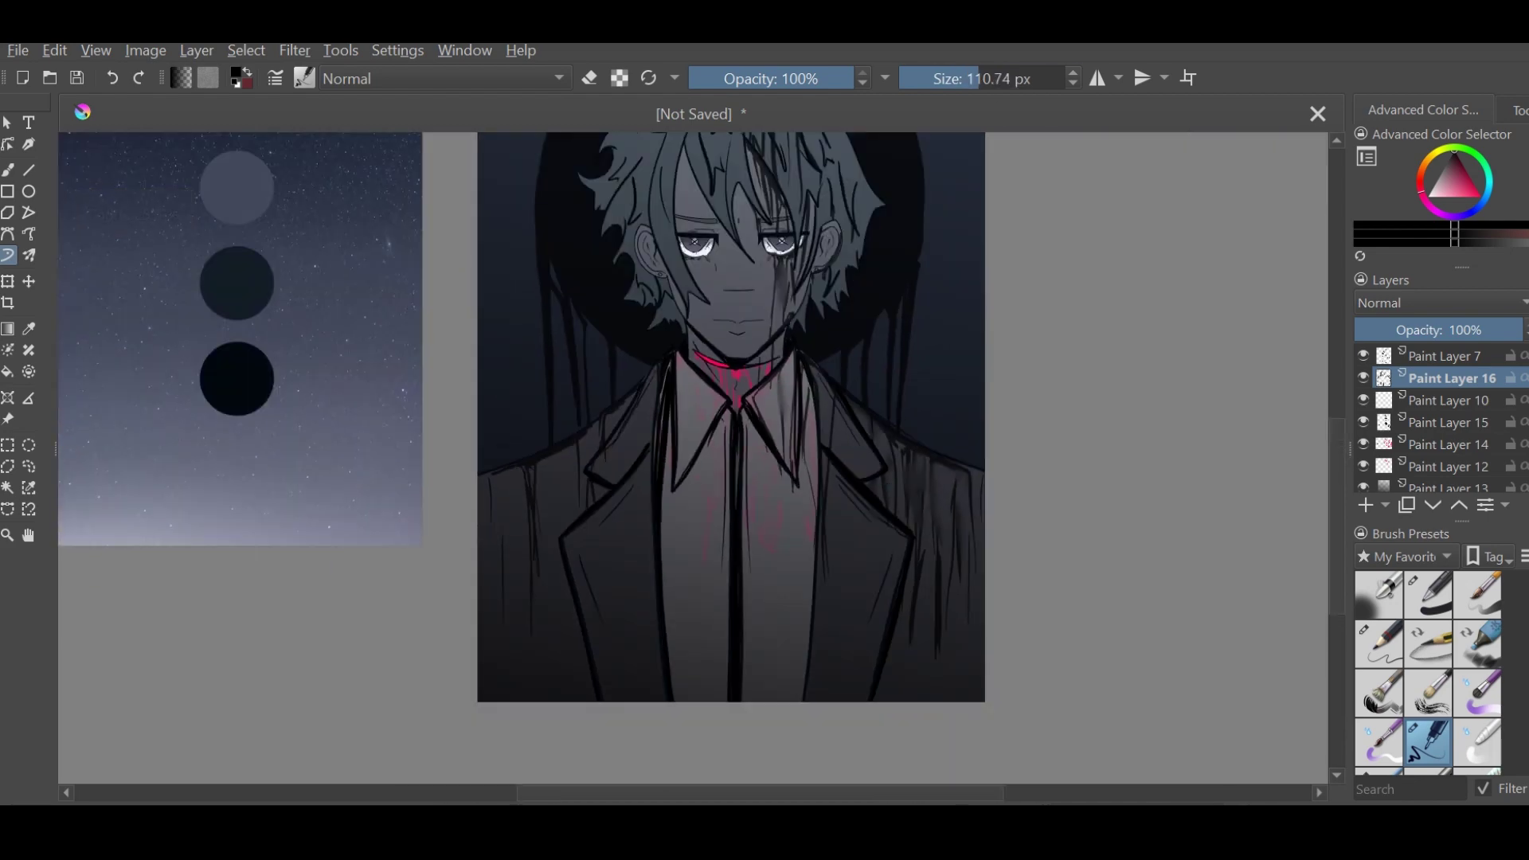
pyautogui.press('+')
pyautogui.press('+')
pyautogui.press('+')
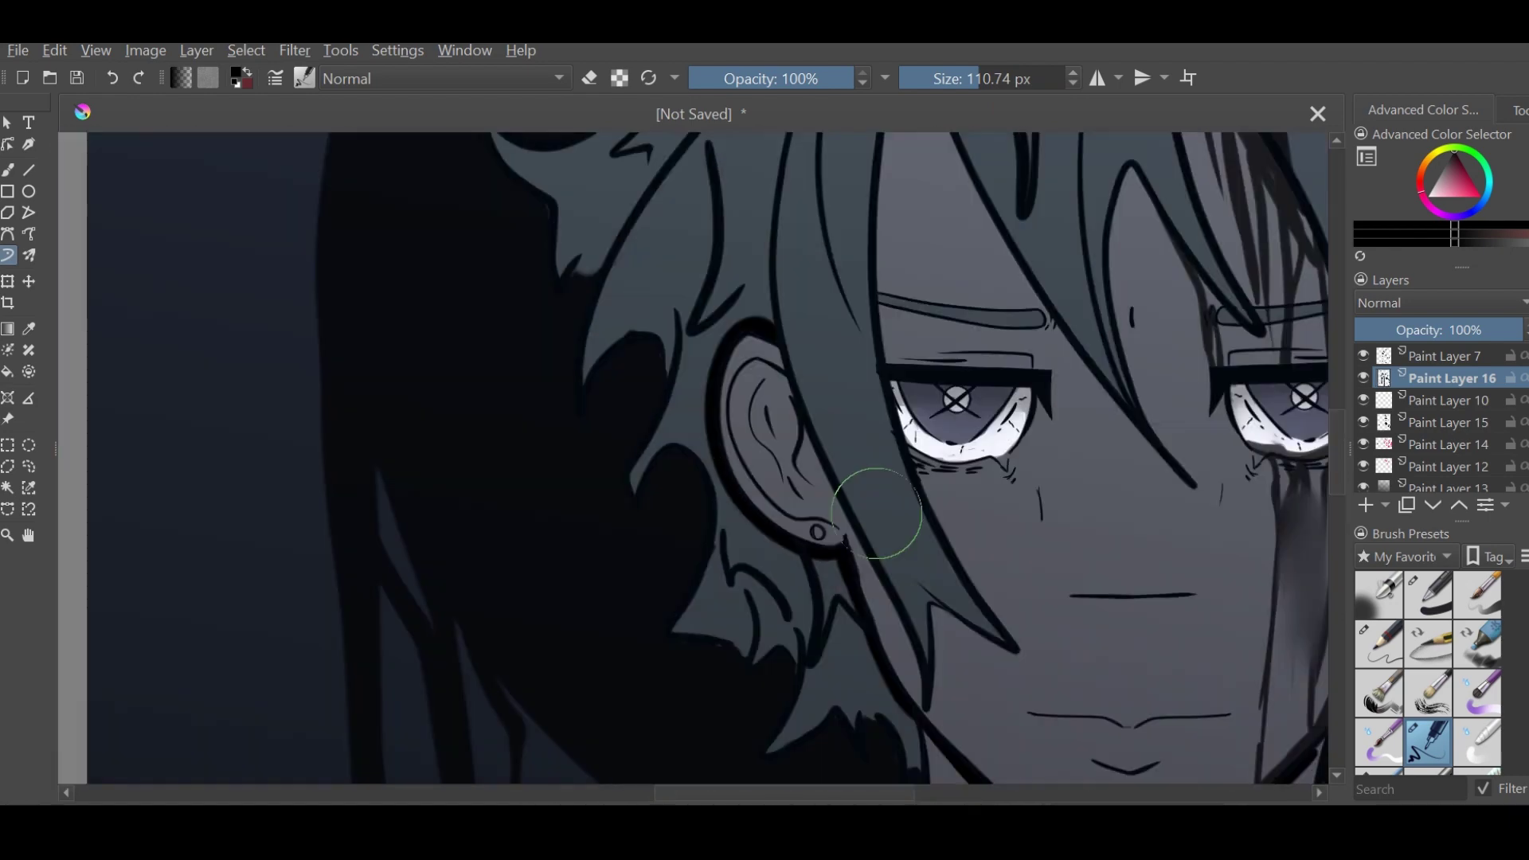
pyautogui.moveTo(760, 382); pyautogui.dragTo(788, 509)
pyautogui.moveTo(876, 437)
pyautogui.mouseDown()
pyautogui.moveTo(573, 454)
pyautogui.moveTo(709, 417)
pyautogui.moveTo(613, 478)
pyautogui.moveTo(740, 668)
pyautogui.mouseUp()
# Paint black shadow strokes along the fringe, under the eye, nose and lip, and in the right-hand ear
pyautogui.press('-')
pyautogui.moveTo(653, 478)
pyautogui.mouseDown()
pyautogui.moveTo(807, 183)
pyautogui.moveTo(871, 454)
pyautogui.moveTo(883, 402)
pyautogui.moveTo(935, 414)
pyautogui.moveTo(989, 478)
pyautogui.moveTo(1035, 414)
pyautogui.mouseUp()
pyautogui.moveTo(907, 510); pyautogui.dragTo(955, 605)
pyautogui.press('-')
pyautogui.moveTo(923, 398); pyautogui.dragTo(968, 423)
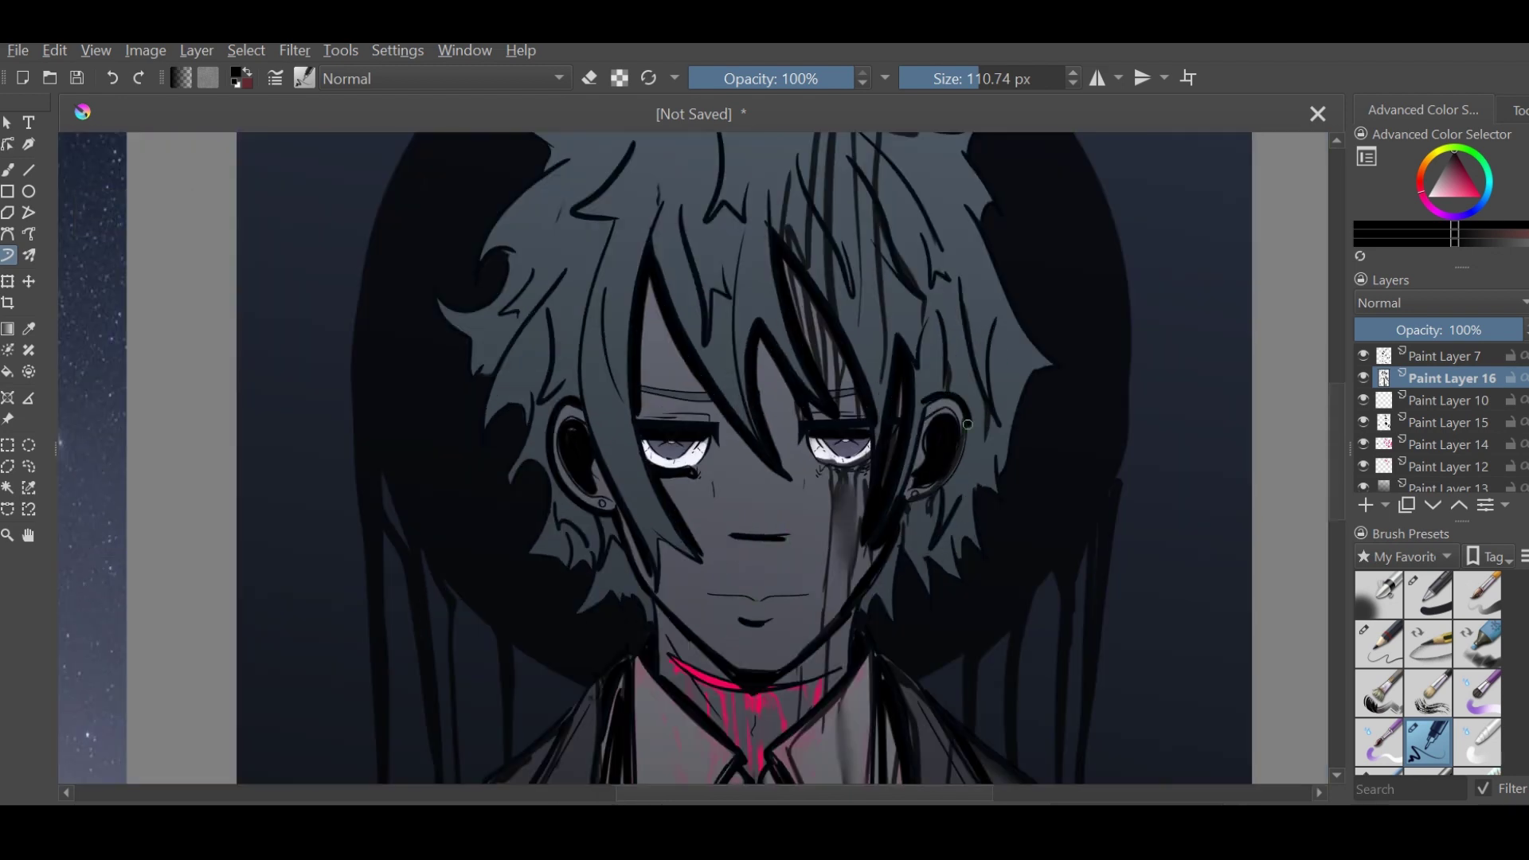
pyautogui.press('-')
pyautogui.press('+')
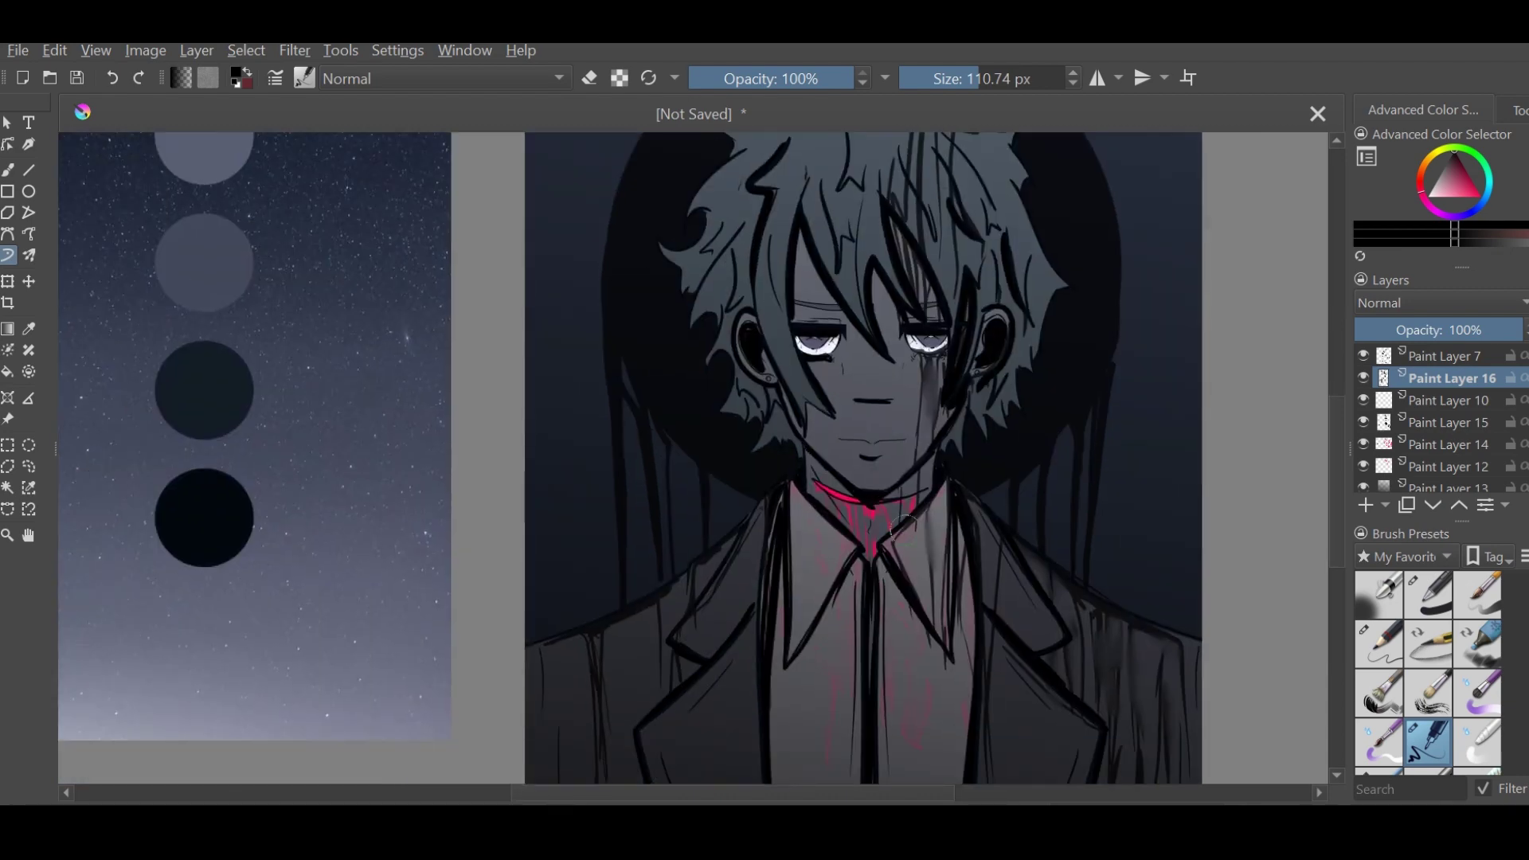
# Lower the opacity of Paint Layer 16 to 63% and blur its black strokes into soft shadows
pyautogui.press('-')
pyautogui.moveTo(1433, 329); pyautogui.dragTo(1460, 329)
pyautogui.click(246, 50)
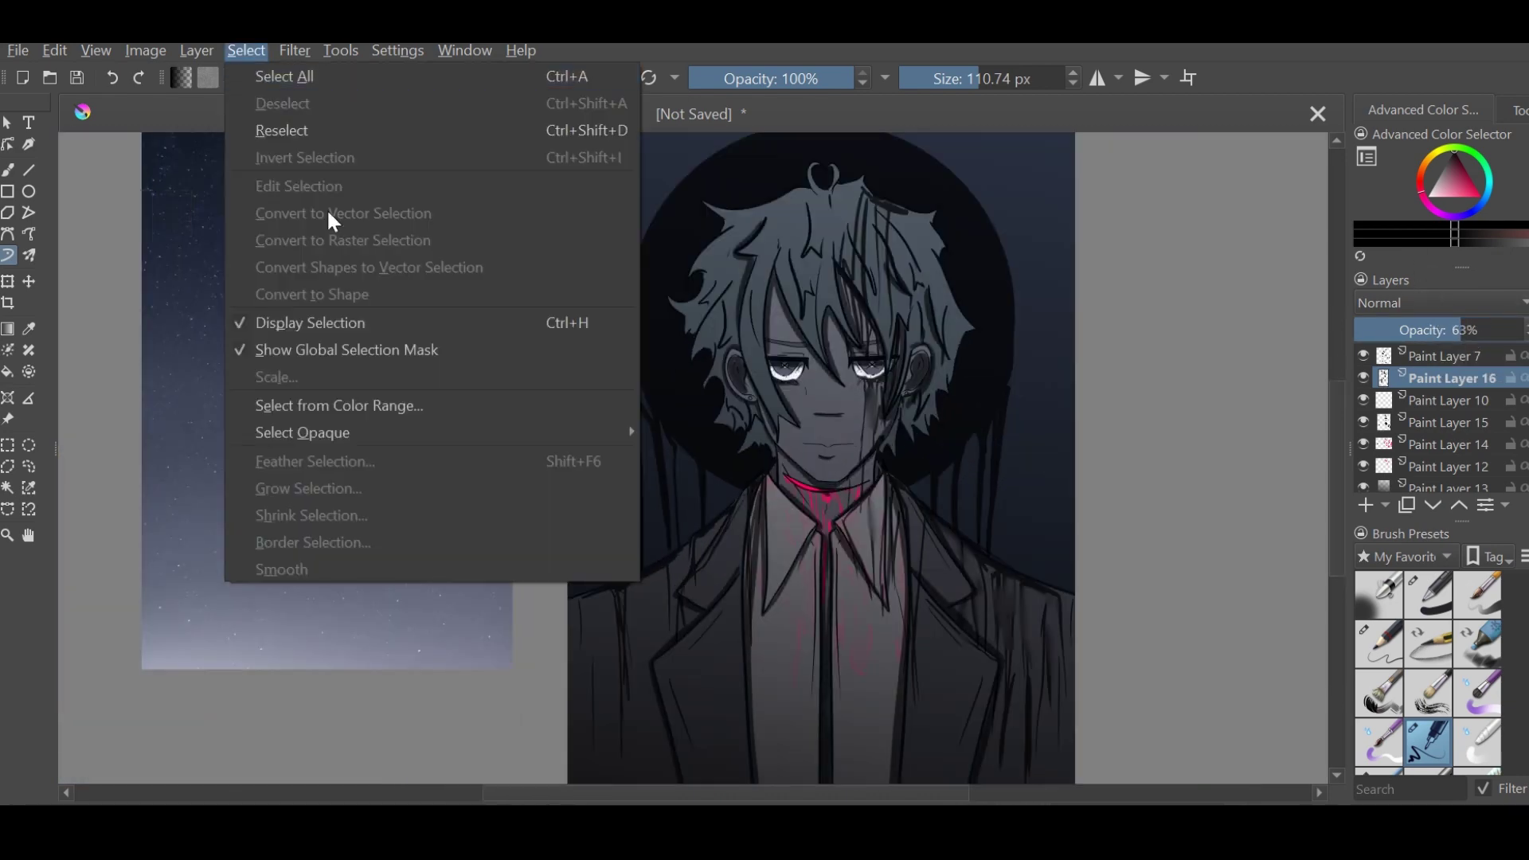
pyautogui.click(295, 50)
pyautogui.moveTo(335, 188)
pyautogui.click(724, 191)
pyautogui.click(1351, 709)
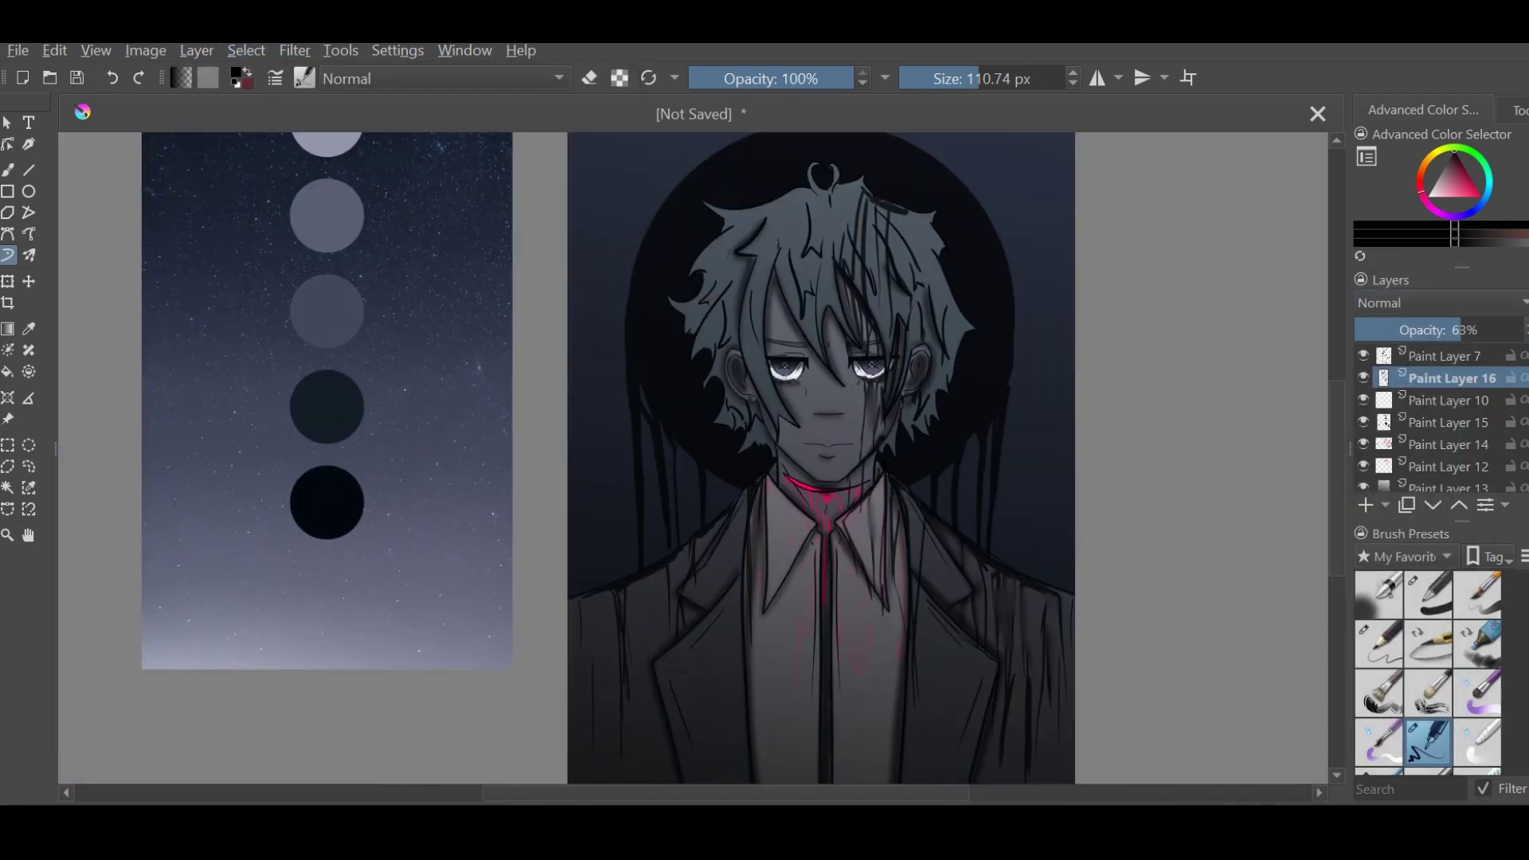
# Add a layer above Paint Layer 16 and shade the neck below the jaw with a 49.17 px halftone brush from Textures
pyautogui.click(1405, 556)
pyautogui.press('Insert')
pyautogui.click(1476, 594)
pyautogui.press('+')
pyautogui.press('+')
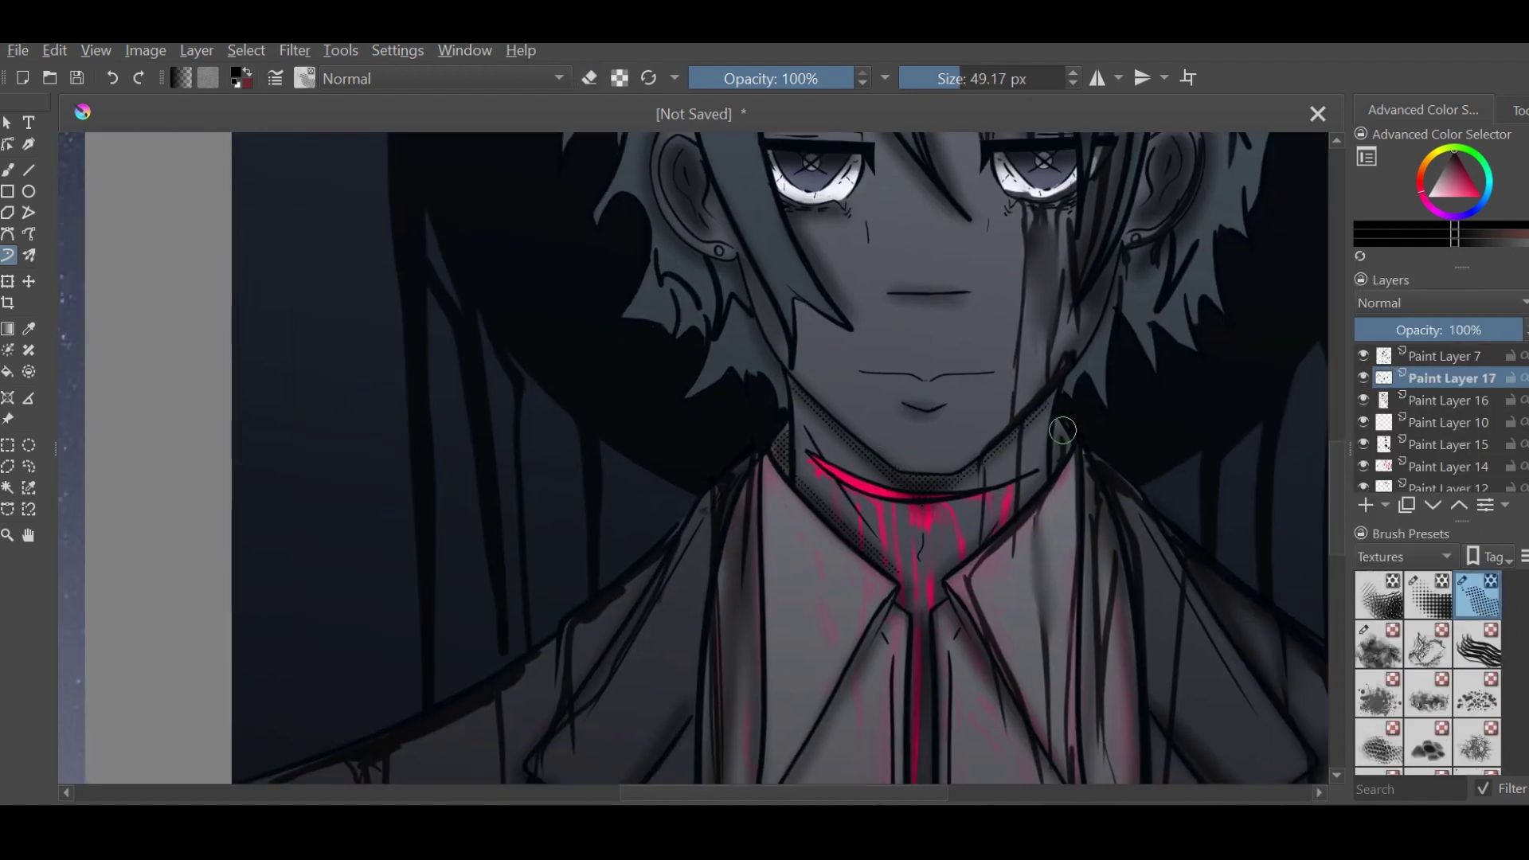
pyautogui.moveTo(979, 647); pyautogui.dragTo(1068, 532)
# Add halftone shading on the shirt beside the right-hand collar point and along the centre strip
pyautogui.scroll(-1, 1068, 531)
pyautogui.scroll(-2, 894, 403)
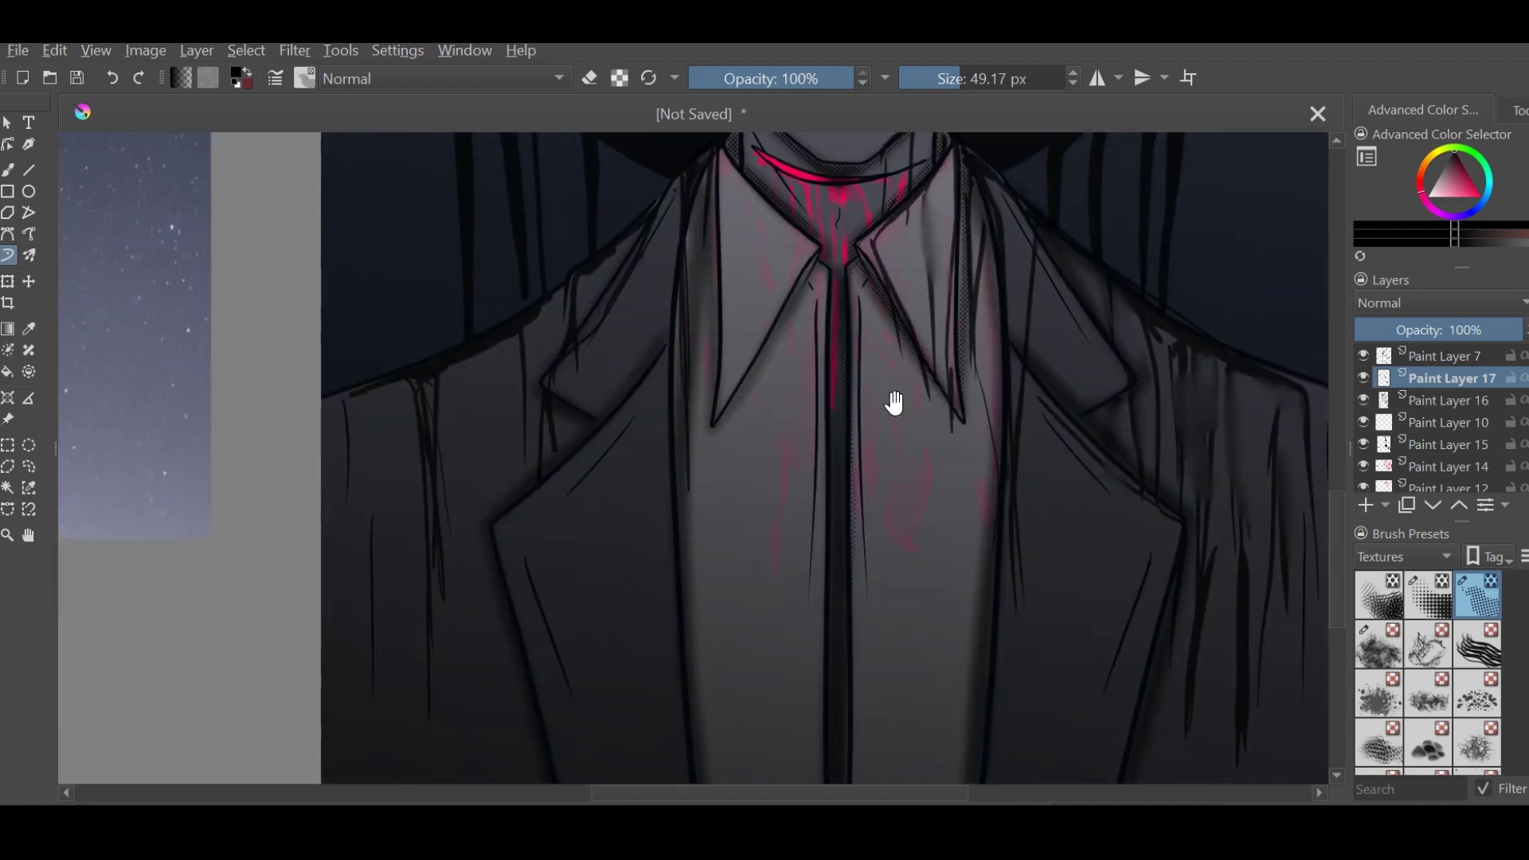
pyautogui.scroll(2, 760, 304)
pyautogui.scroll(-1, 759, 303)
pyautogui.moveTo(859, 542); pyautogui.dragTo(908, 396)
# Enlarge the halftone brush to 88.45 px and shade the shirt edges and jacket lapels
pyautogui.press(']')
pyautogui.press(']')
pyautogui.press(']')
pyautogui.moveTo(671, 329); pyautogui.dragTo(891, 343)
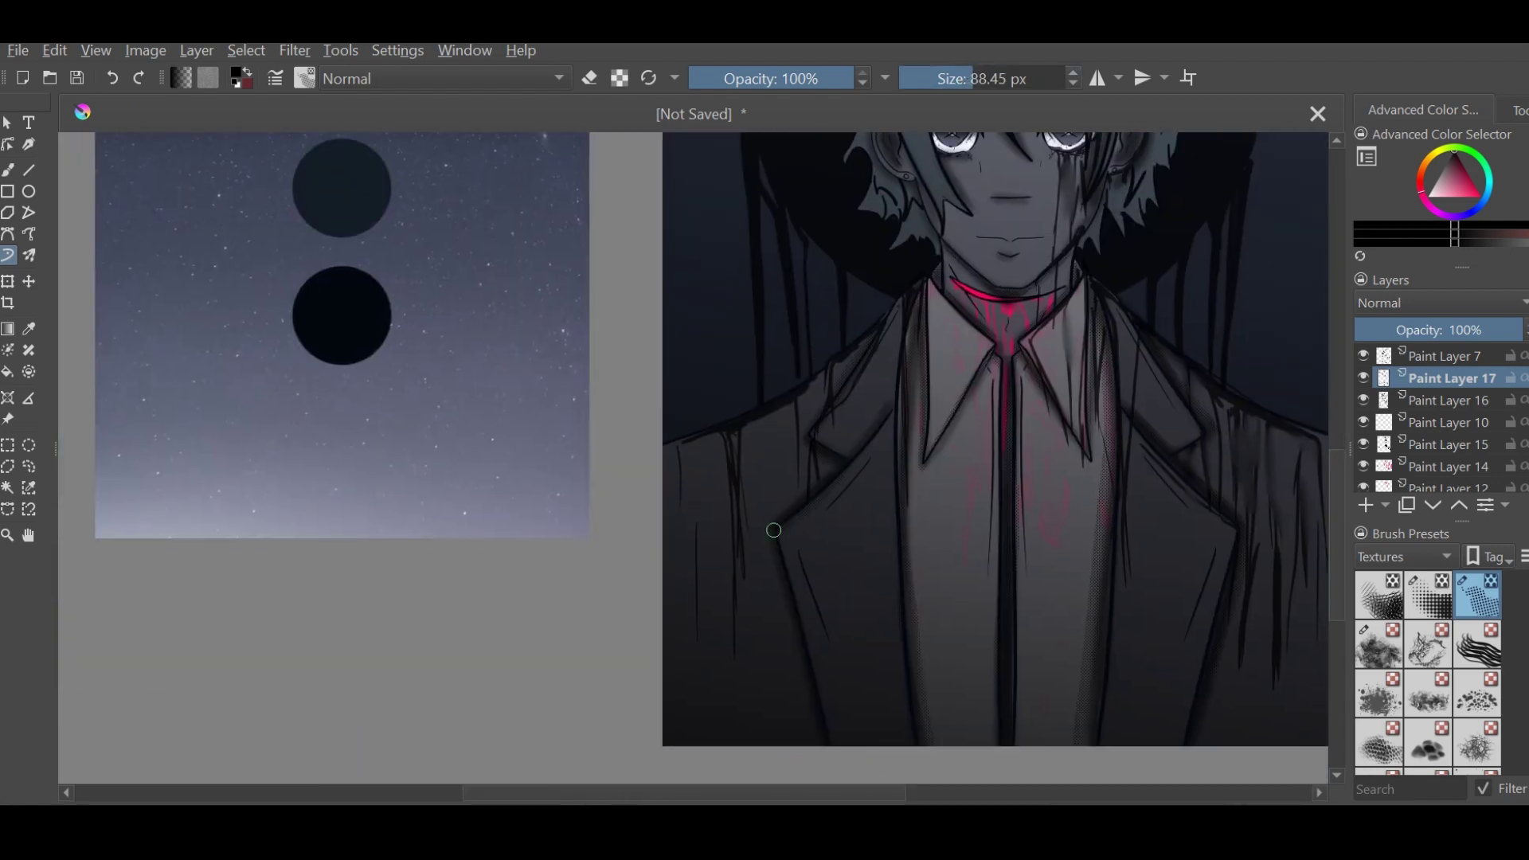
pyautogui.scroll(1, 773, 529)
pyautogui.moveTo(968, 443); pyautogui.dragTo(969, 151)
# Reduce the halftone brush to 34.89 px and shade the inside of the left-hand ear
pyautogui.scroll(-1, 875, 398)
pyautogui.press('[')
pyautogui.press('[')
pyautogui.press('[')
pyautogui.press('[')
pyautogui.press('[')
pyautogui.scroll(3, 798, 419)
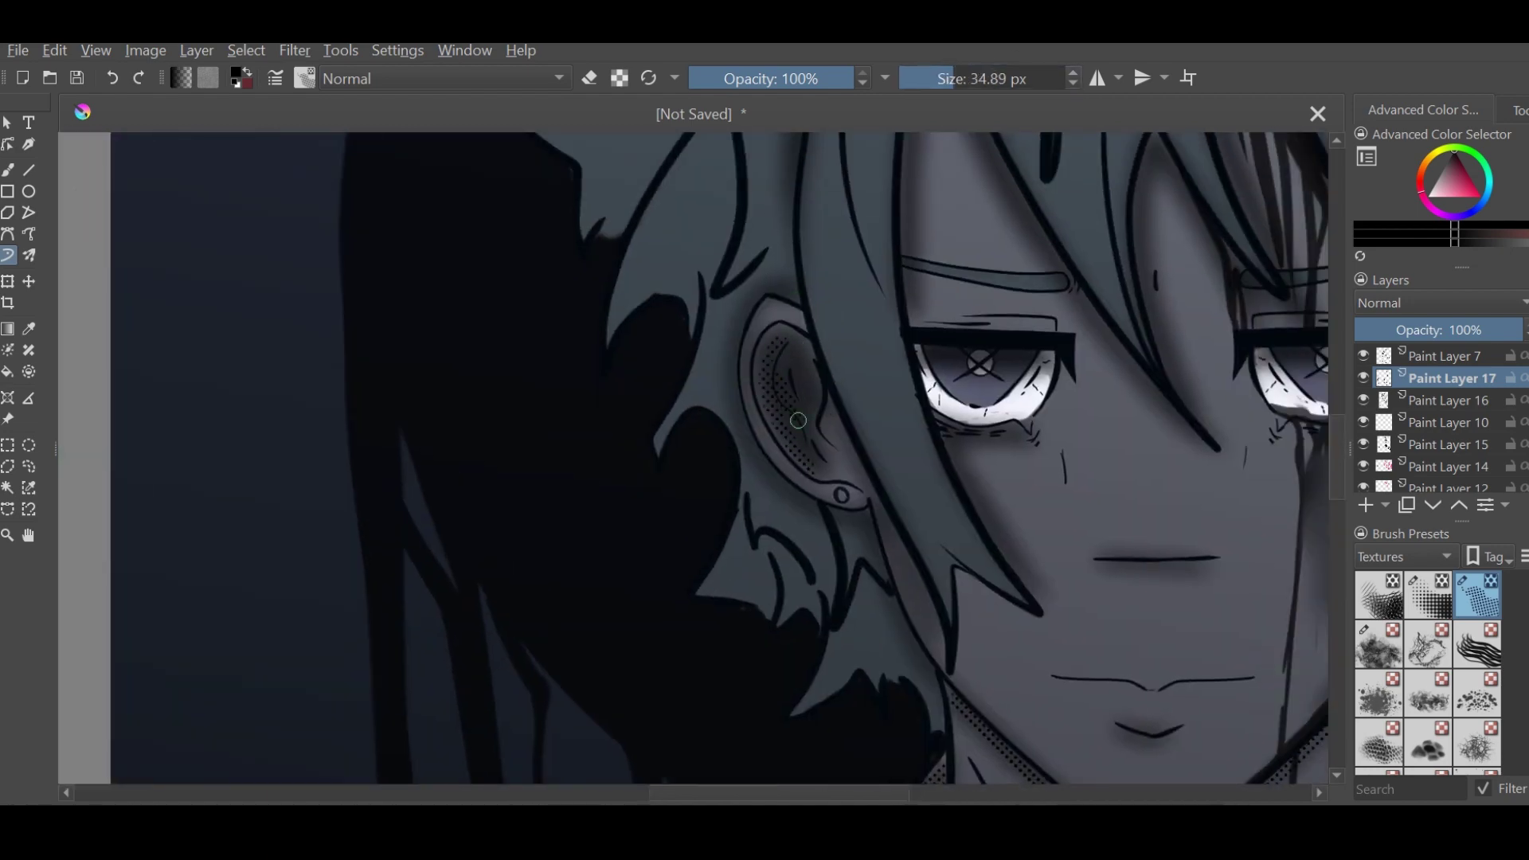
# Add halftone shading to the upper irises, the forehead beneath the fringe and the right-hand ear
pyautogui.scroll(-2, 798, 419)
pyautogui.scroll(2, 611, 468)
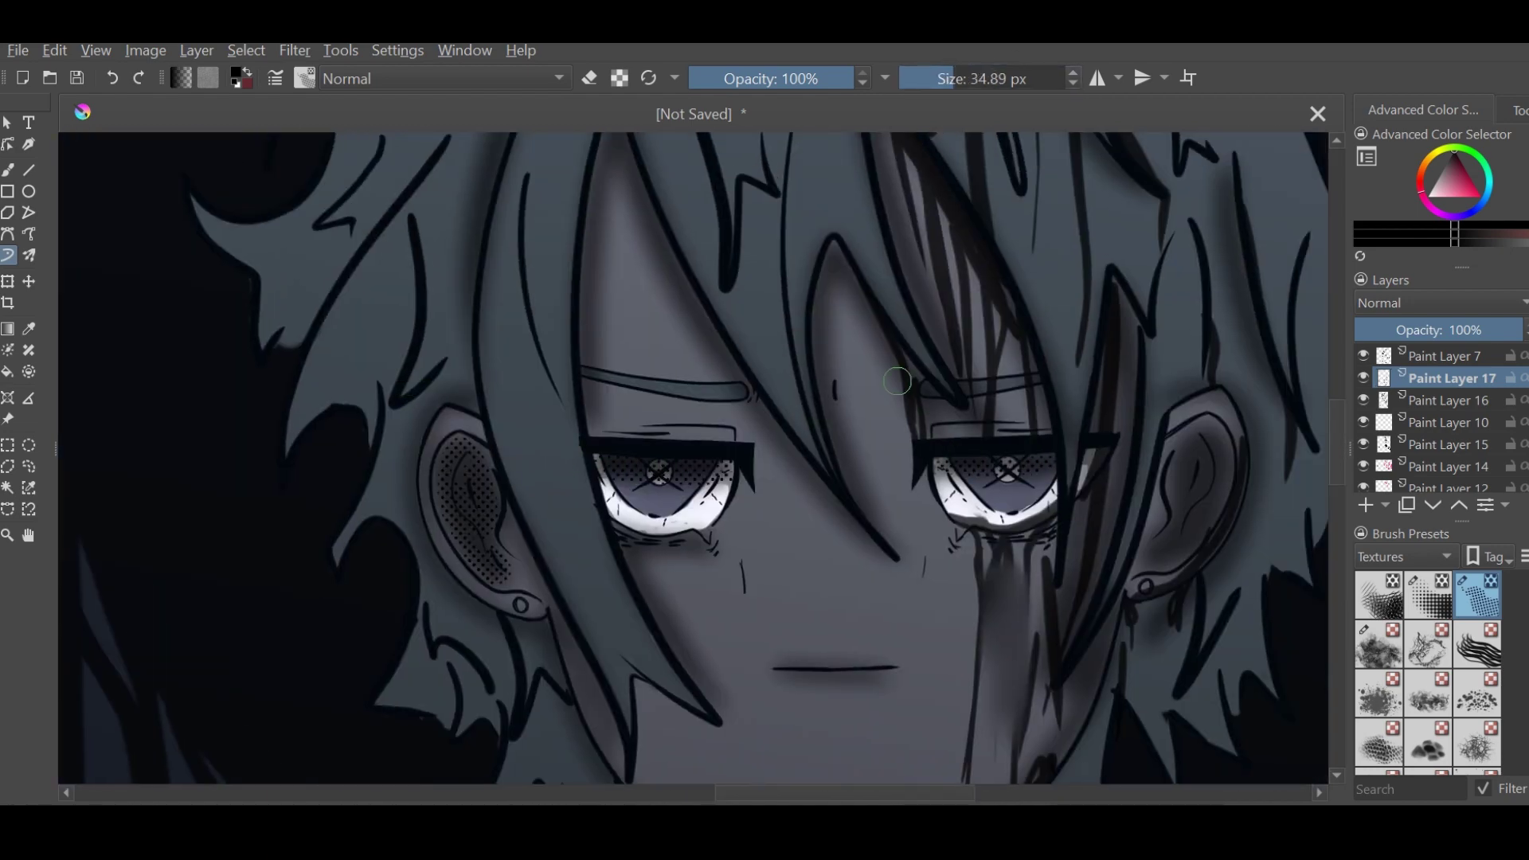
pyautogui.scroll(-2, 897, 381)
pyautogui.scroll(-1, 678, 466)
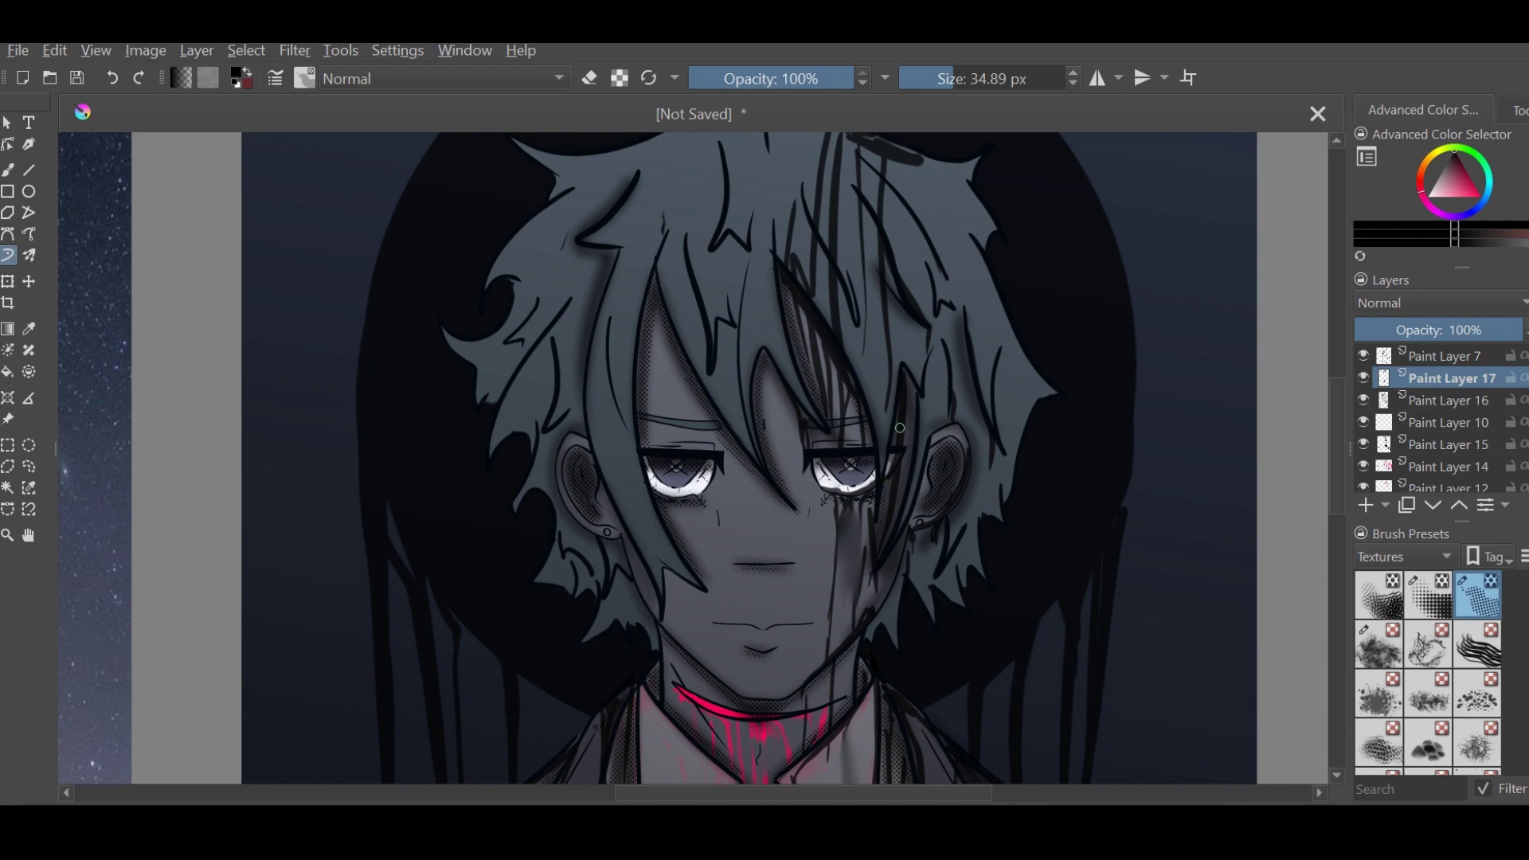
# Enlarge the halftone brush to 94.48 px and add broader shading around the head
pyautogui.press(']')
pyautogui.press(']')
pyautogui.press(']')
pyautogui.press(']')
pyautogui.scroll(-3, 891, 499)
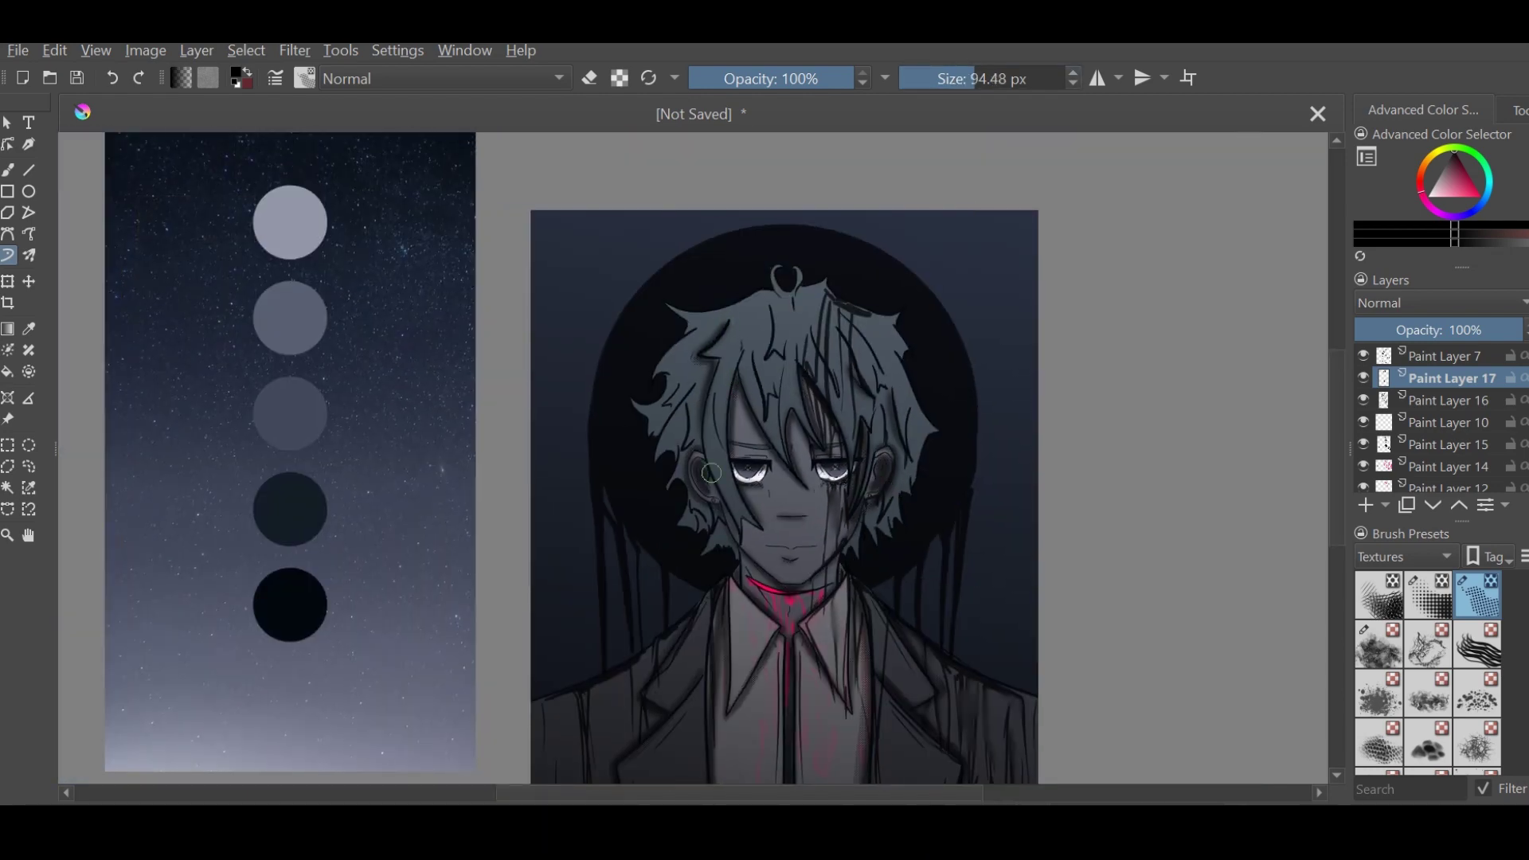
pyautogui.scroll(1, 711, 472)
pyautogui.scroll(-3, 798, 411)
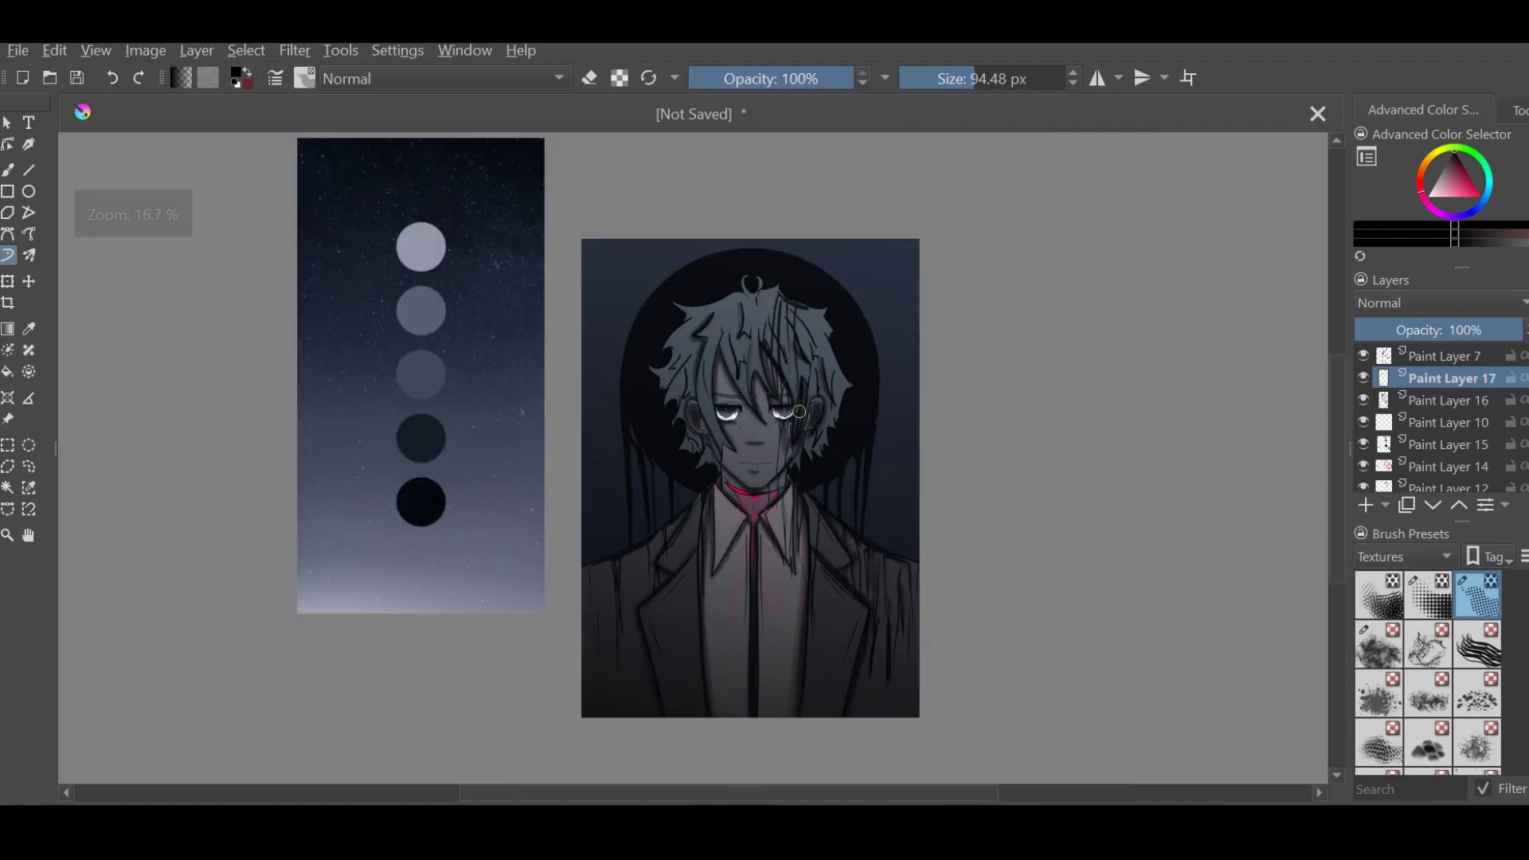
pyautogui.scroll(1, 707, 541)
# Sign the portrait's lower-right corner in crimson with a 14.28 px ink pen from My Favorites
pyautogui.click(1479, 196)
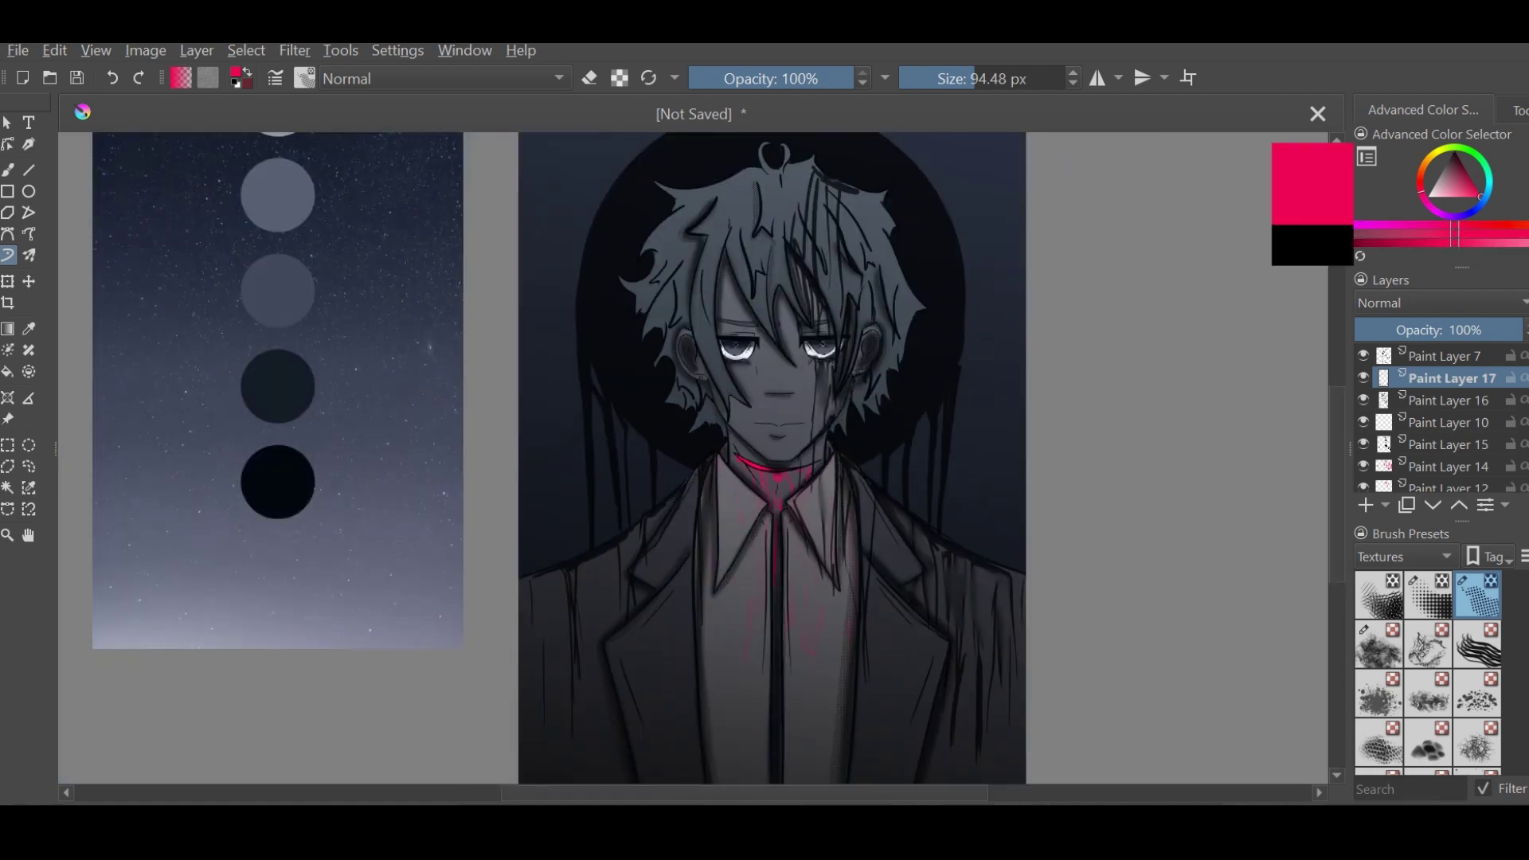
pyautogui.click(1405, 555)
pyautogui.click(1422, 570)
pyautogui.scroll(-3, 772, 458)
pyautogui.moveTo(1107, 700); pyautogui.dragTo(1142, 679)
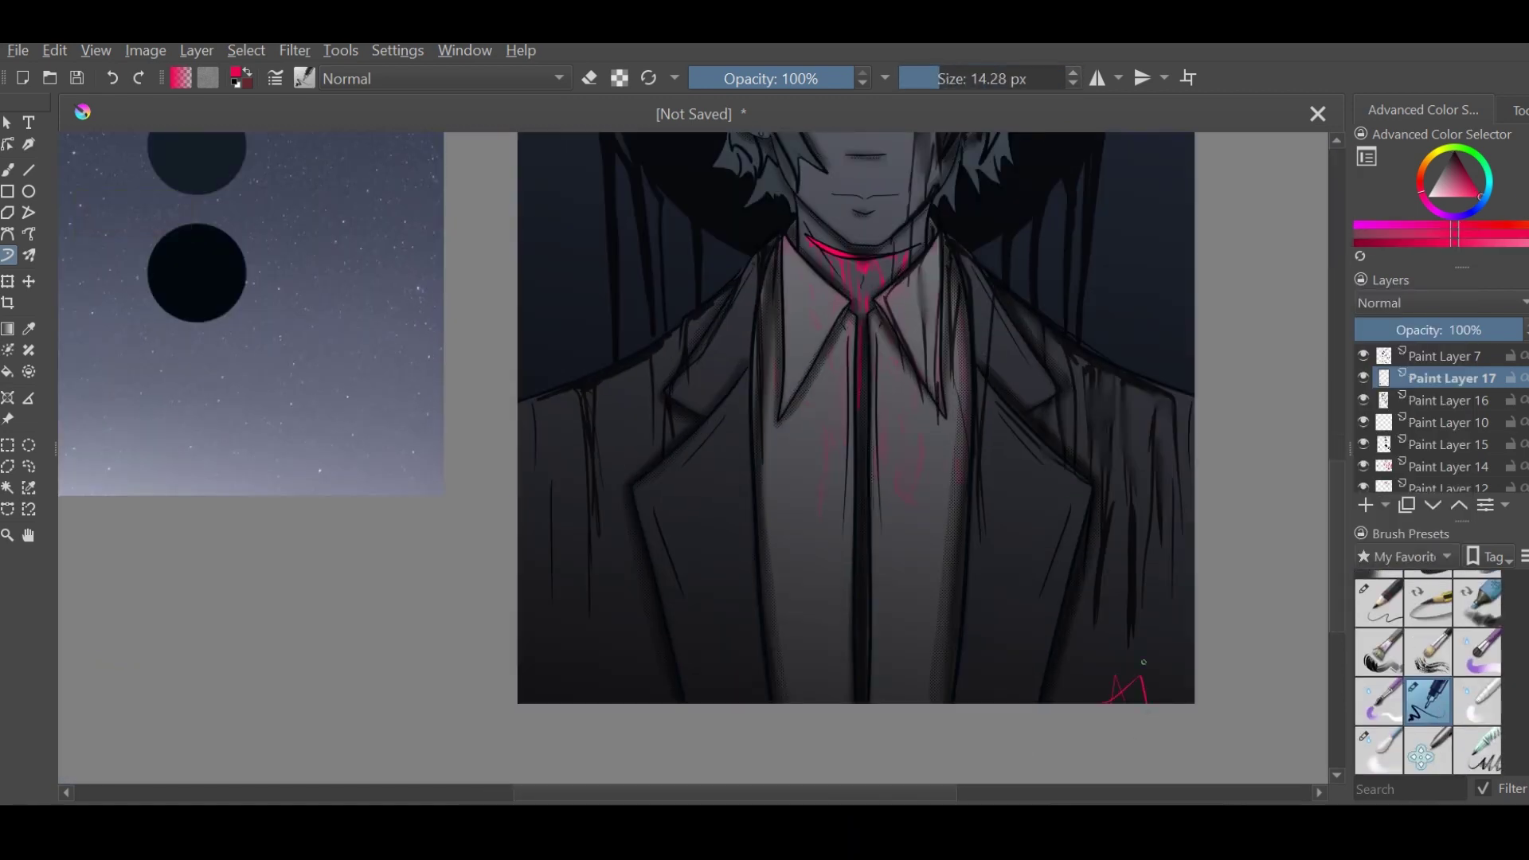
# Draw small crimson characters down the background near the portrait's upper-right corner
pyautogui.scroll(-3, 1010, 342)
pyautogui.moveTo(936, 259); pyautogui.dragTo(943, 288)
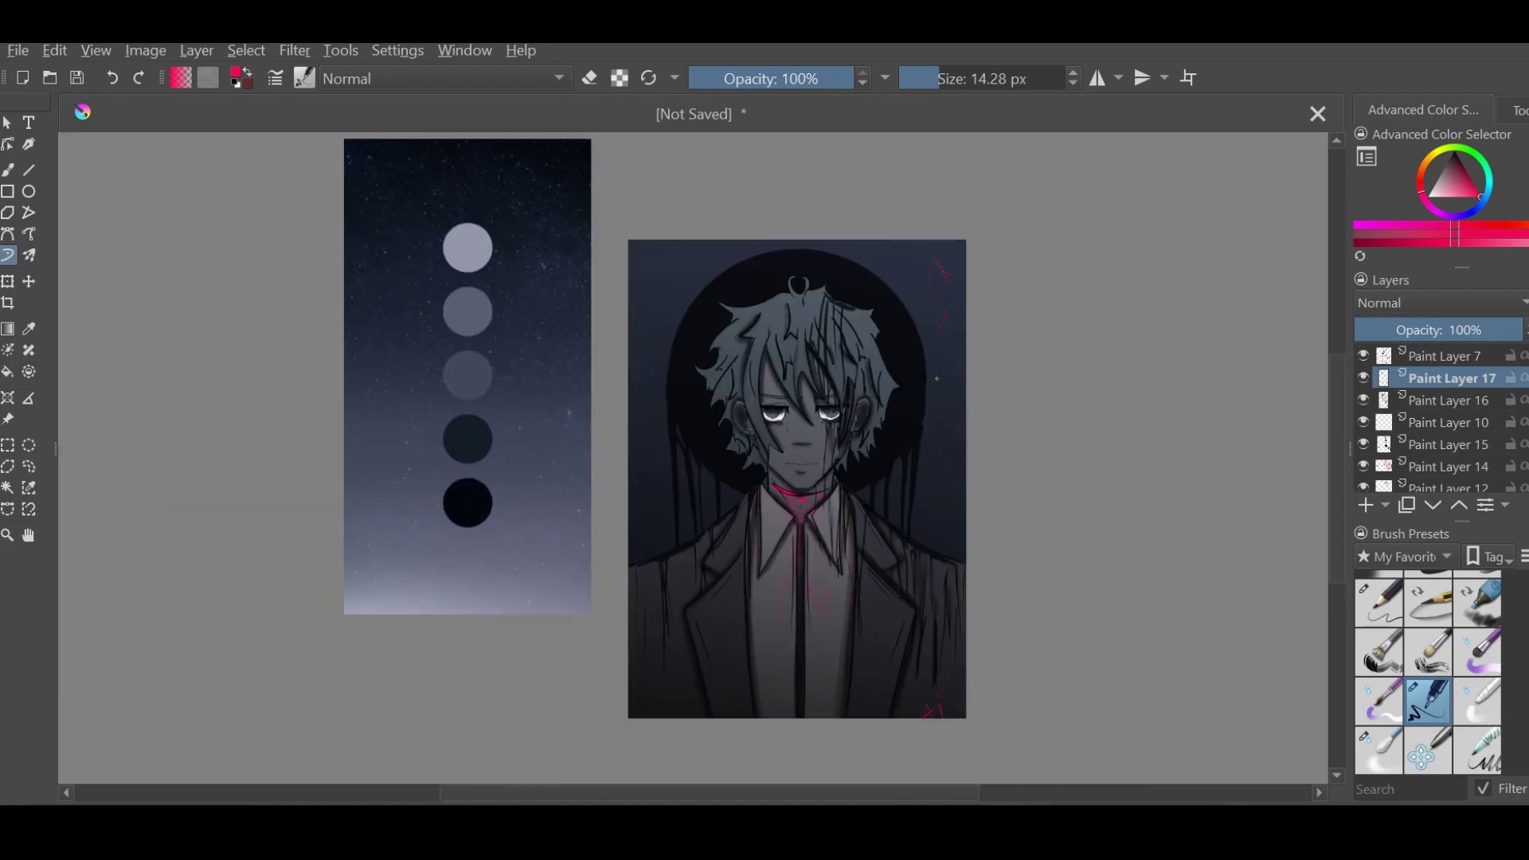